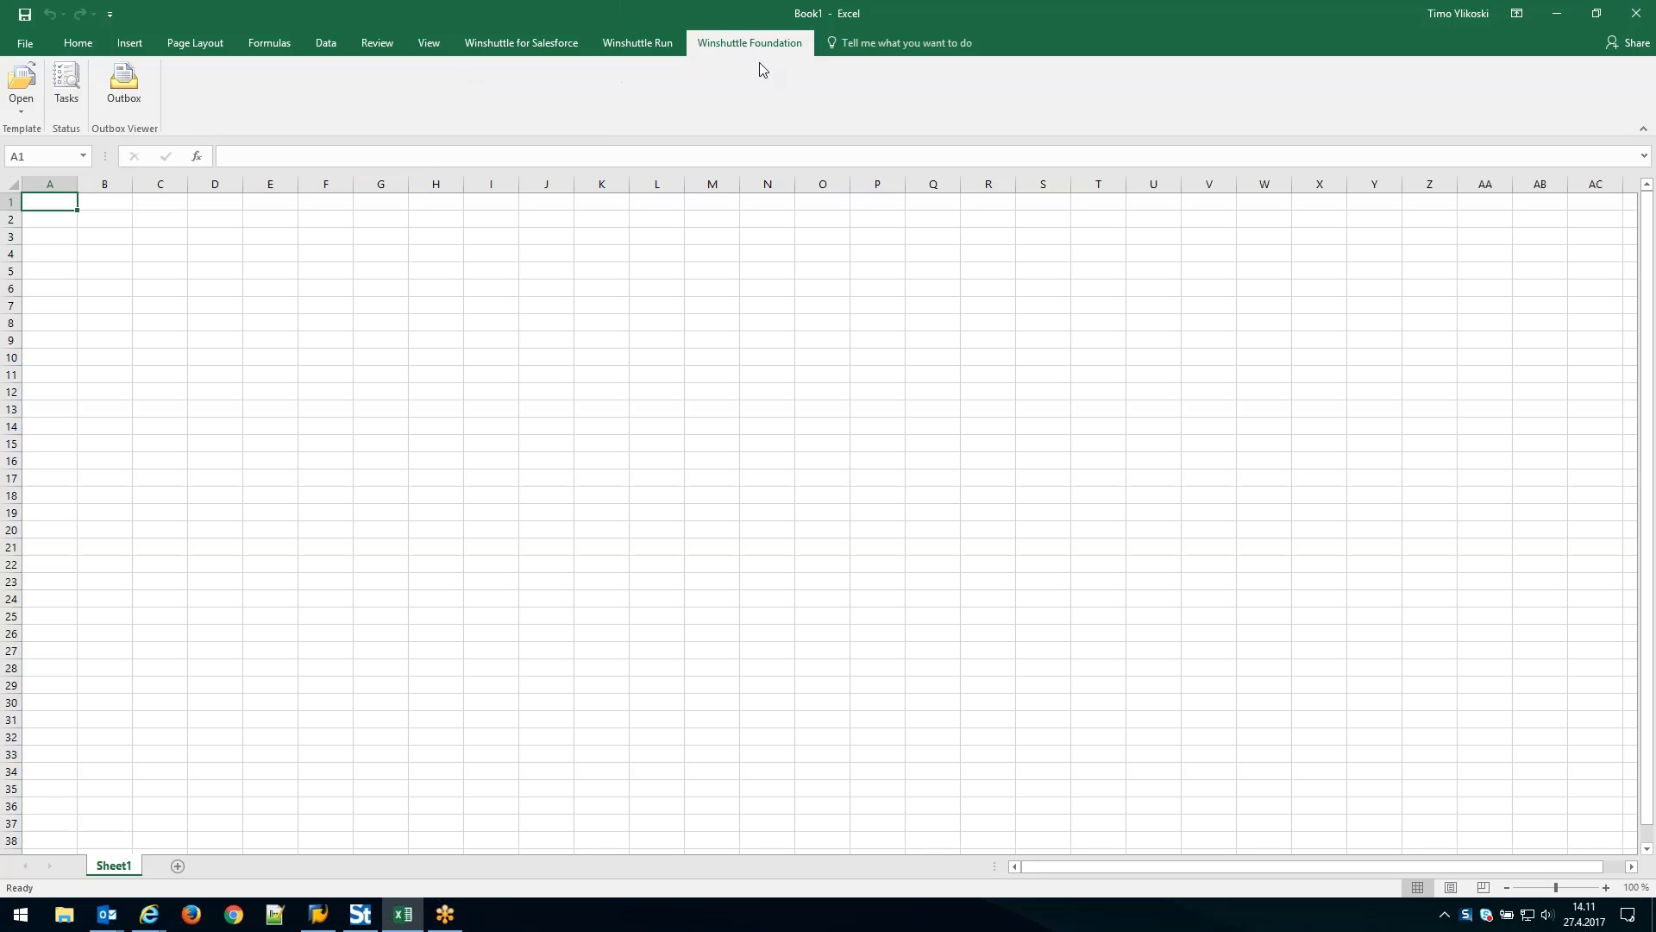
Open the transaction data template FB50_GL_Form_v11_W6R_Excel_Workflow.xlsx from the Foundation Data Templates library.
click(19, 113)
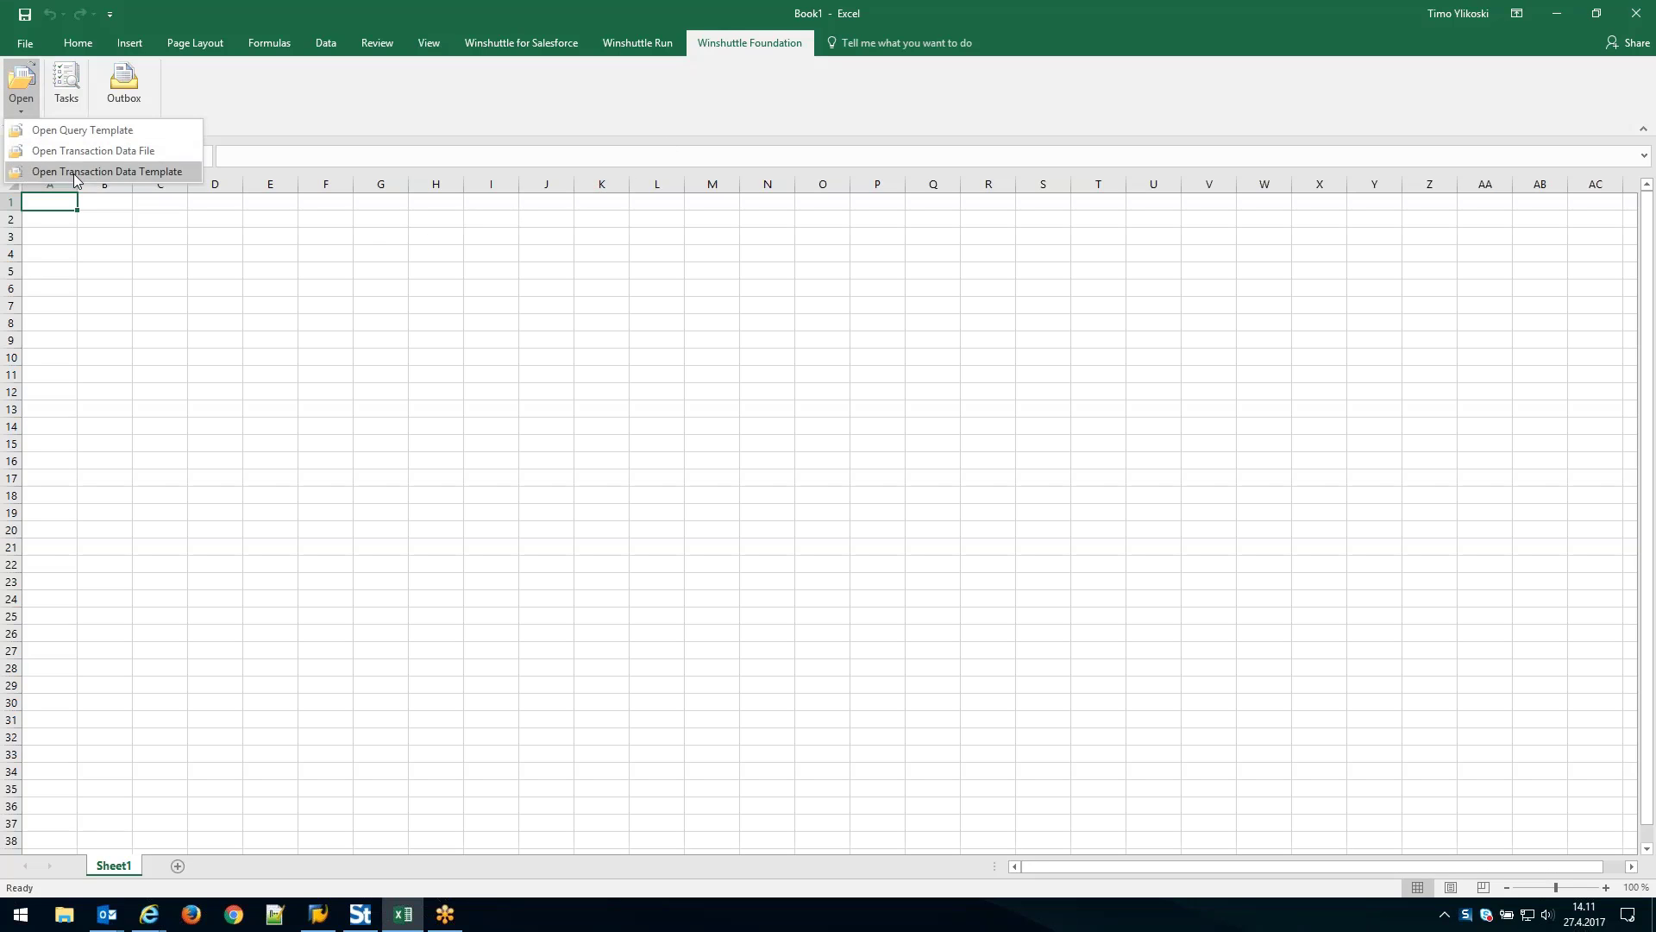
click(134, 178)
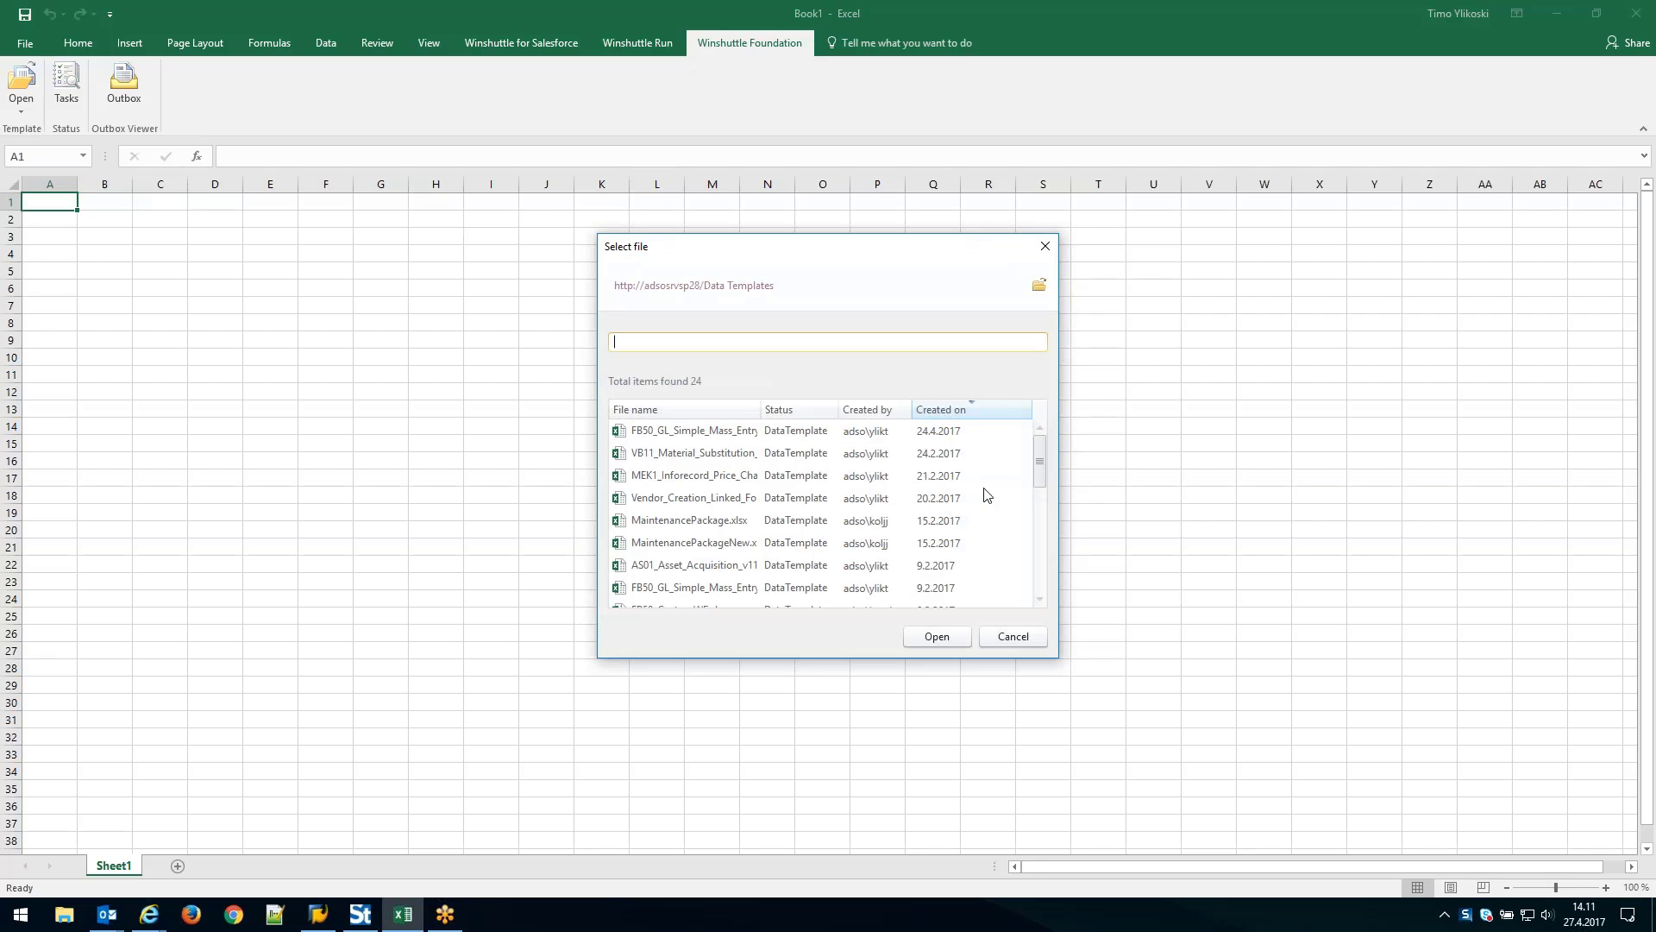
drag(1038, 461, 1039, 486)
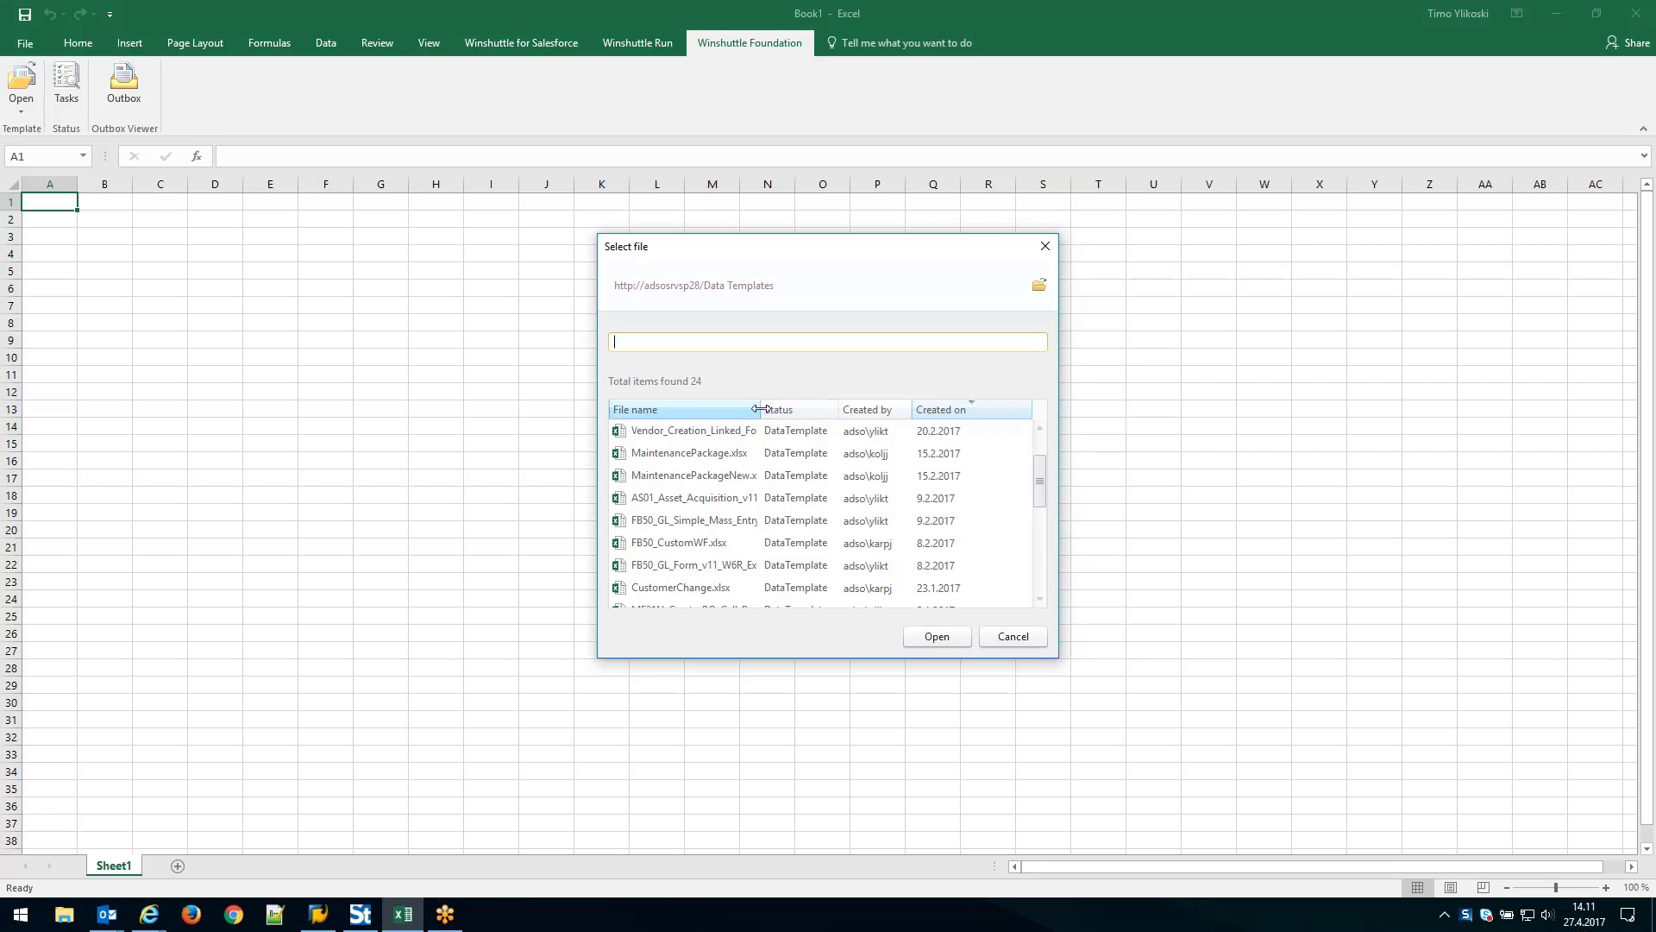
drag(761, 405, 847, 404)
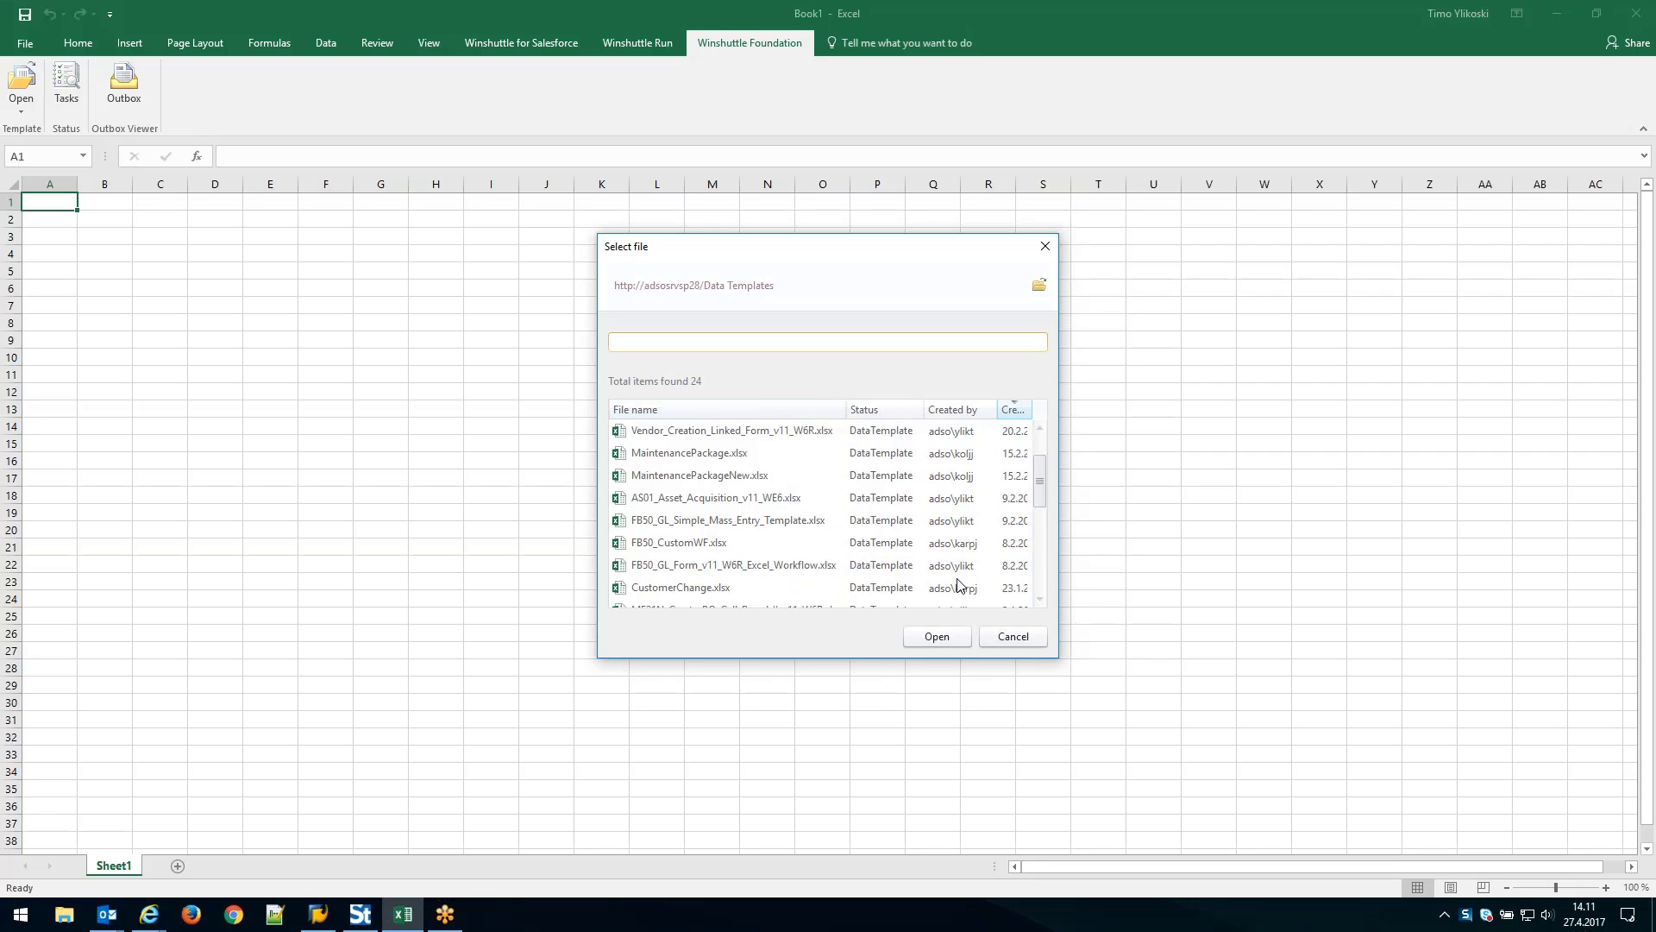
click(781, 567)
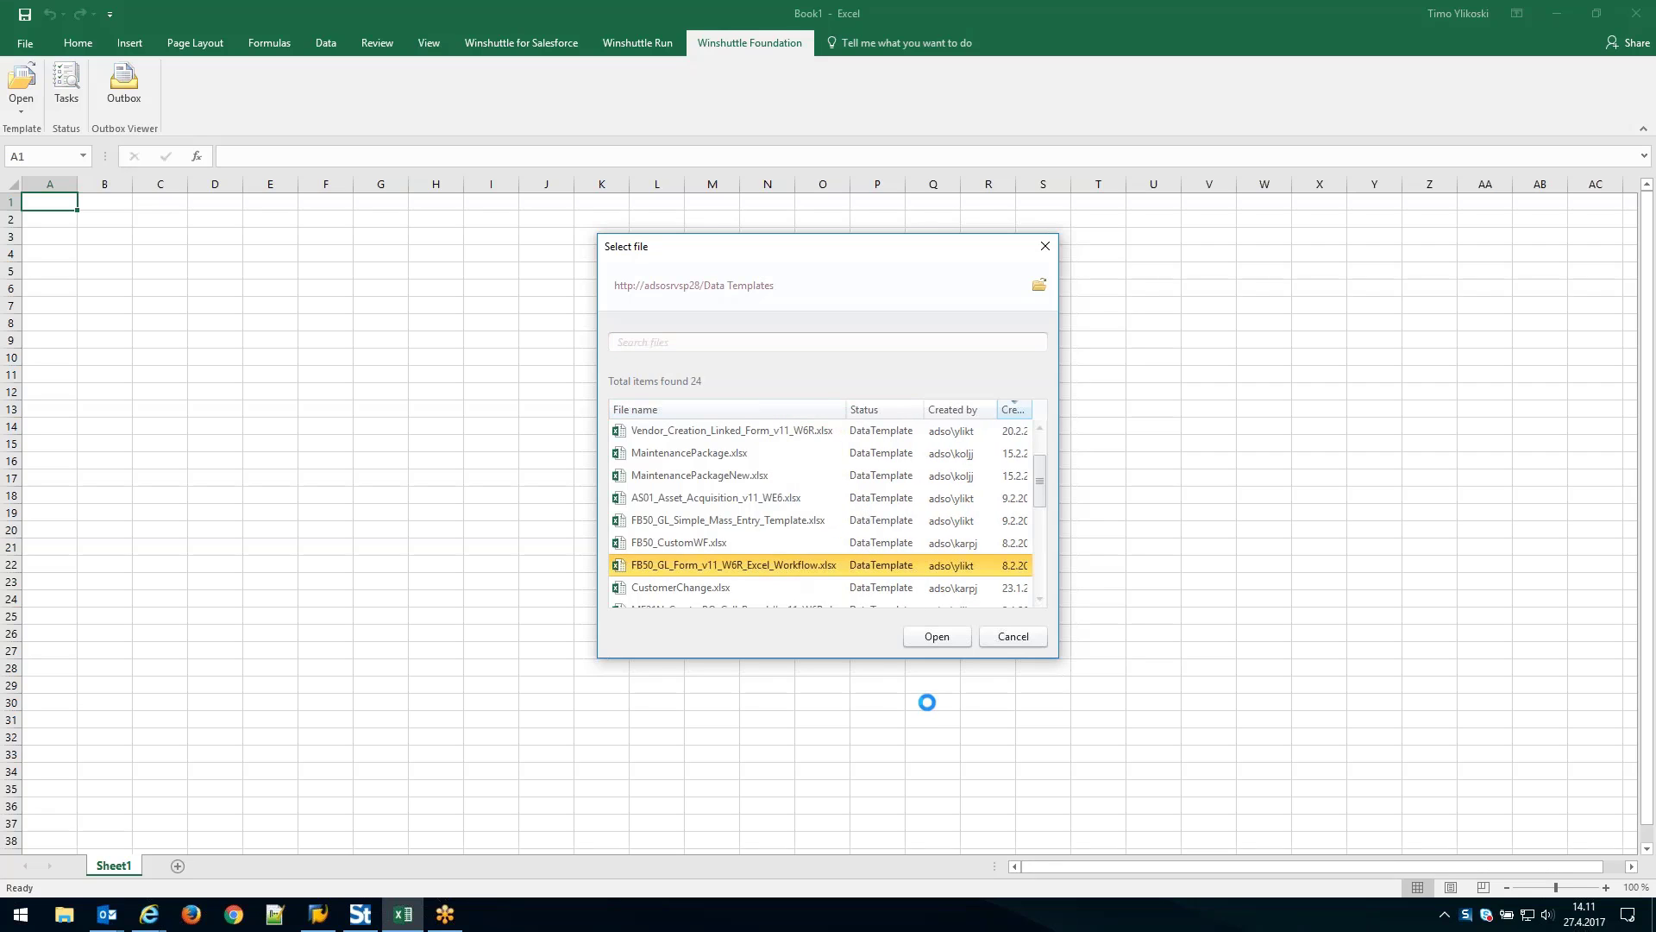
click(933, 638)
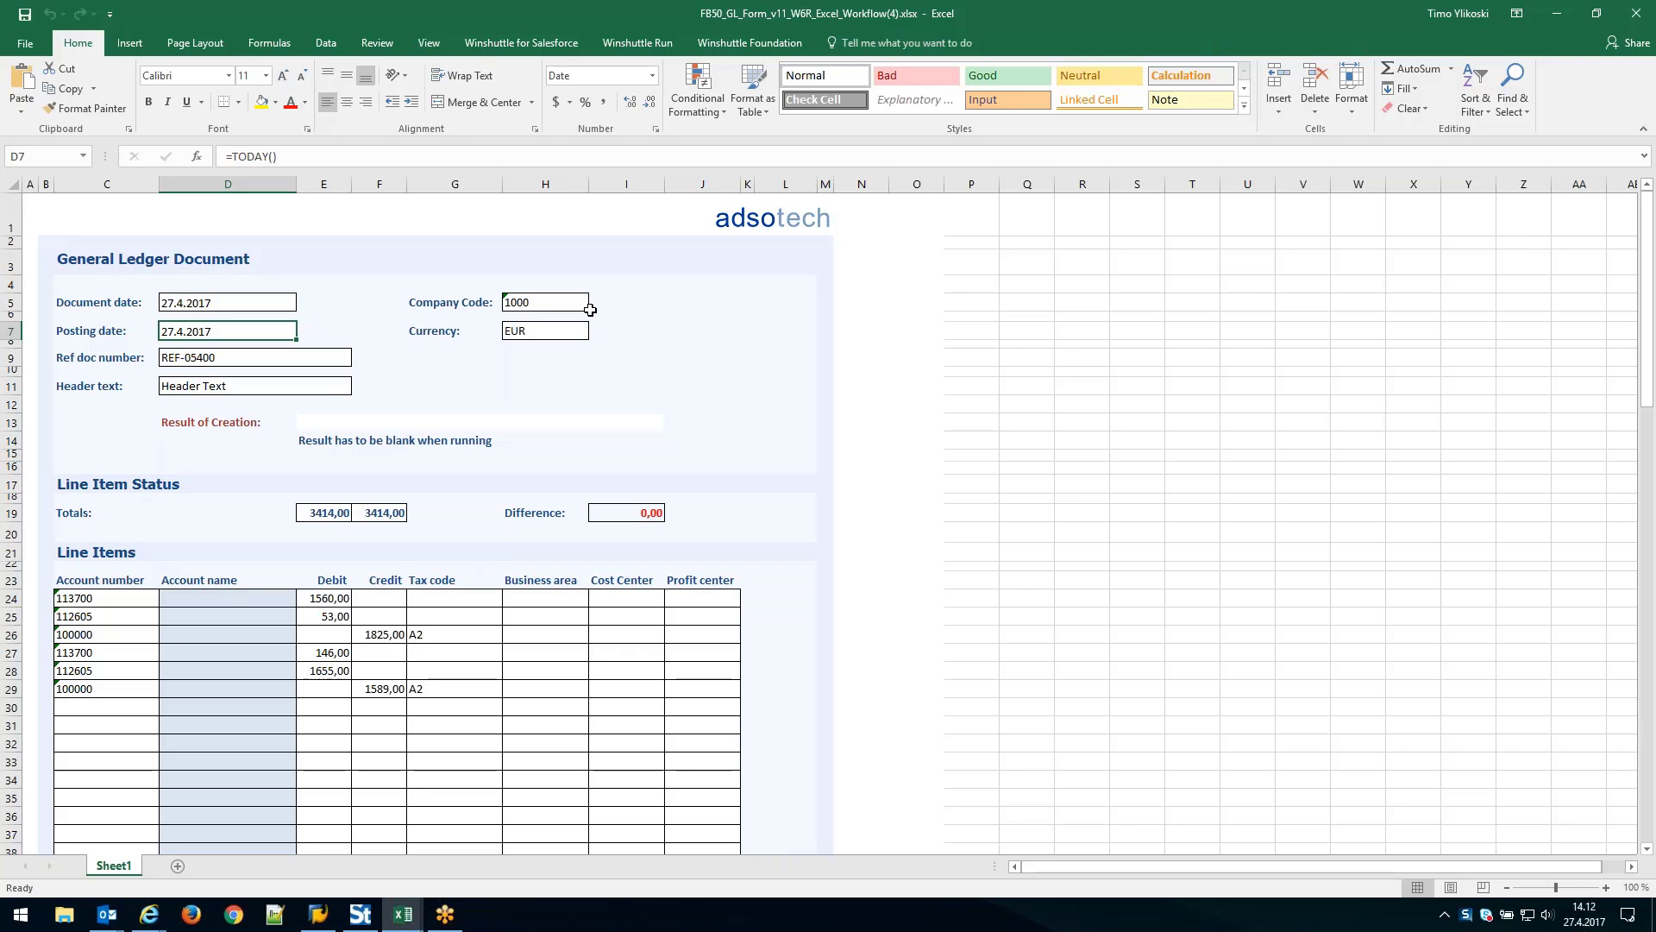
Start saving a copy of the workbook to the Desktop folder and widen the file list's Name column to show full names.
click(19, 47)
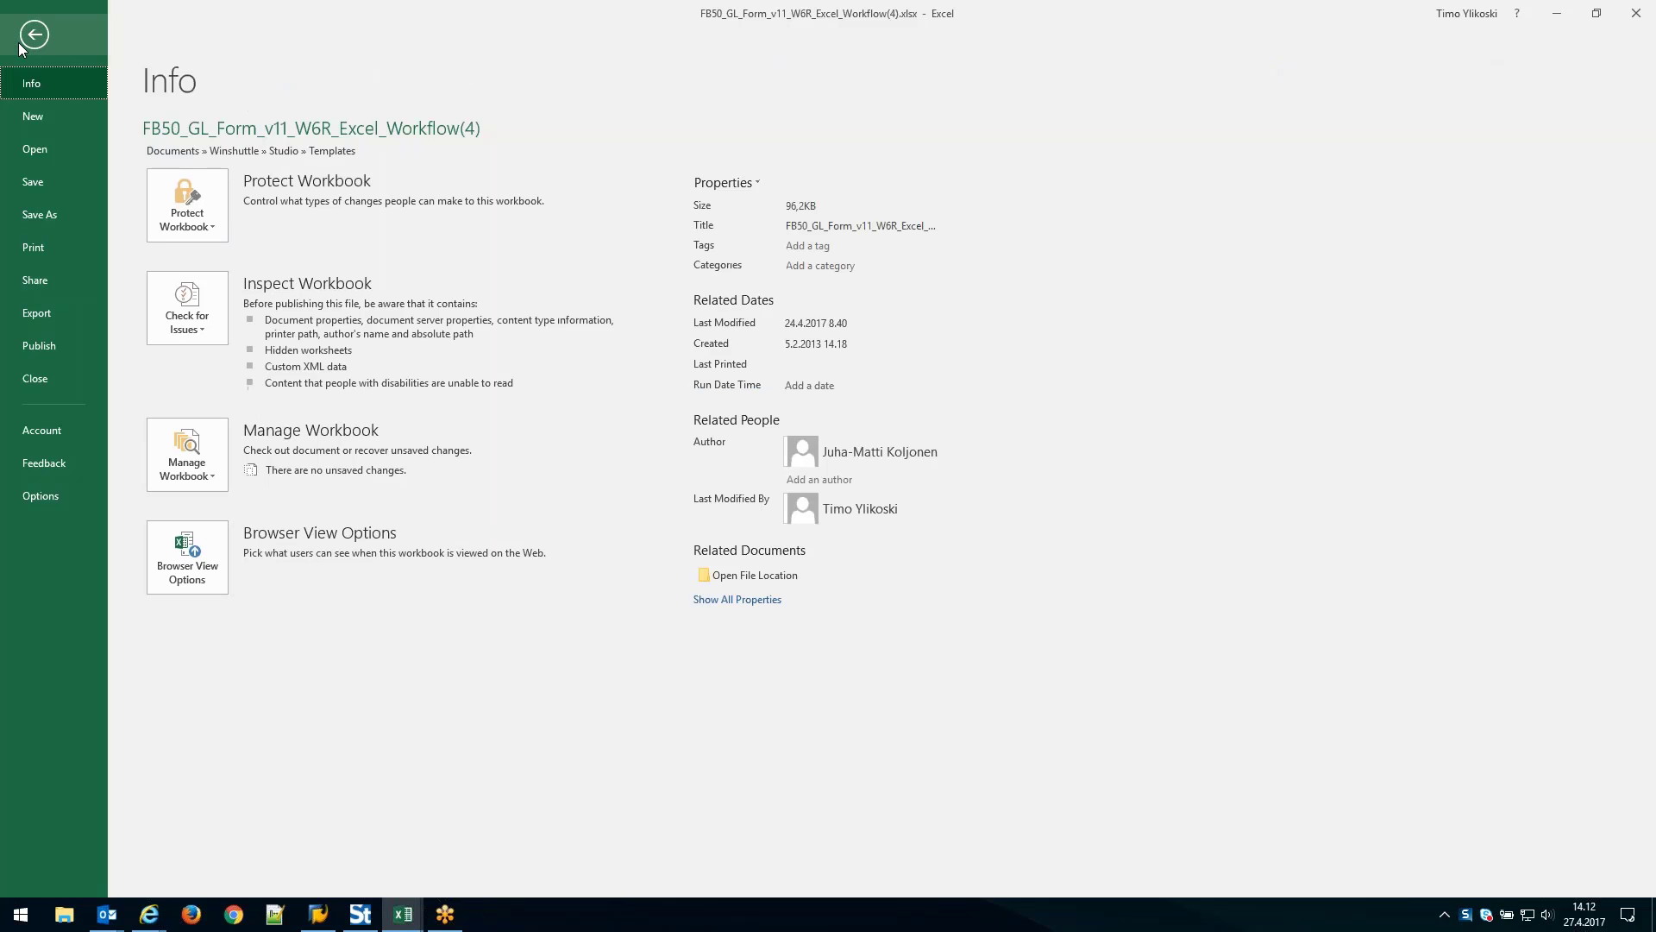
click(38, 213)
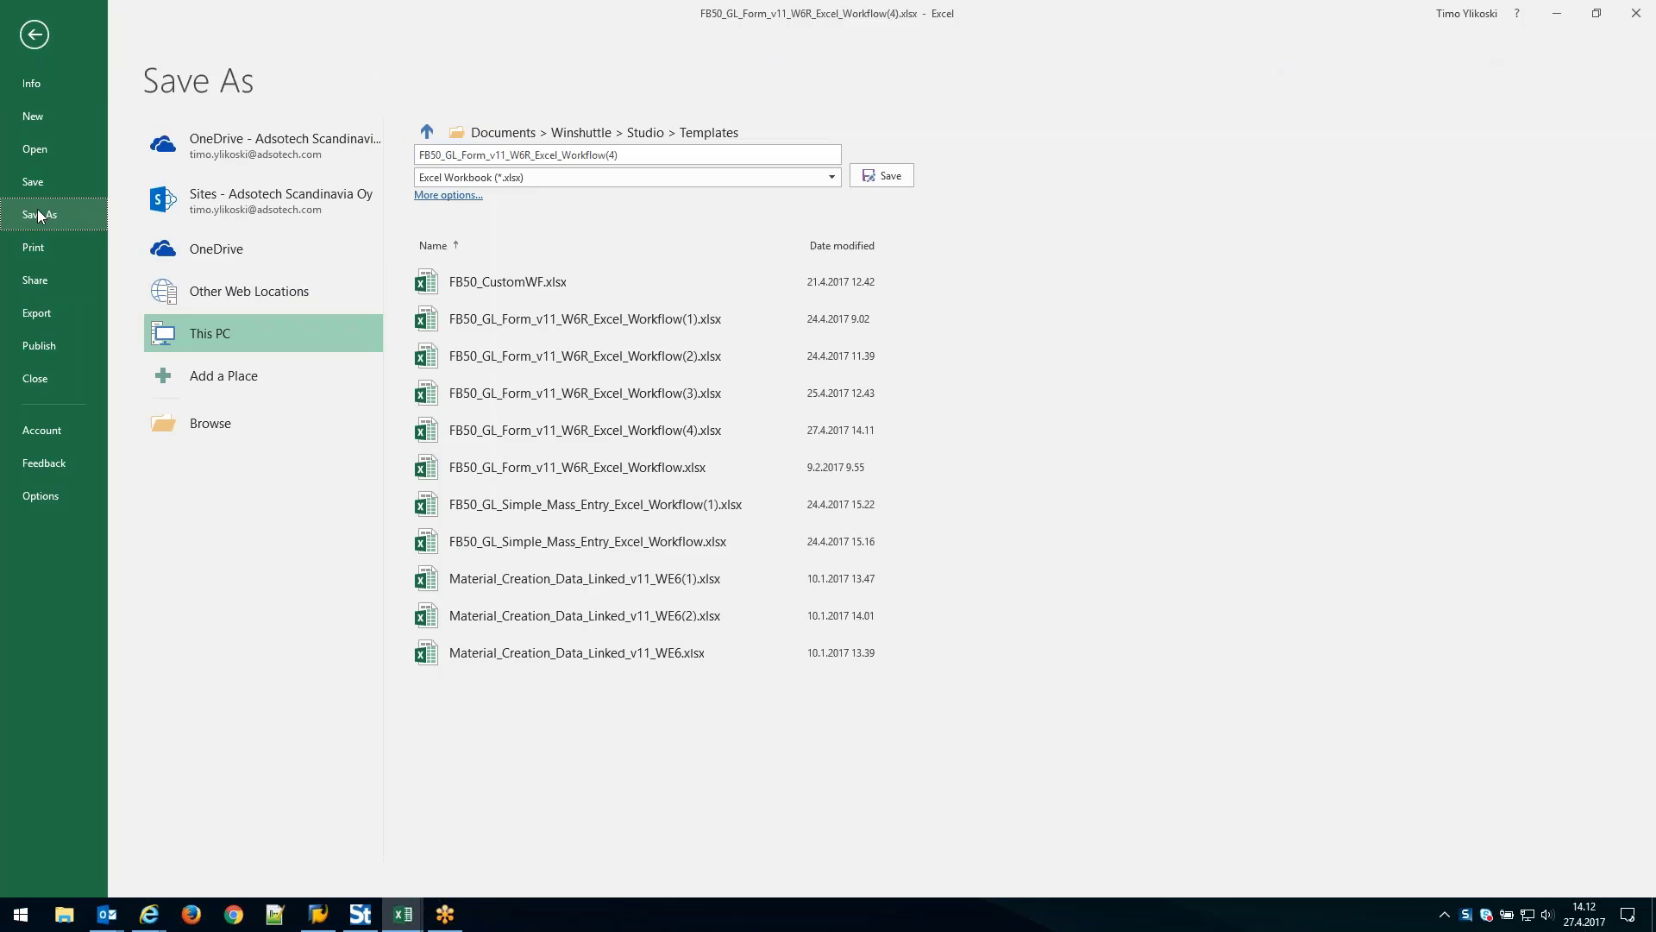
click(210, 423)
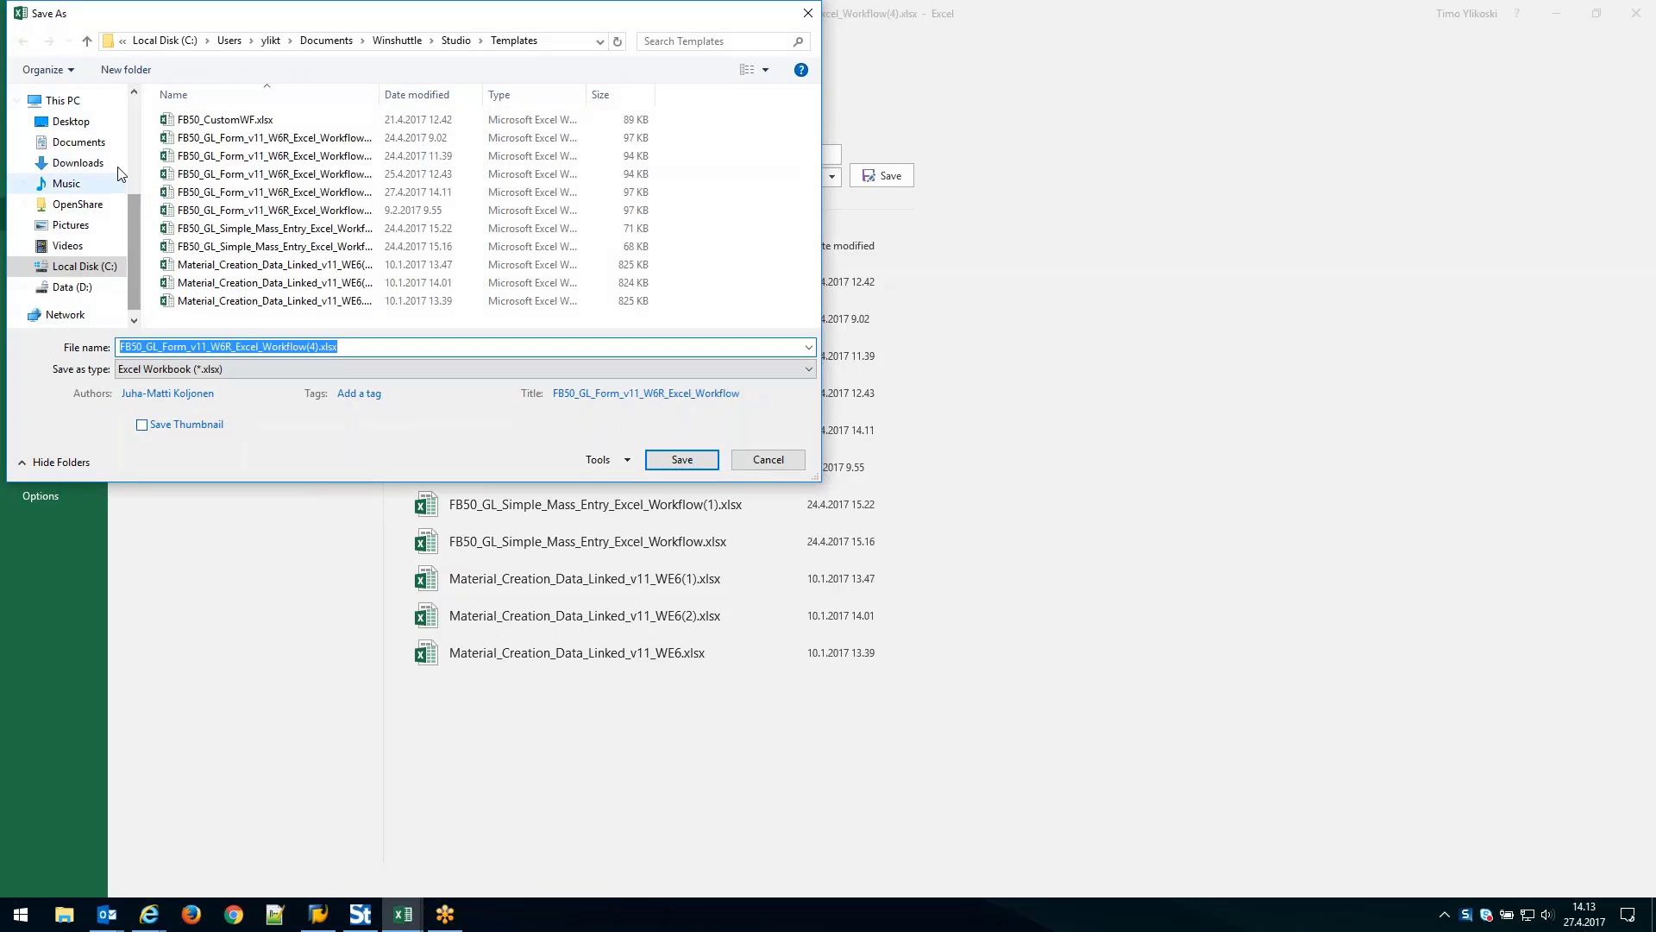
click(93, 126)
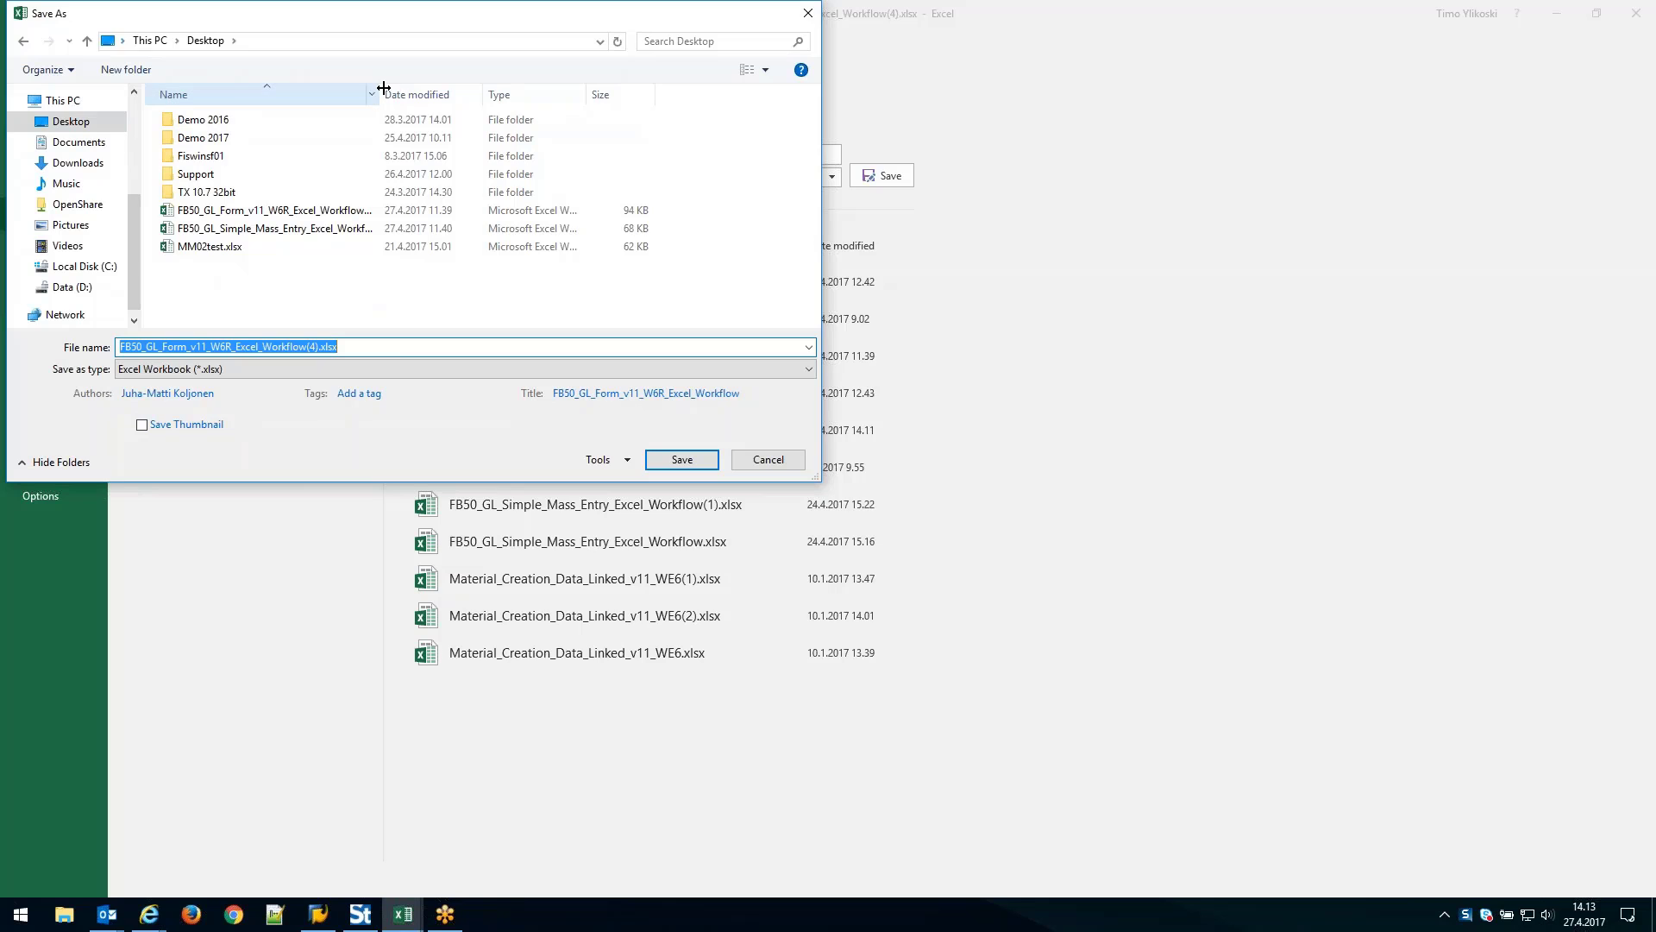
drag(380, 89, 490, 90)
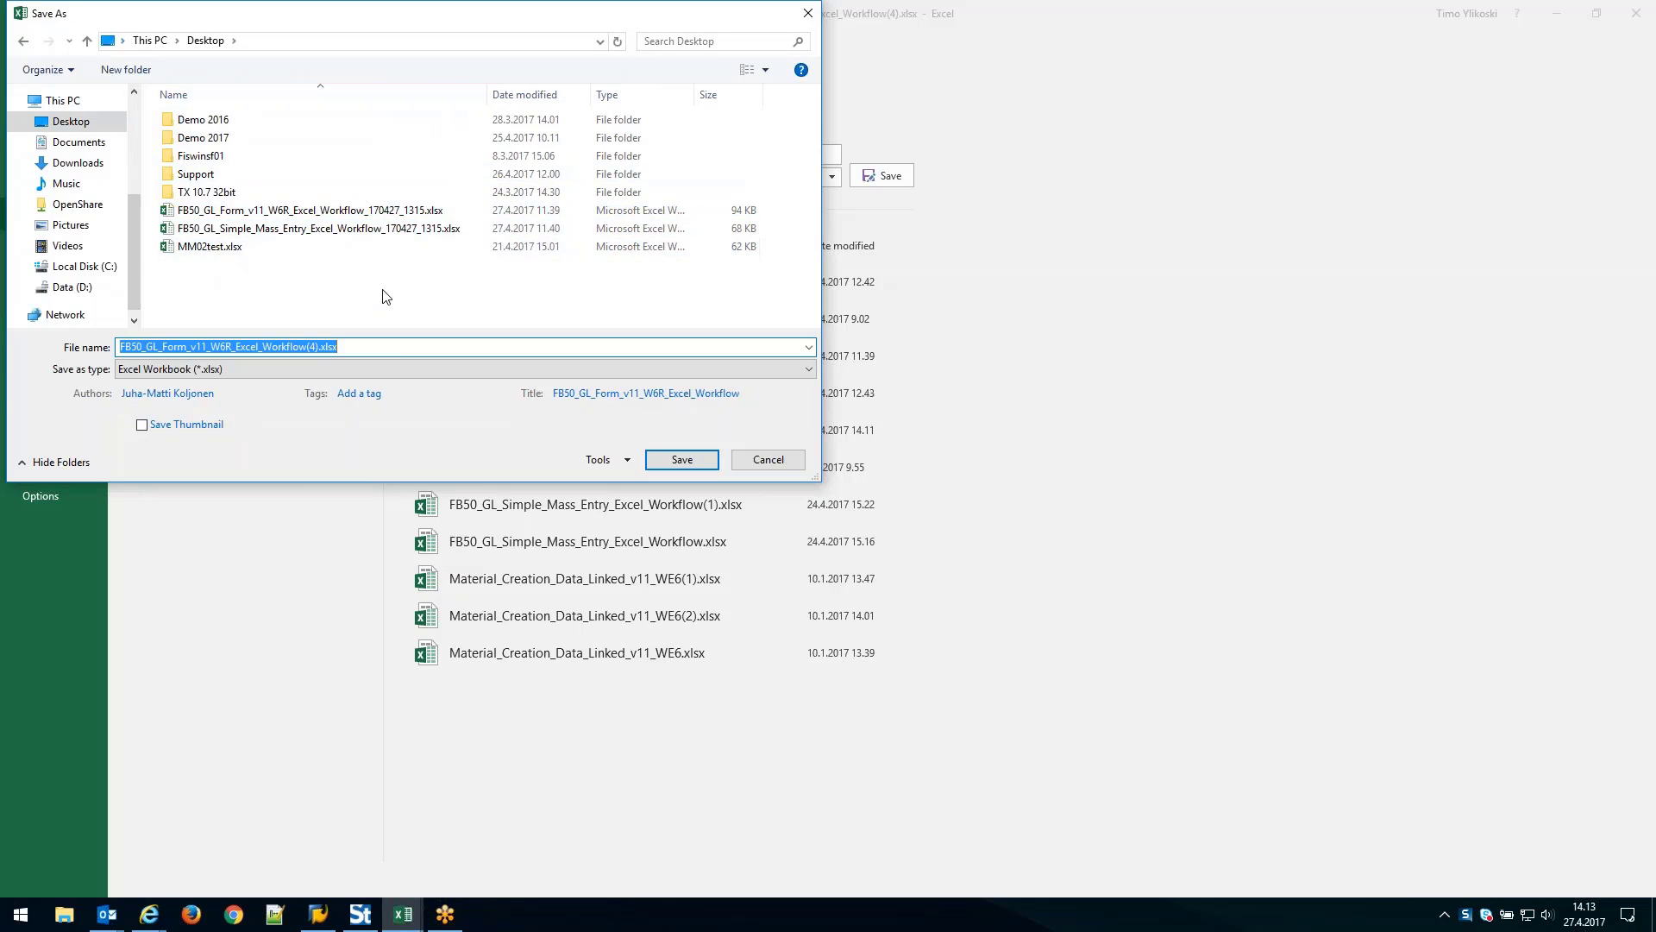
Base the copy's name on the existing FB50 GL form file, change it to FB50_GL_Form_v11_W6R_Excel_Workflow_170427_1413.xlsx, and save it.
click(367, 211)
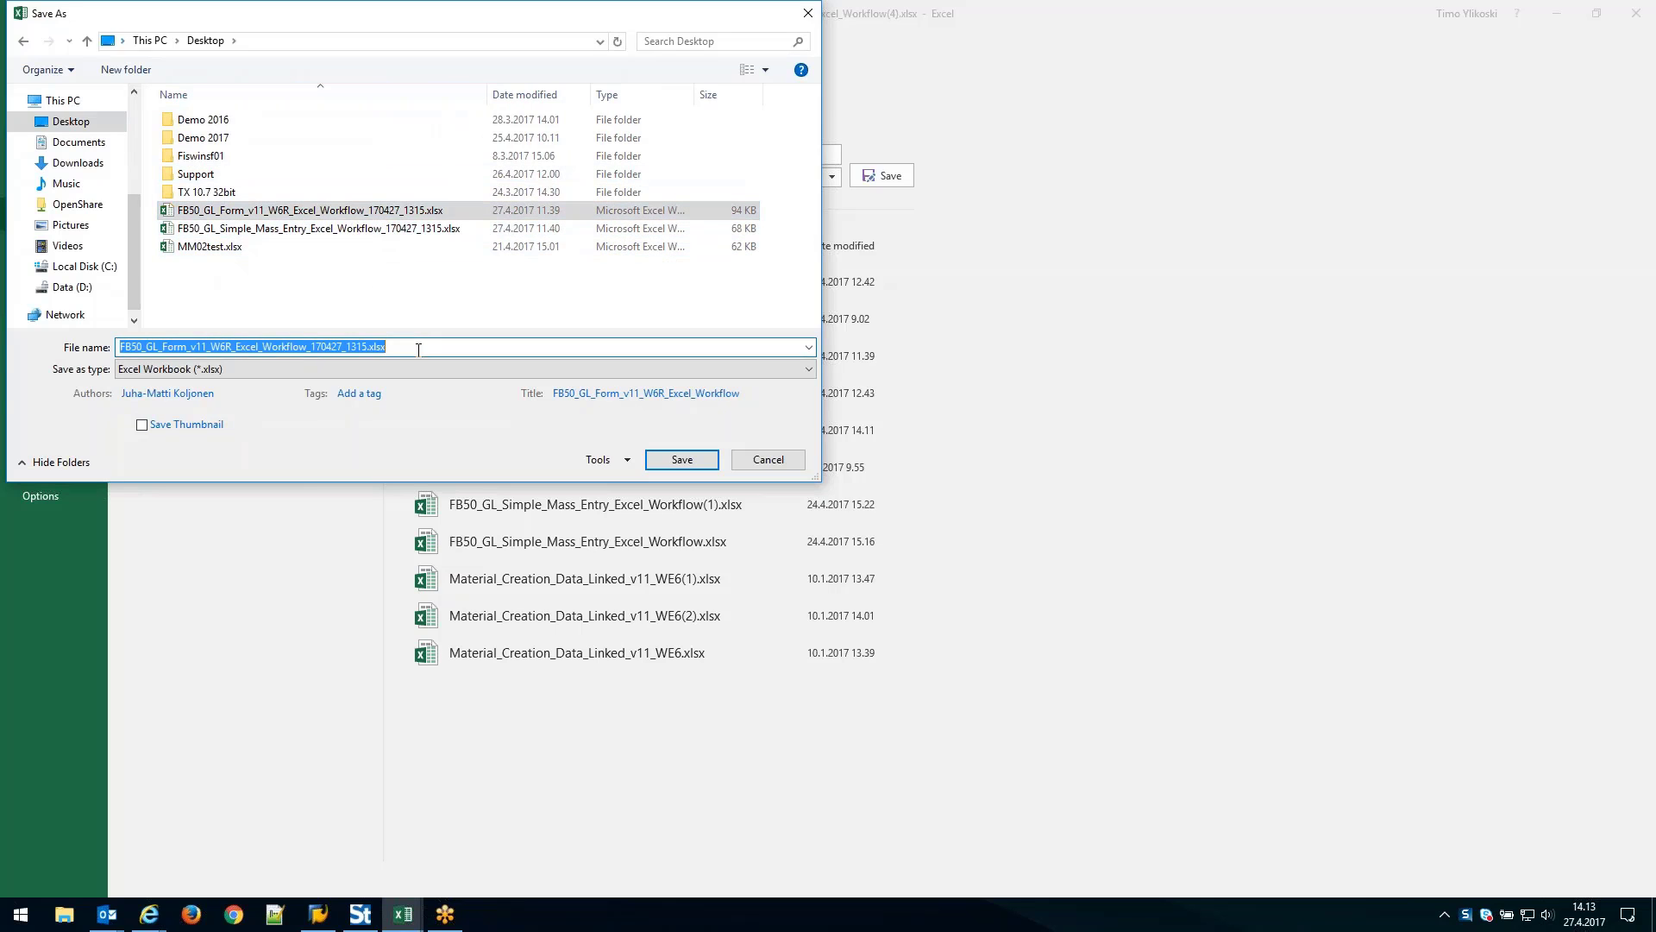
click(418, 349)
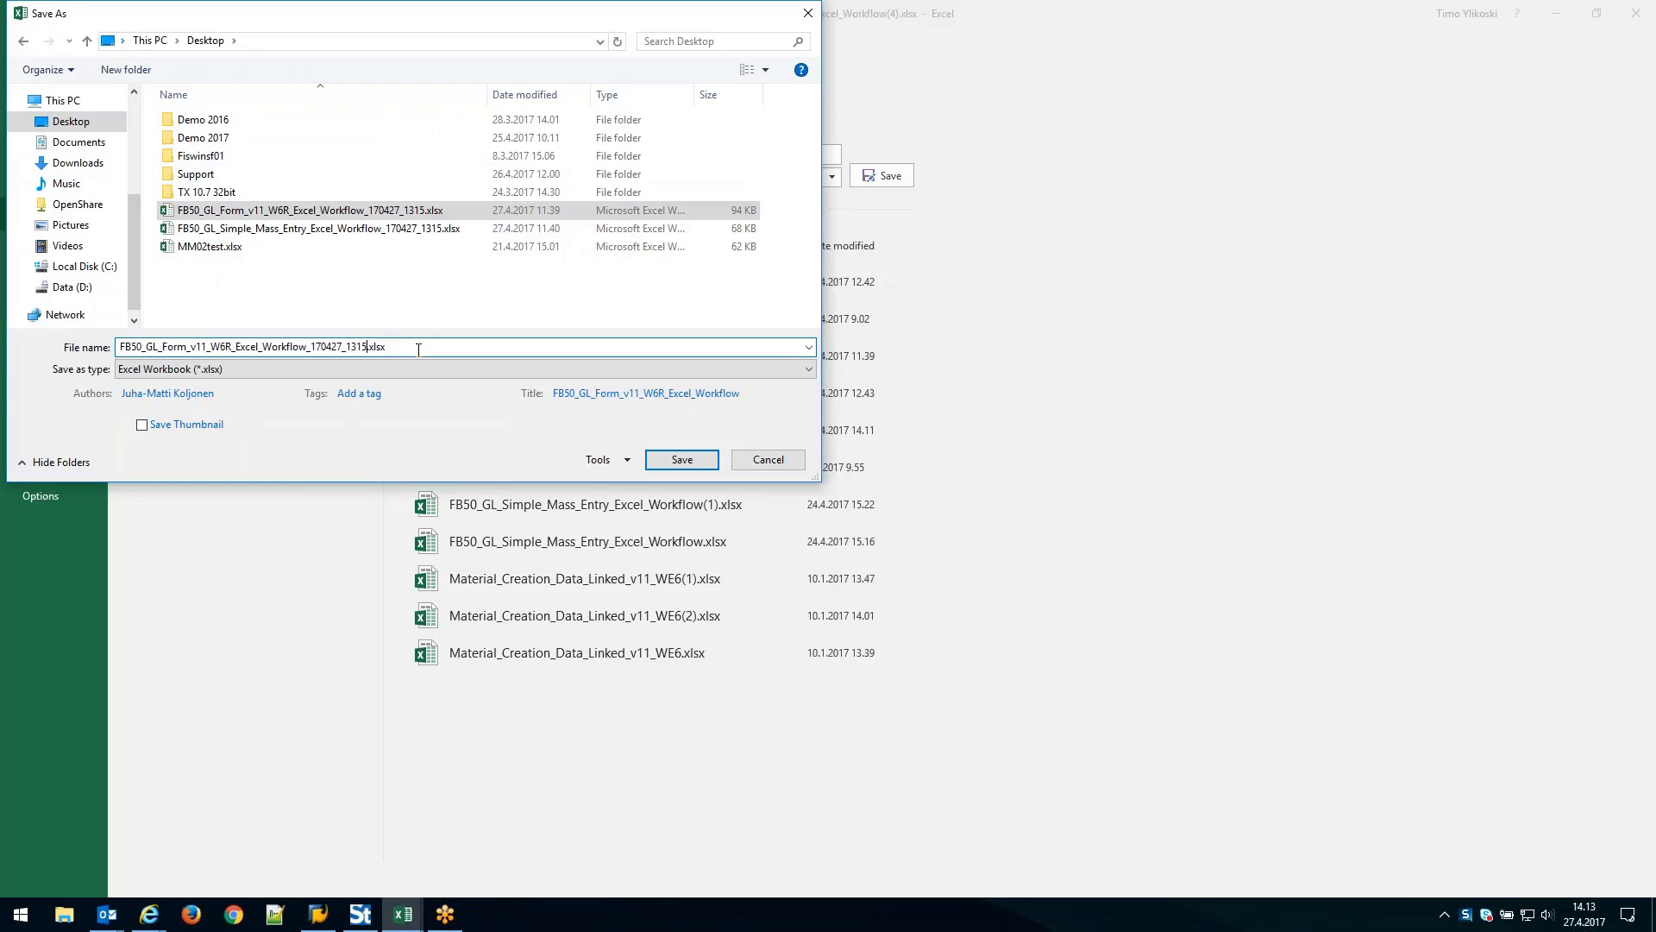
key(Left)
key(Left)
key(Left)
key(Left)
key(Left)
key(BackSpace)
key(BackSpace)
key(BackSpace)
key(BackSpace)
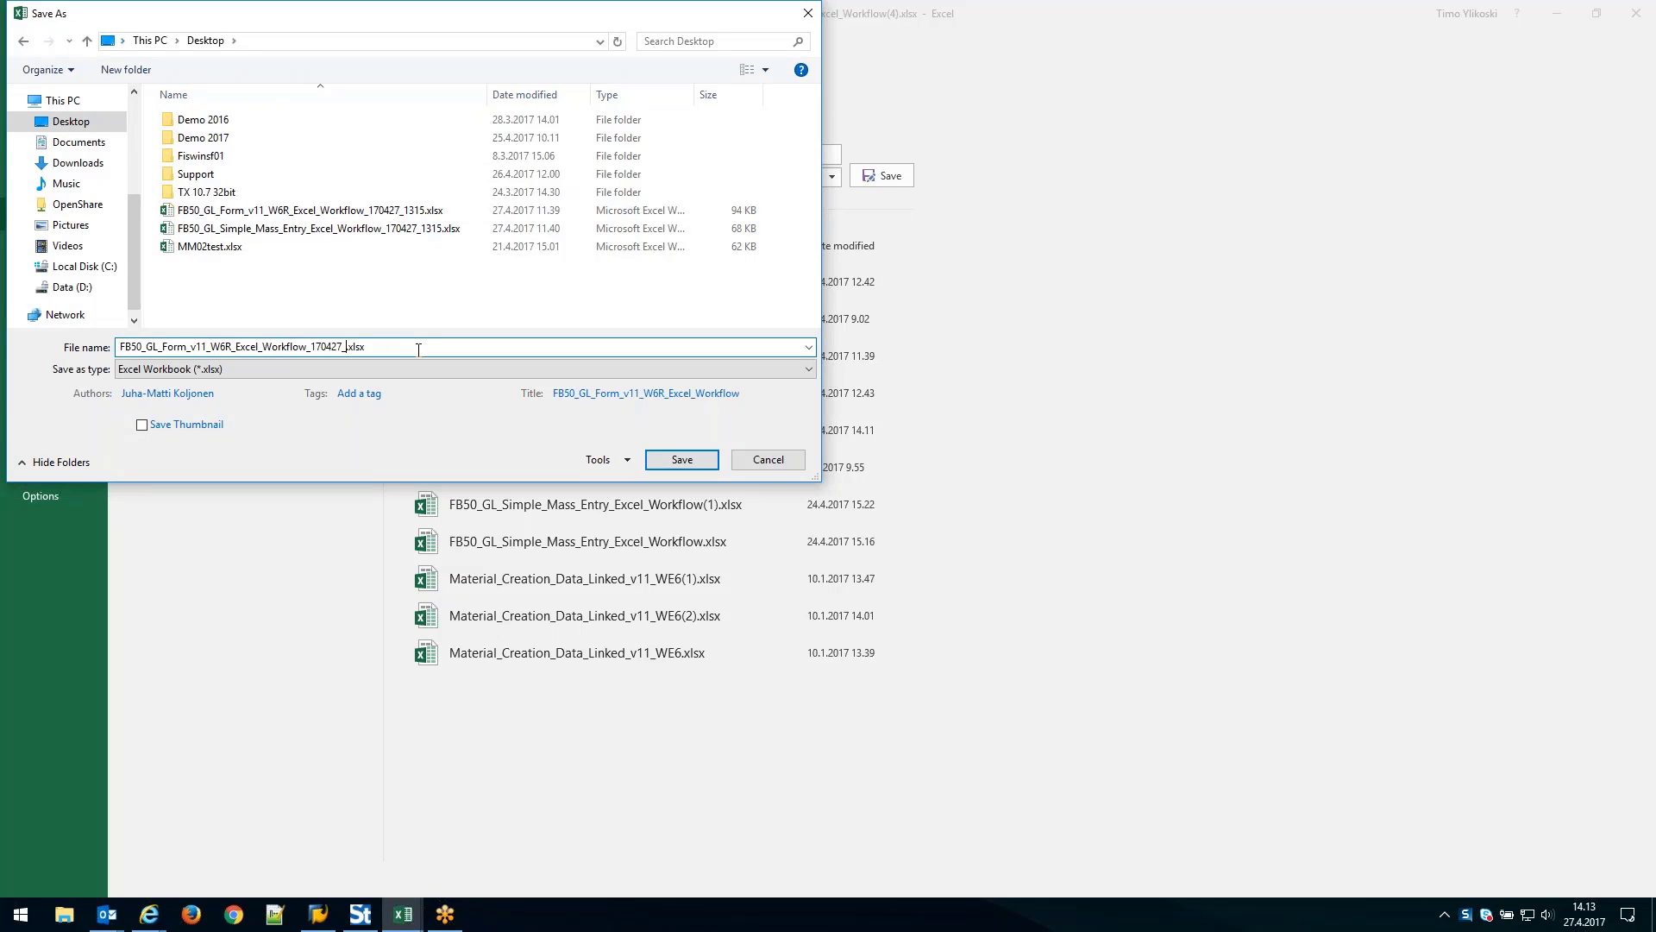
text(1413)
click(695, 461)
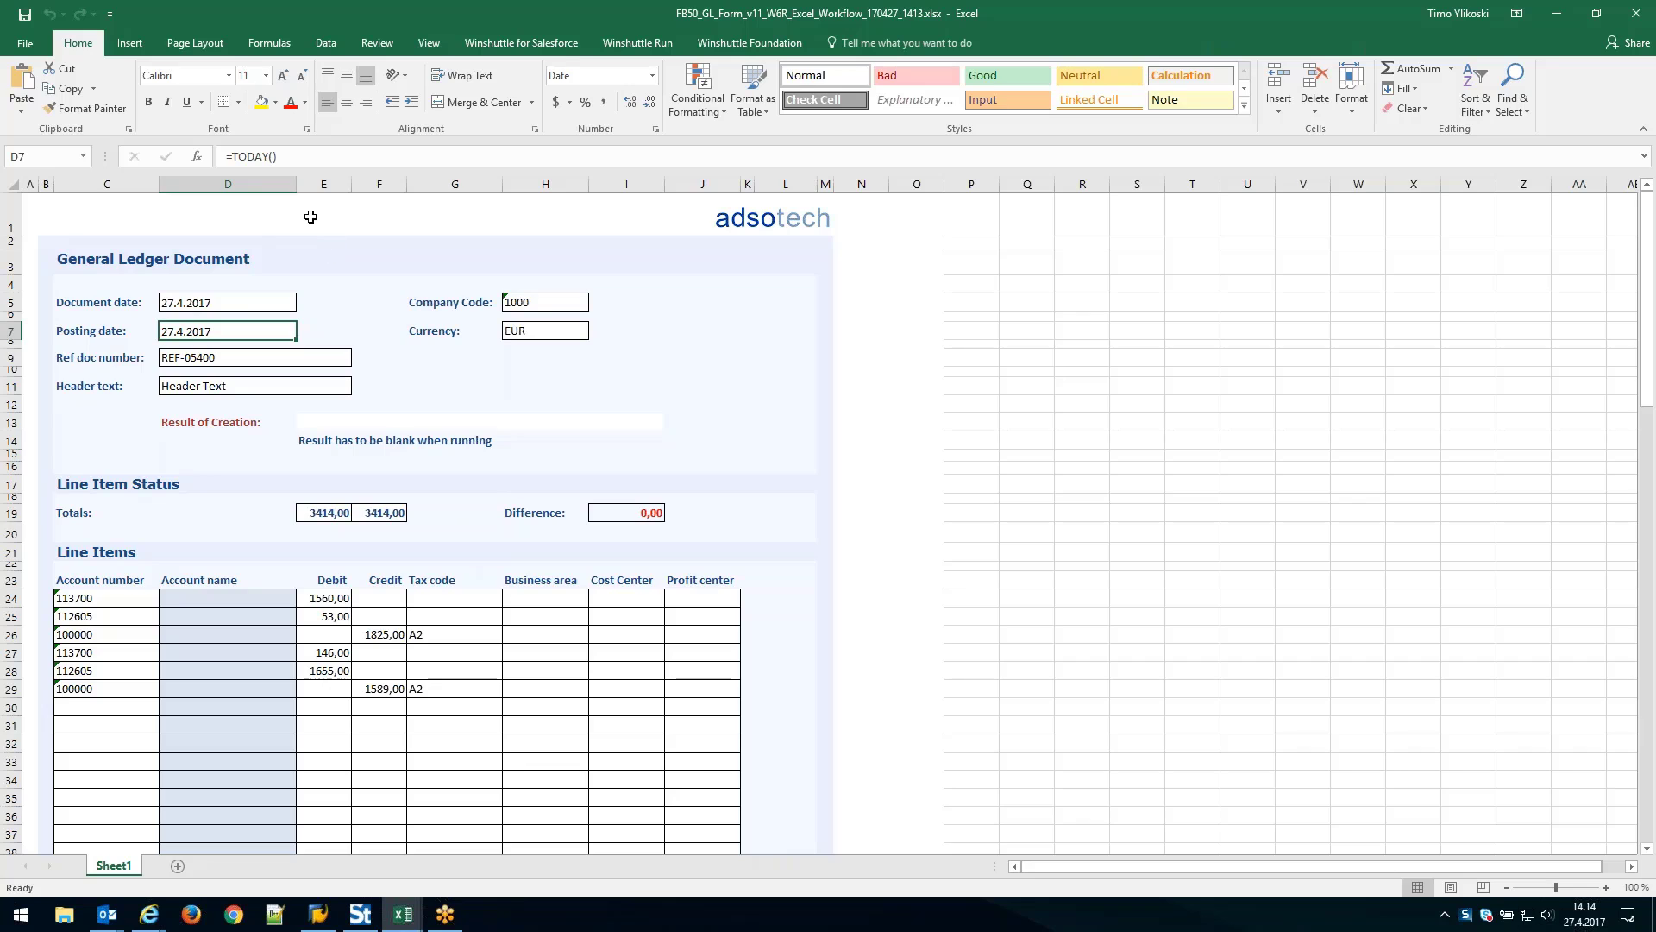
Start submitting the workbook to Foundation with the default data file settings and attach Receipts_170427_3.pdf from the Desktop as a supporting document.
click(750, 43)
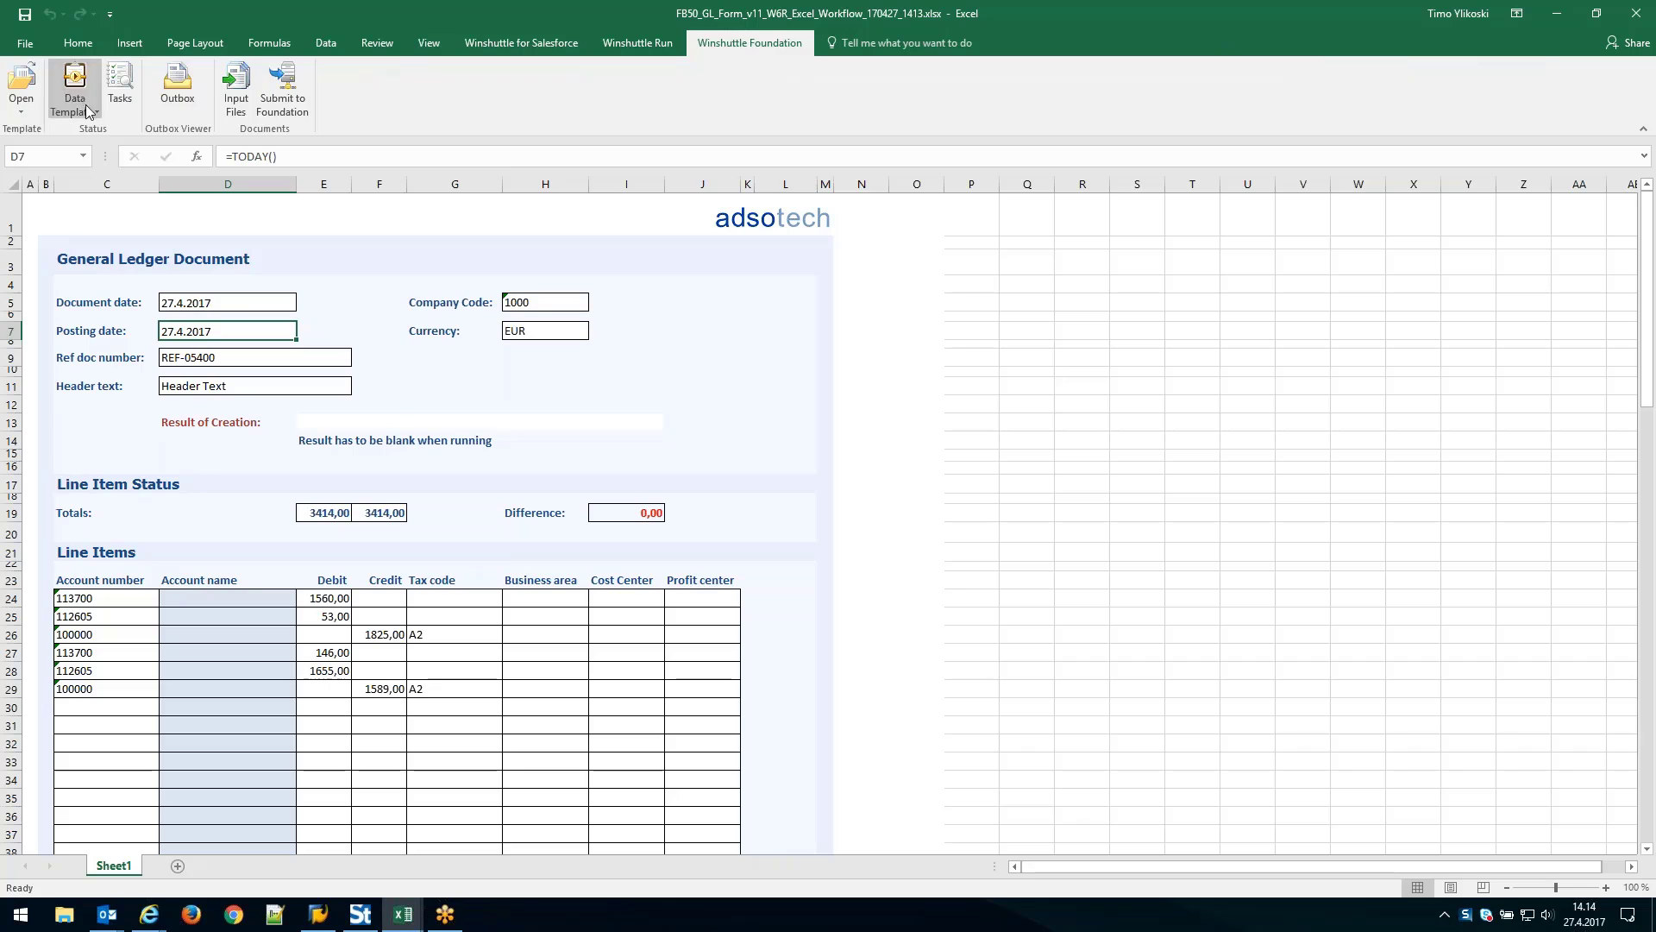
click(283, 76)
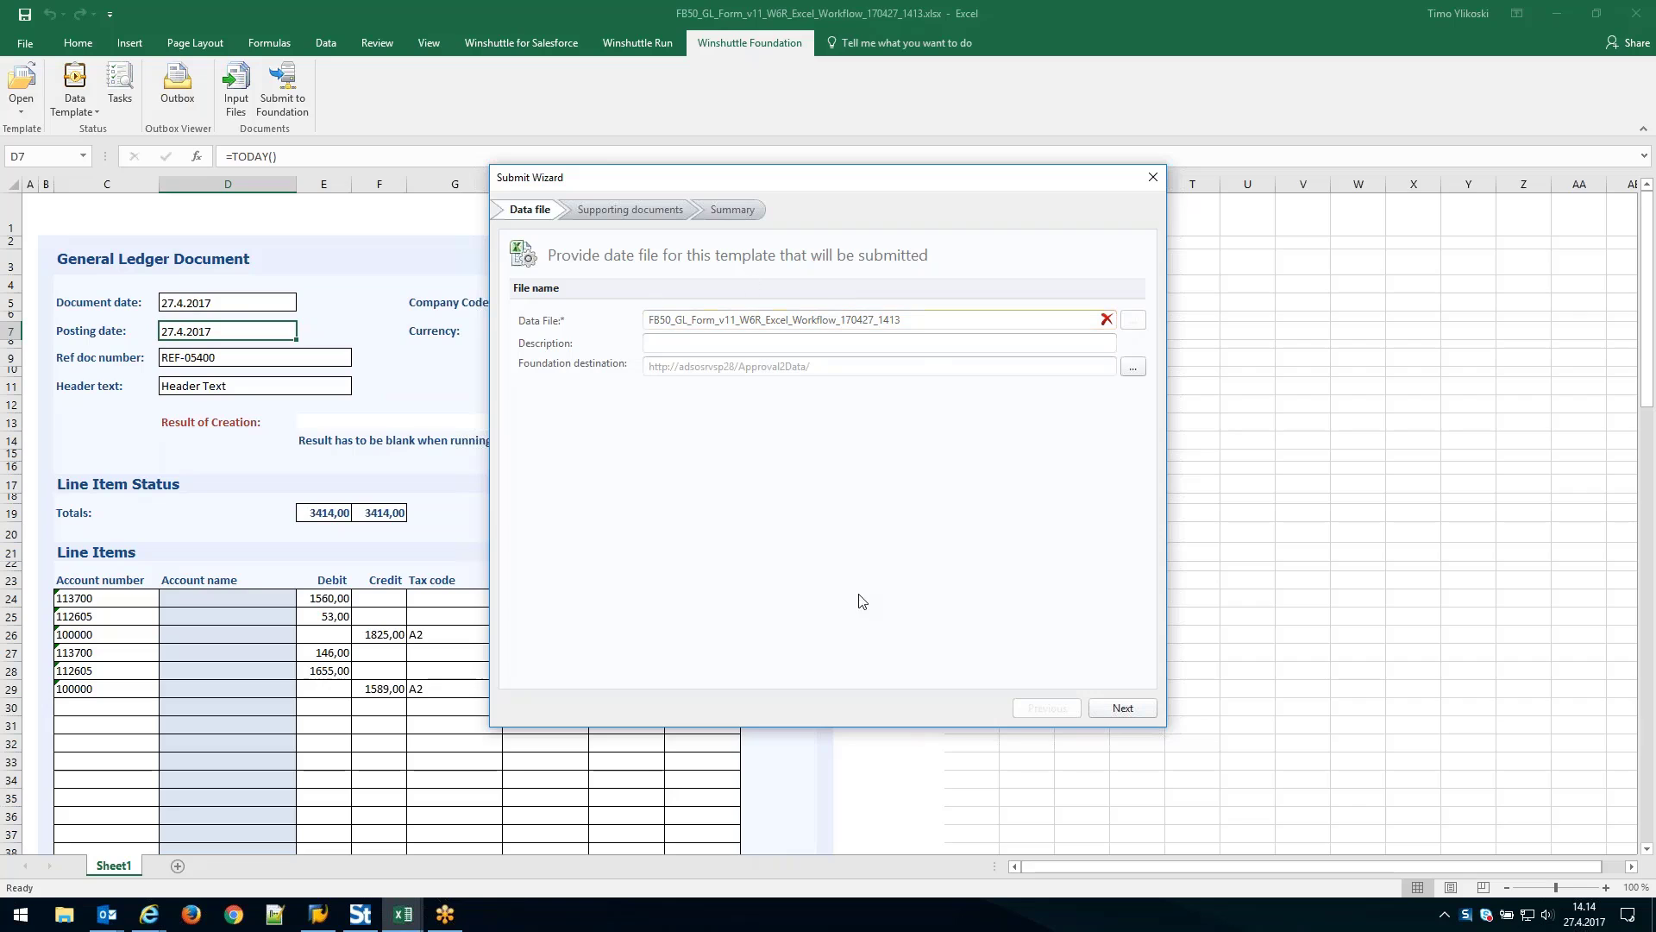
click(1122, 709)
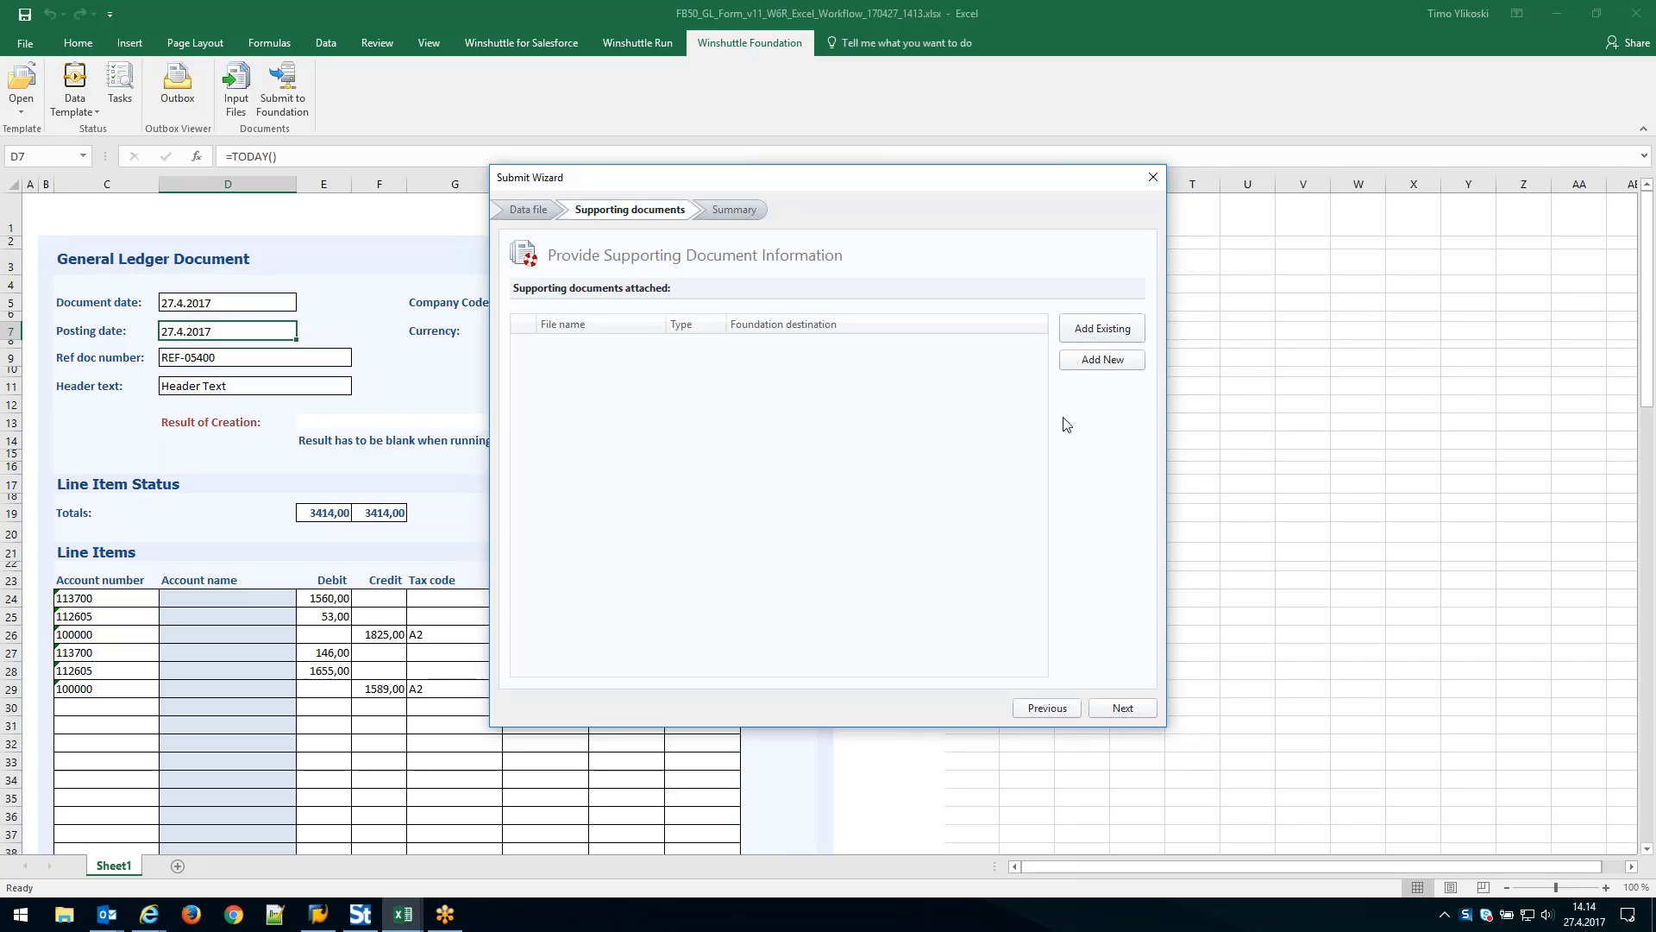
click(1112, 360)
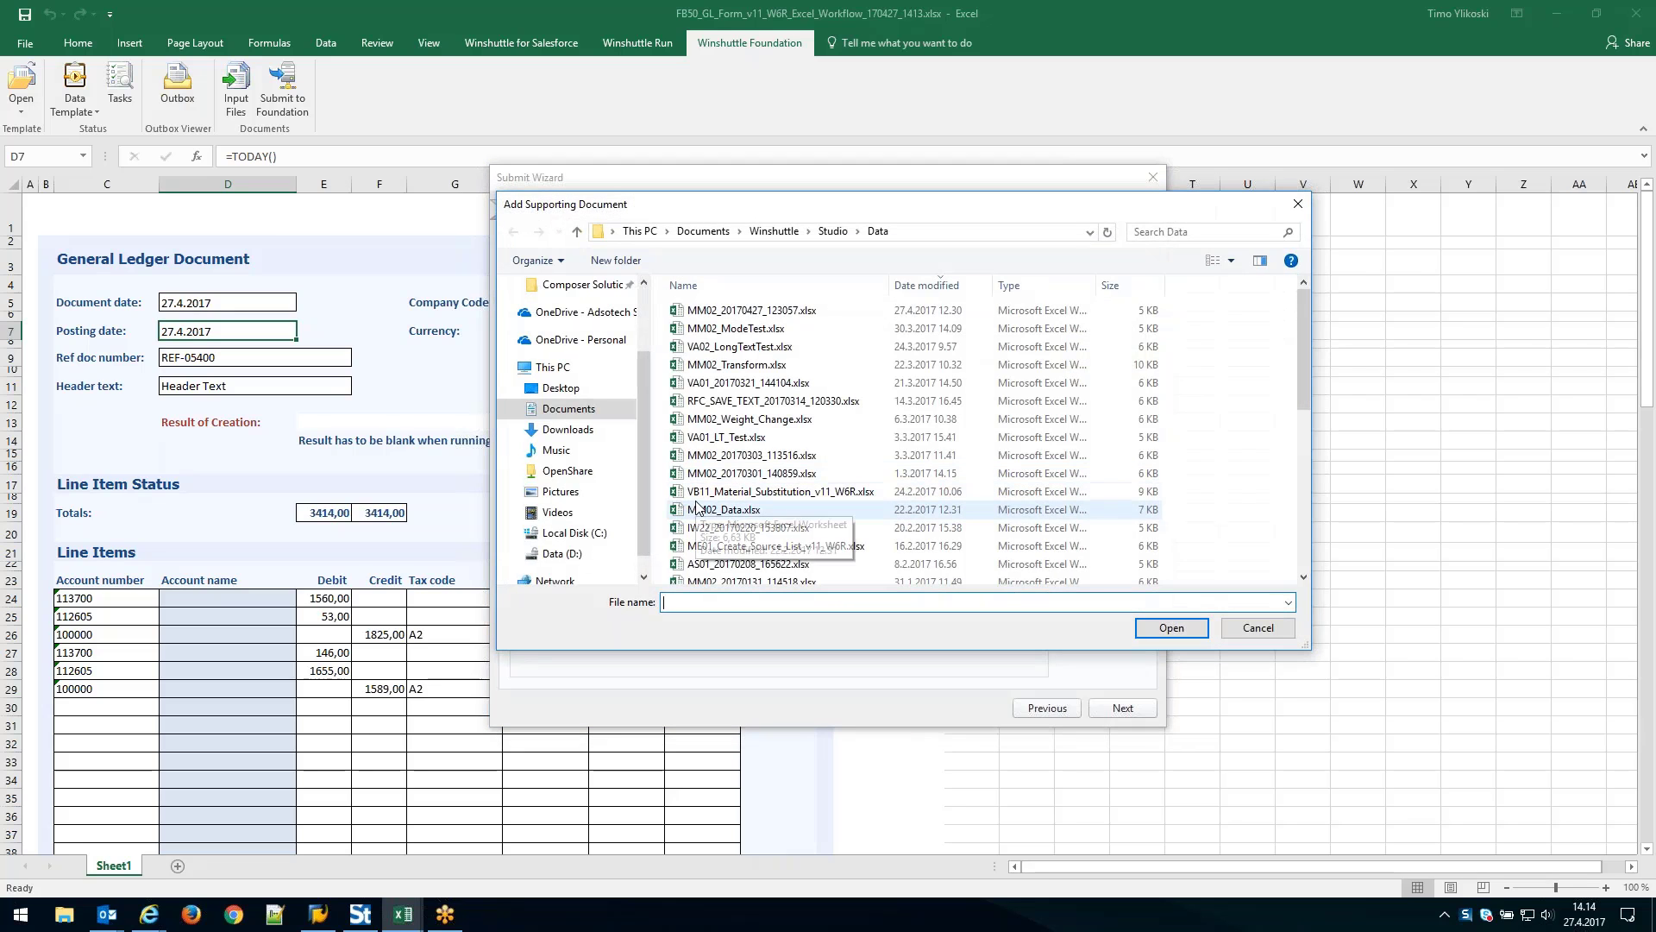
click(568, 391)
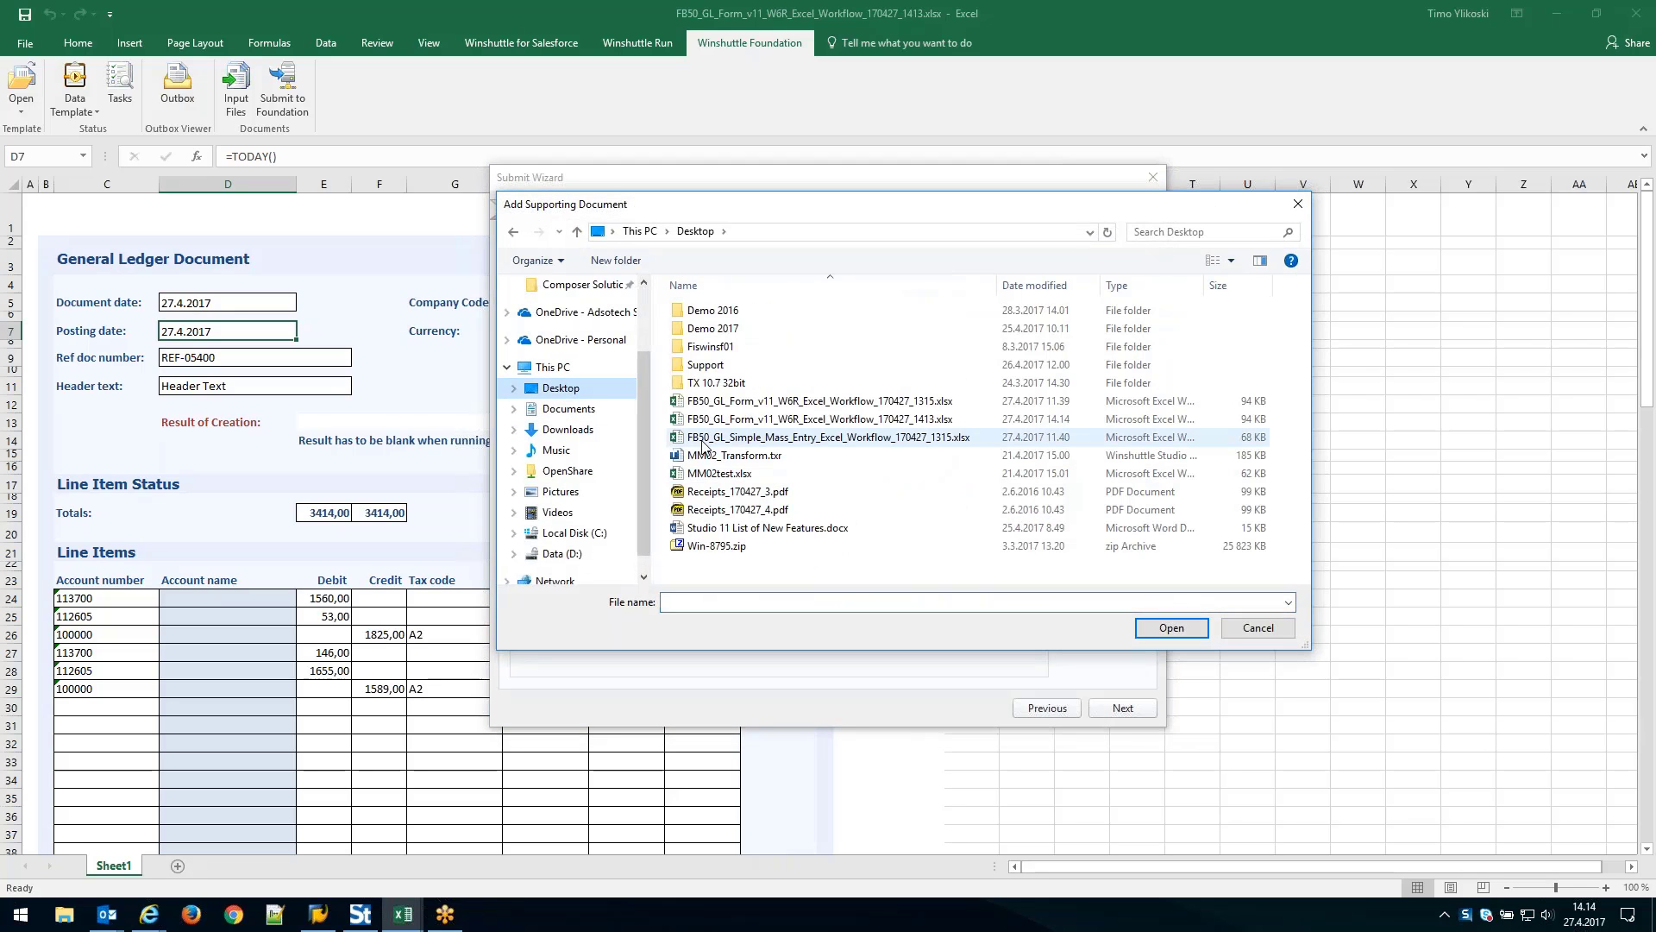
click(729, 493)
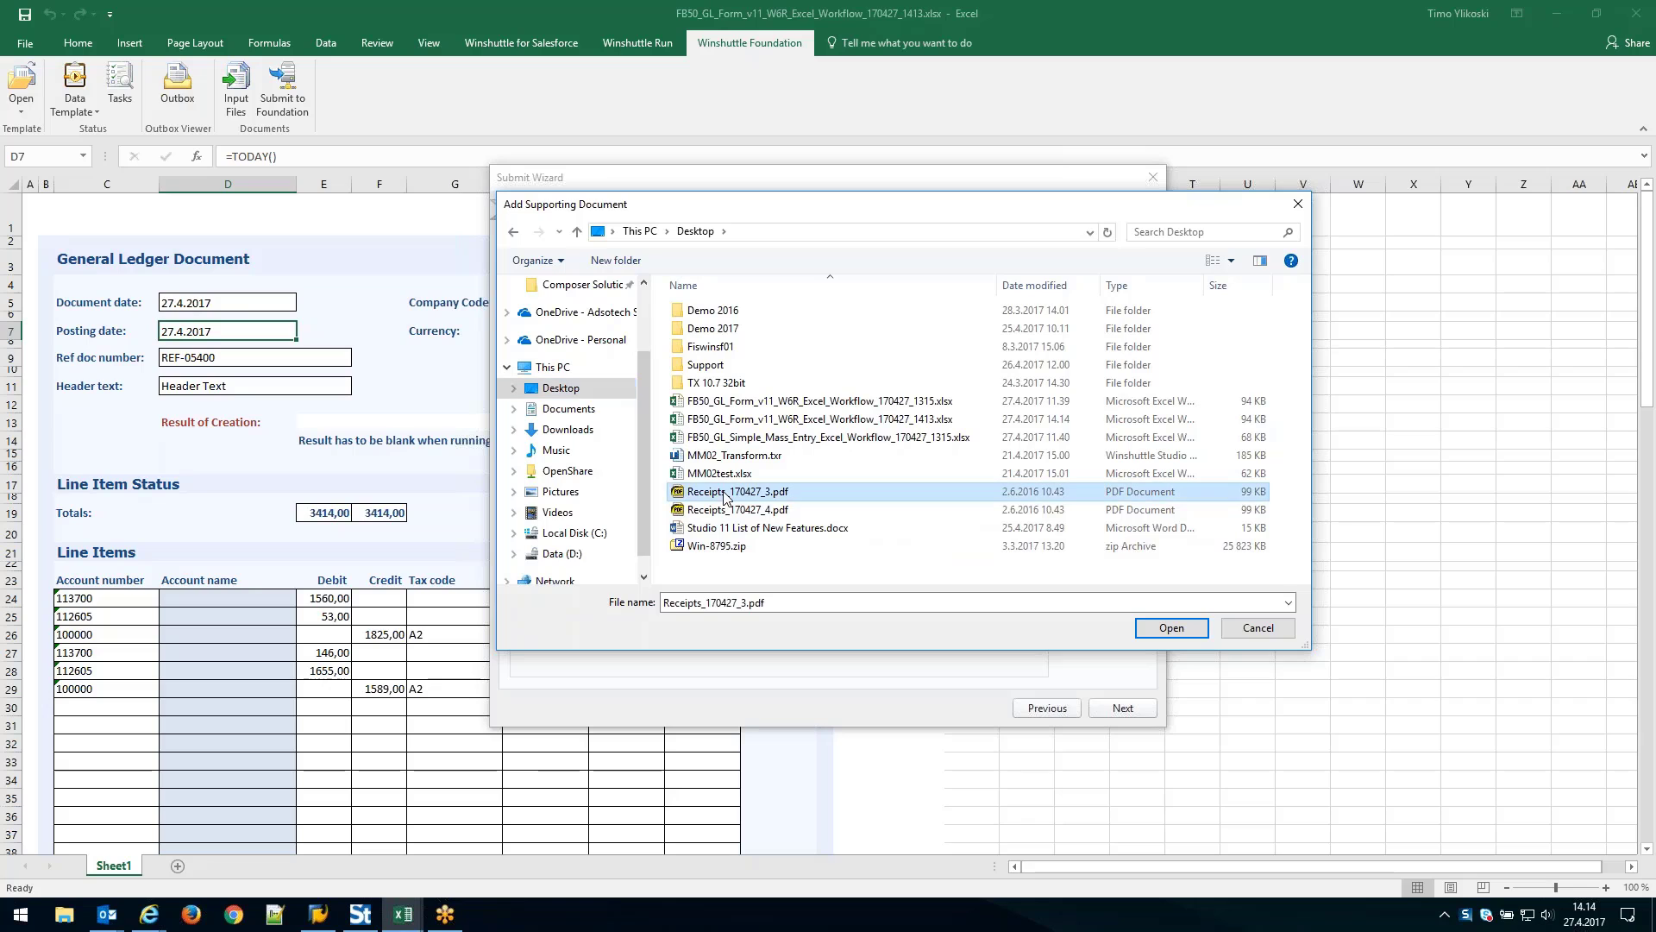
click(1163, 632)
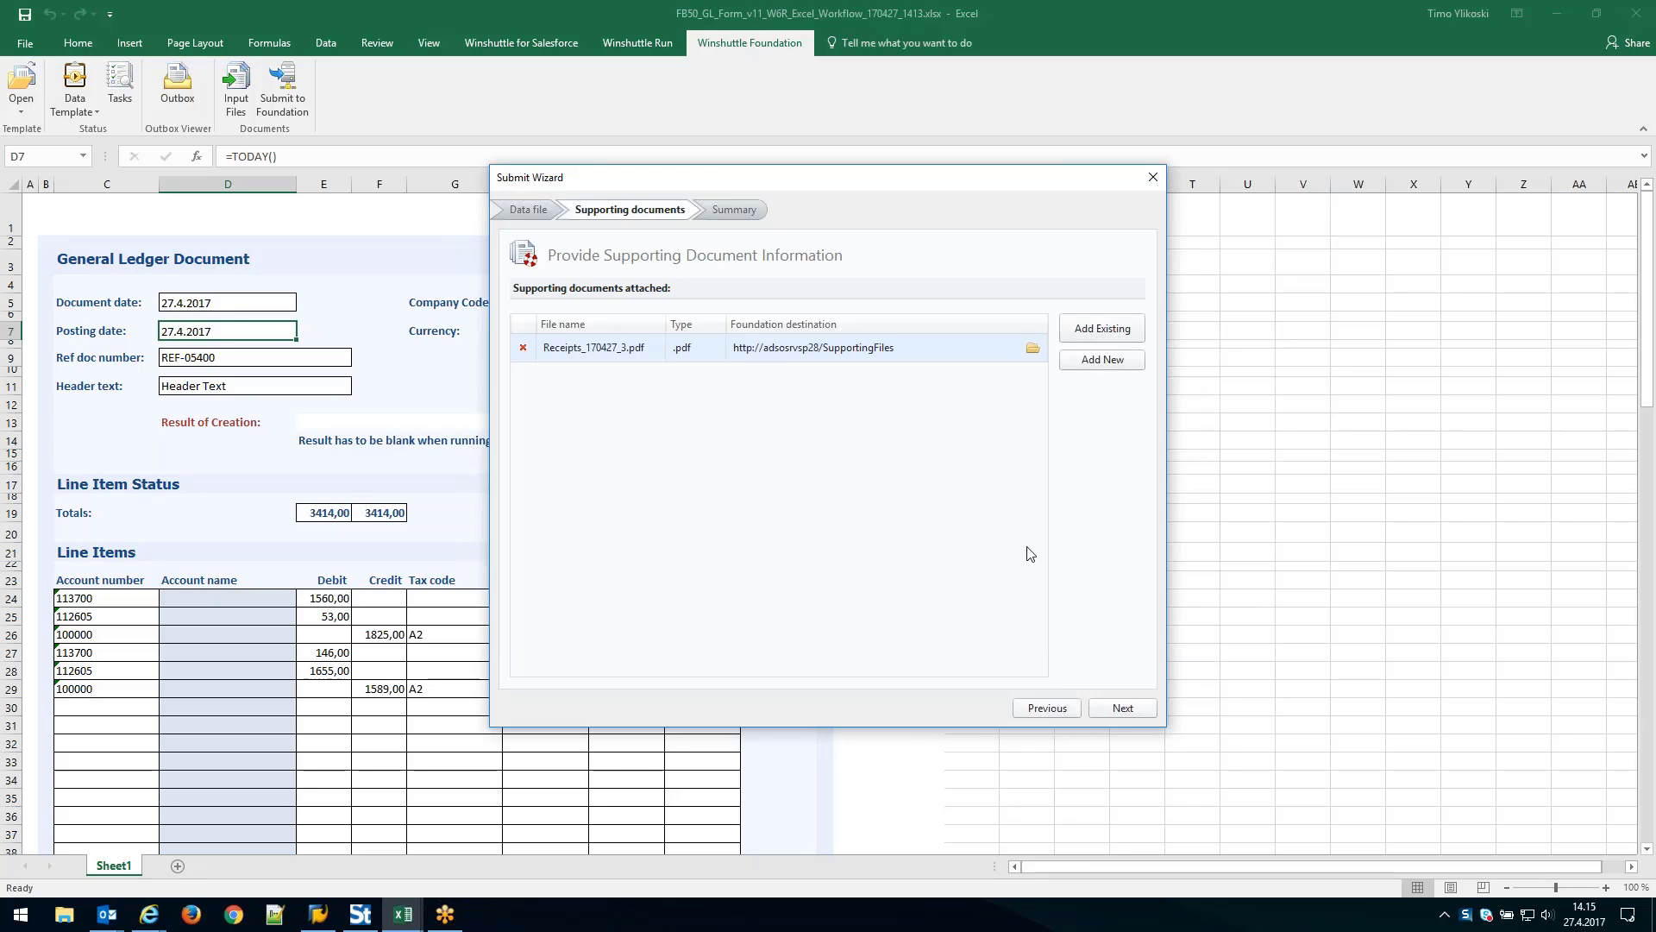
Submit the data file and its supporting document to Foundation, and let the submitted workbook close.
click(1113, 709)
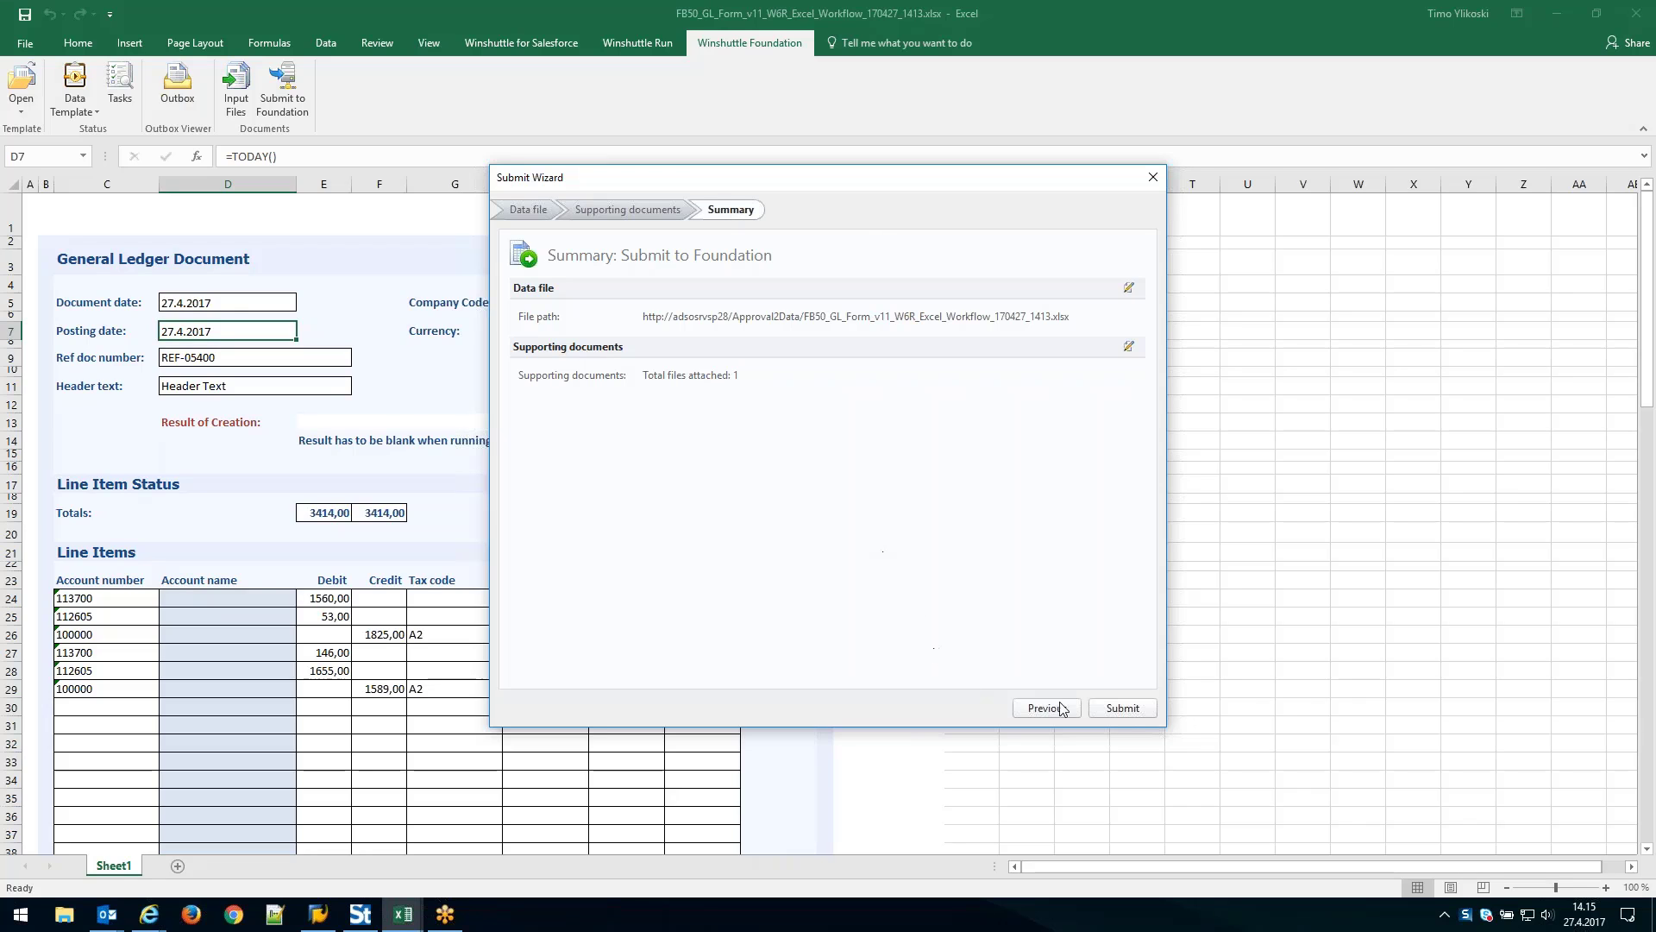
click(1123, 708)
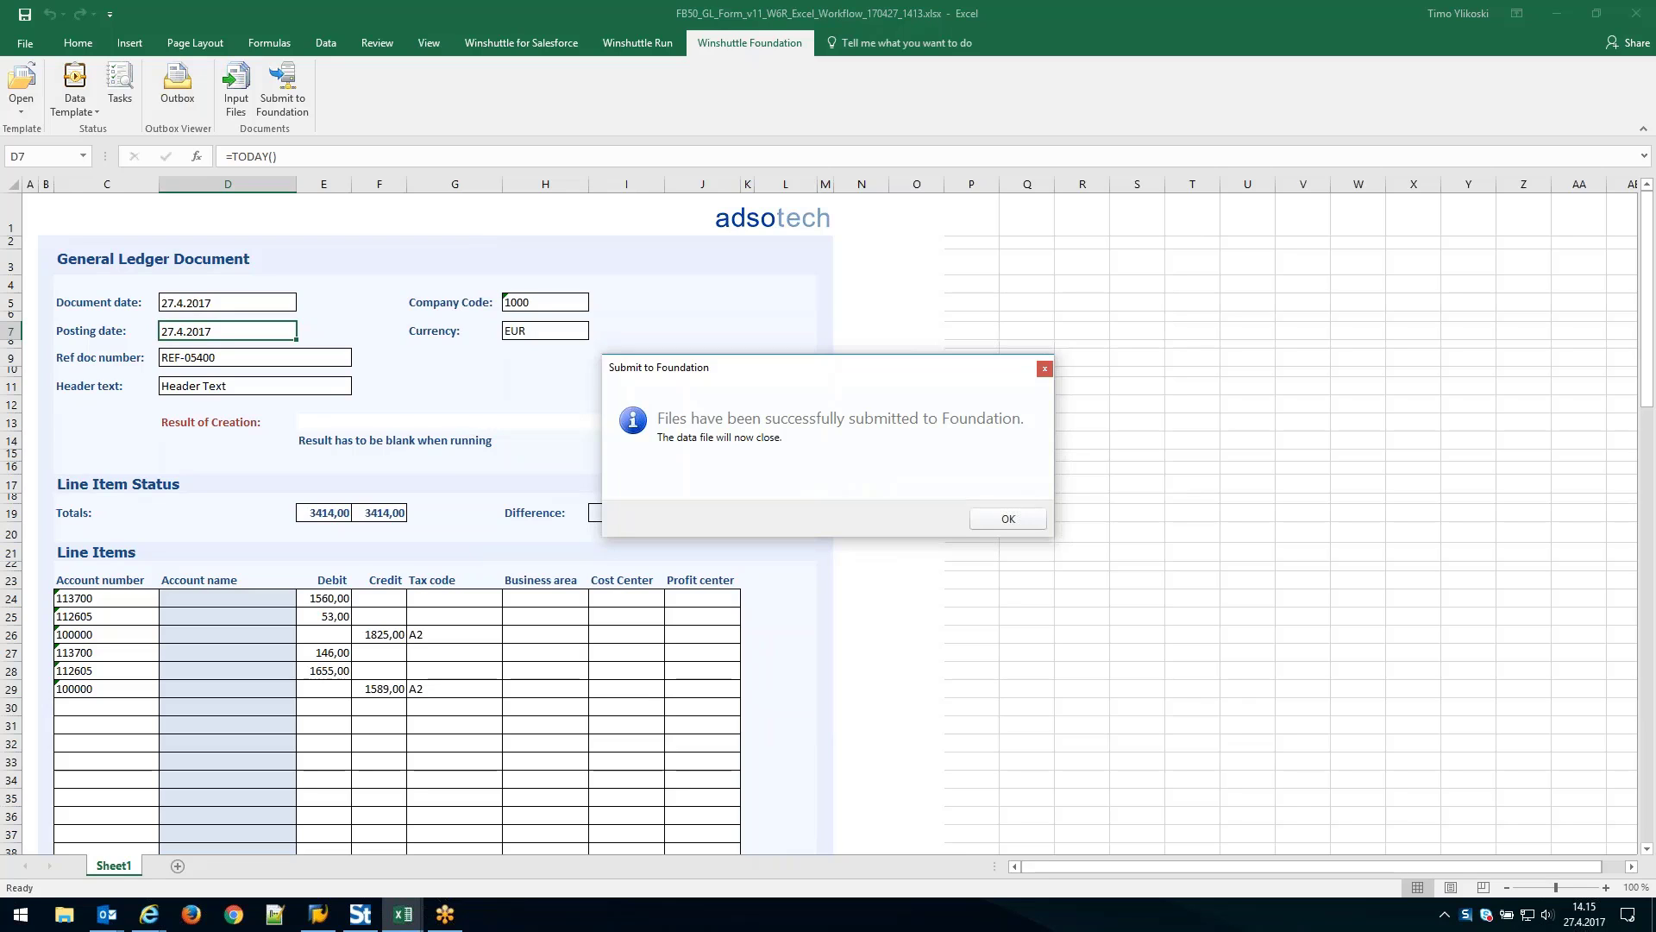
click(1007, 519)
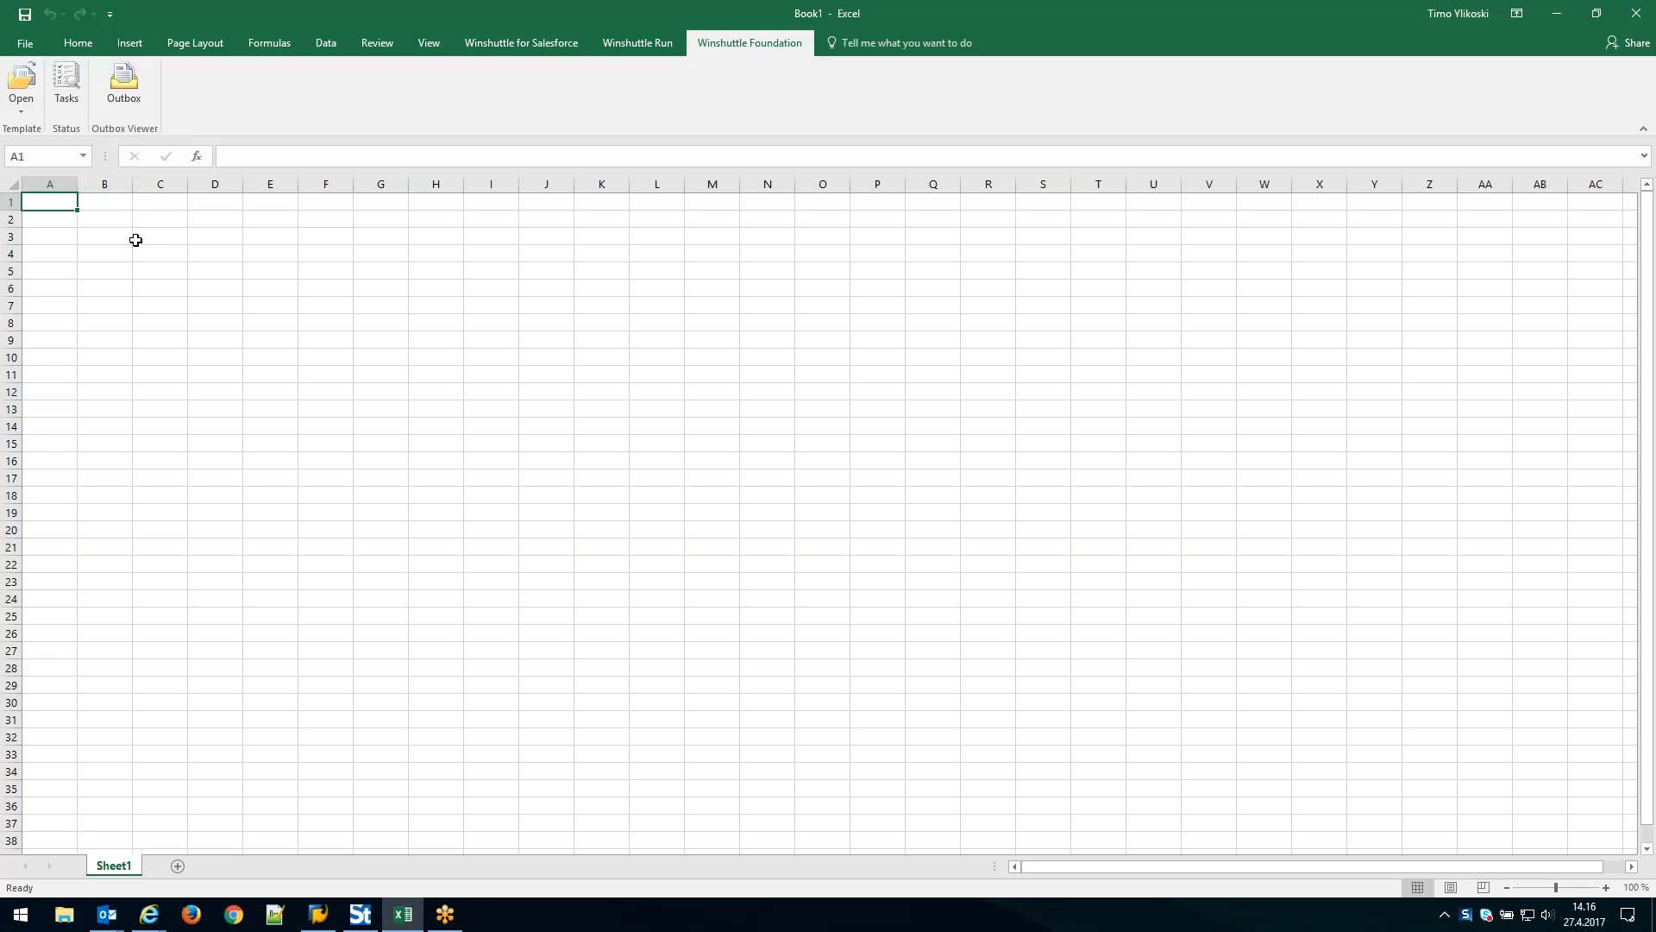
Open the Manager task's file FB50_GL_Form_v11_W6R_Excel_Workflow_170427_1138.xlsx from the task list in Excel and list its supporting documents.
click(66, 82)
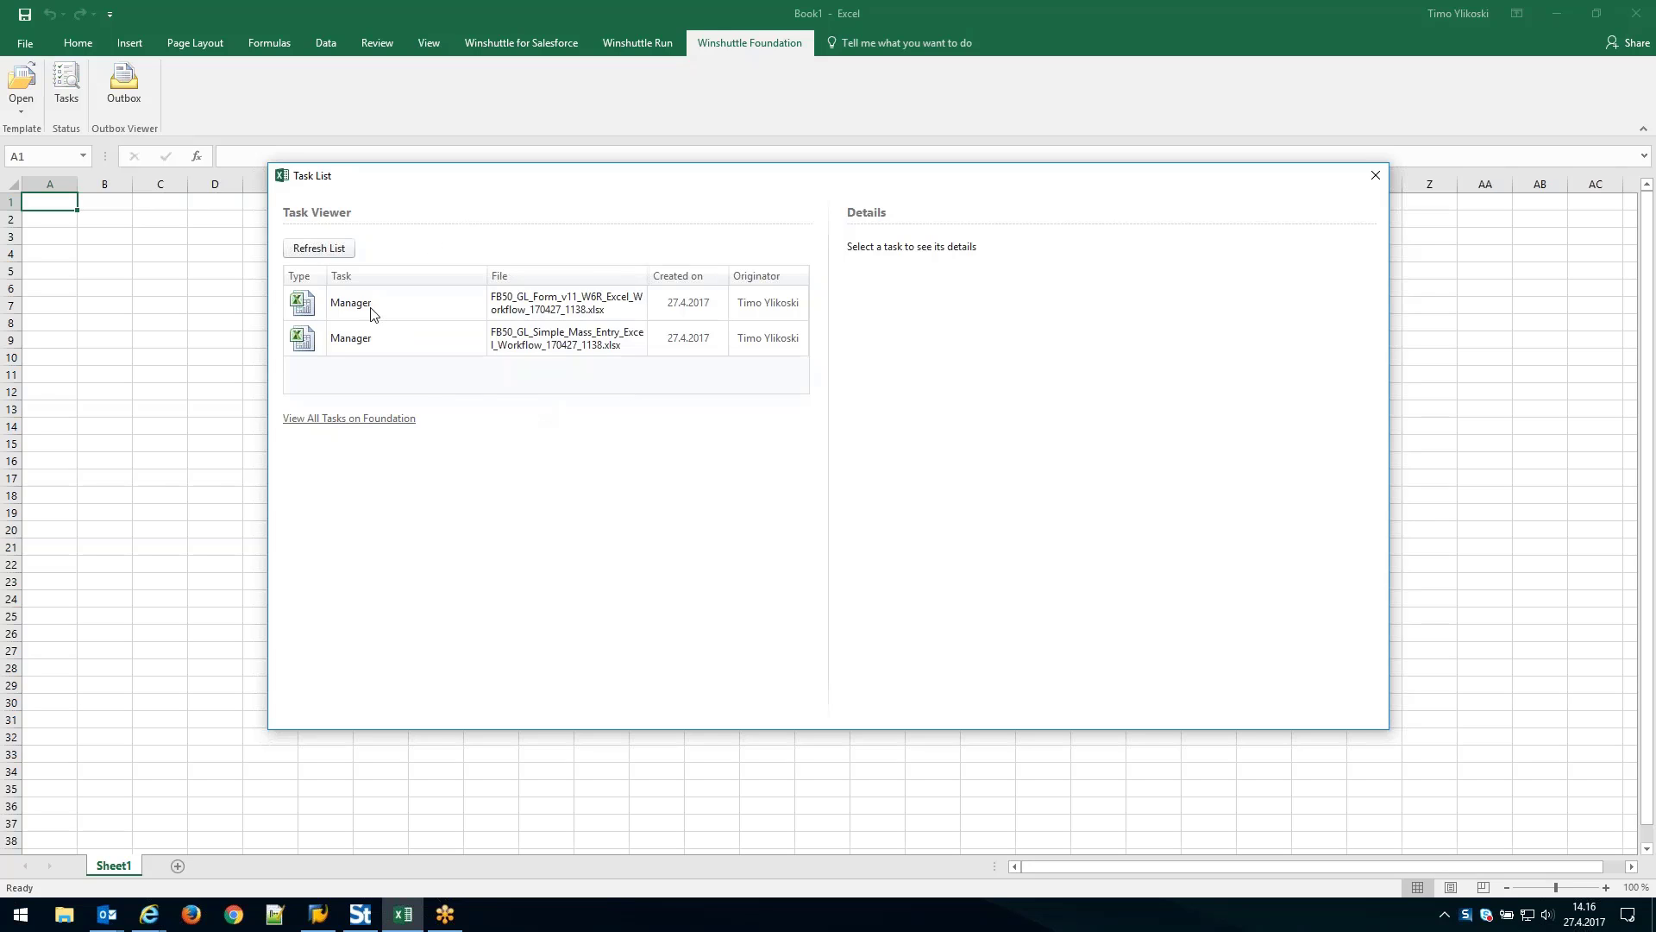
click(587, 302)
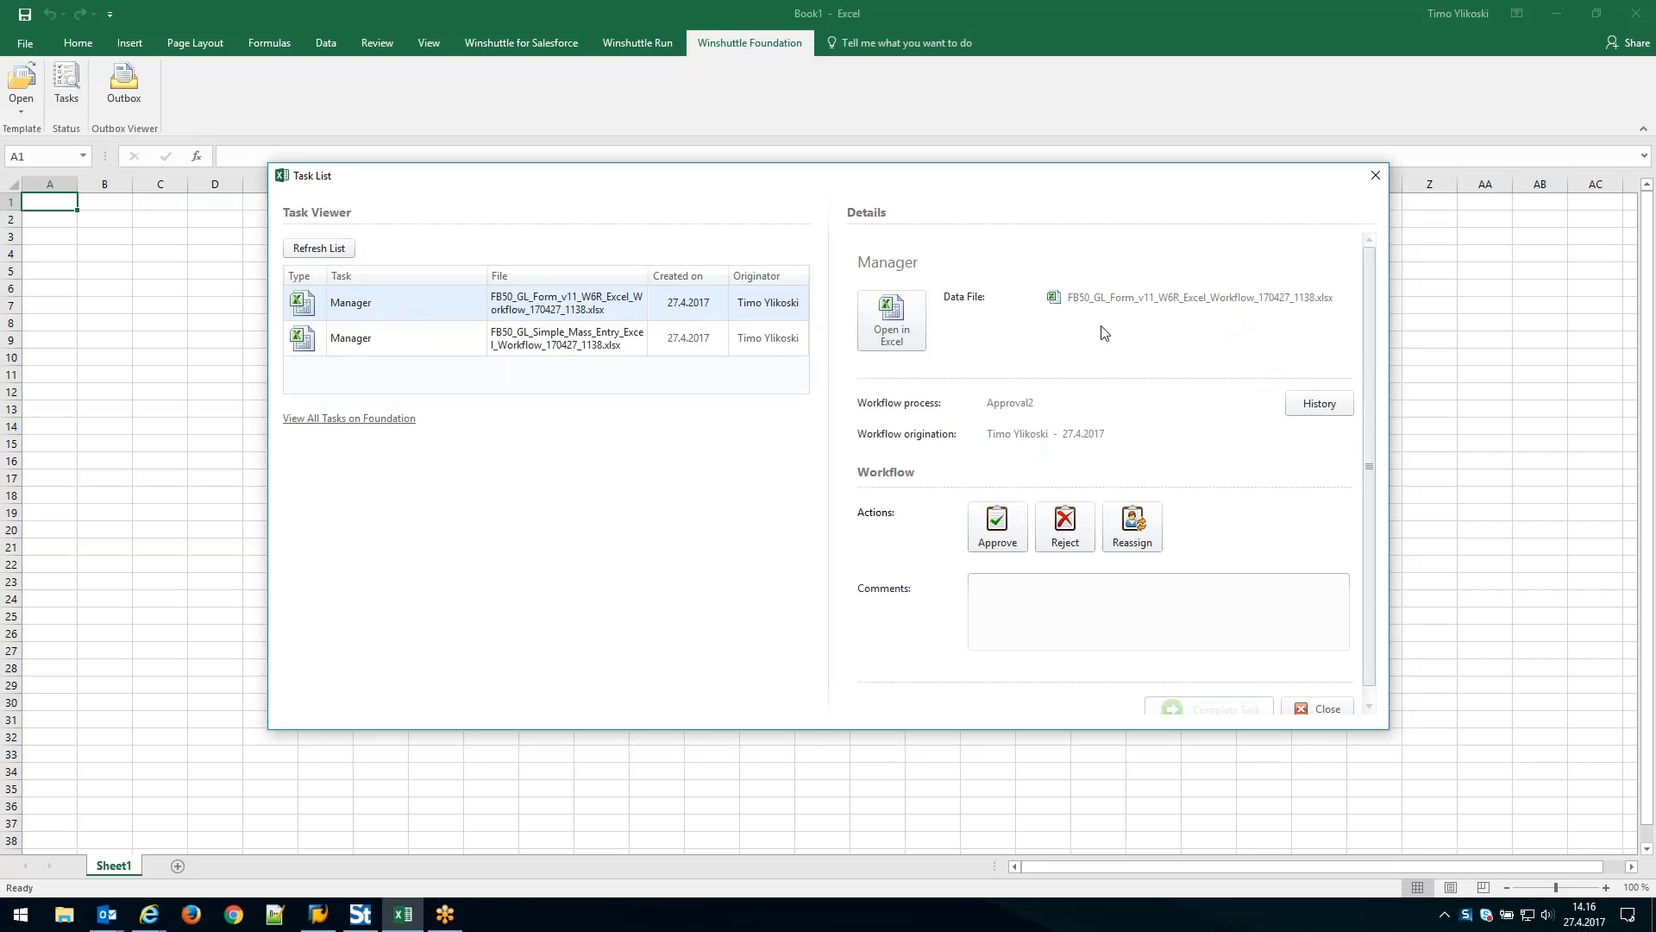
click(906, 307)
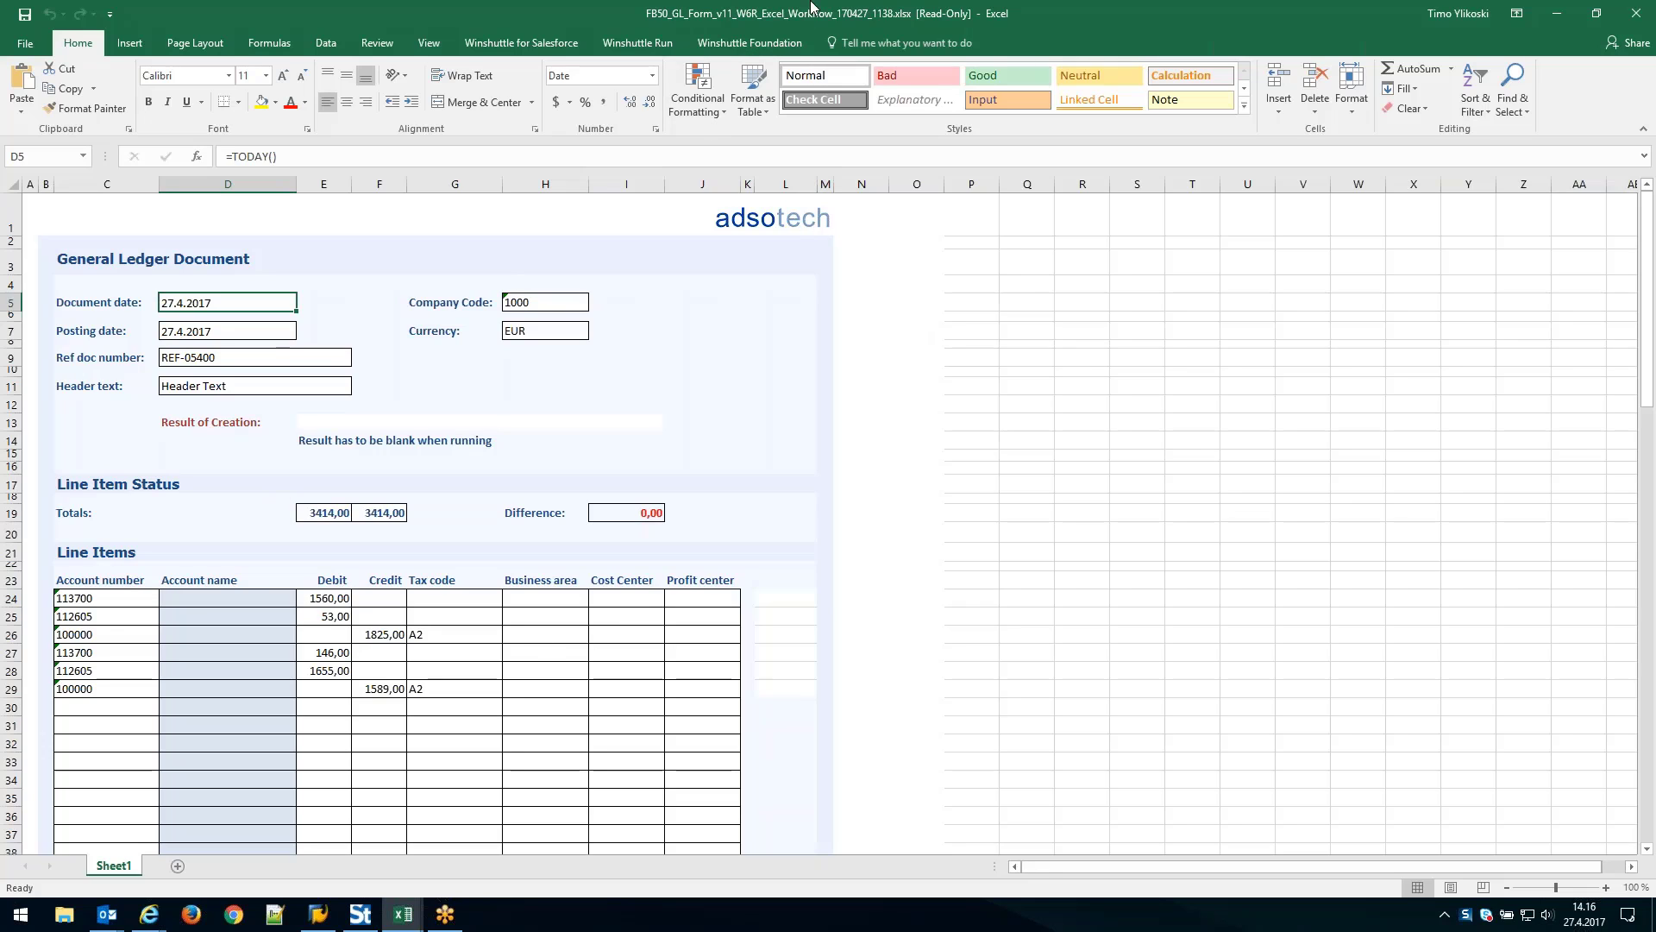
click(750, 47)
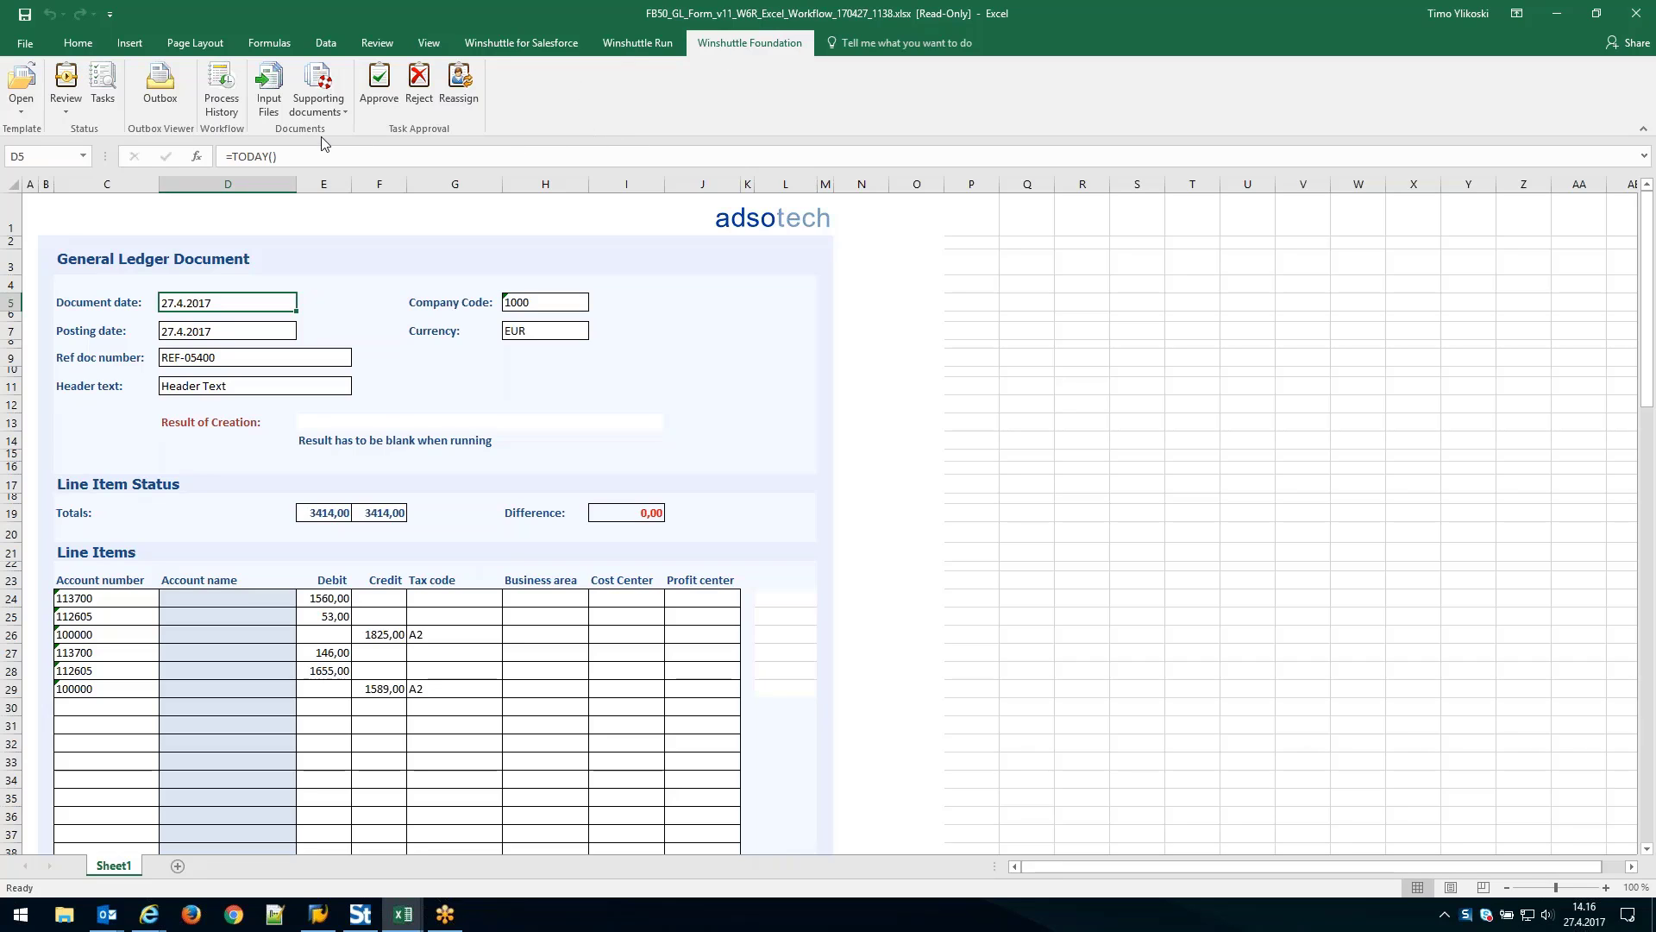
click(345, 111)
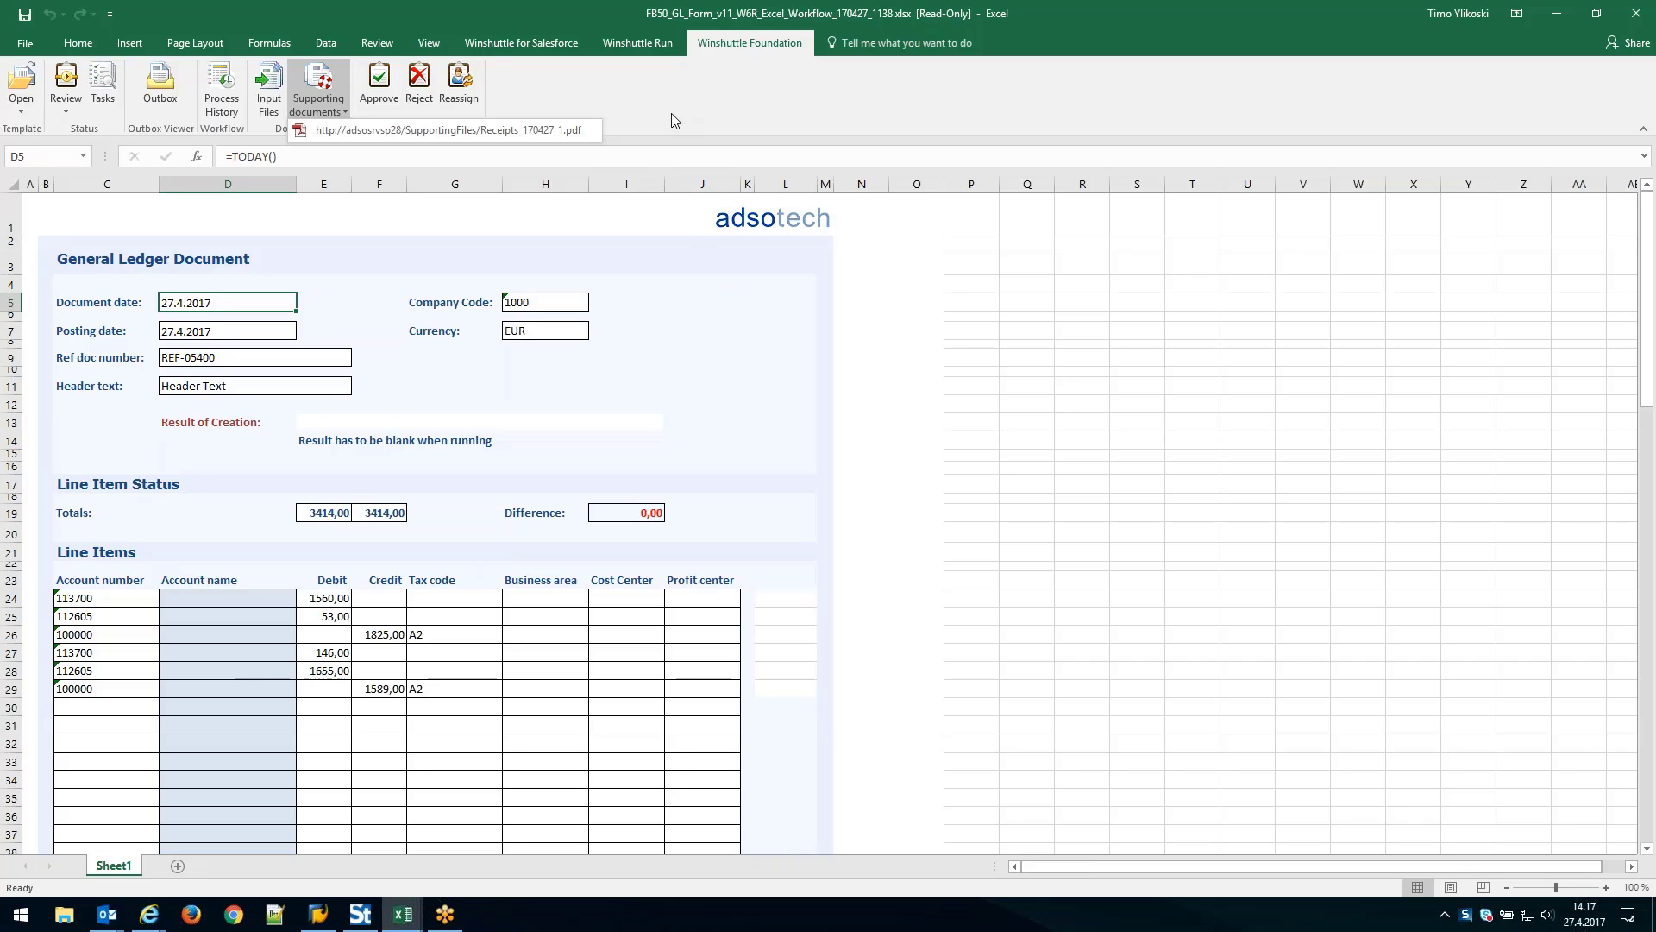
Try to validate the task's data against SAP using the saved auto logon credentials for system W6R.
click(630, 45)
click(630, 45)
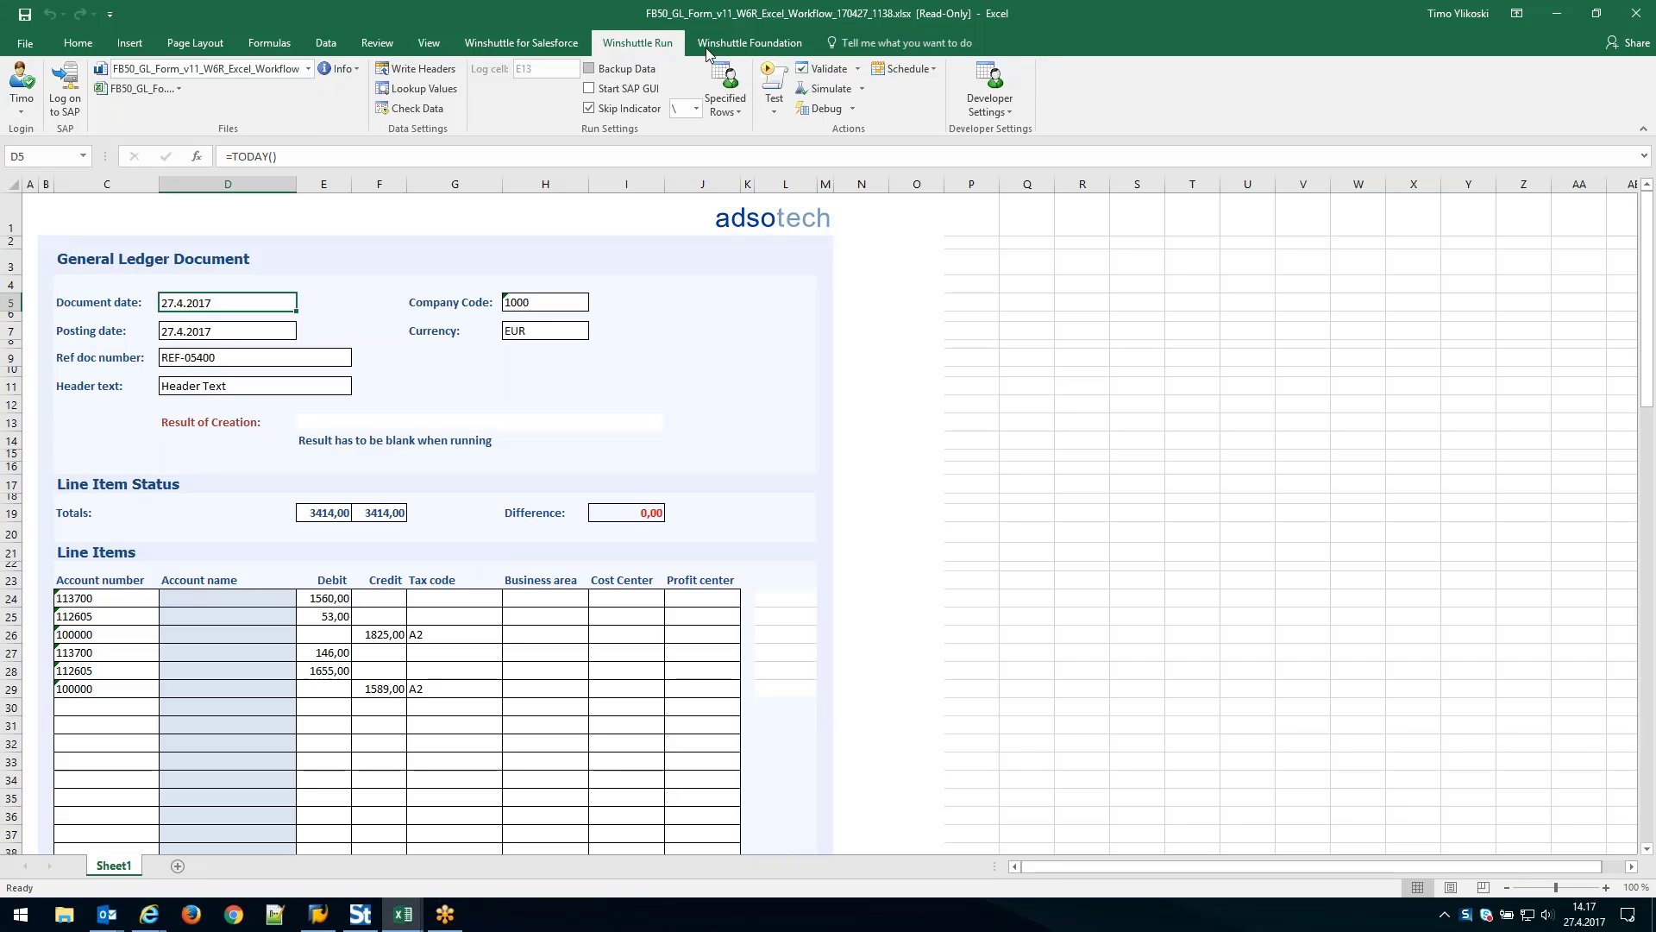
click(819, 71)
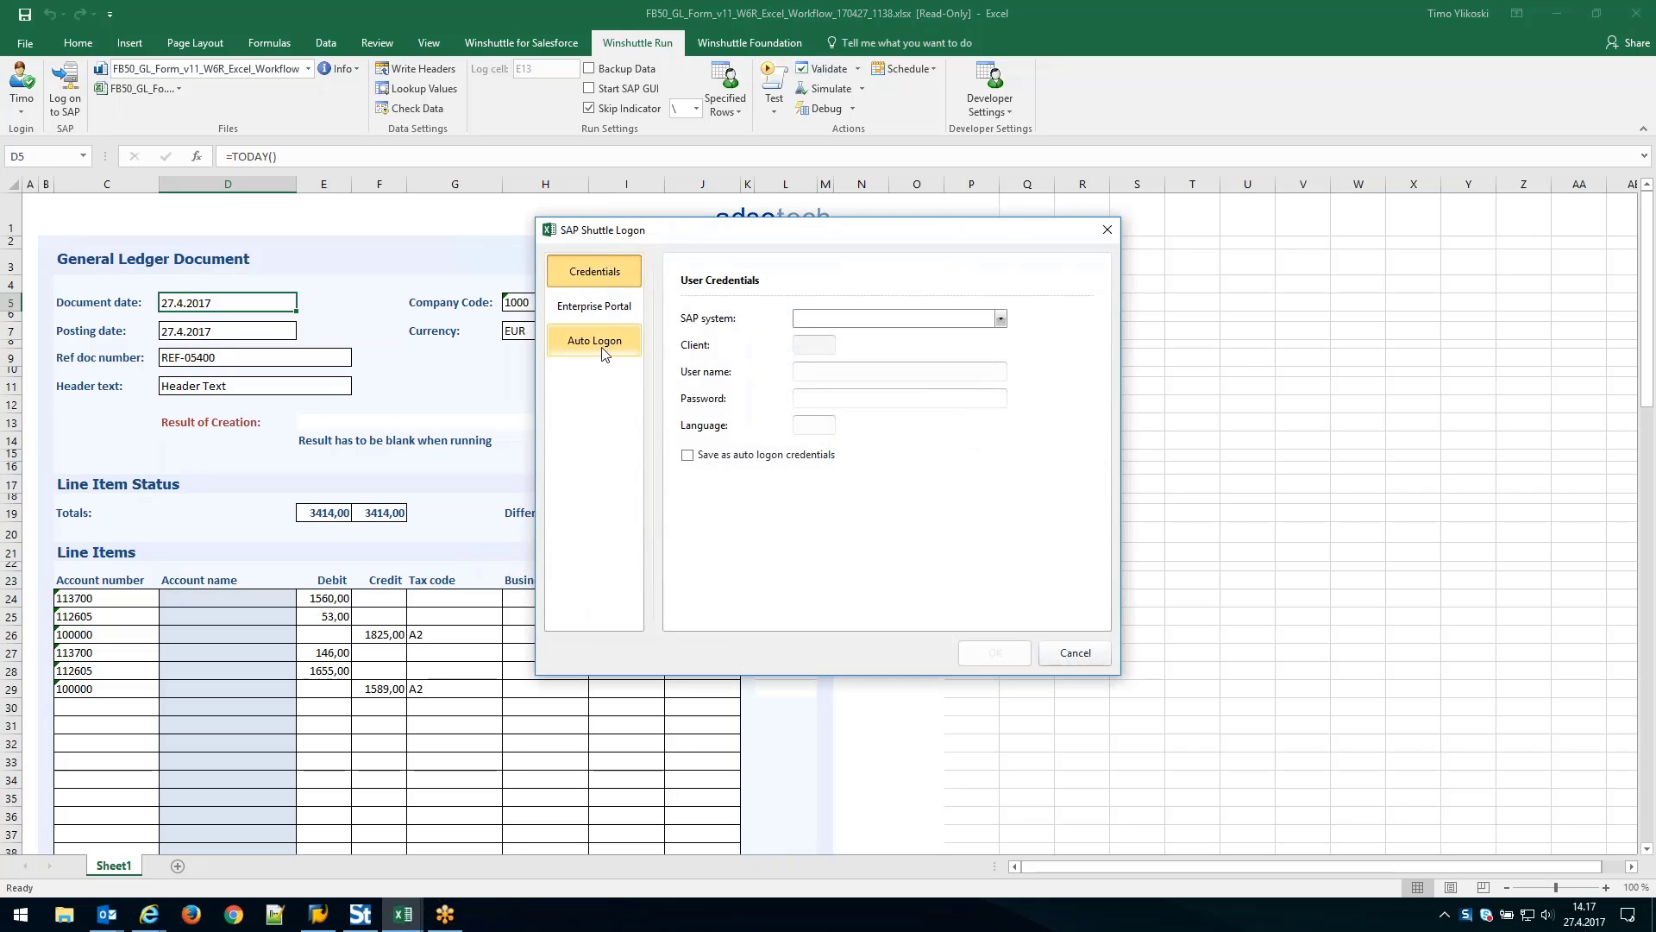
click(604, 345)
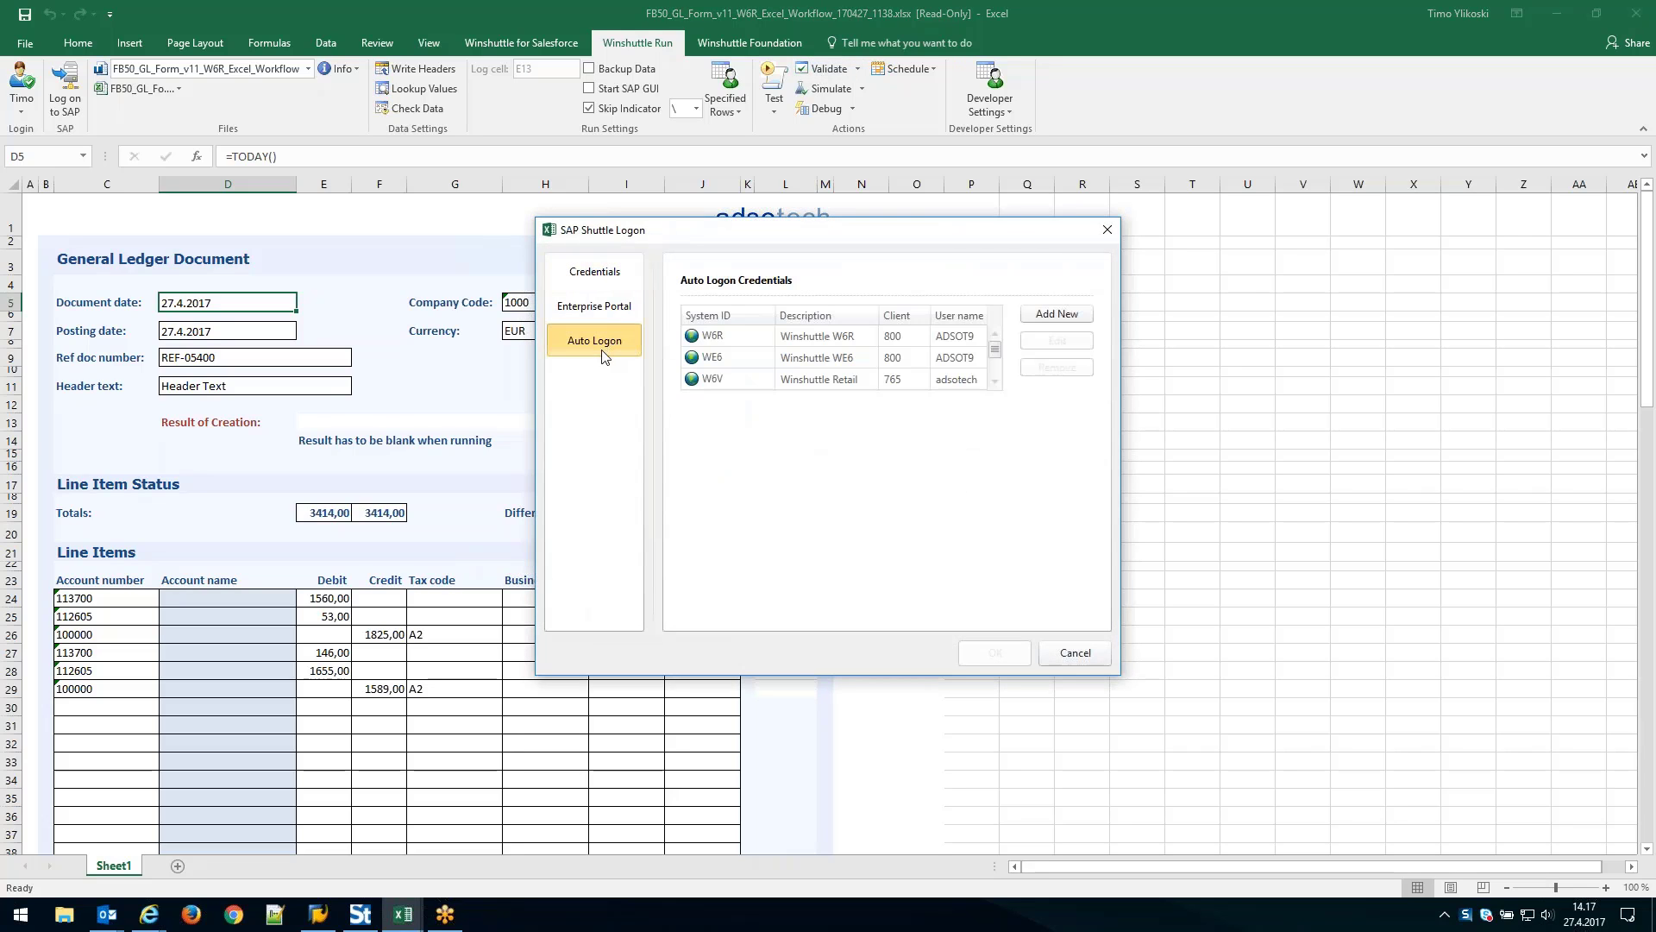
click(721, 338)
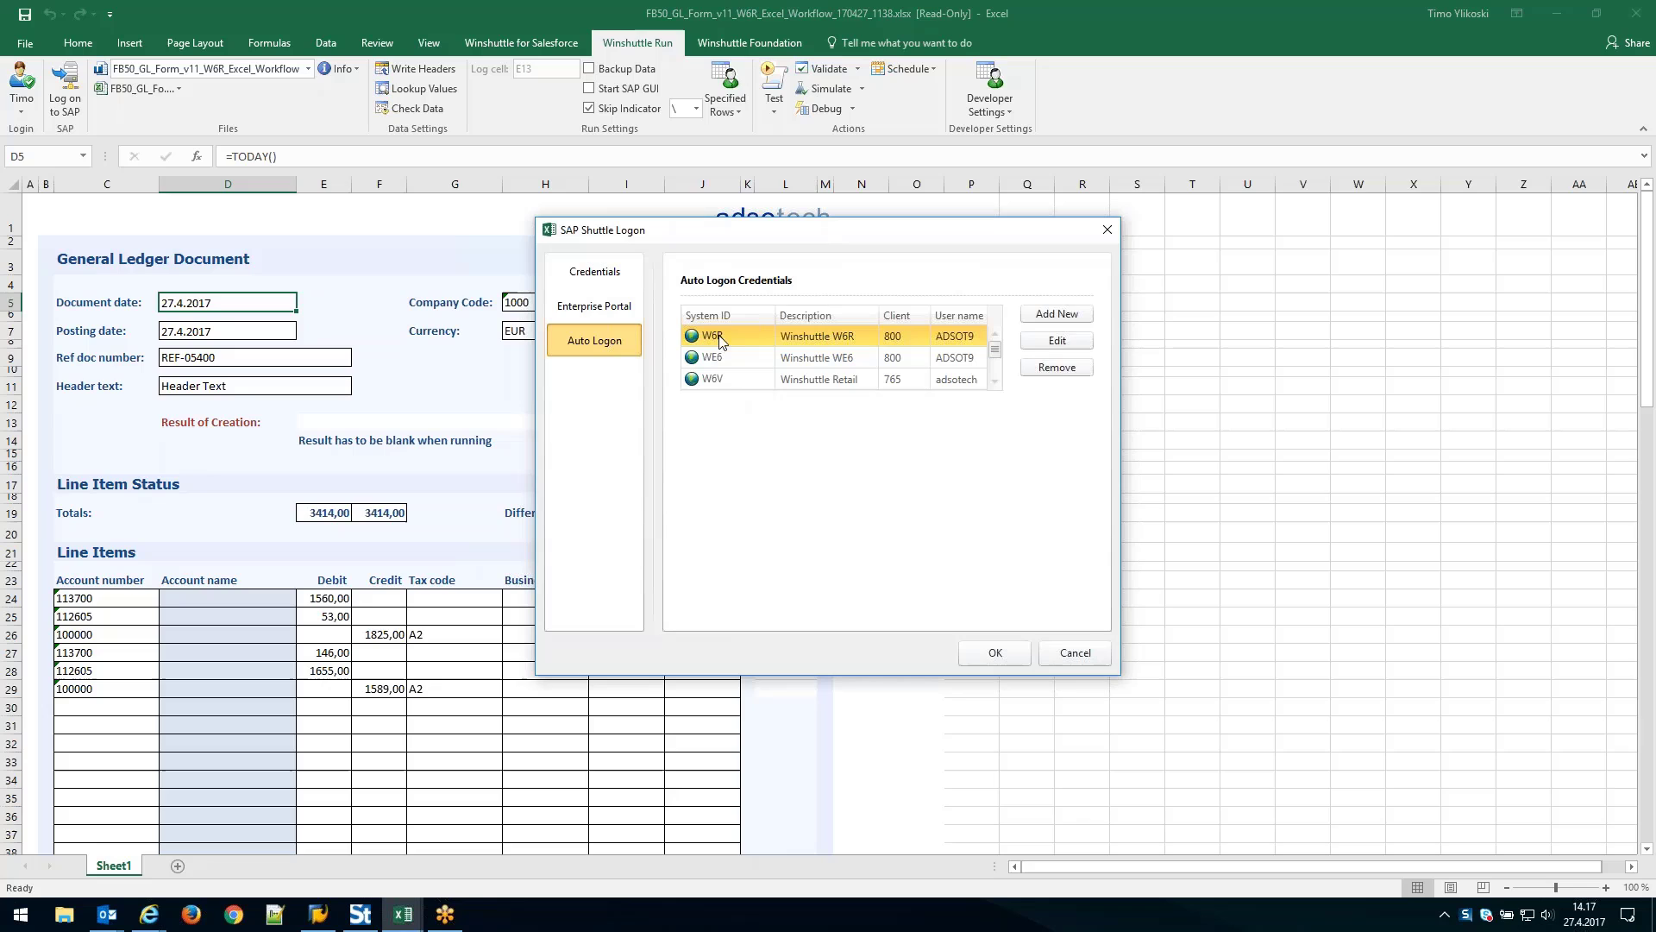
click(995, 654)
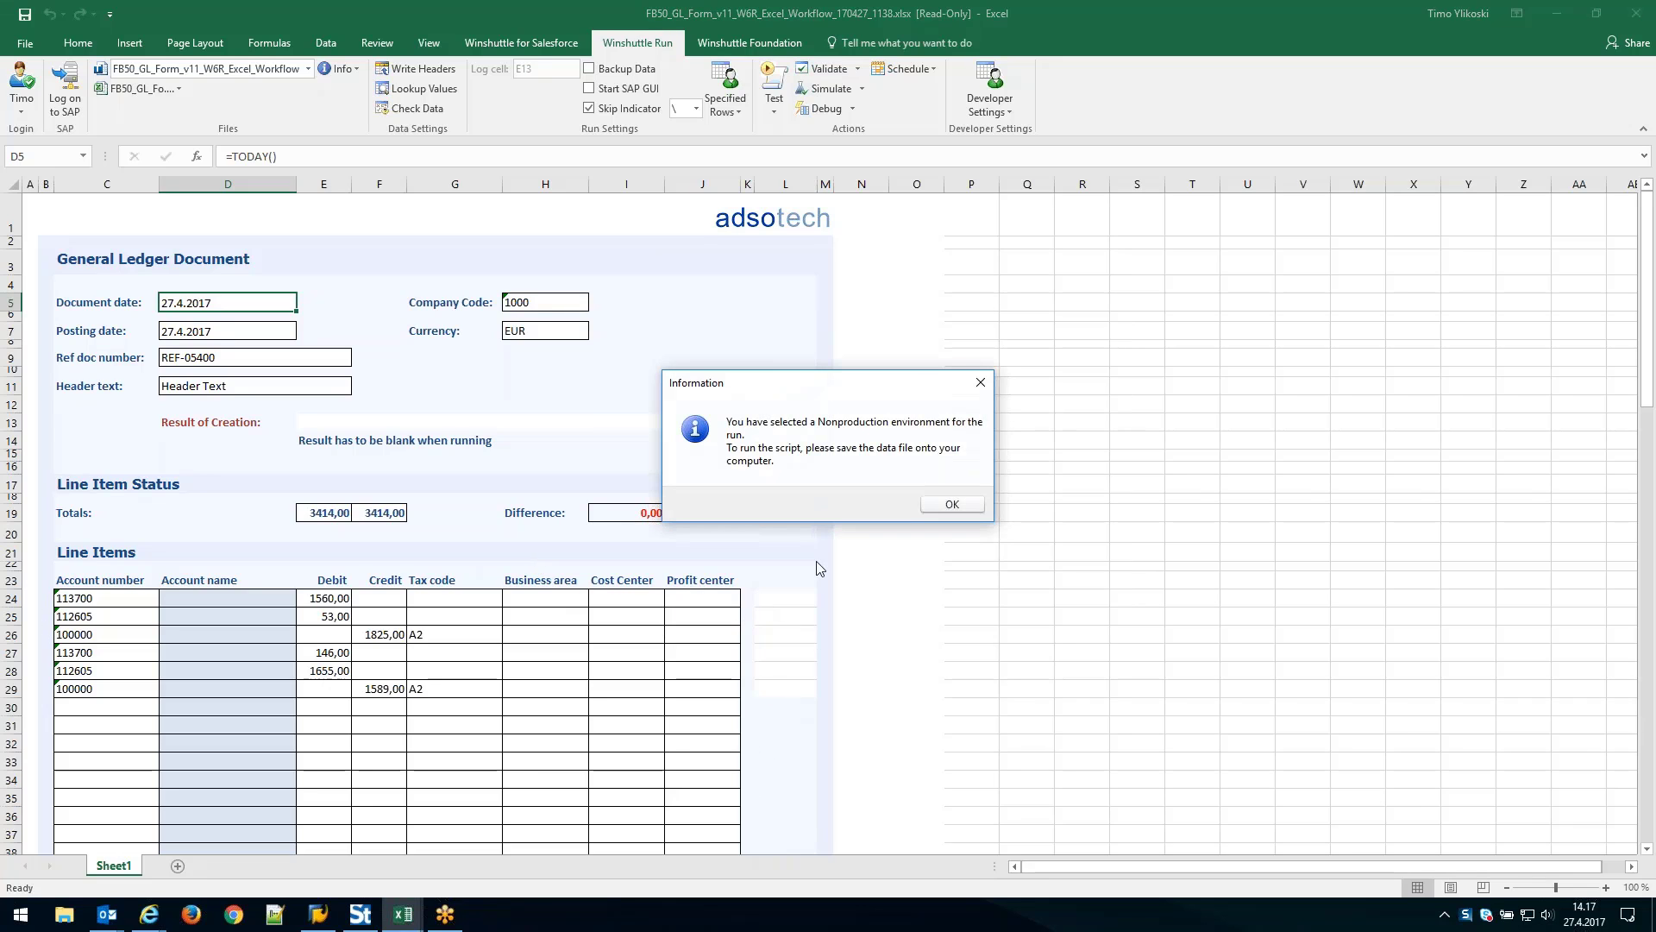
Dismiss the nonproduction environment notice, approve the Manager task with the comment "ok, approved", and let the data file close.
click(950, 509)
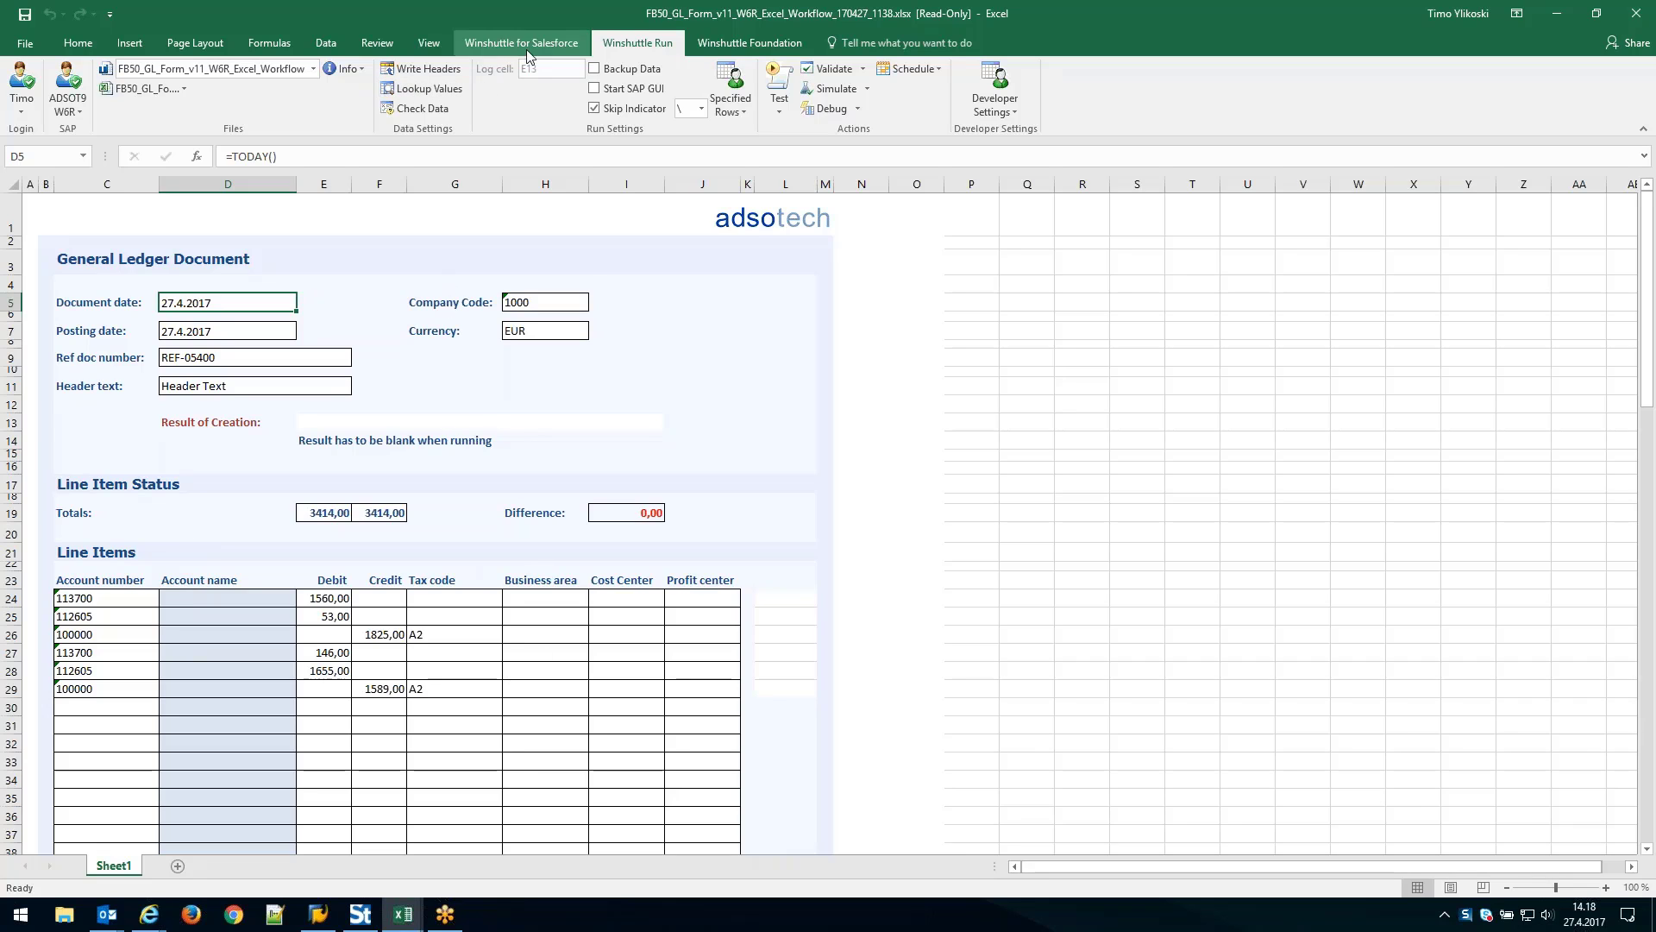
click(734, 48)
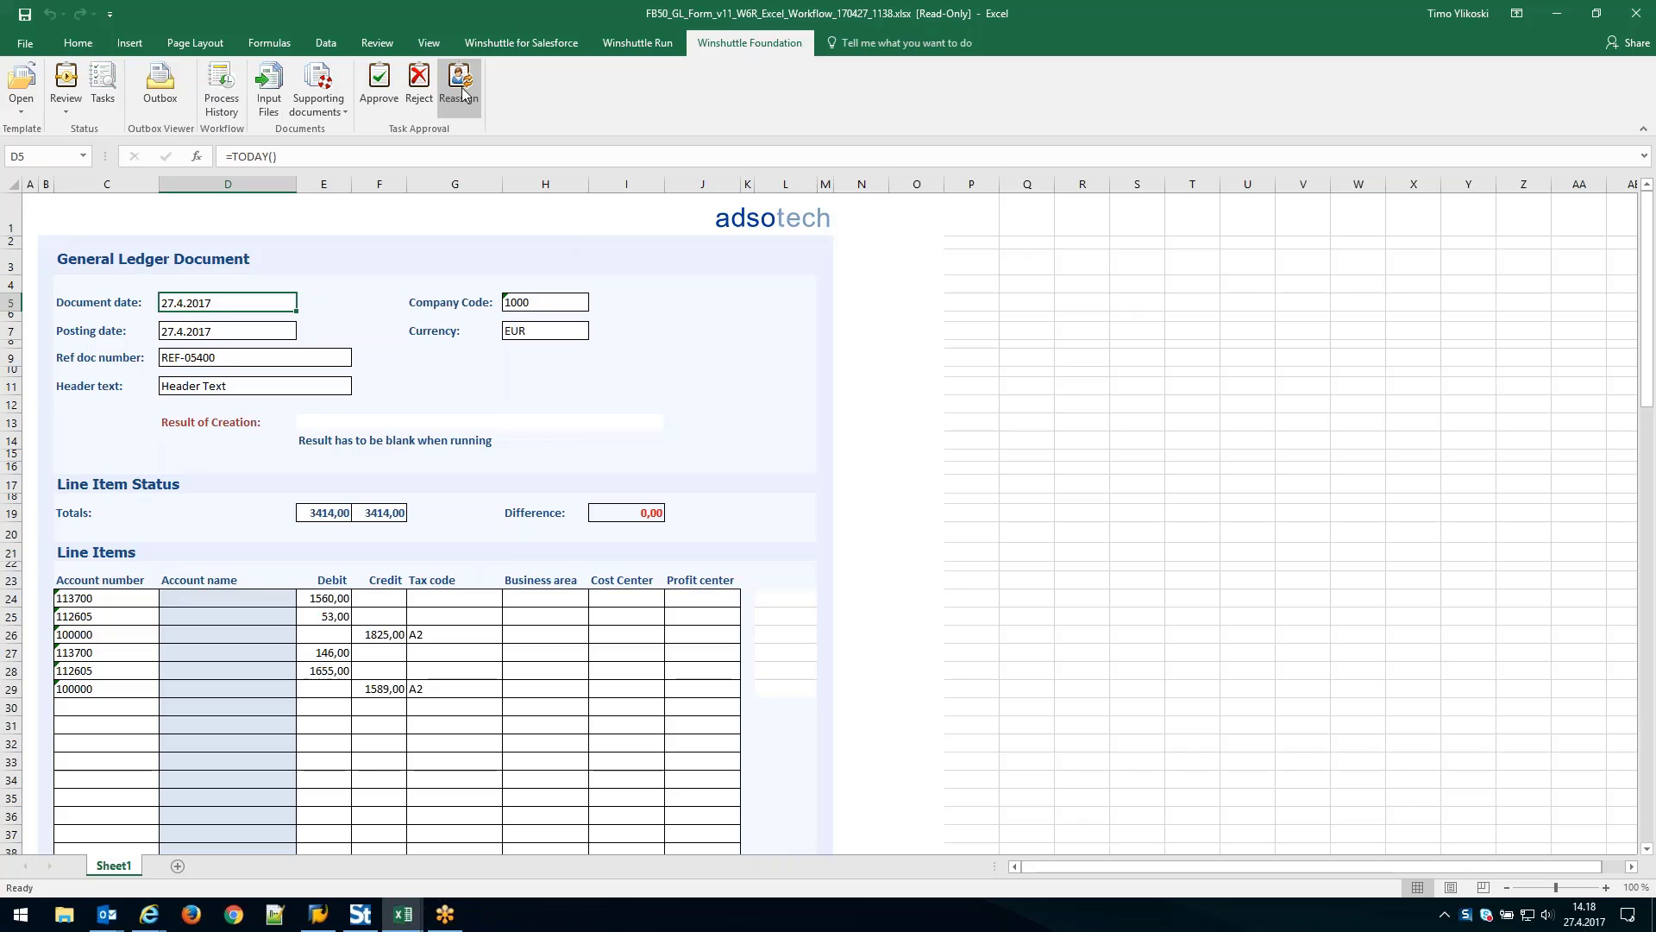
click(377, 84)
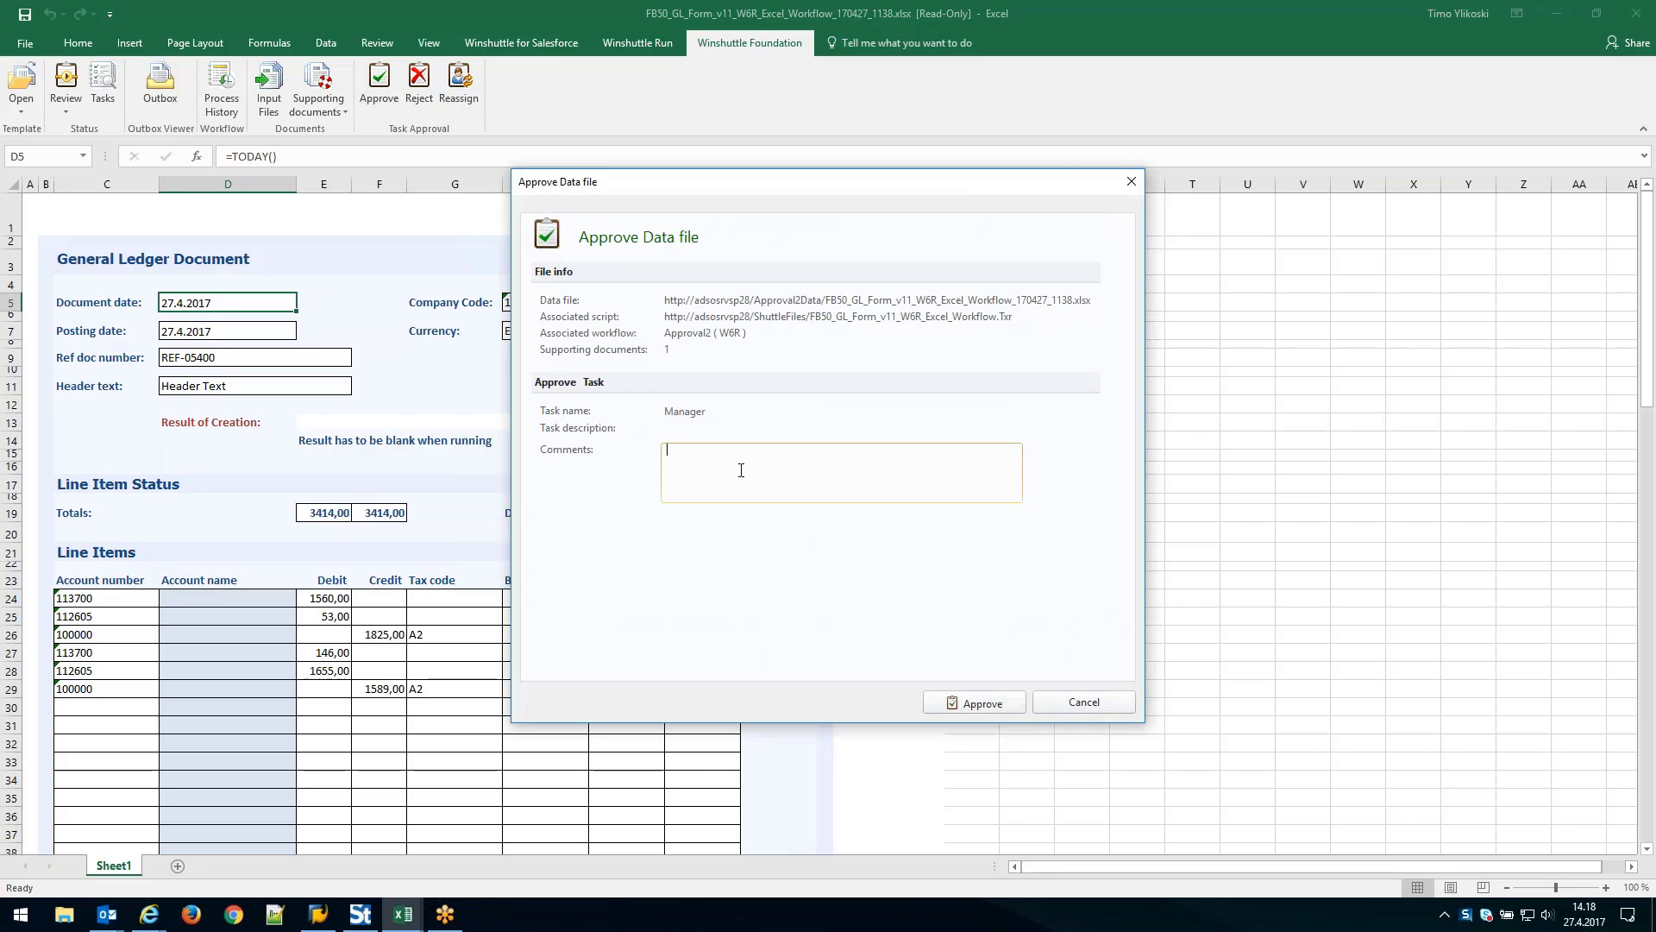
text(ok, approved)
click(979, 703)
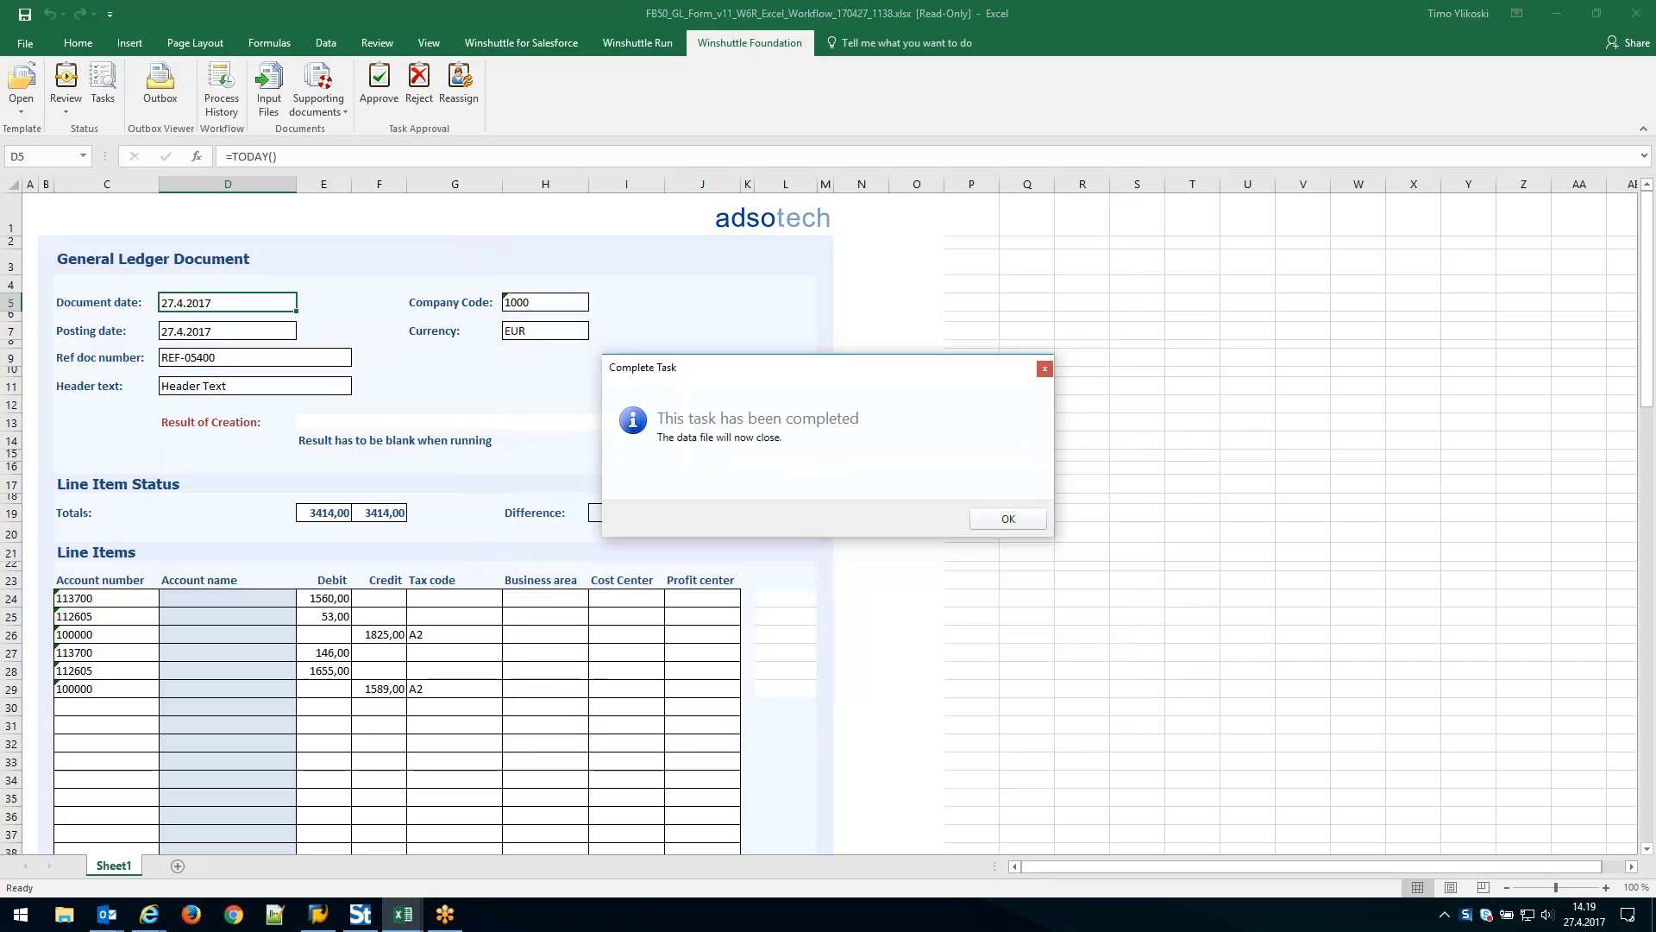
click(1001, 518)
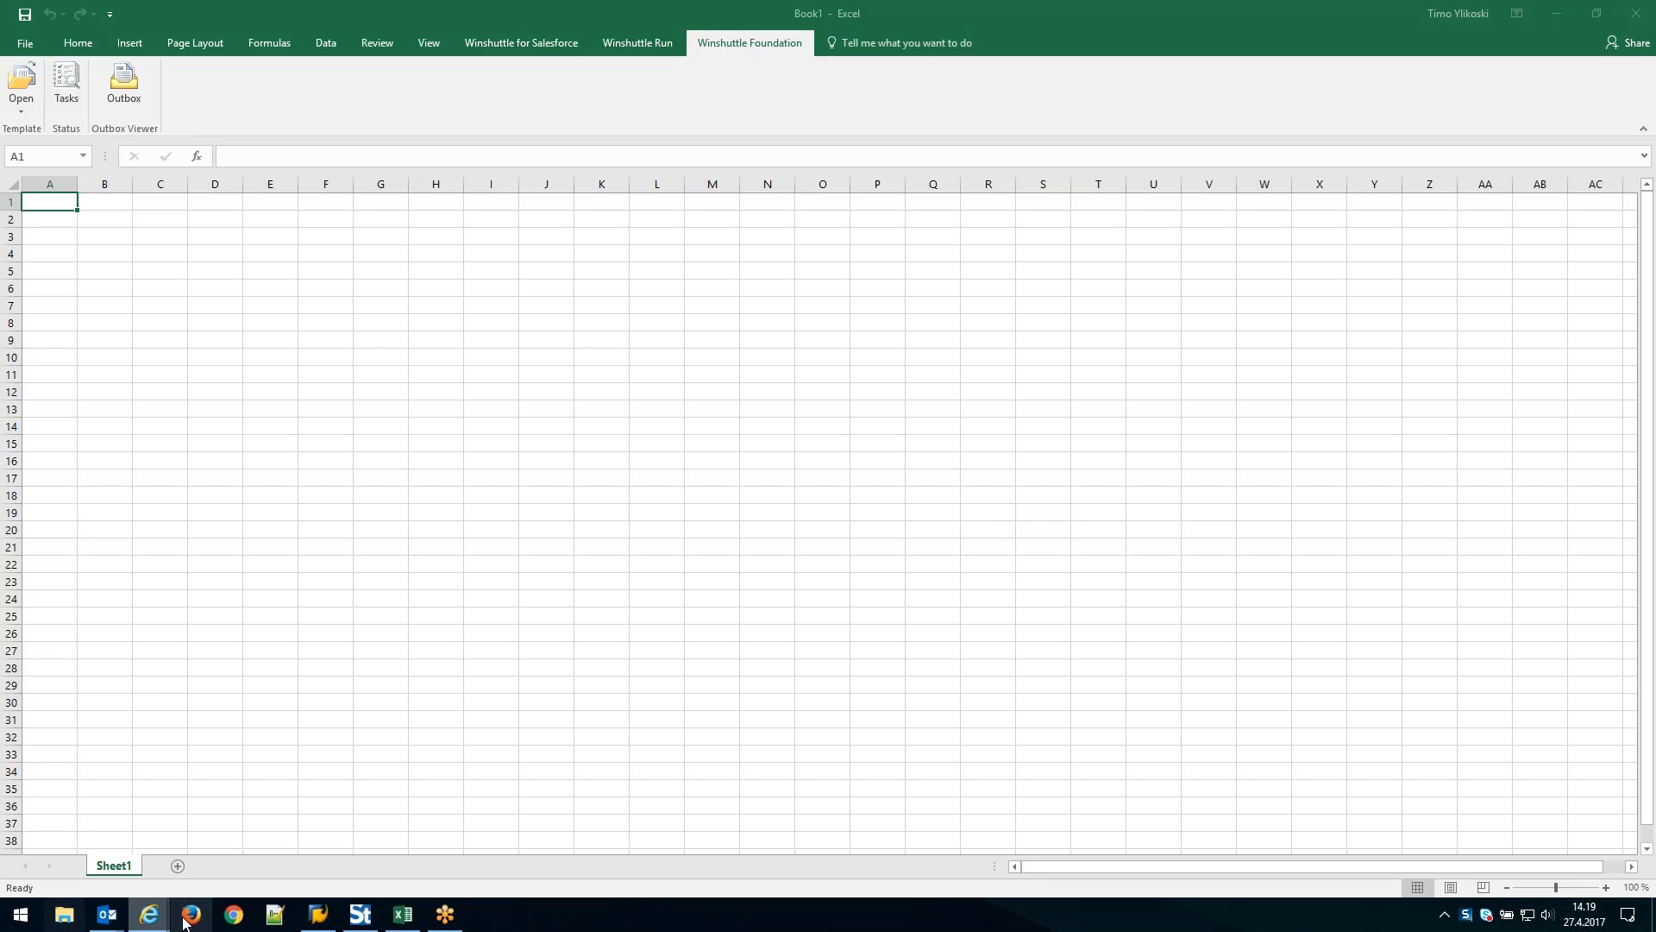
Switch to the Foundation site in Internet Explorer, reload the workflow Processes page, and review the running and completed processes.
mouse_move(110, 918)
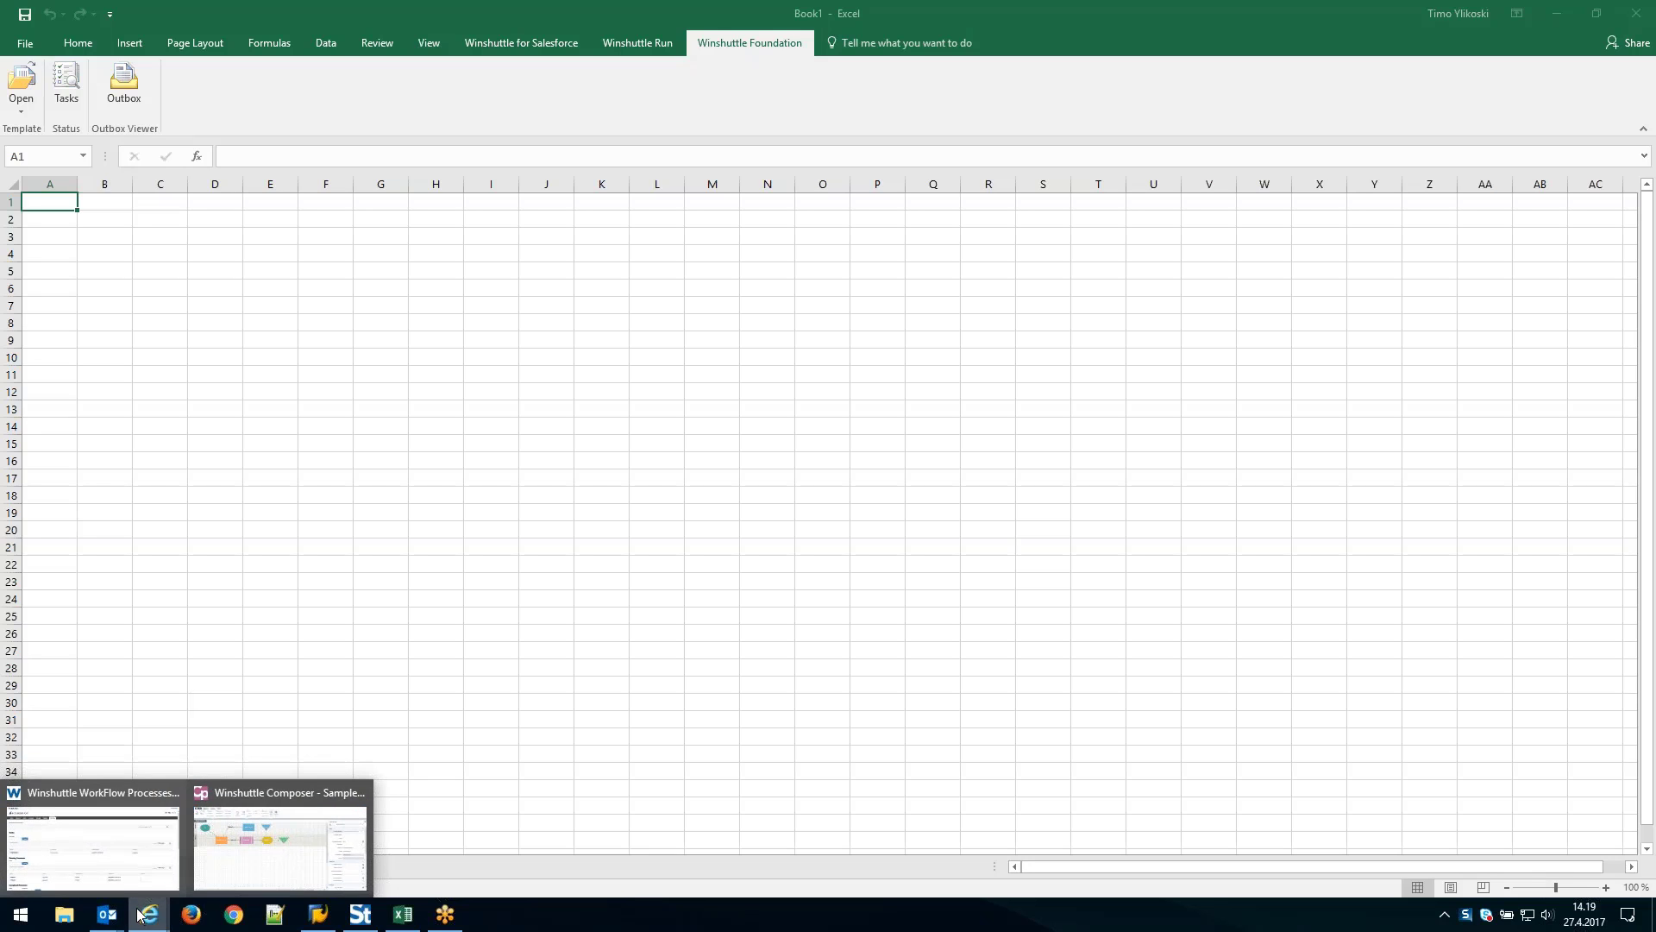
click(109, 856)
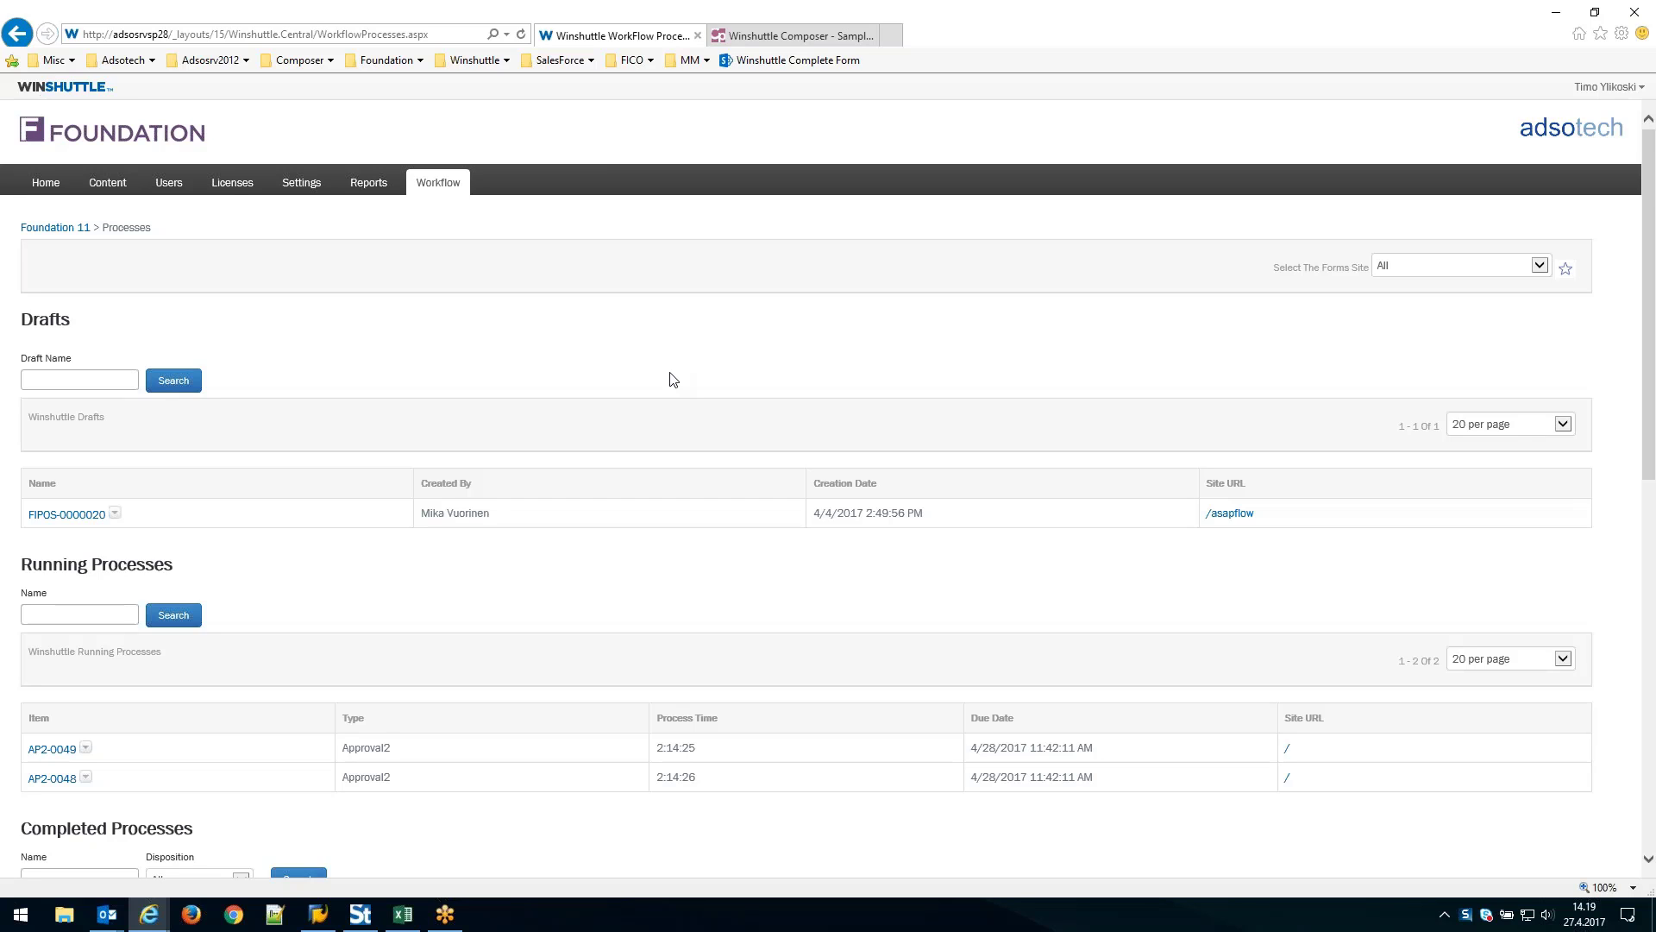
mouse_move(431, 188)
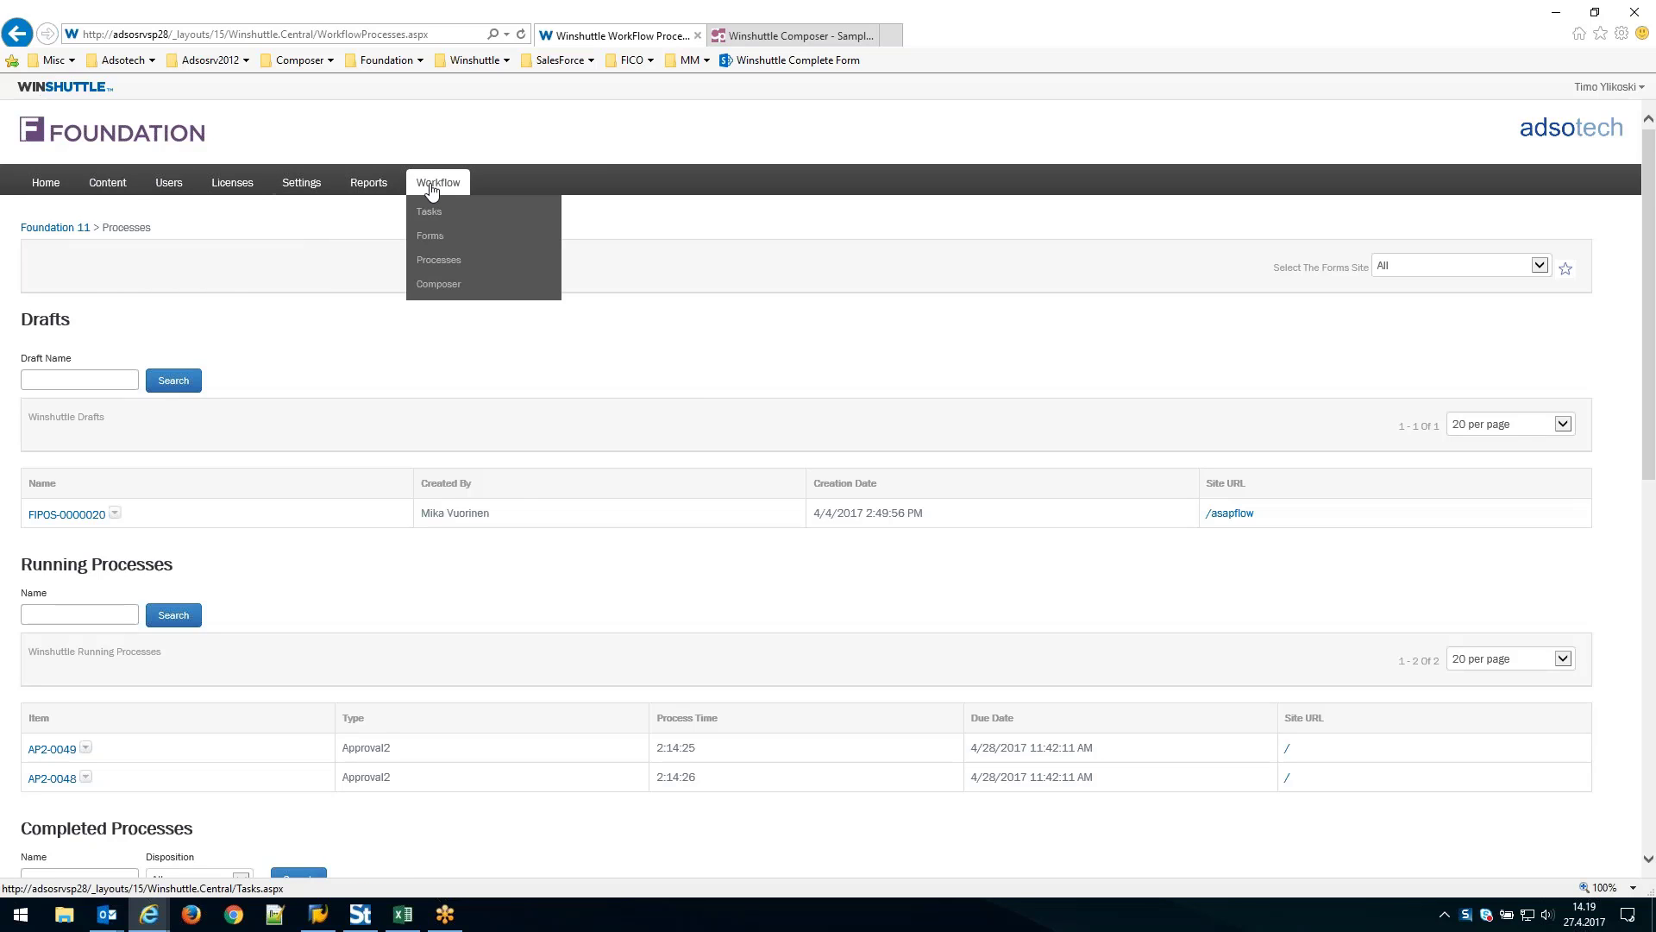
click(441, 265)
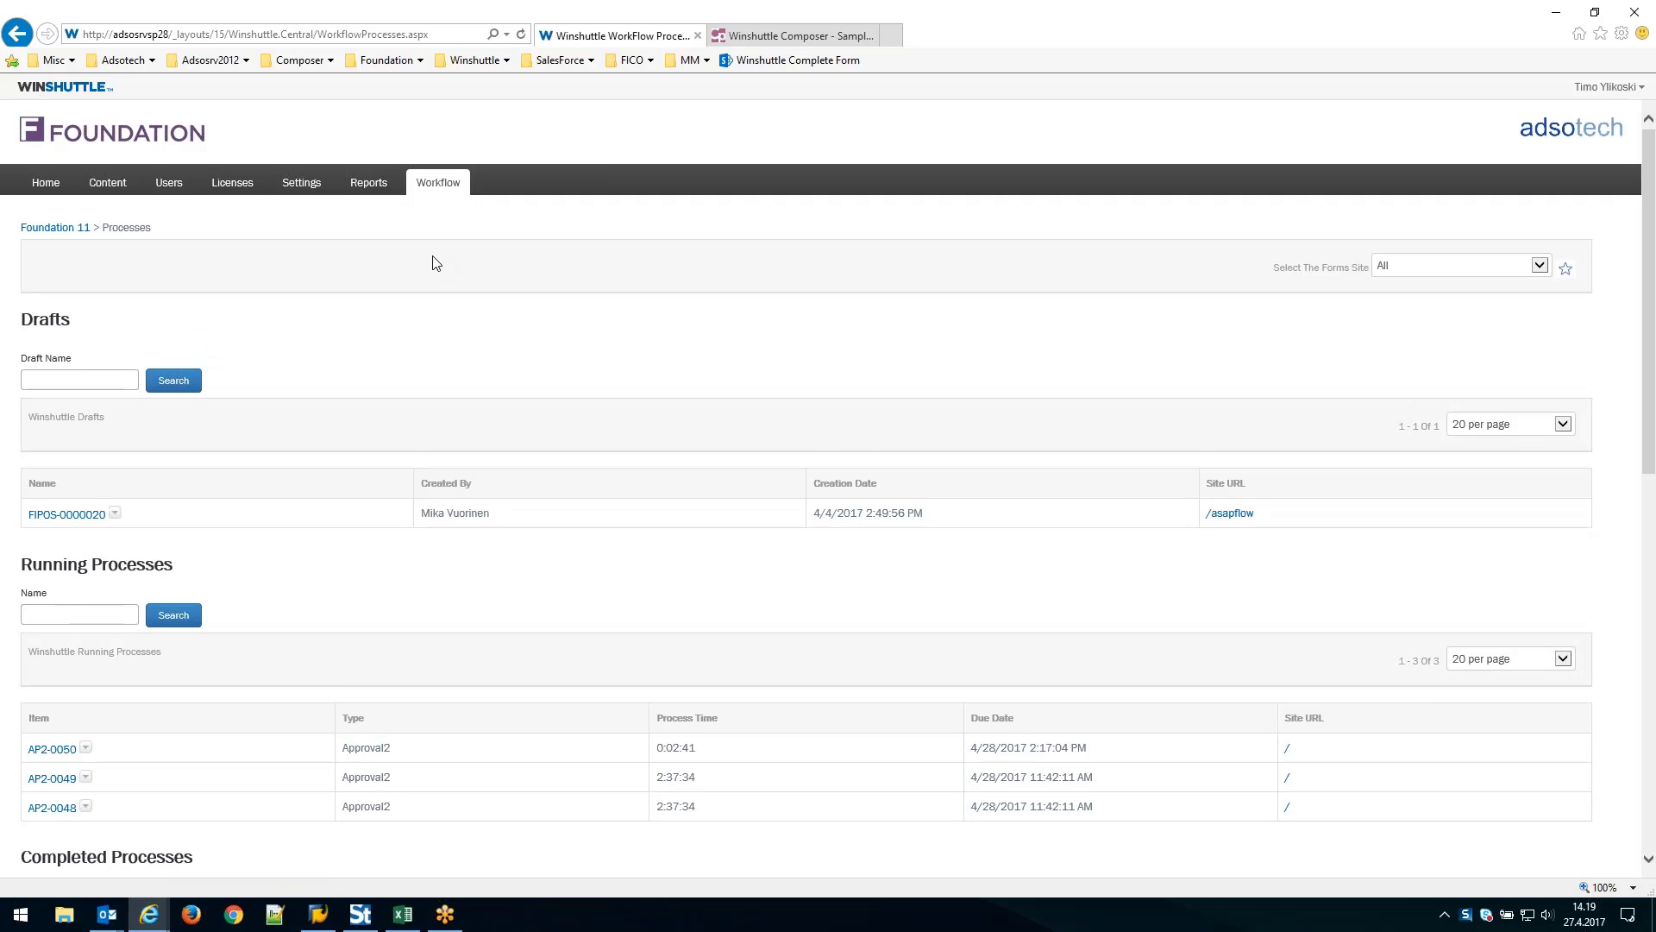
scroll(435, 263, down, 5)
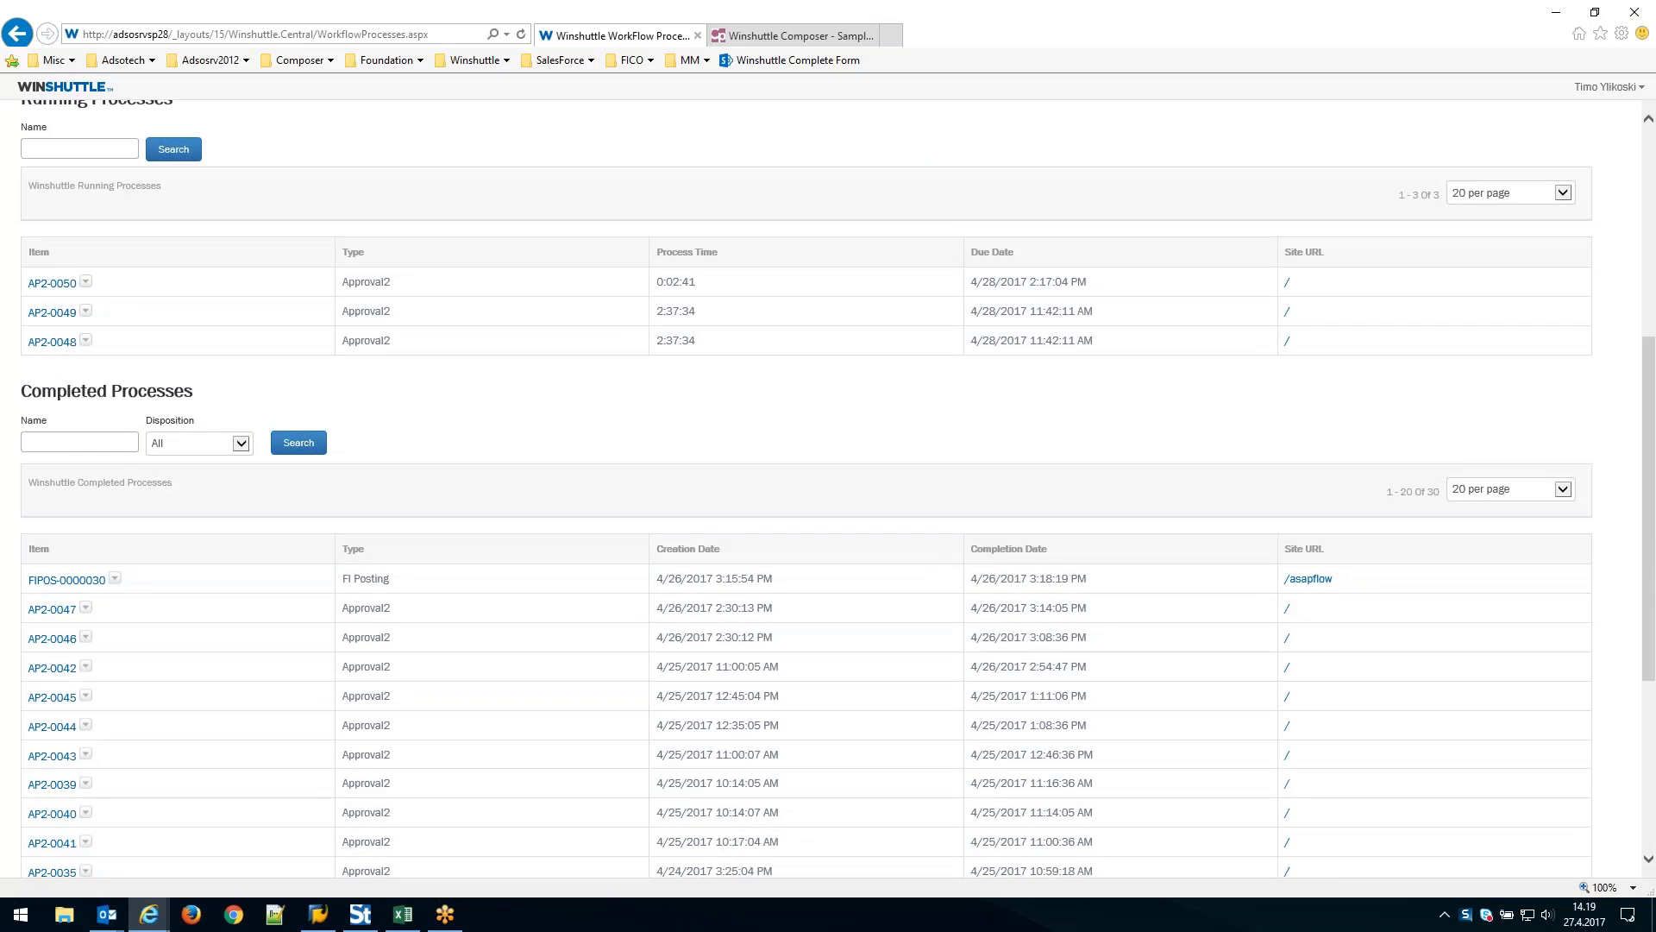
scroll(239, 338, down, 4)
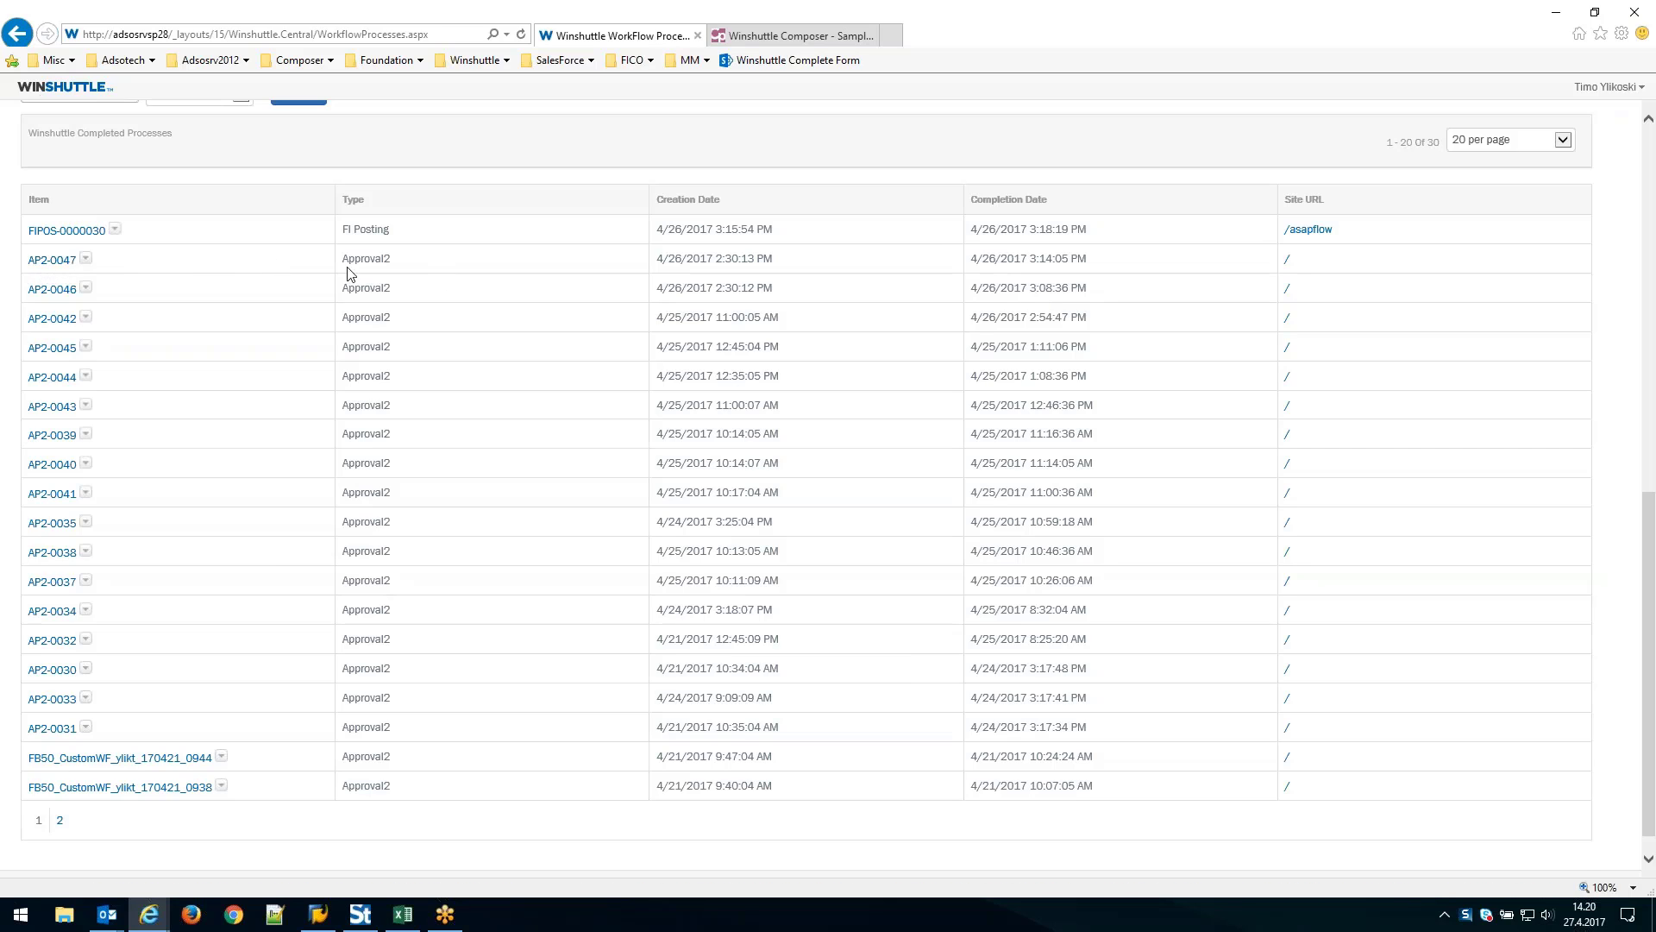
View the forms of completed processes AP2-0047 and AP2-0046, and examine AP2-0046's start and approval entries.
click(53, 260)
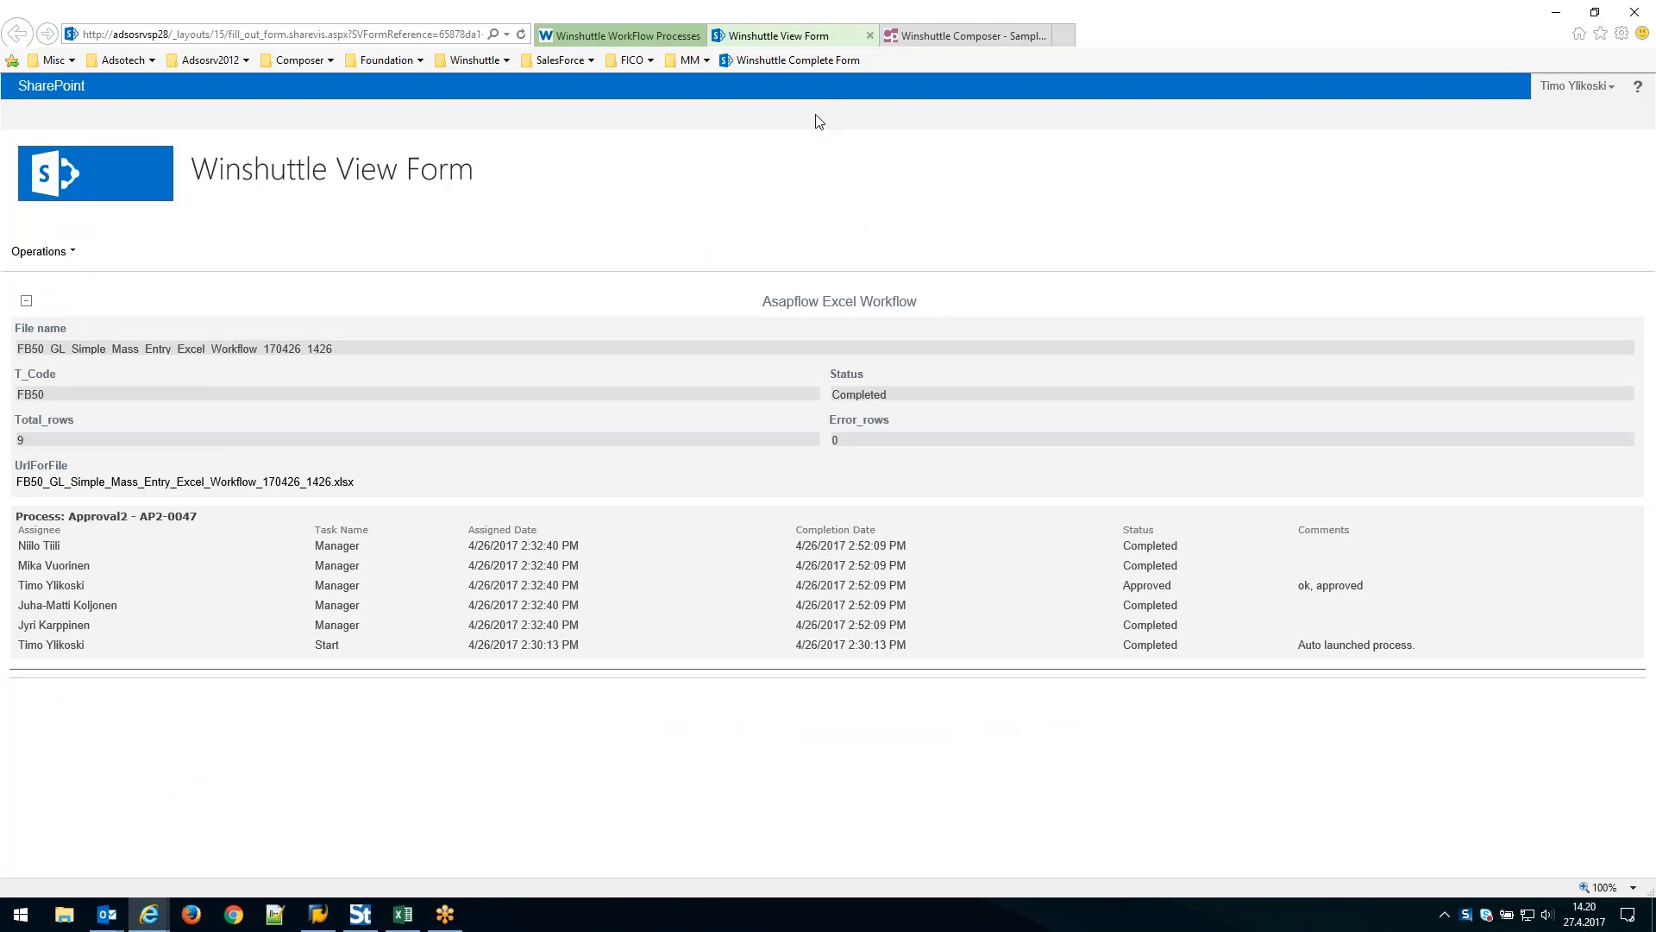
click(619, 35)
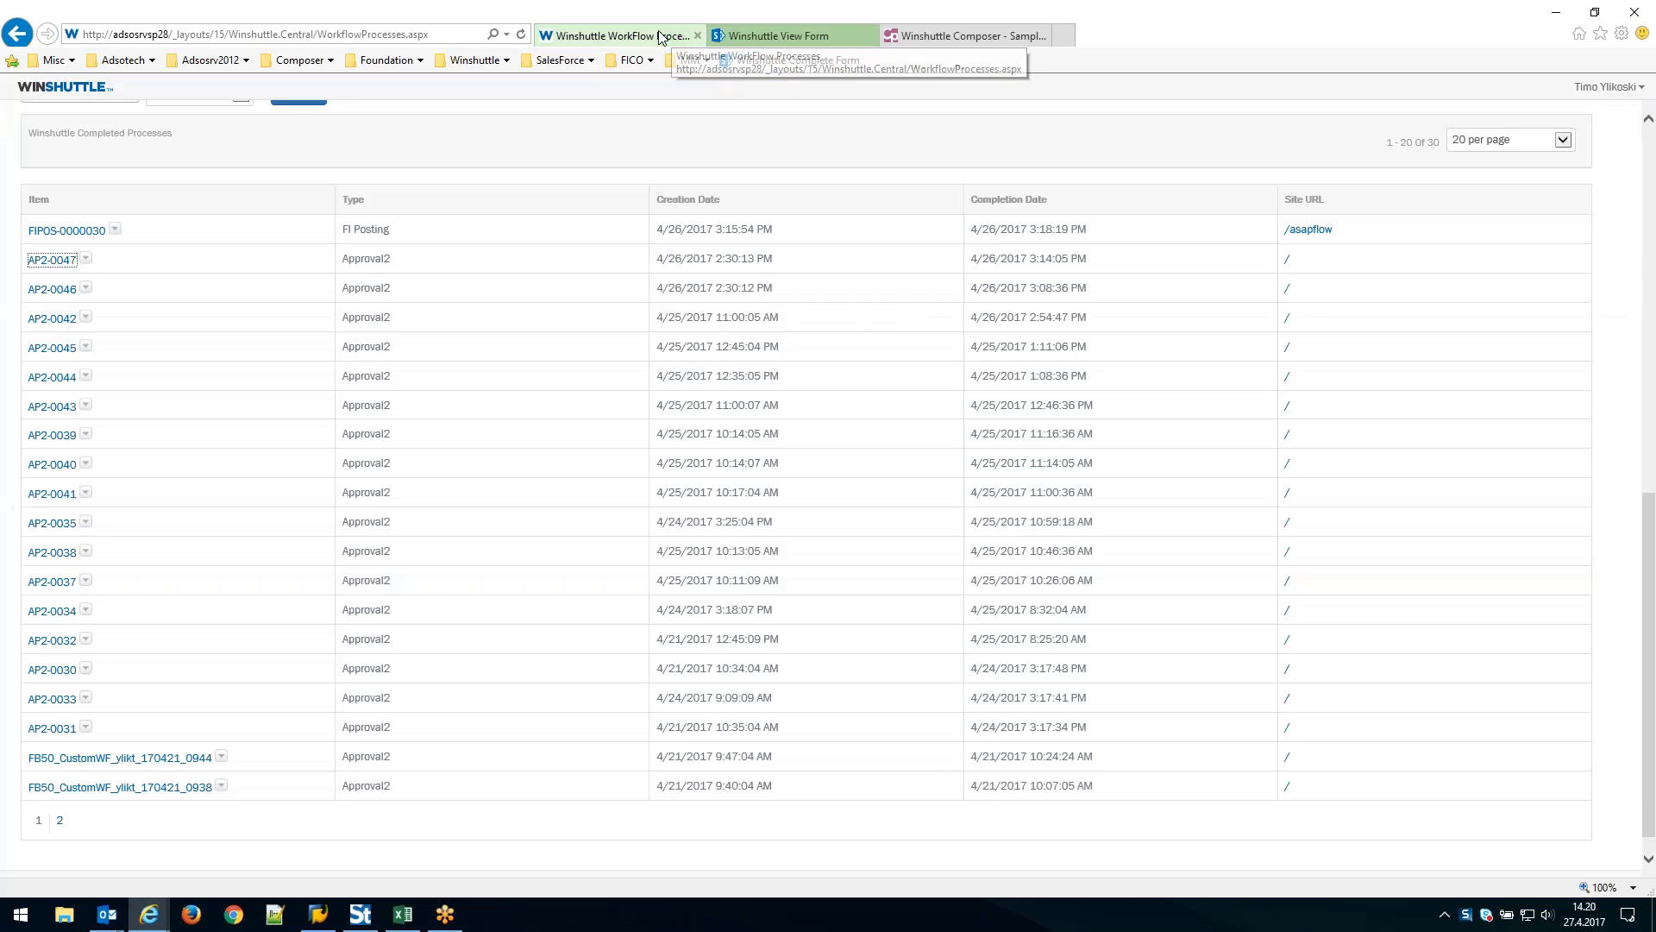
click(52, 289)
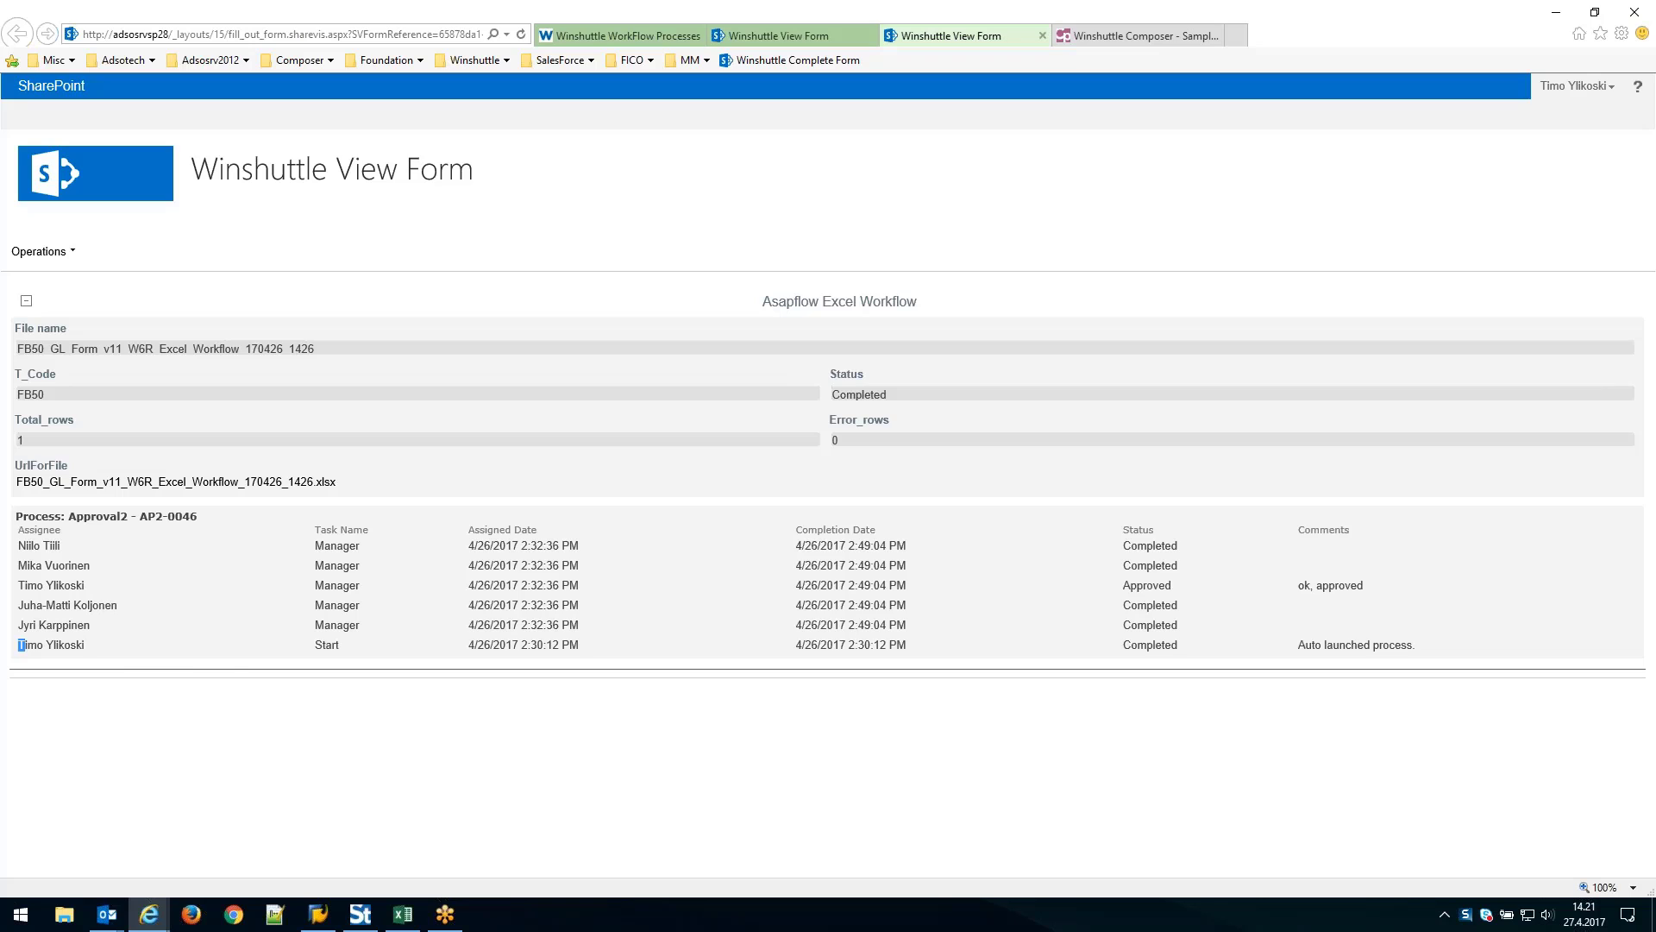
drag(21, 645, 1381, 651)
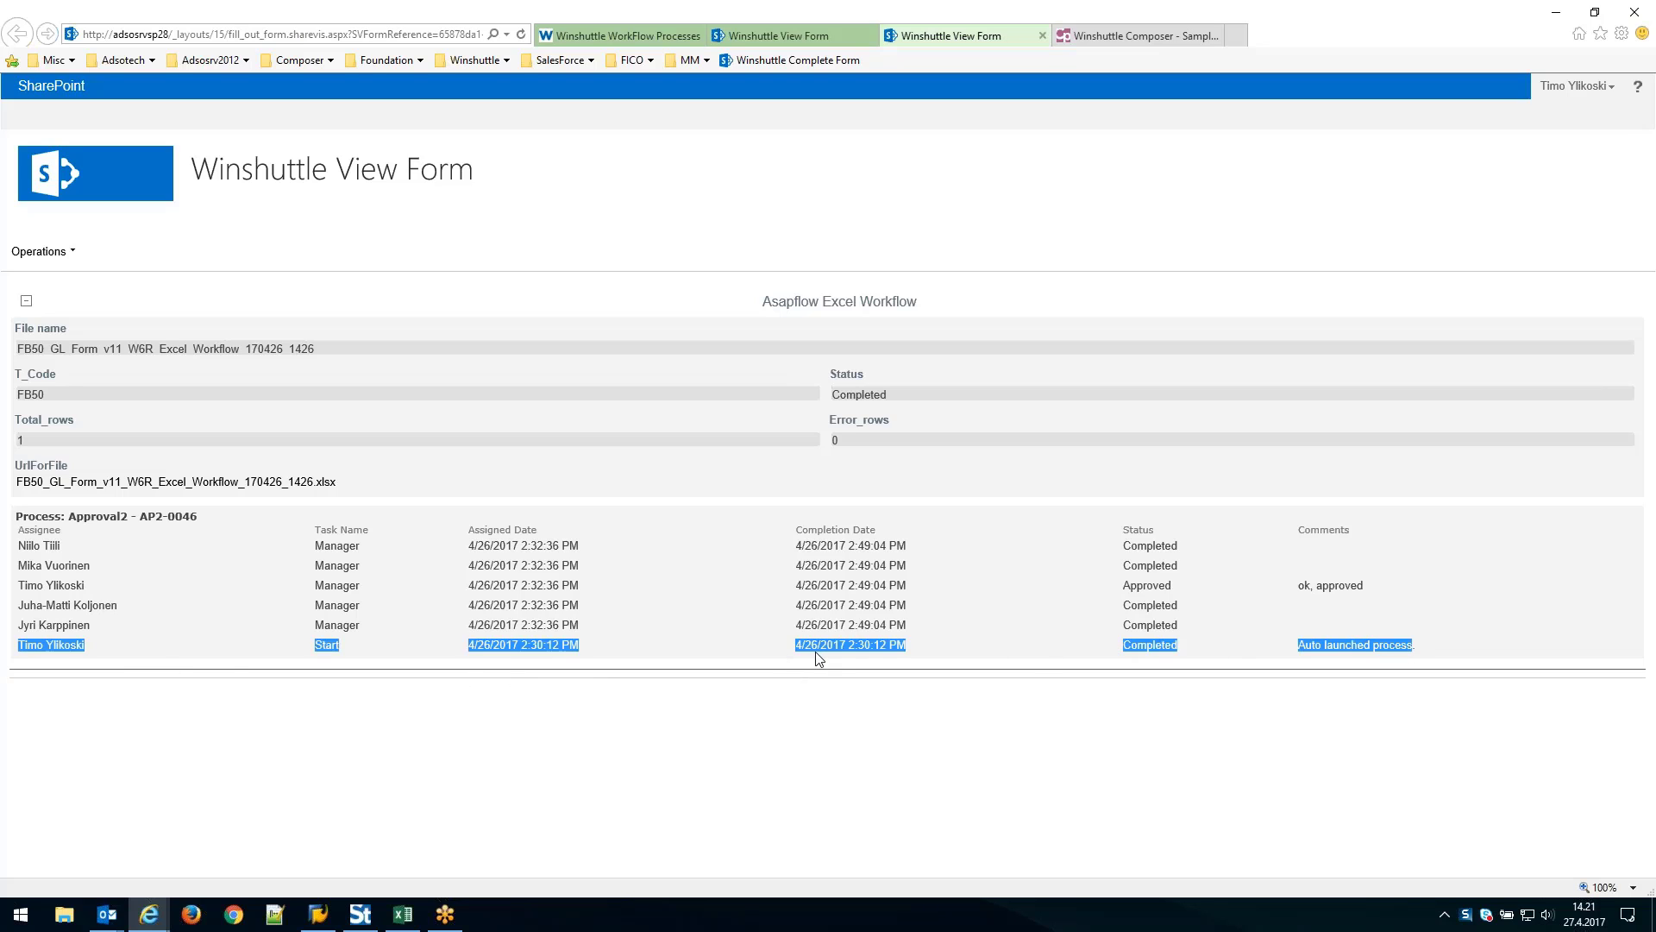
click(7, 596)
drag(7, 589, 1395, 585)
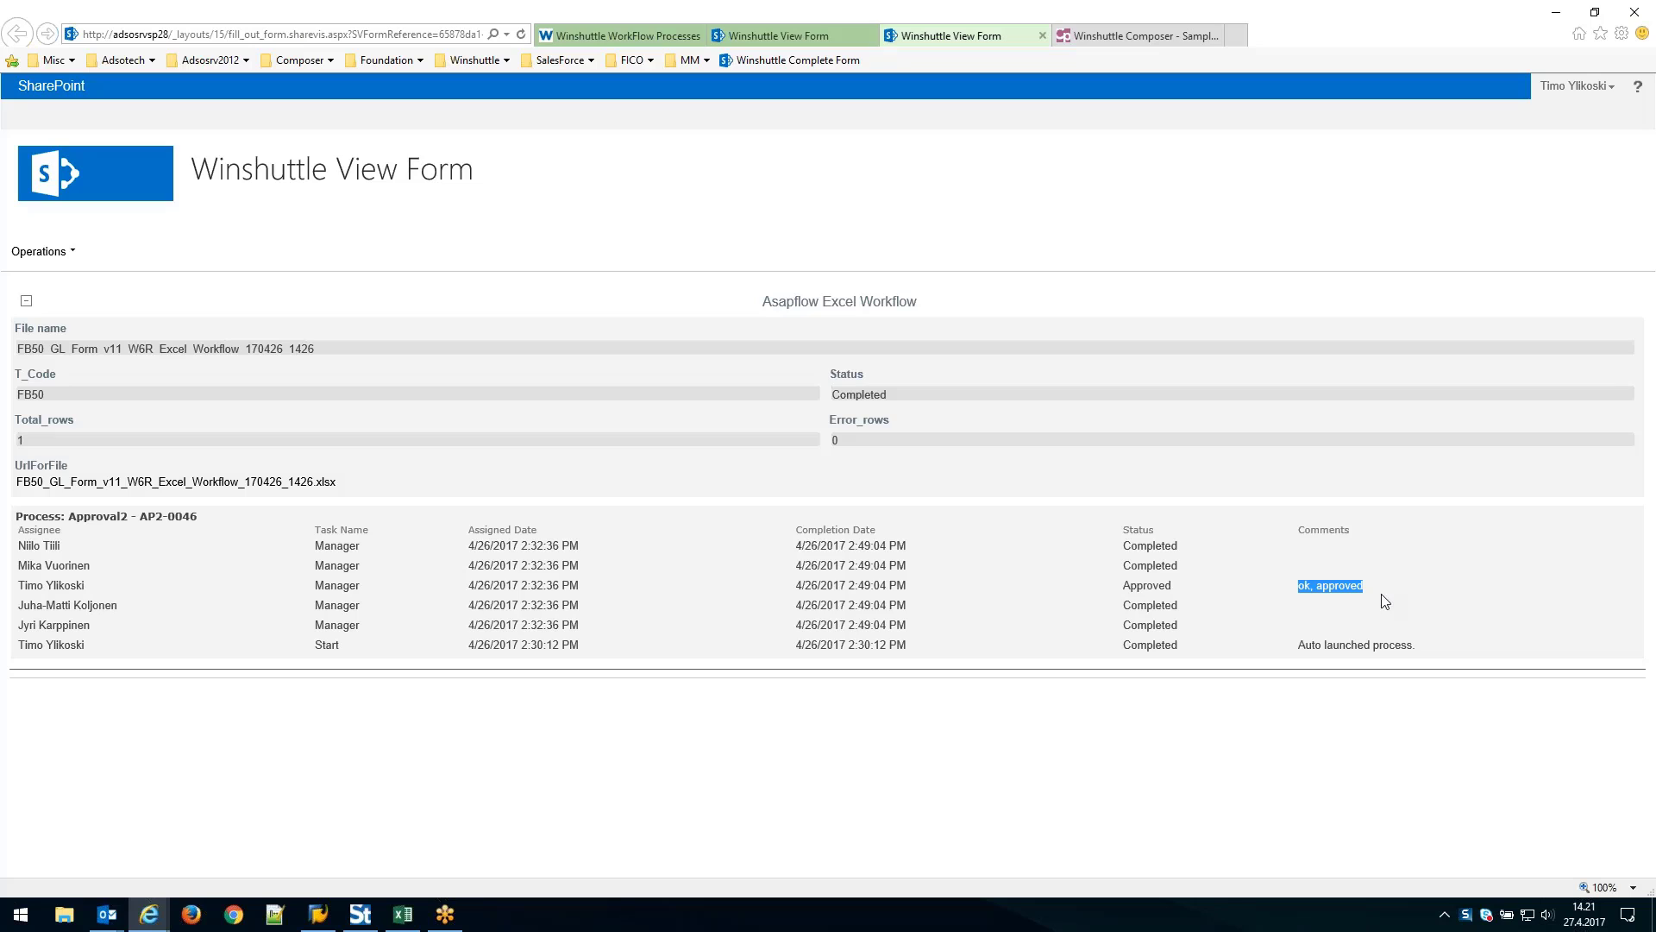
click(1383, 594)
Open process AP2-0046's linked workbook, check its Result of Creation cell, and close it without saving.
click(136, 476)
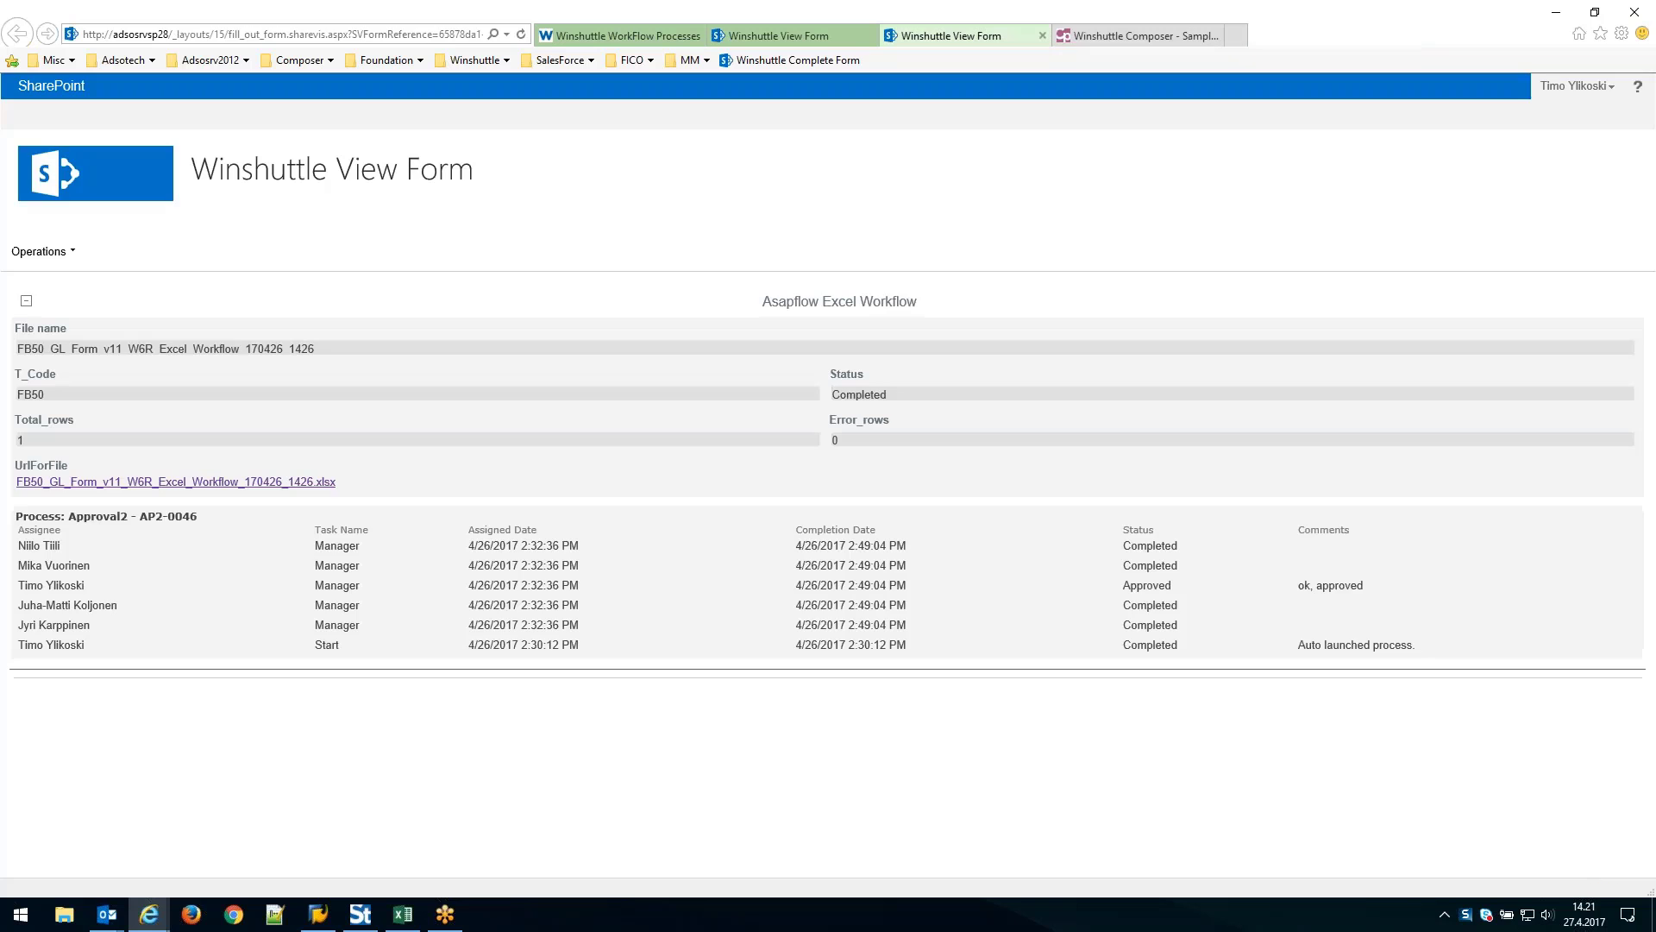
click(1113, 878)
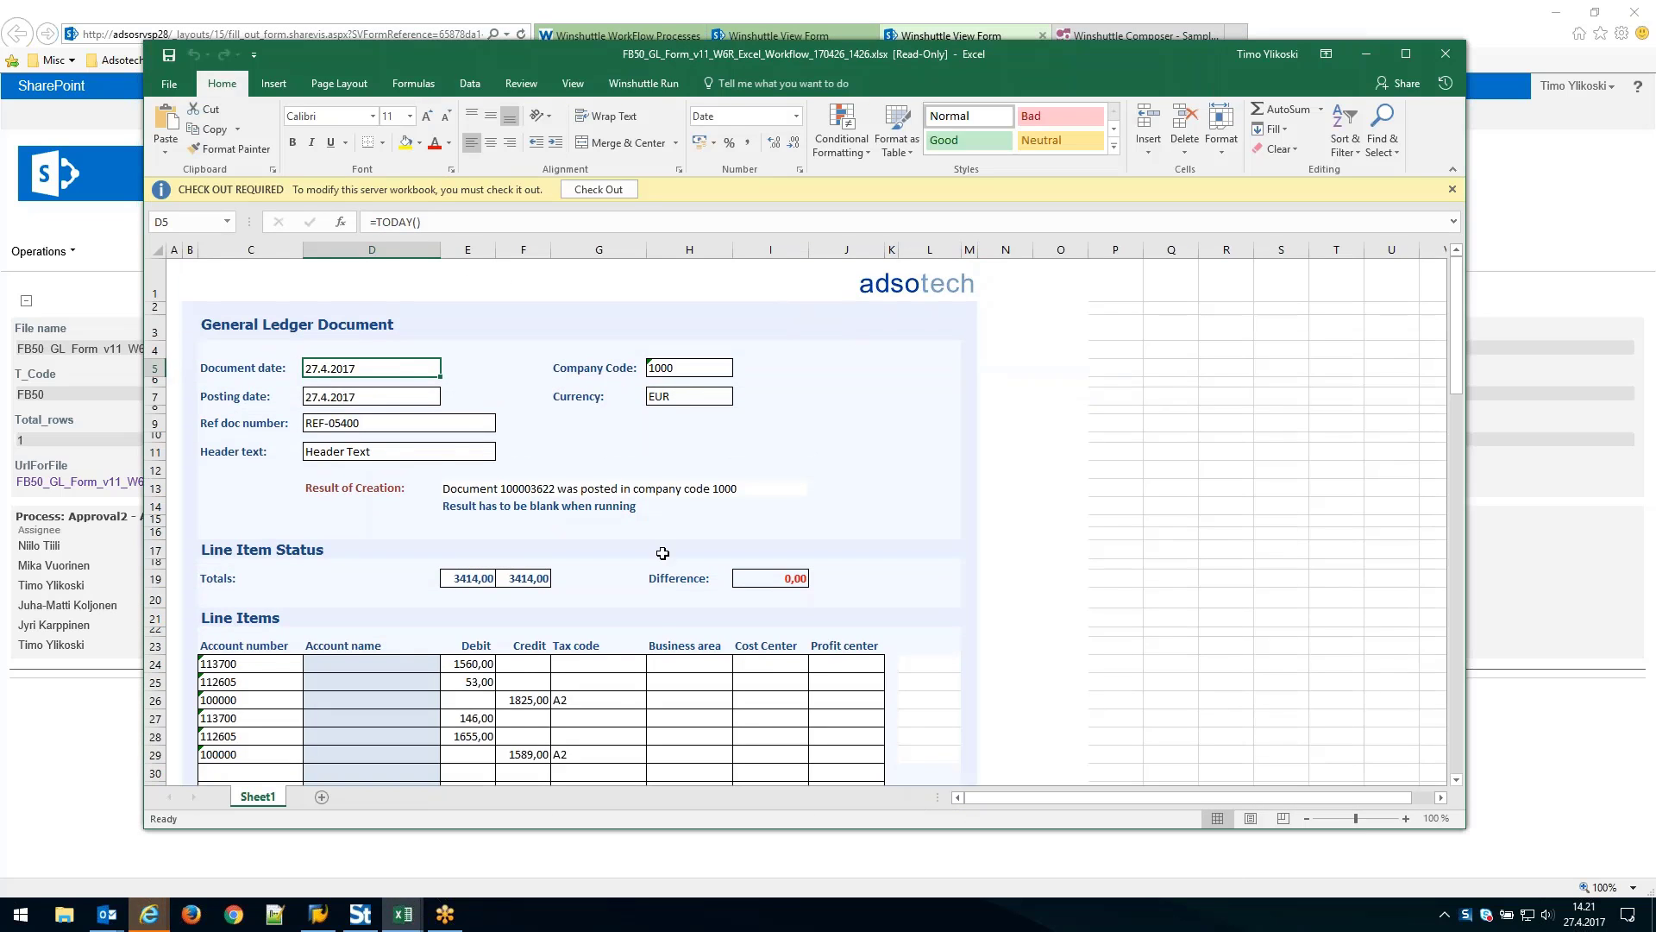
click(486, 491)
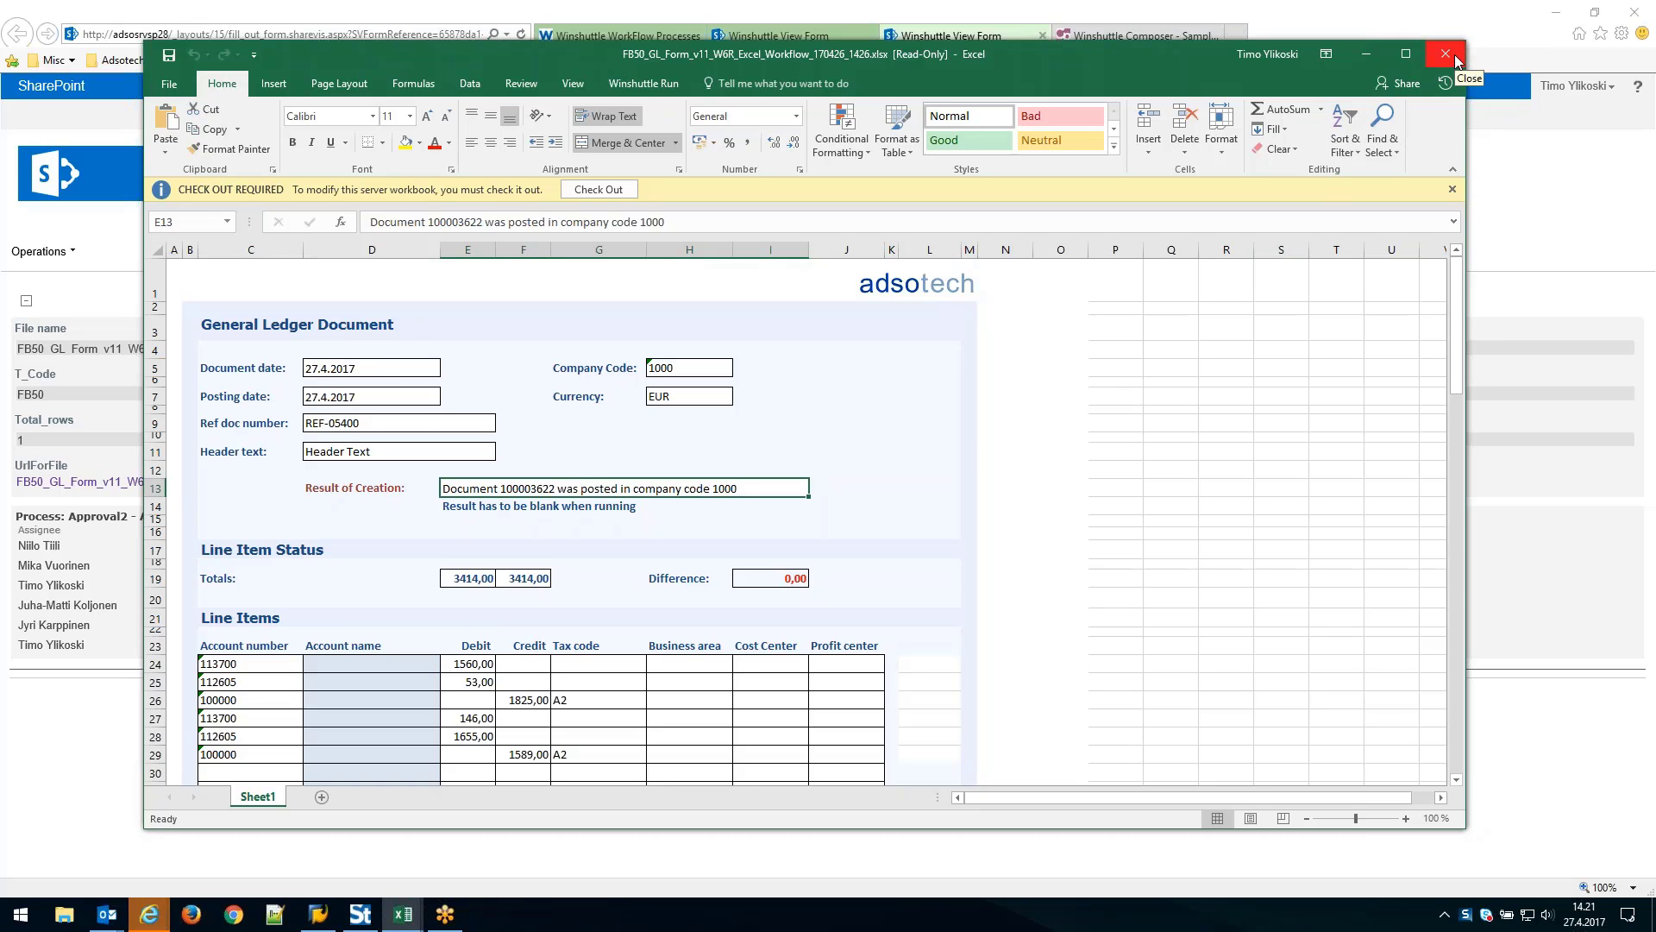
click(1448, 55)
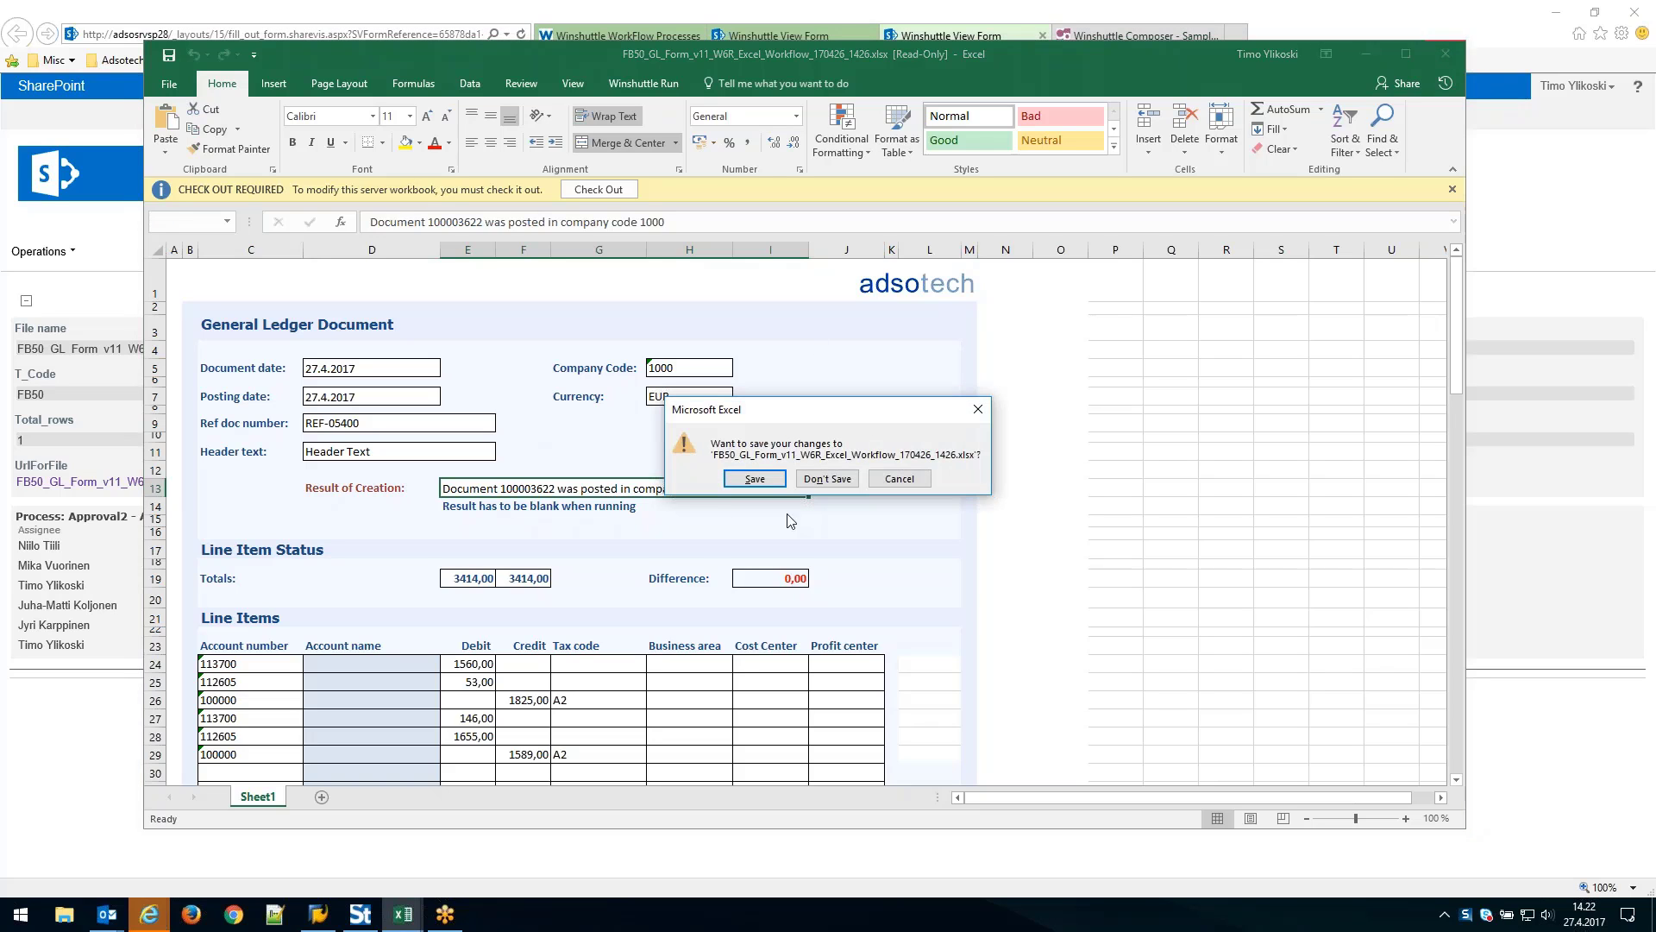
click(826, 483)
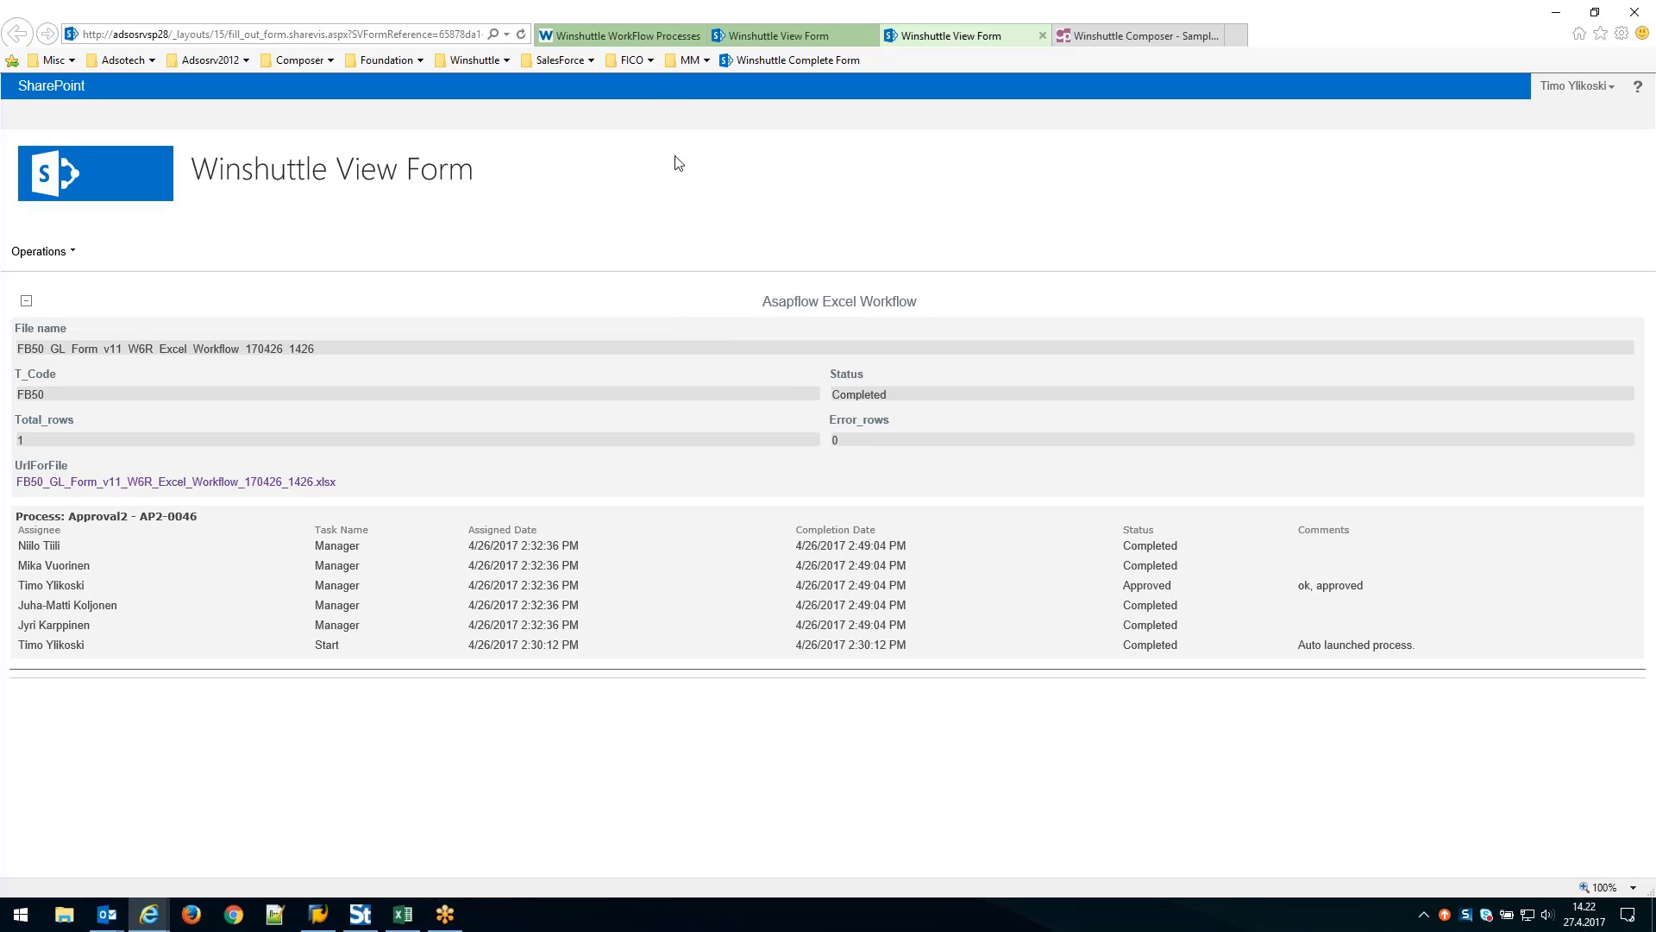
Open FB50_GL_Simple_Mass_Entry_Excel_Workflow_170427_1315.xlsx from the desktop in a maximized Excel window and log on to Winshuttle.
click(627, 39)
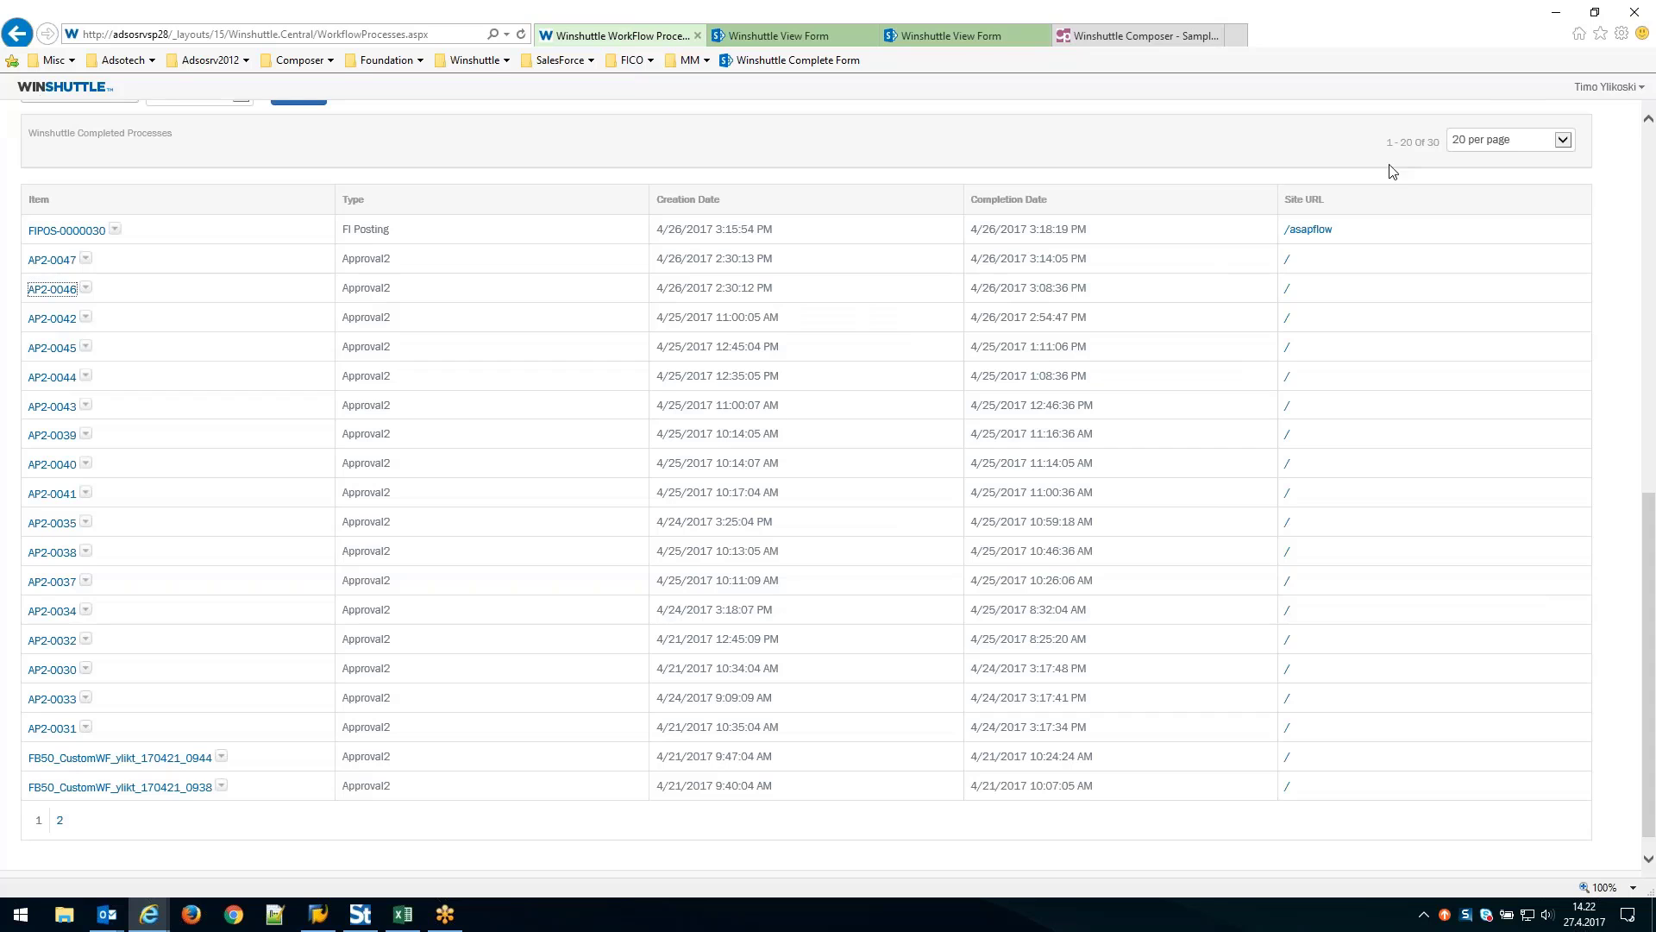
click(1559, 15)
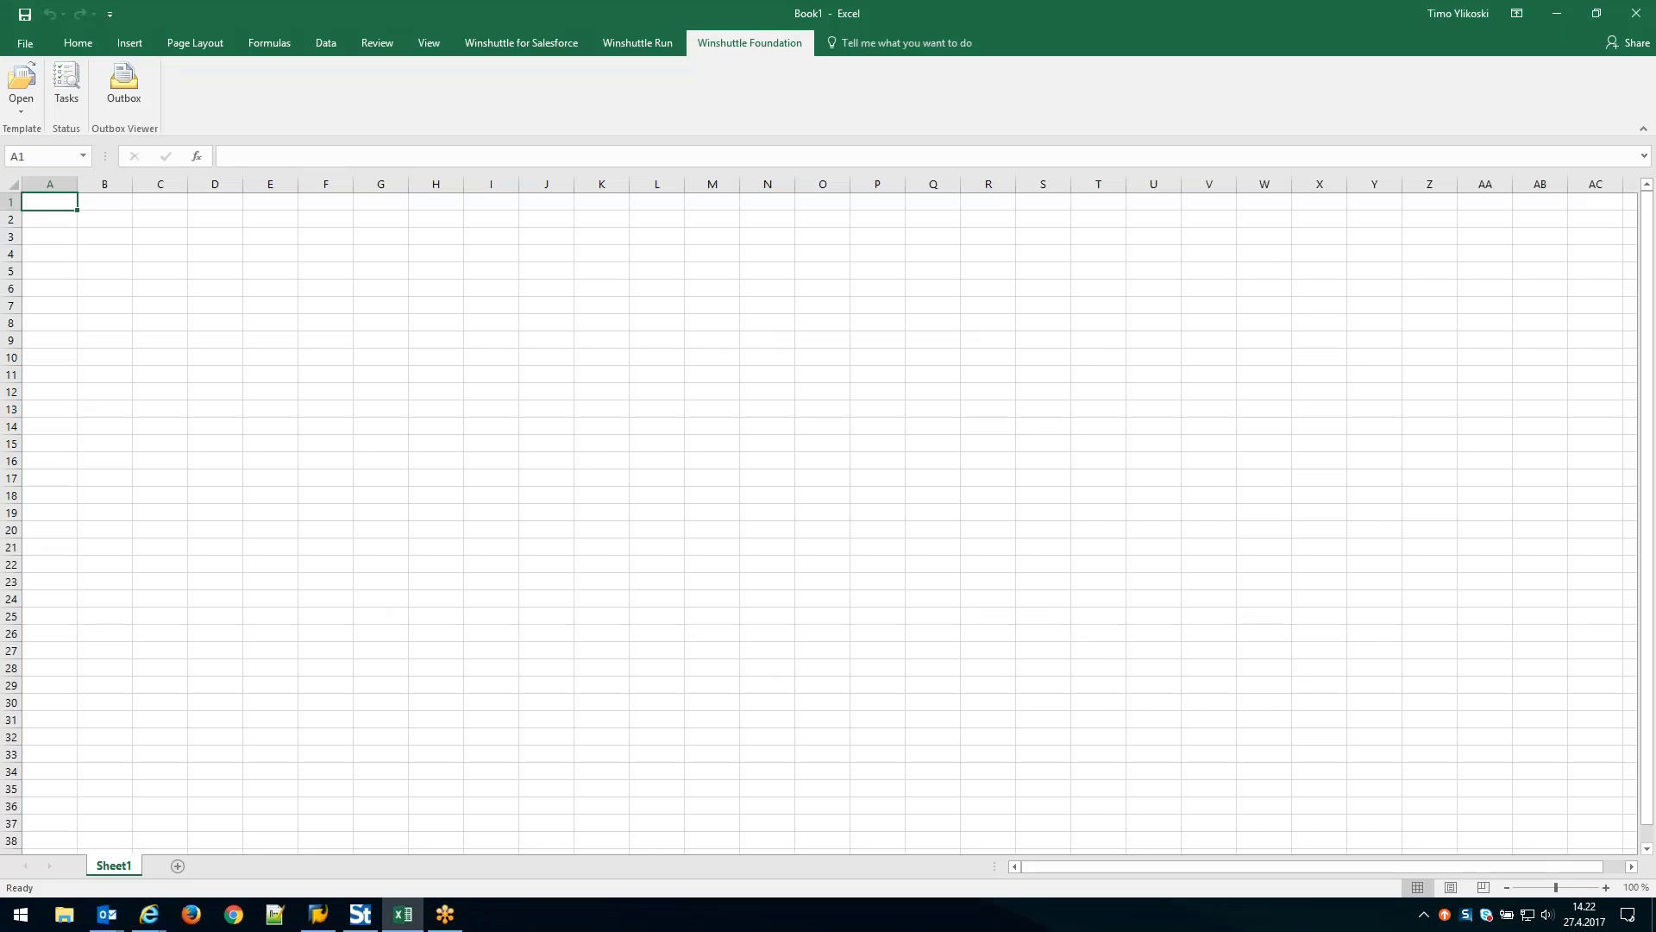
click(1558, 14)
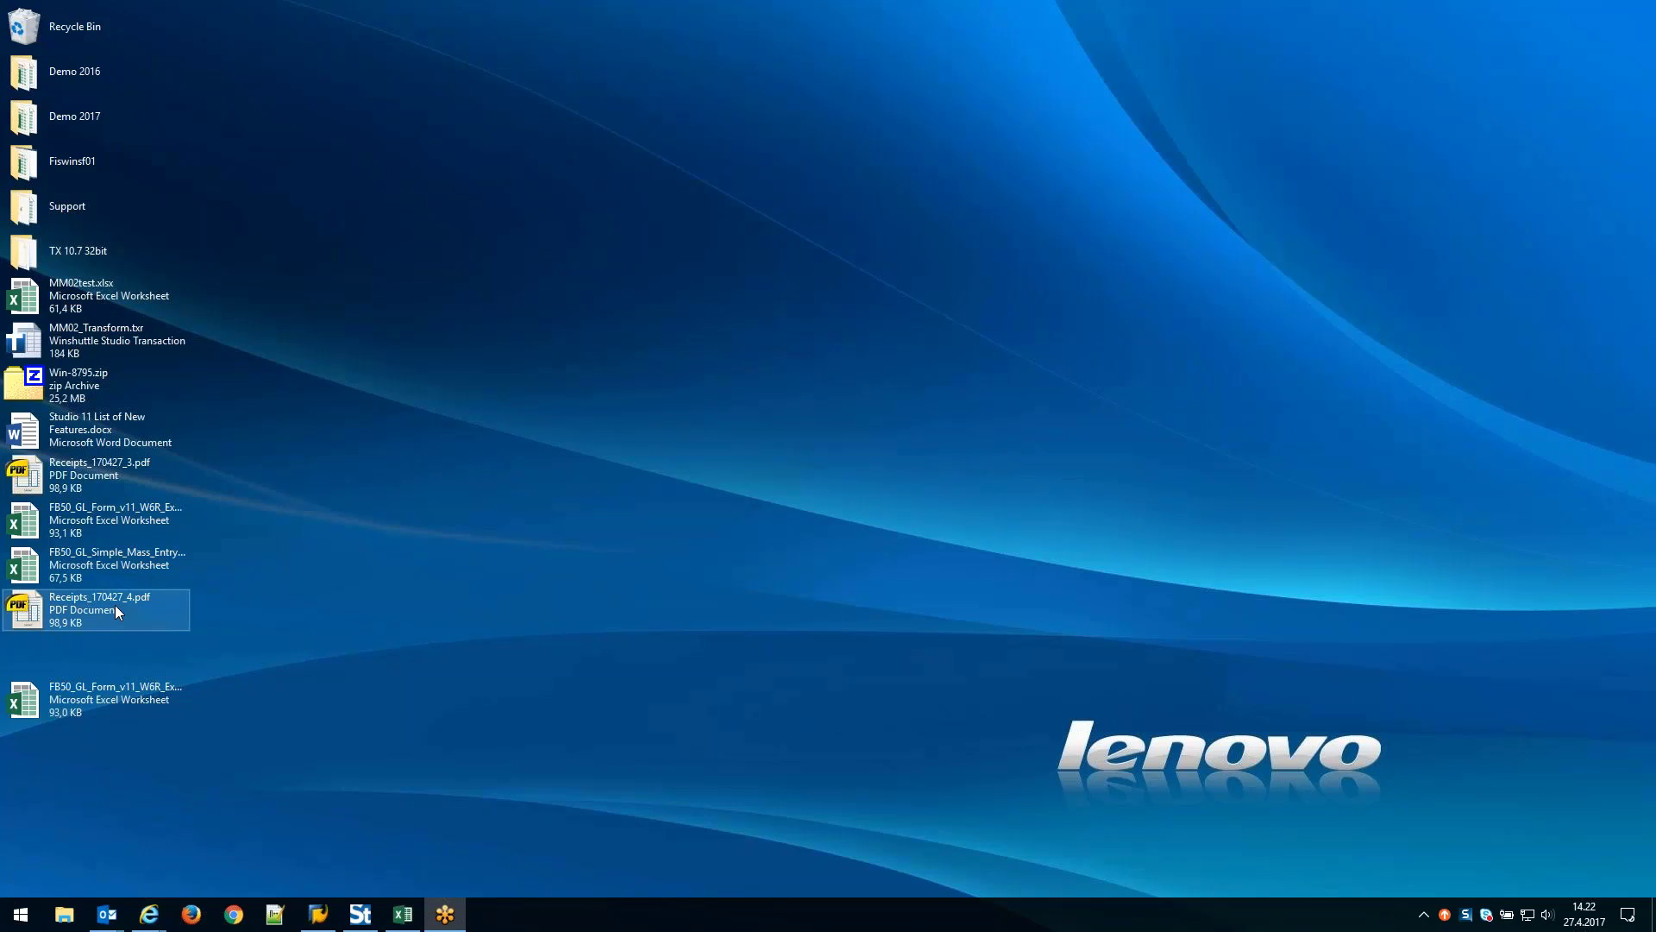
double_click(97, 564)
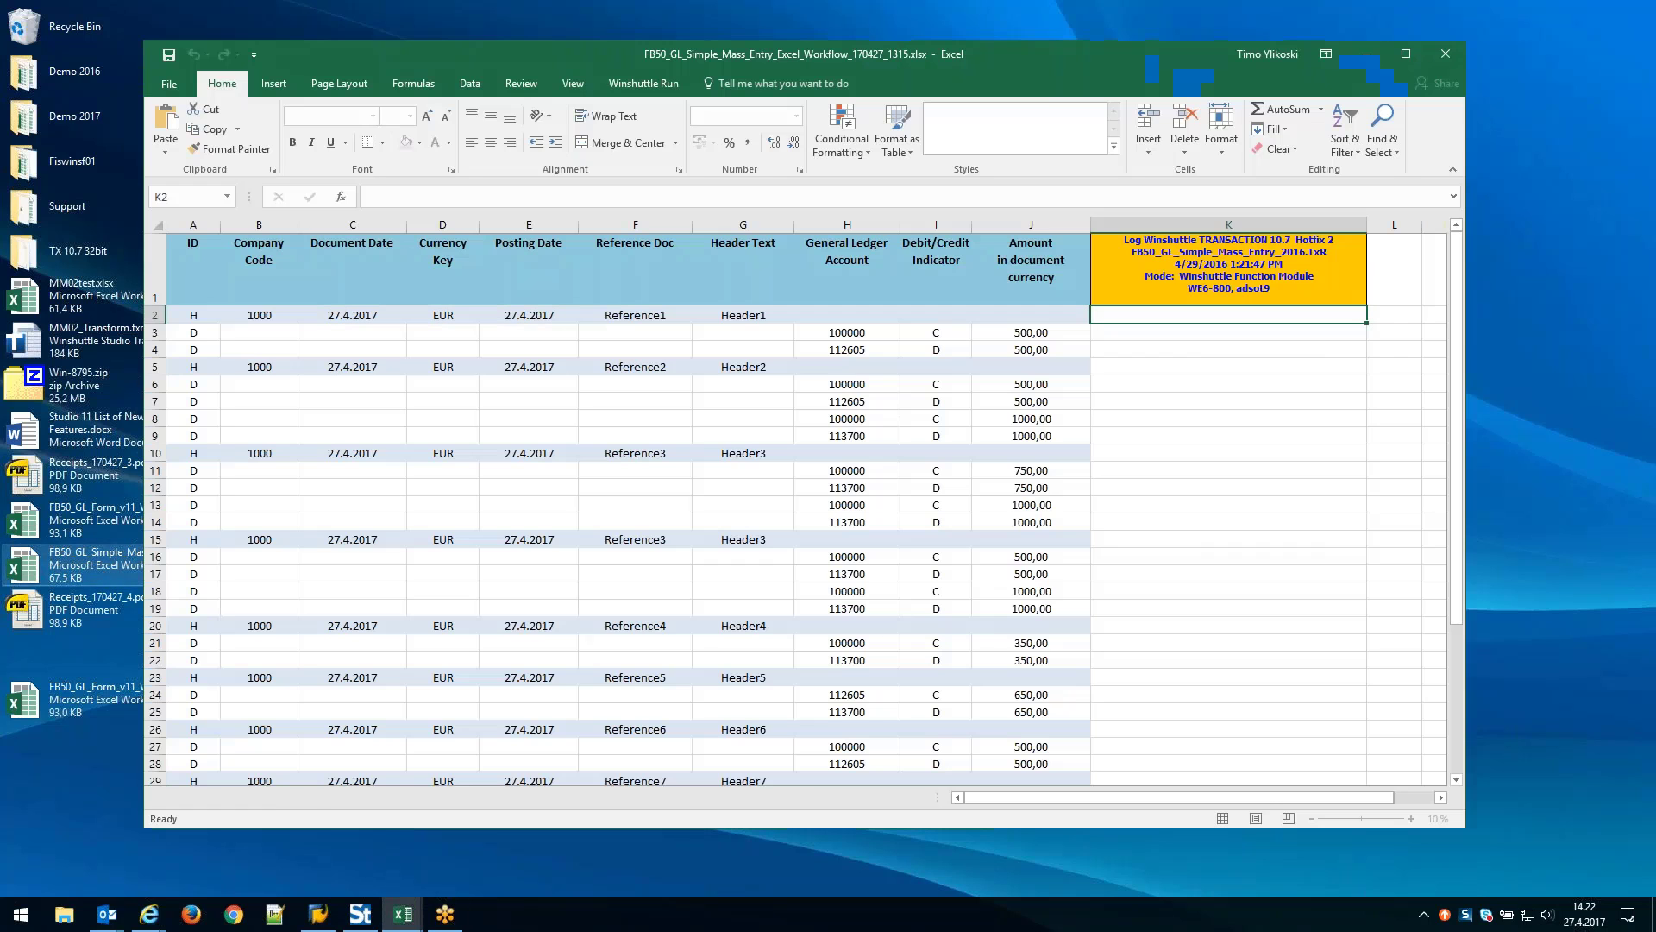
double_click(1037, 64)
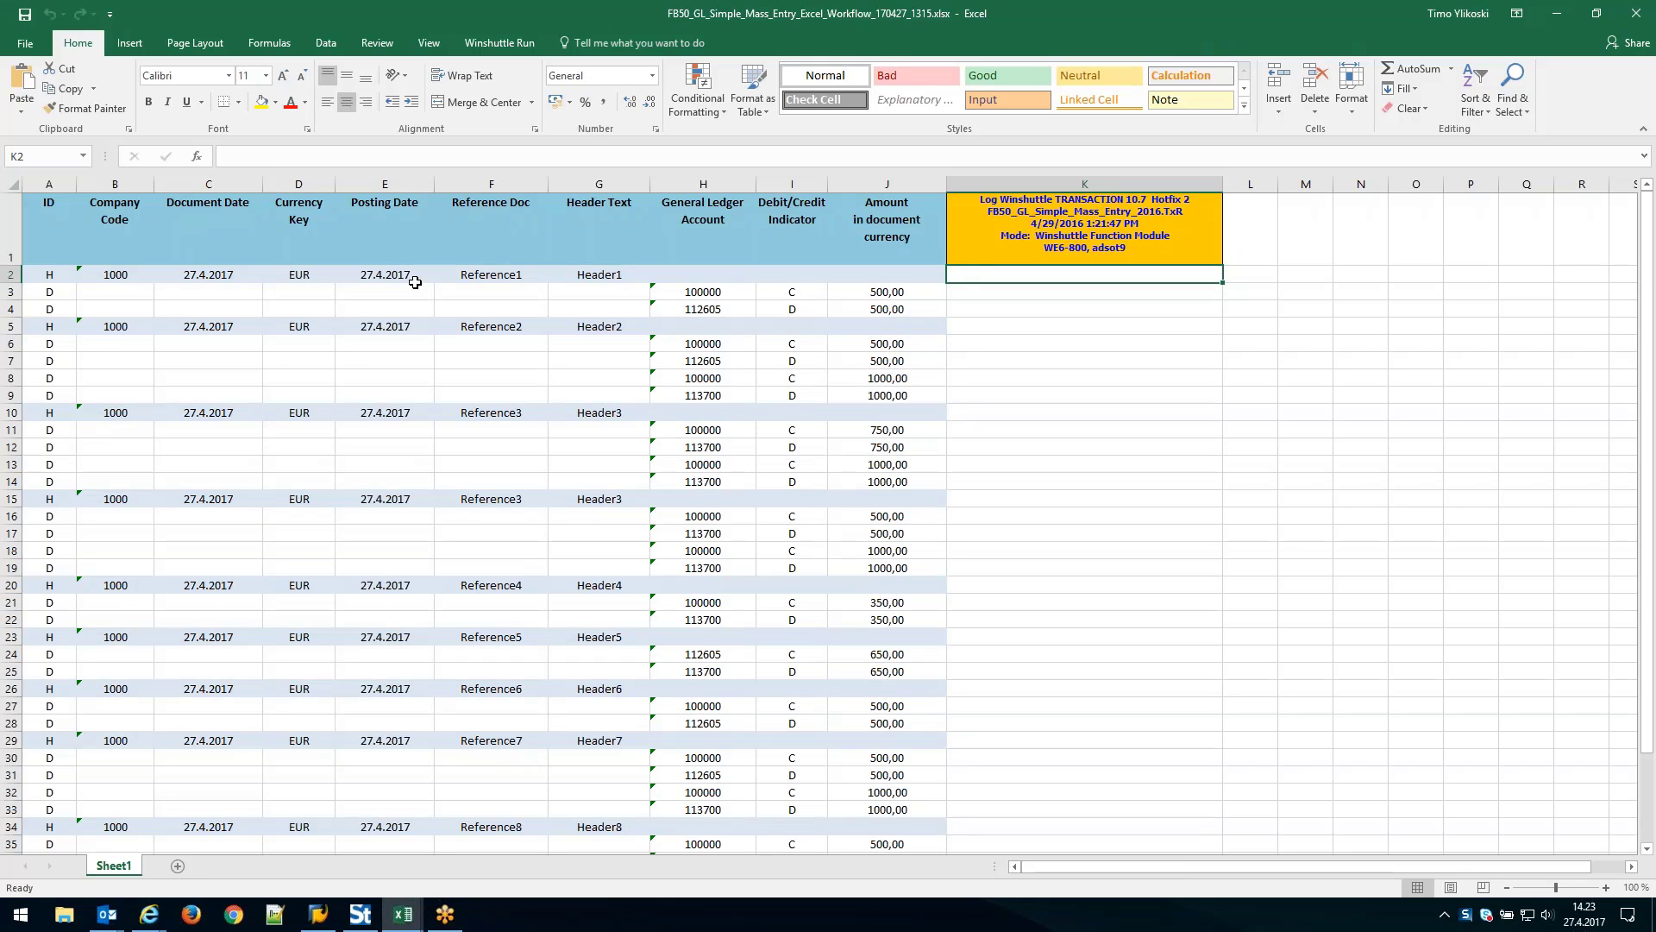
click(498, 43)
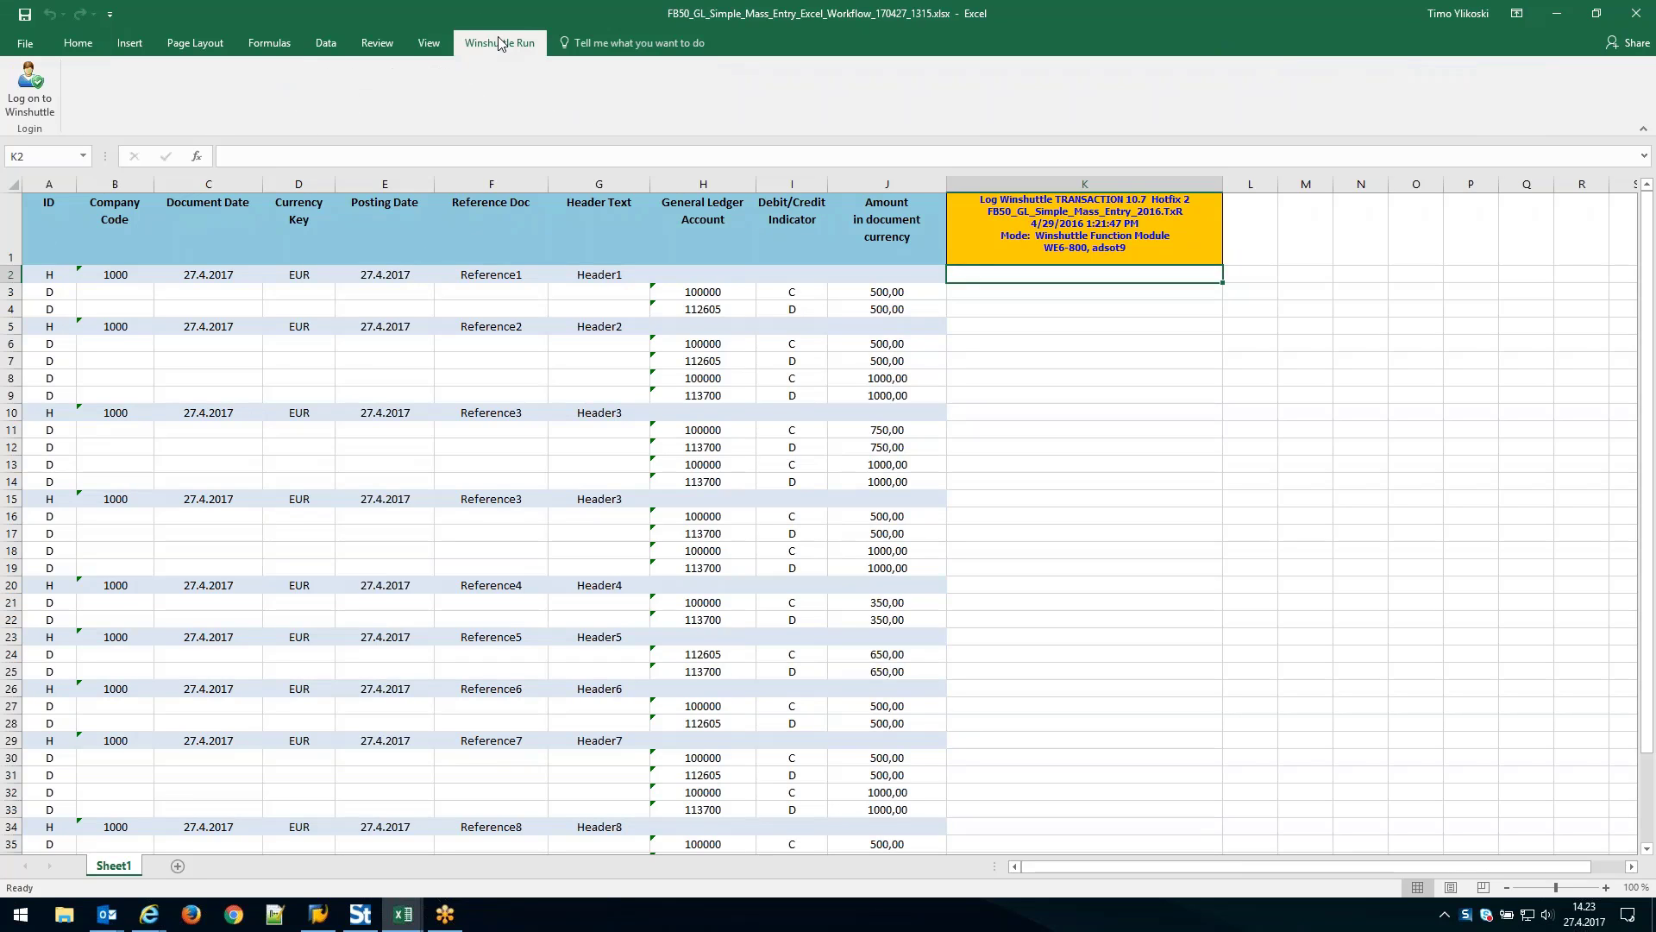
click(30, 86)
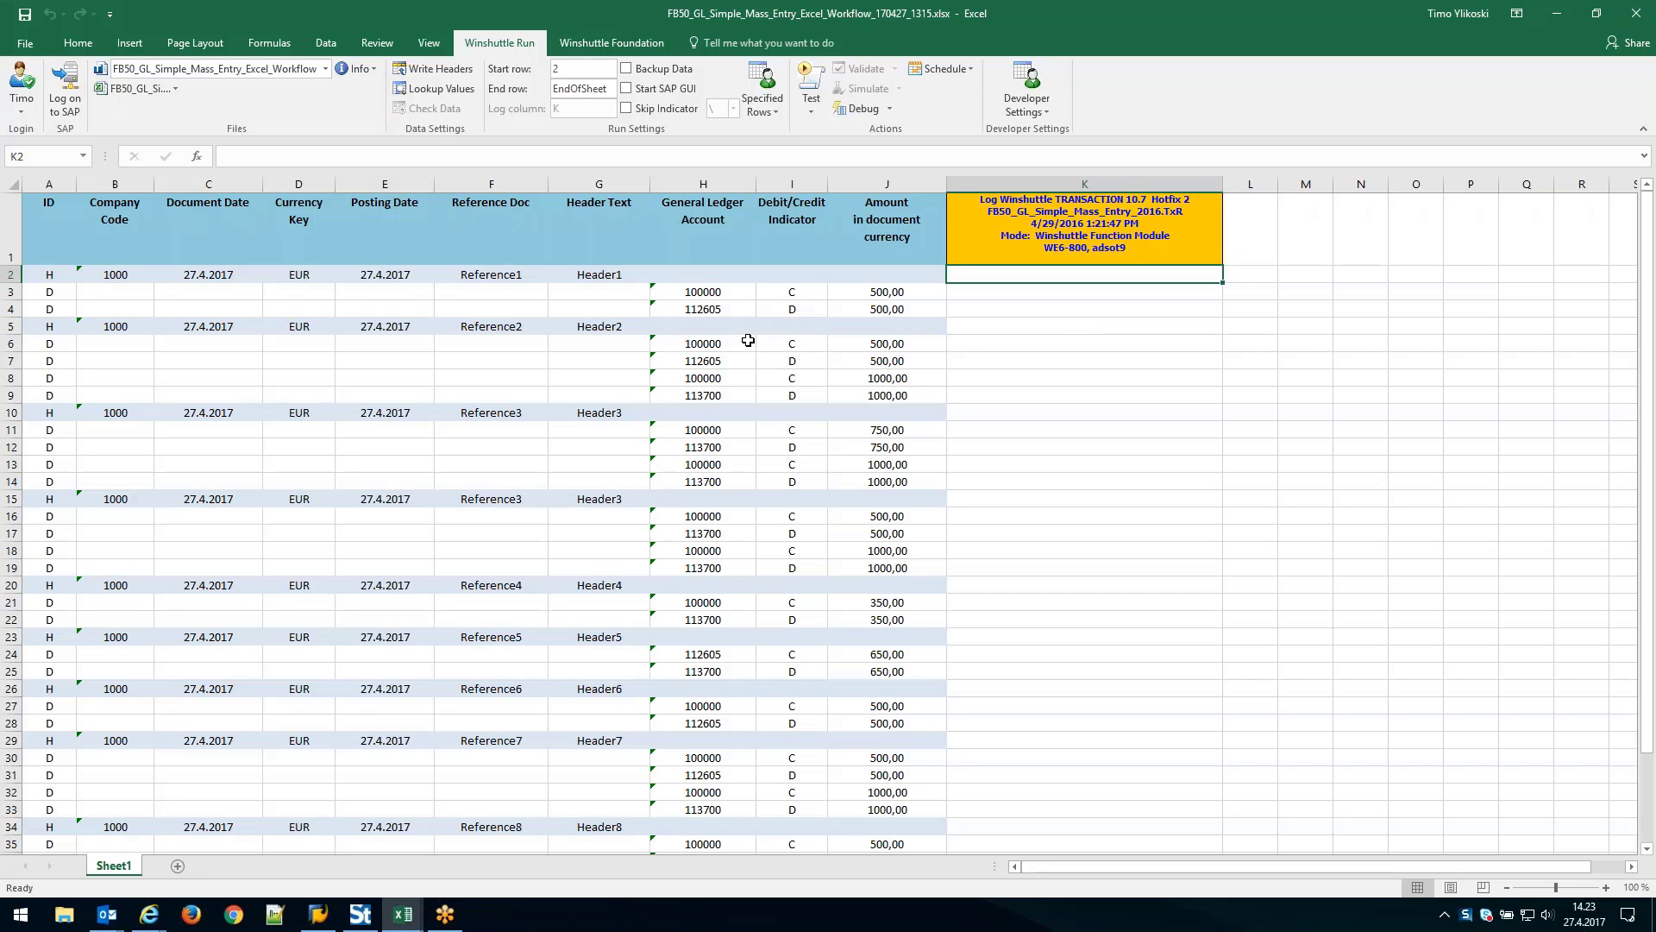
Submit the mass entry workbook to Foundation with the default data file settings and no supporting documents, and let it close.
click(606, 48)
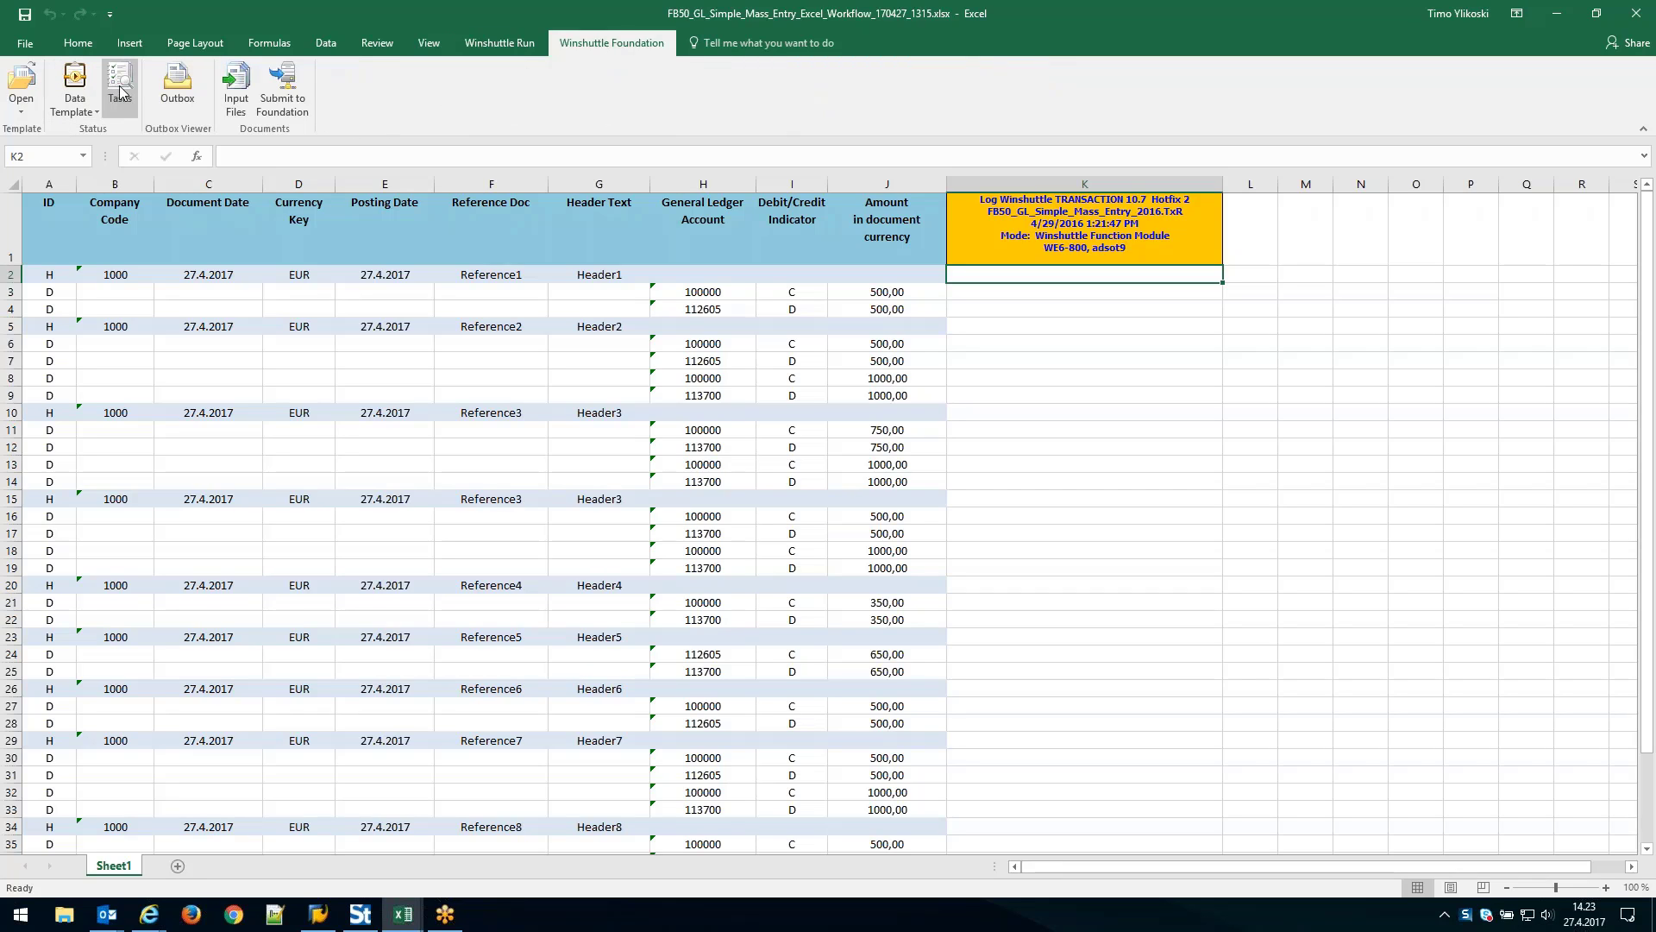
click(280, 91)
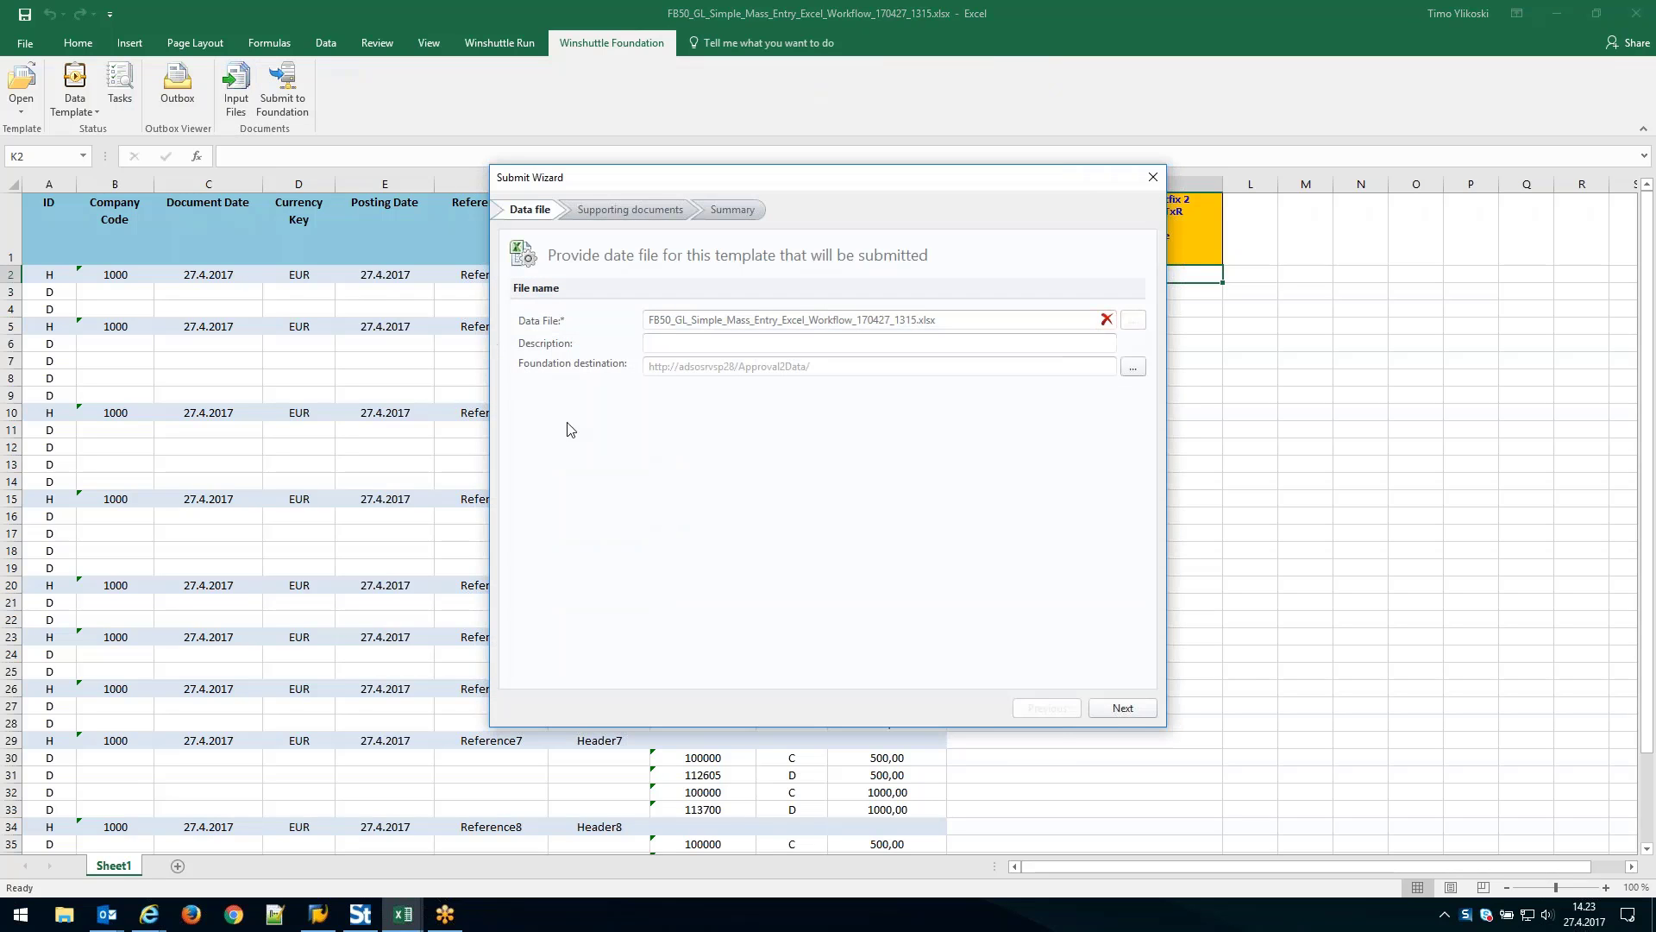
click(1123, 708)
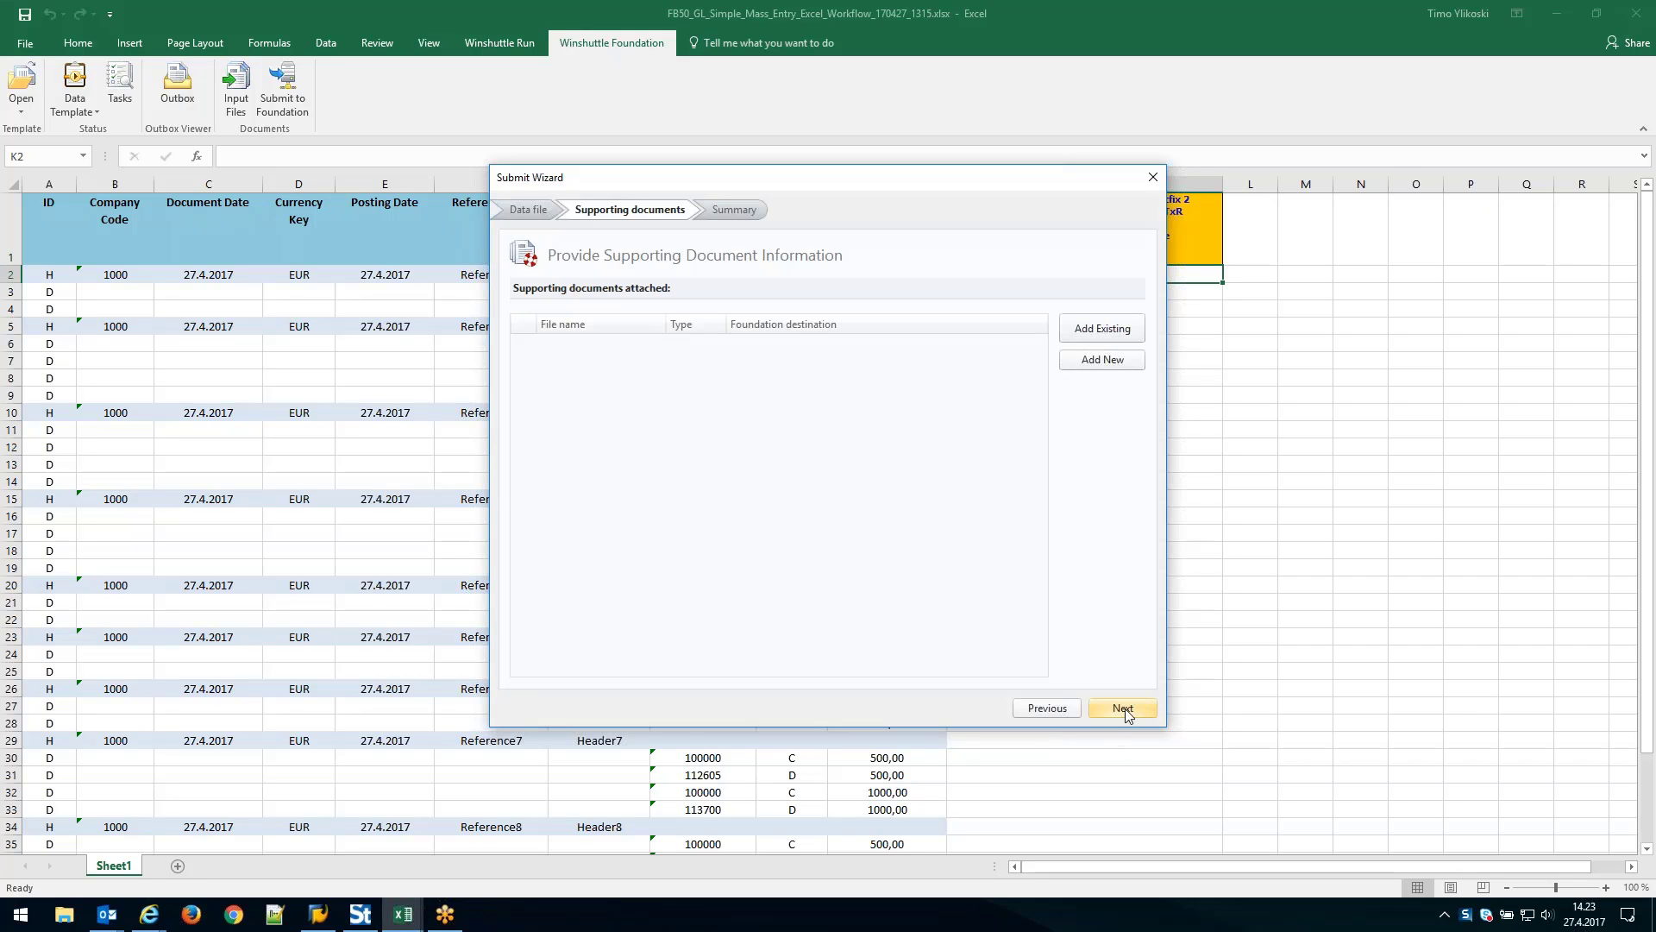
click(1123, 709)
click(1123, 708)
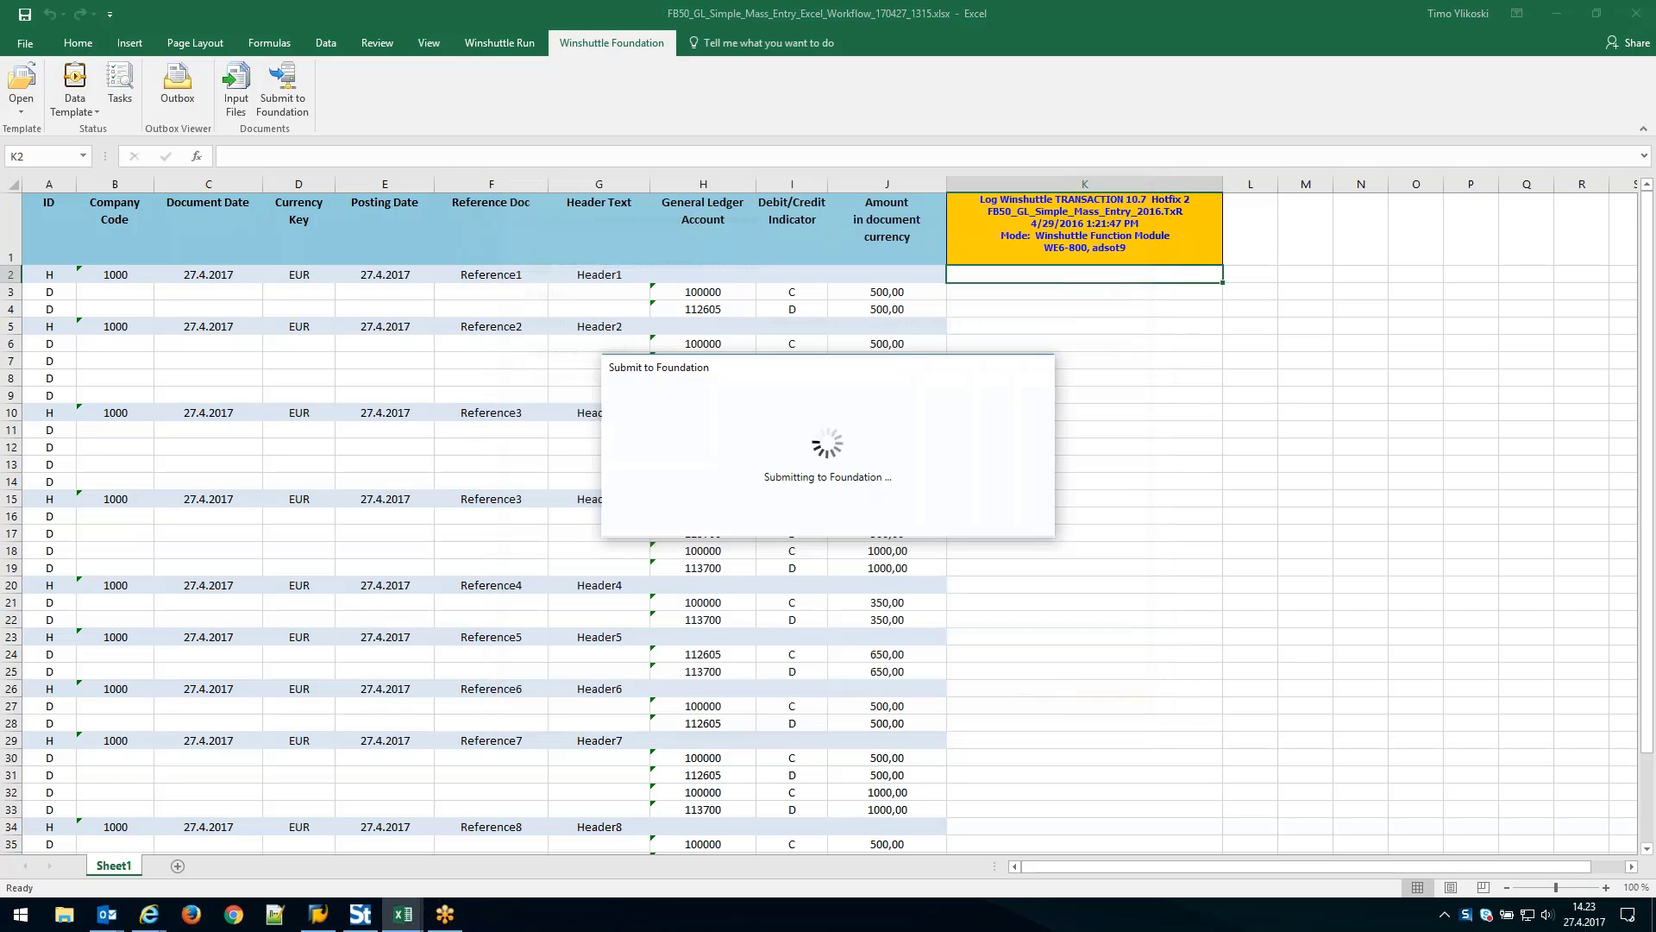
click(1016, 518)
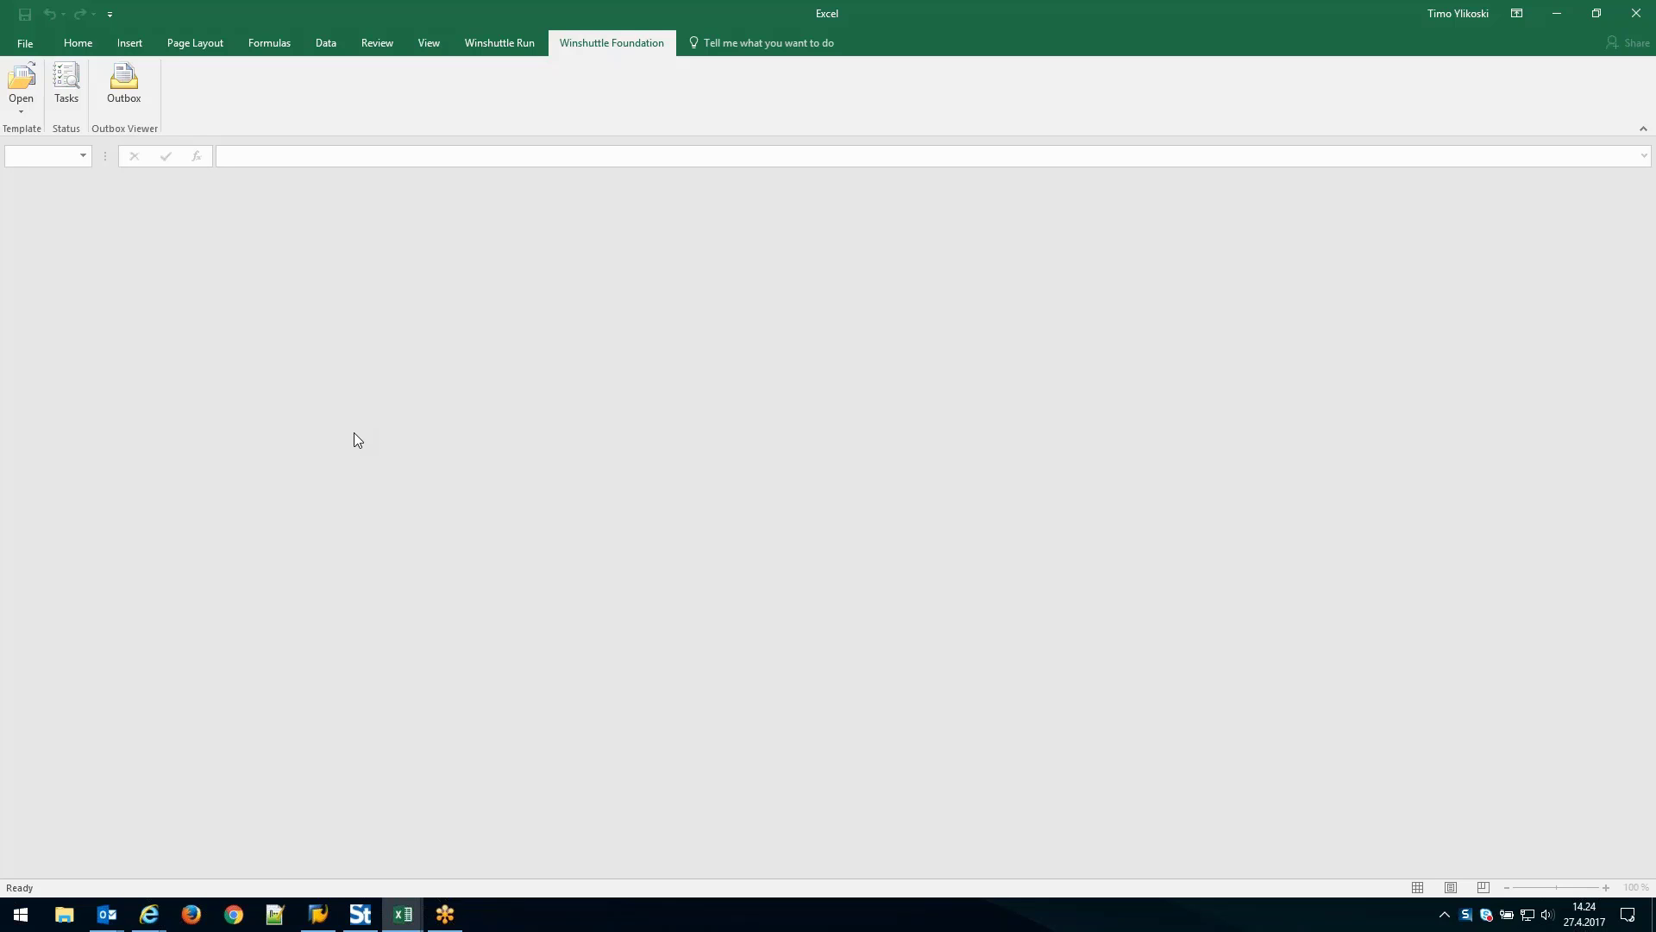
Switch to Outlook and bring up the assignment e-mail for the Manager activity of process AP2-0048.
mouse_move(107, 914)
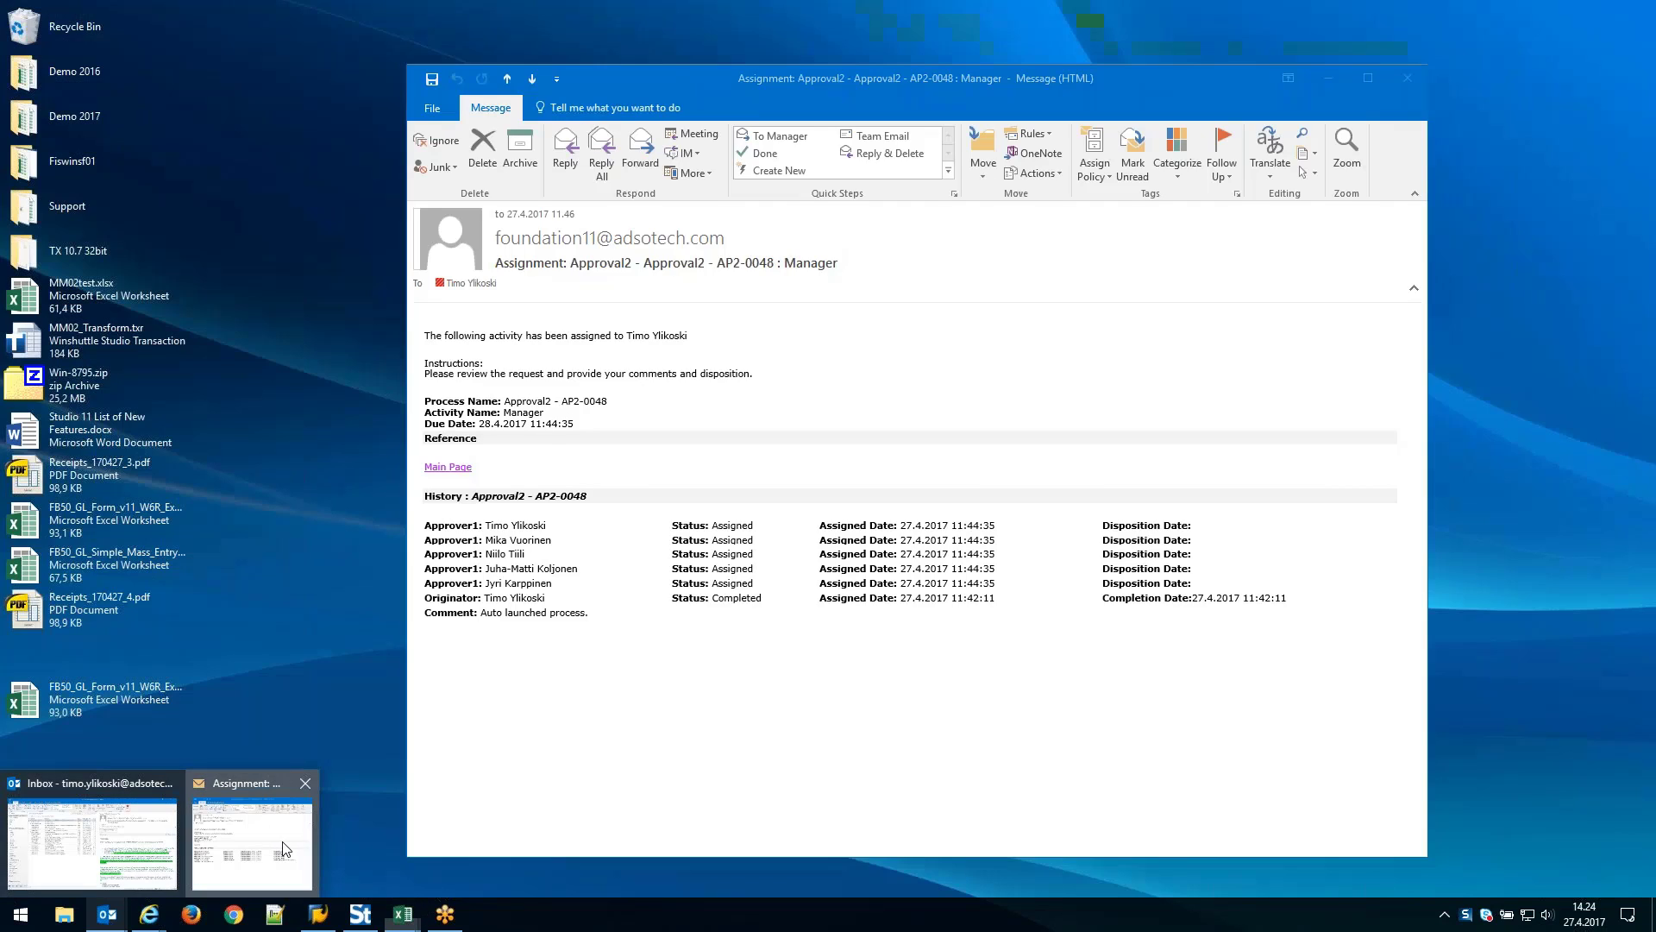
click(287, 850)
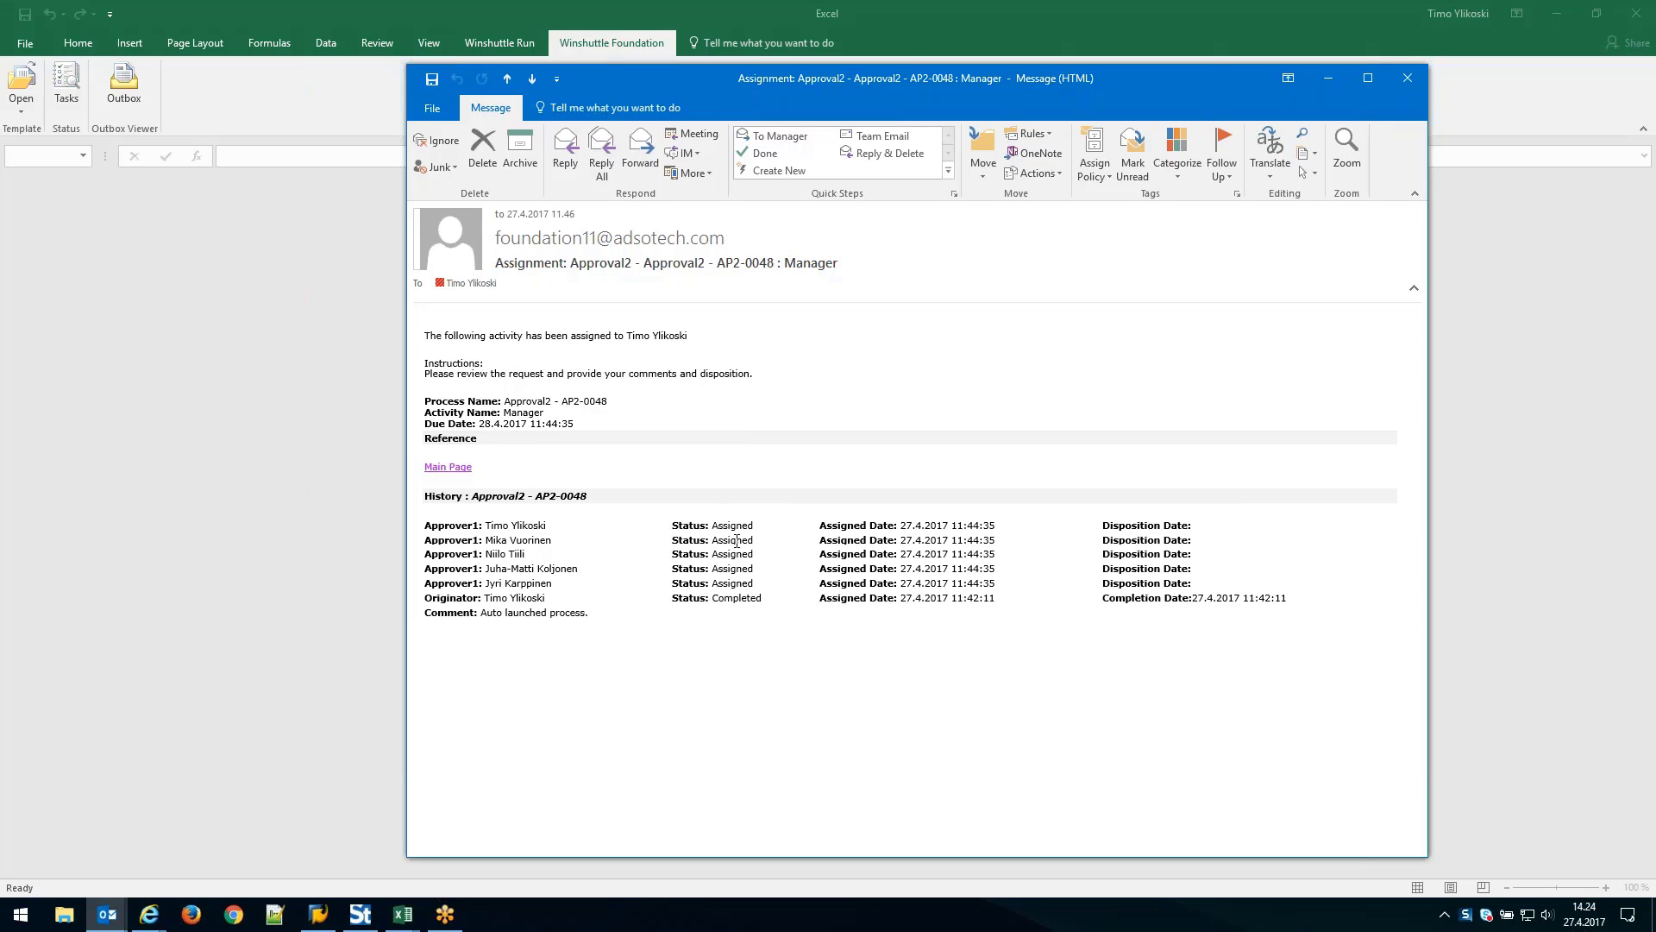
Follow the e-mail's Main Page link to task AP2-0048, open its linked workbook for review, and close it without saving.
click(448, 467)
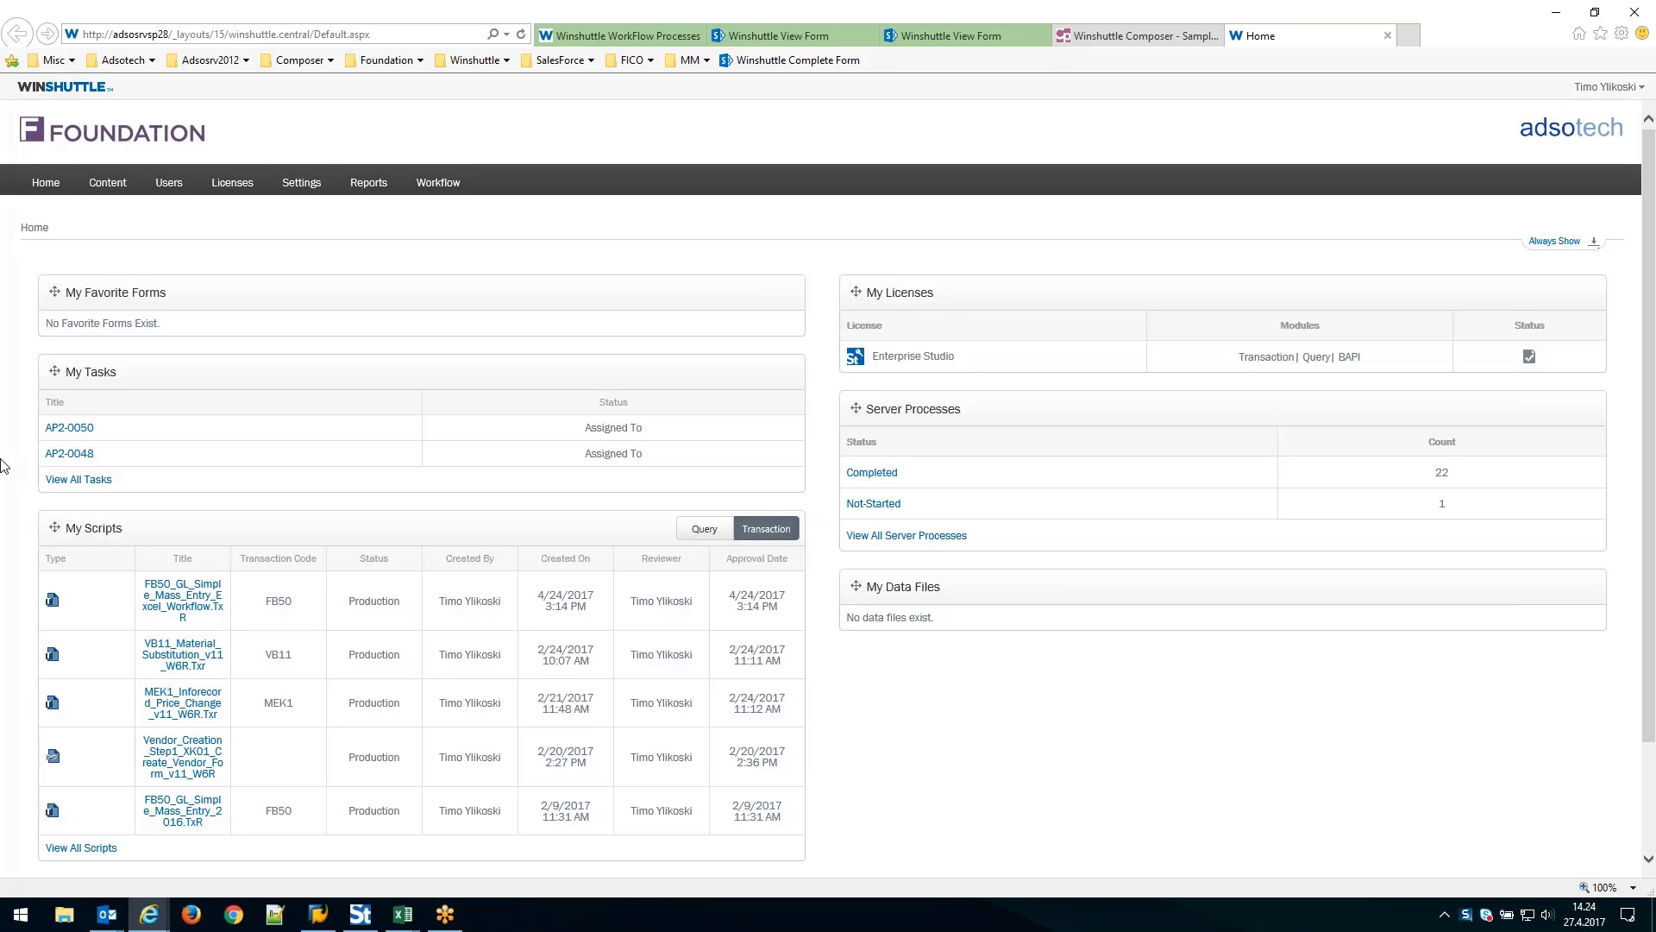
click(77, 457)
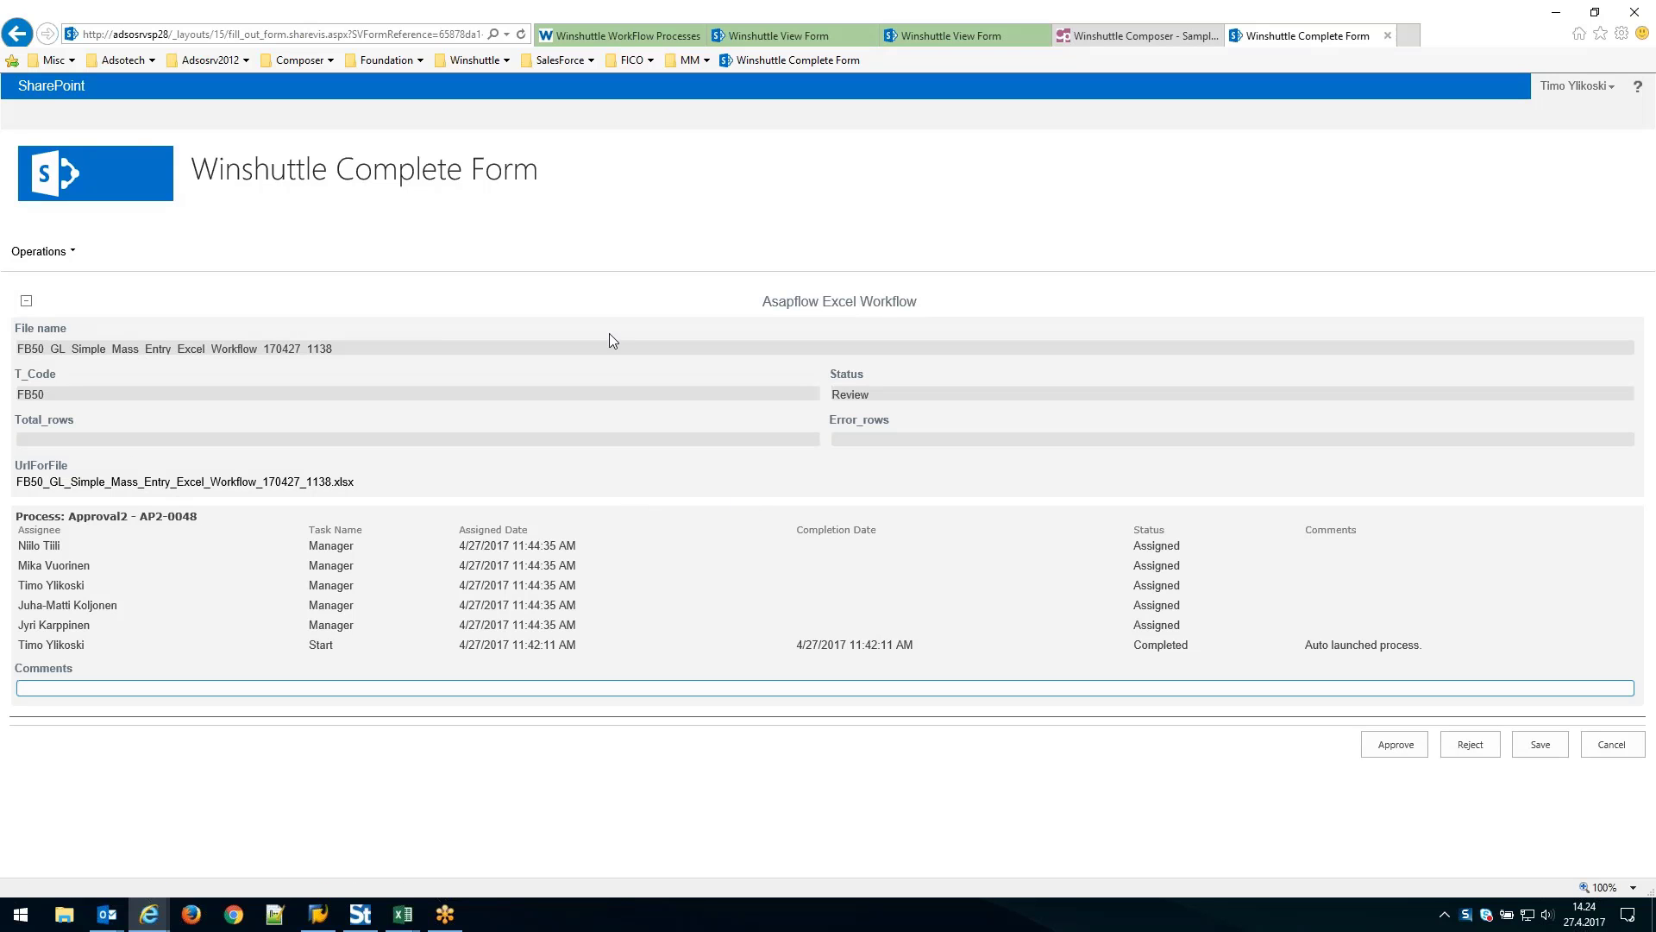
click(213, 483)
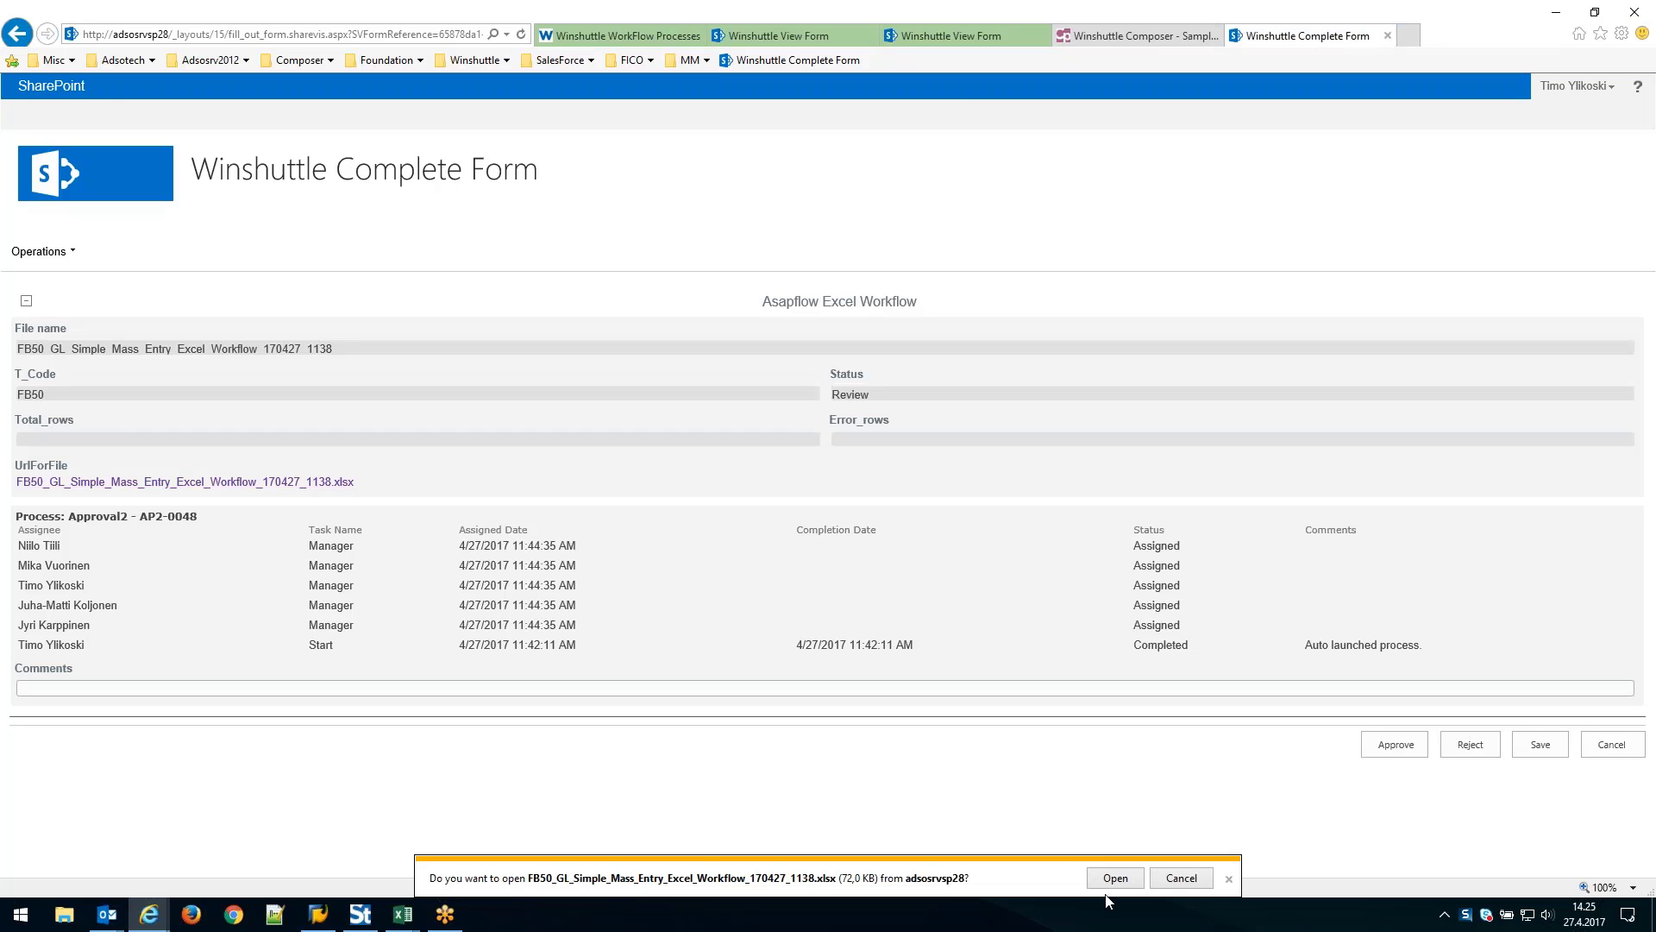
click(1110, 877)
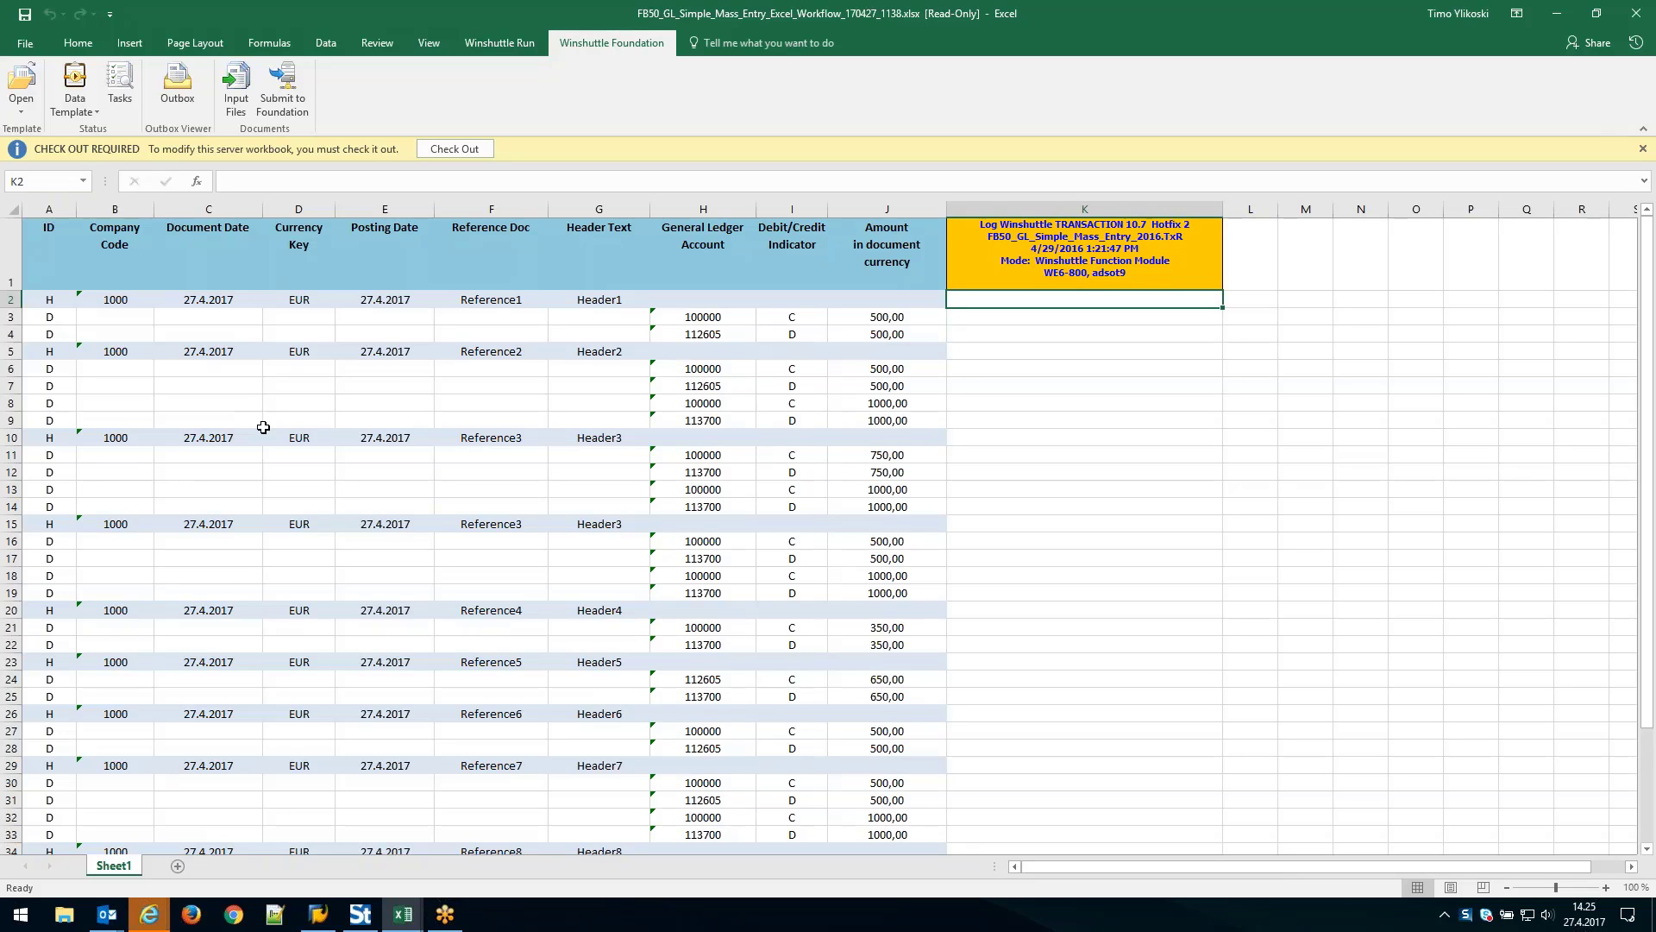
click(1636, 13)
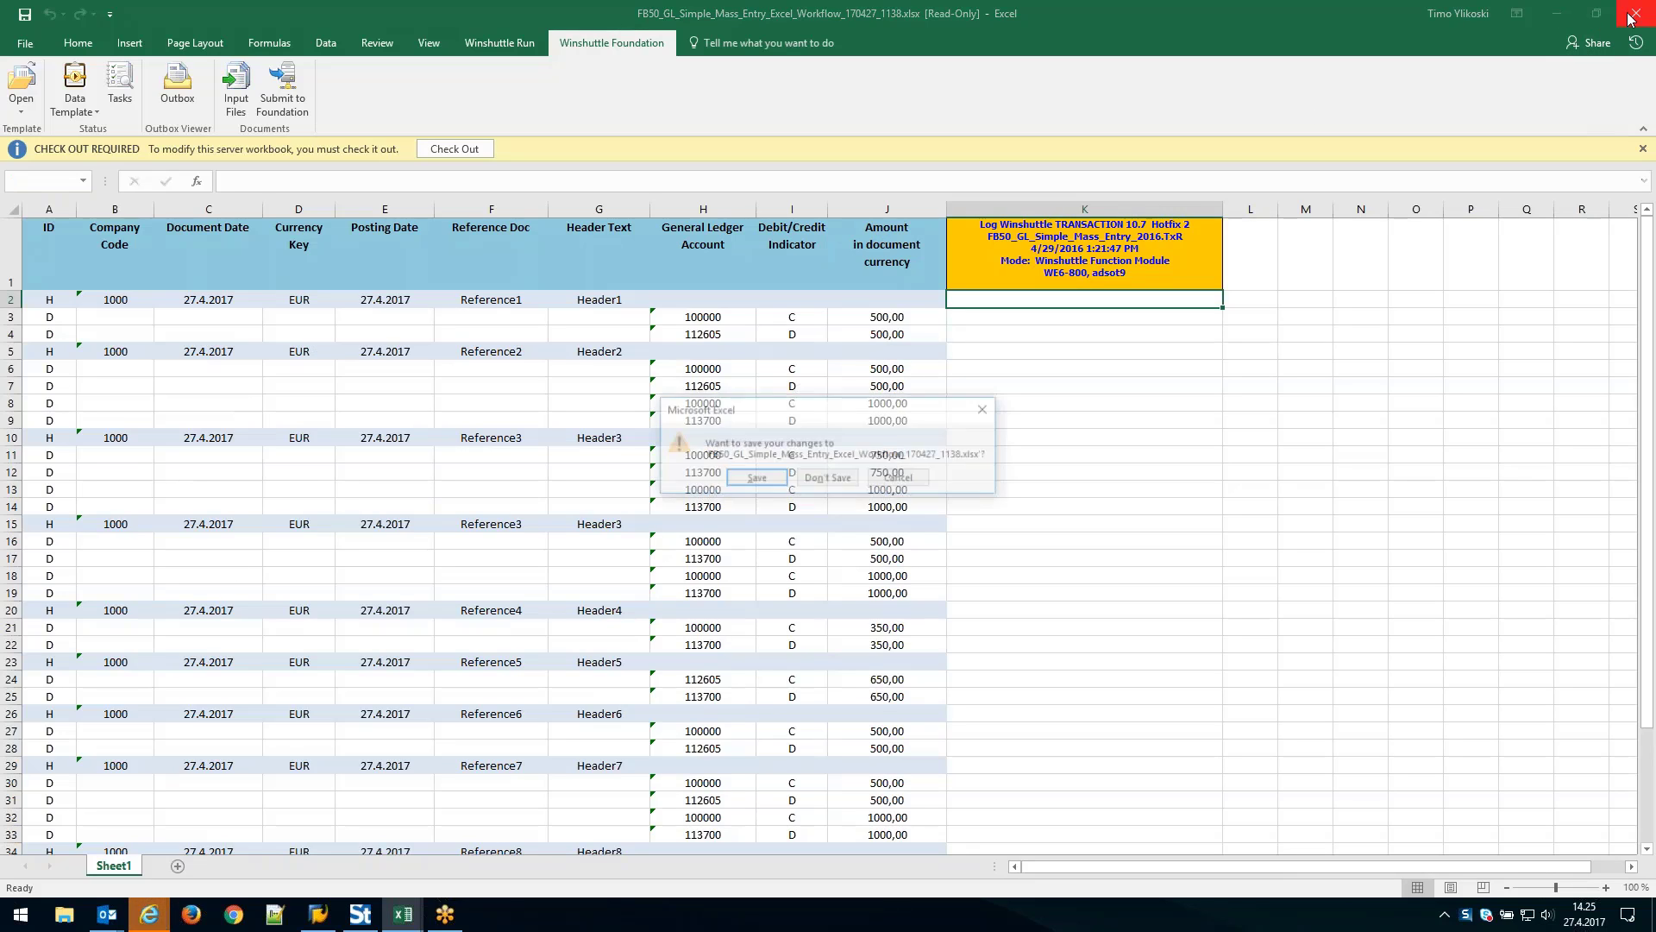
click(828, 478)
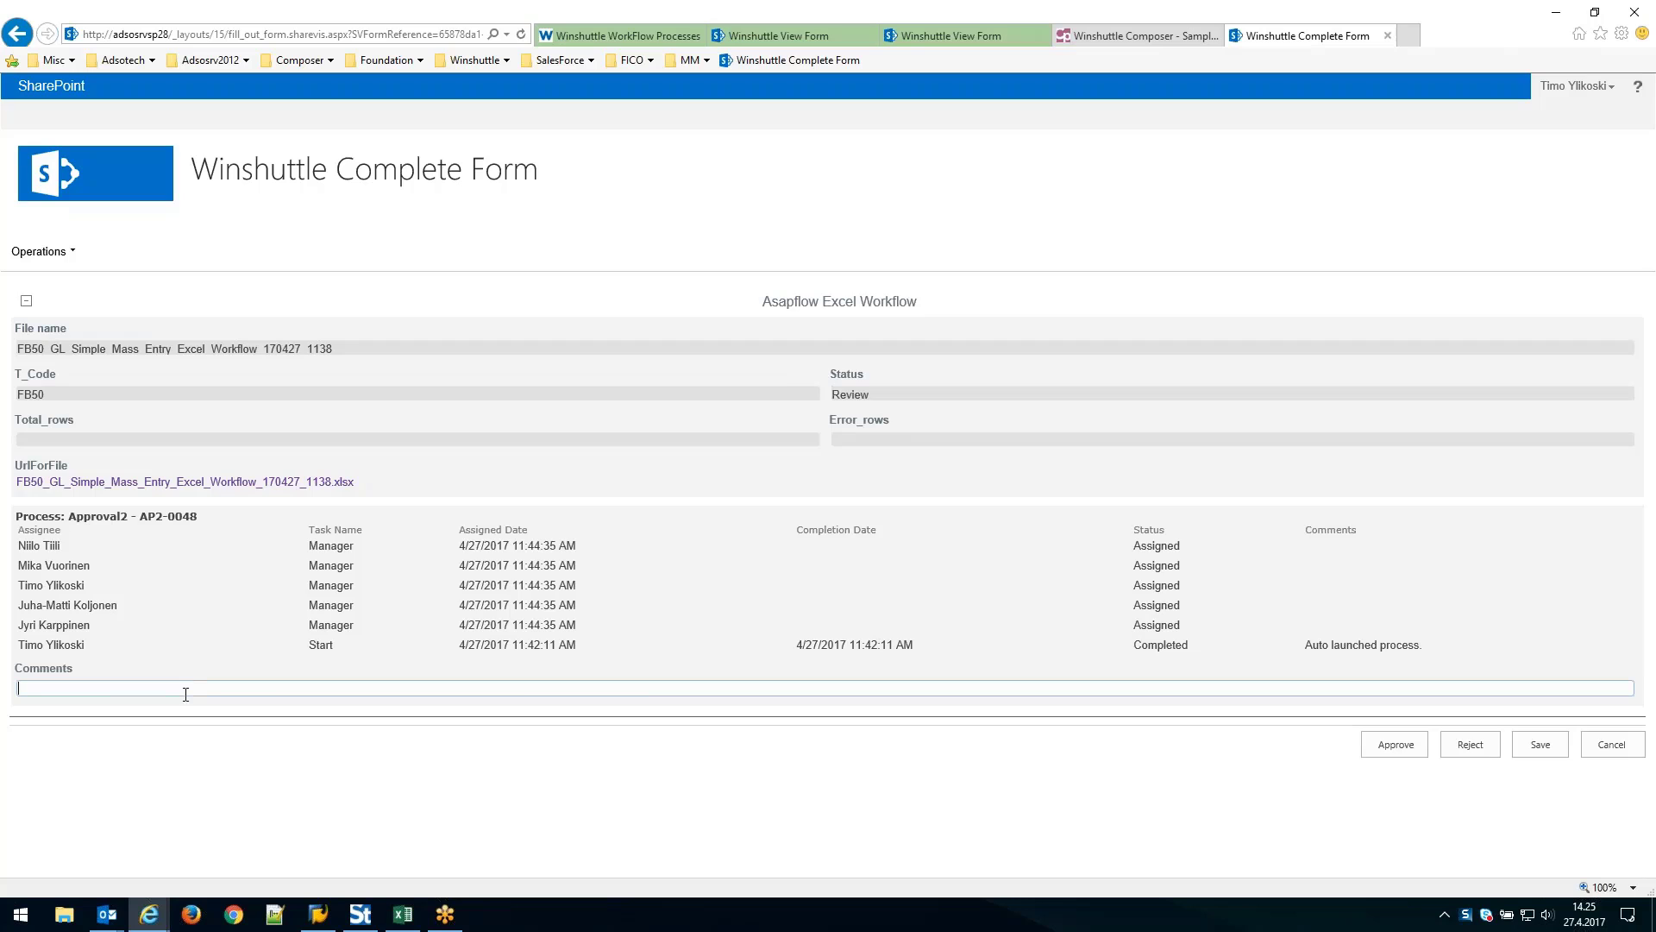
Approve the AP2-0048 request with the comment "looks good".
text(looks good)
click(1388, 748)
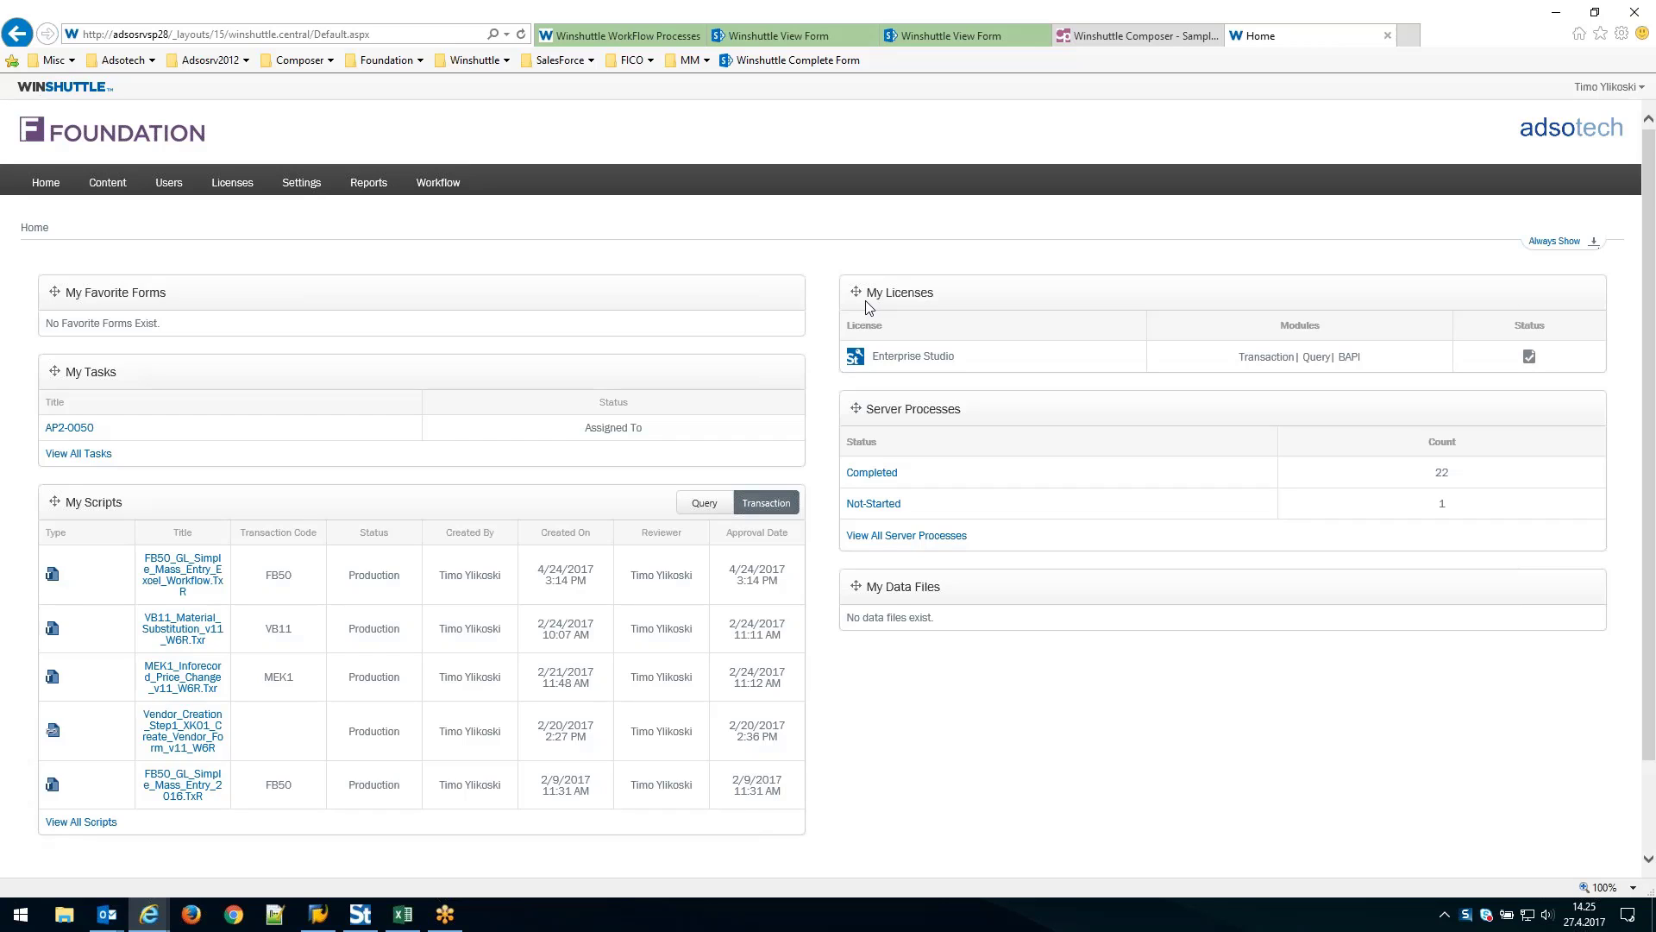
Open the workflow Processes page and examine the draft, running and completed processes.
mouse_move(436, 188)
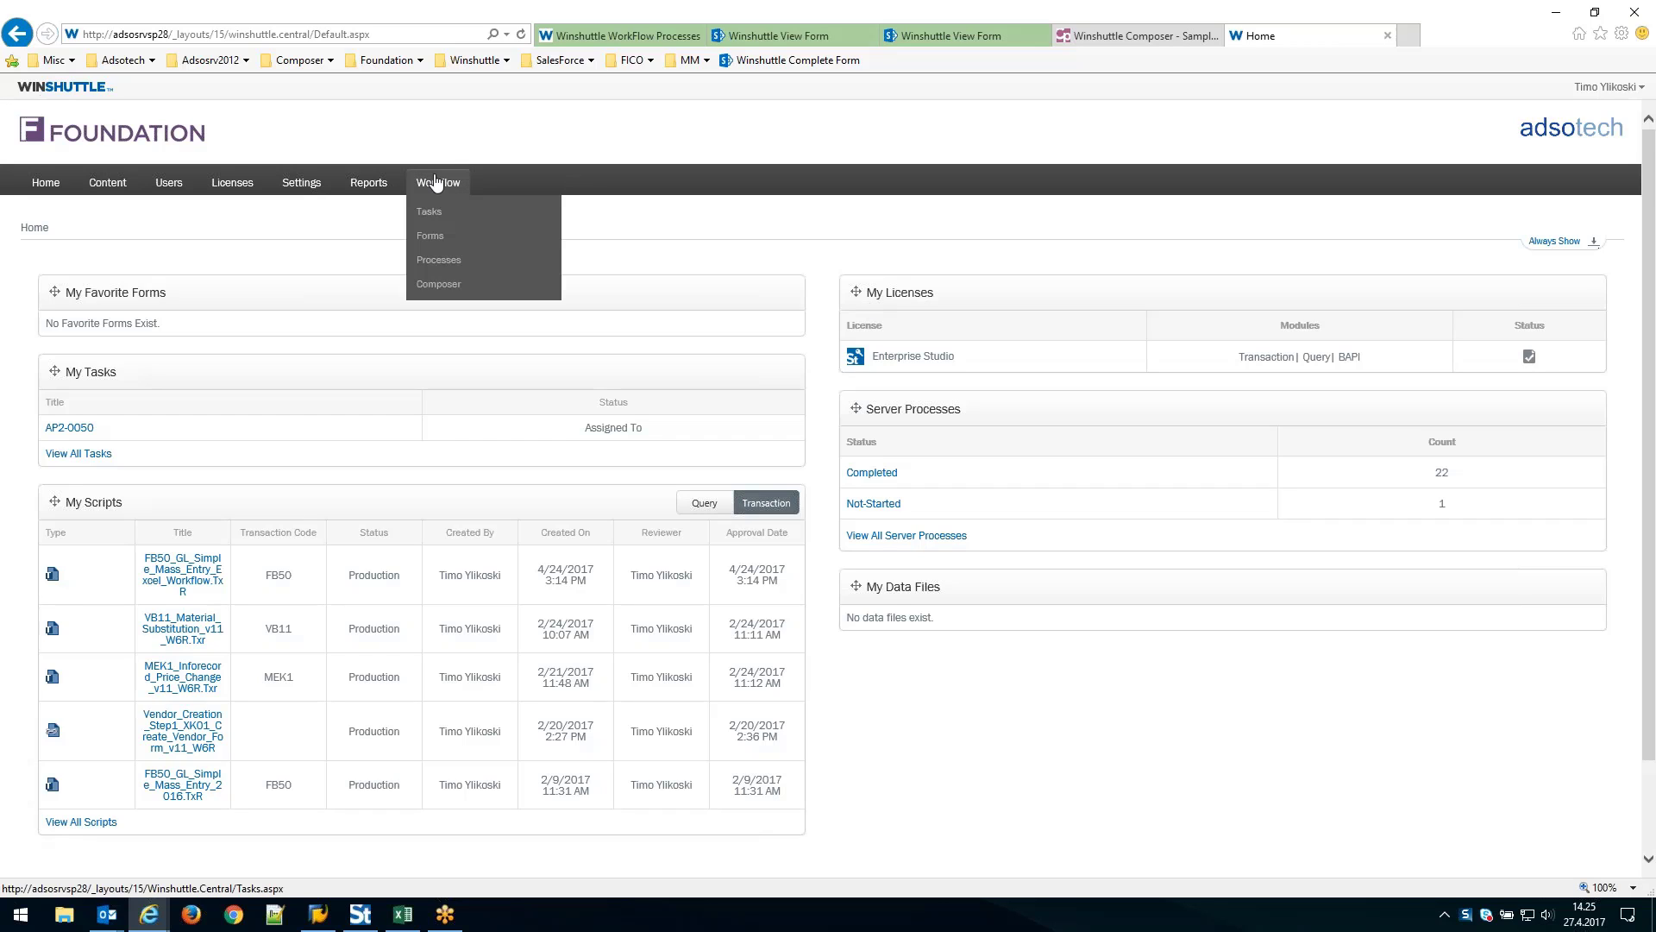
click(438, 272)
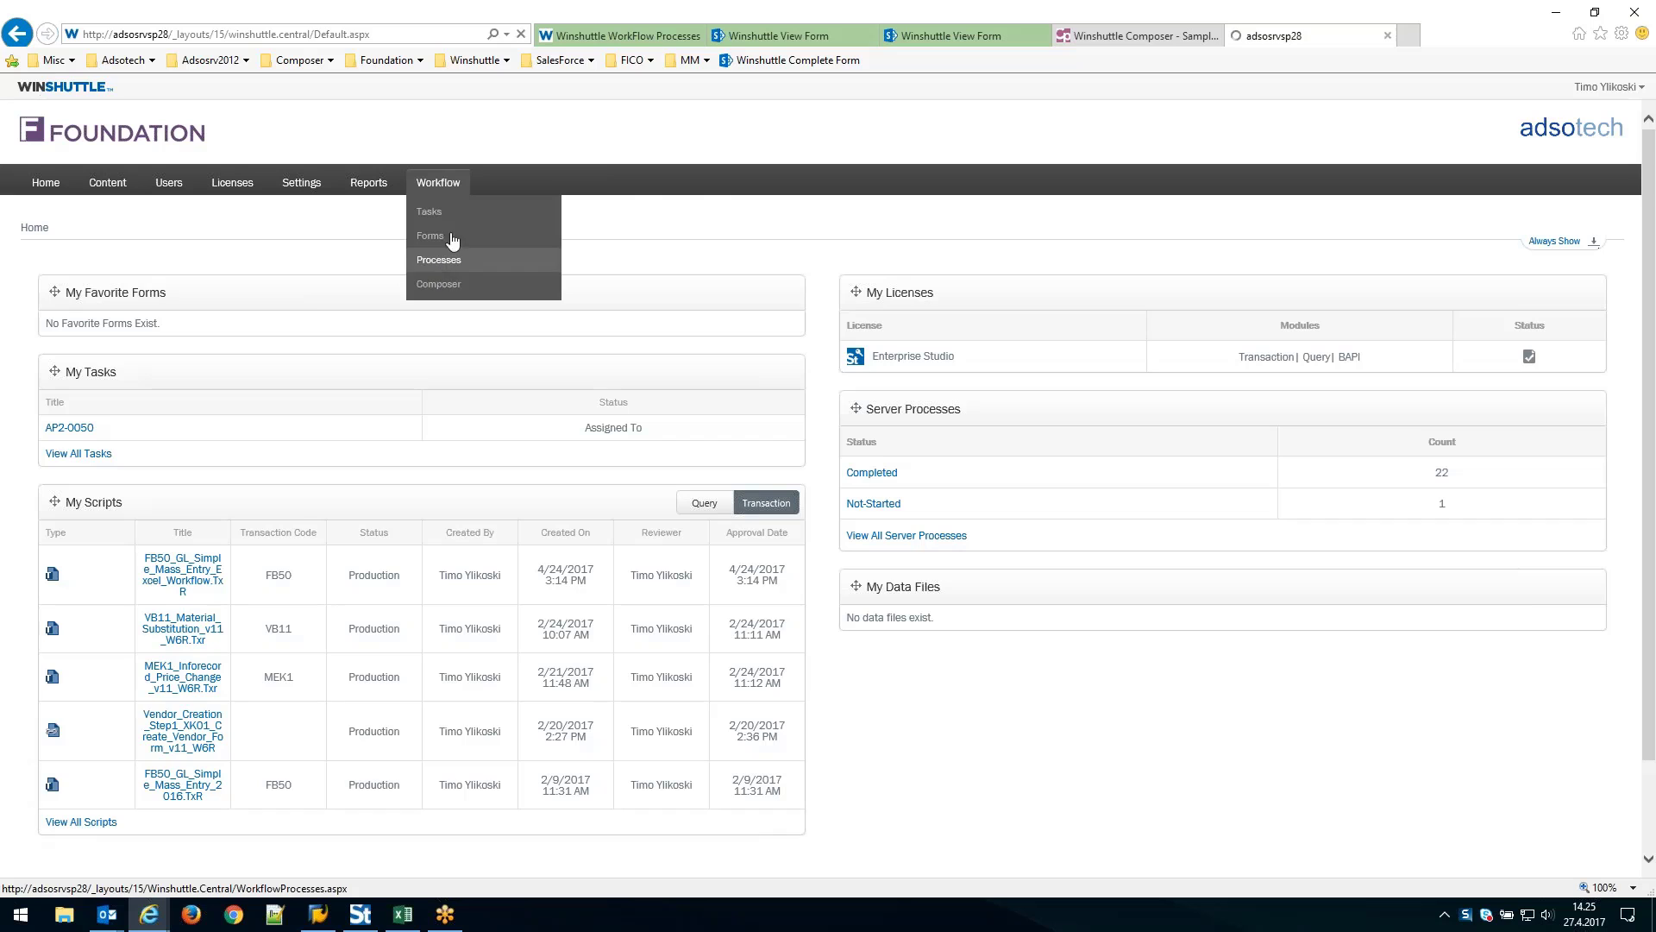
scroll(599, 483, down, 4)
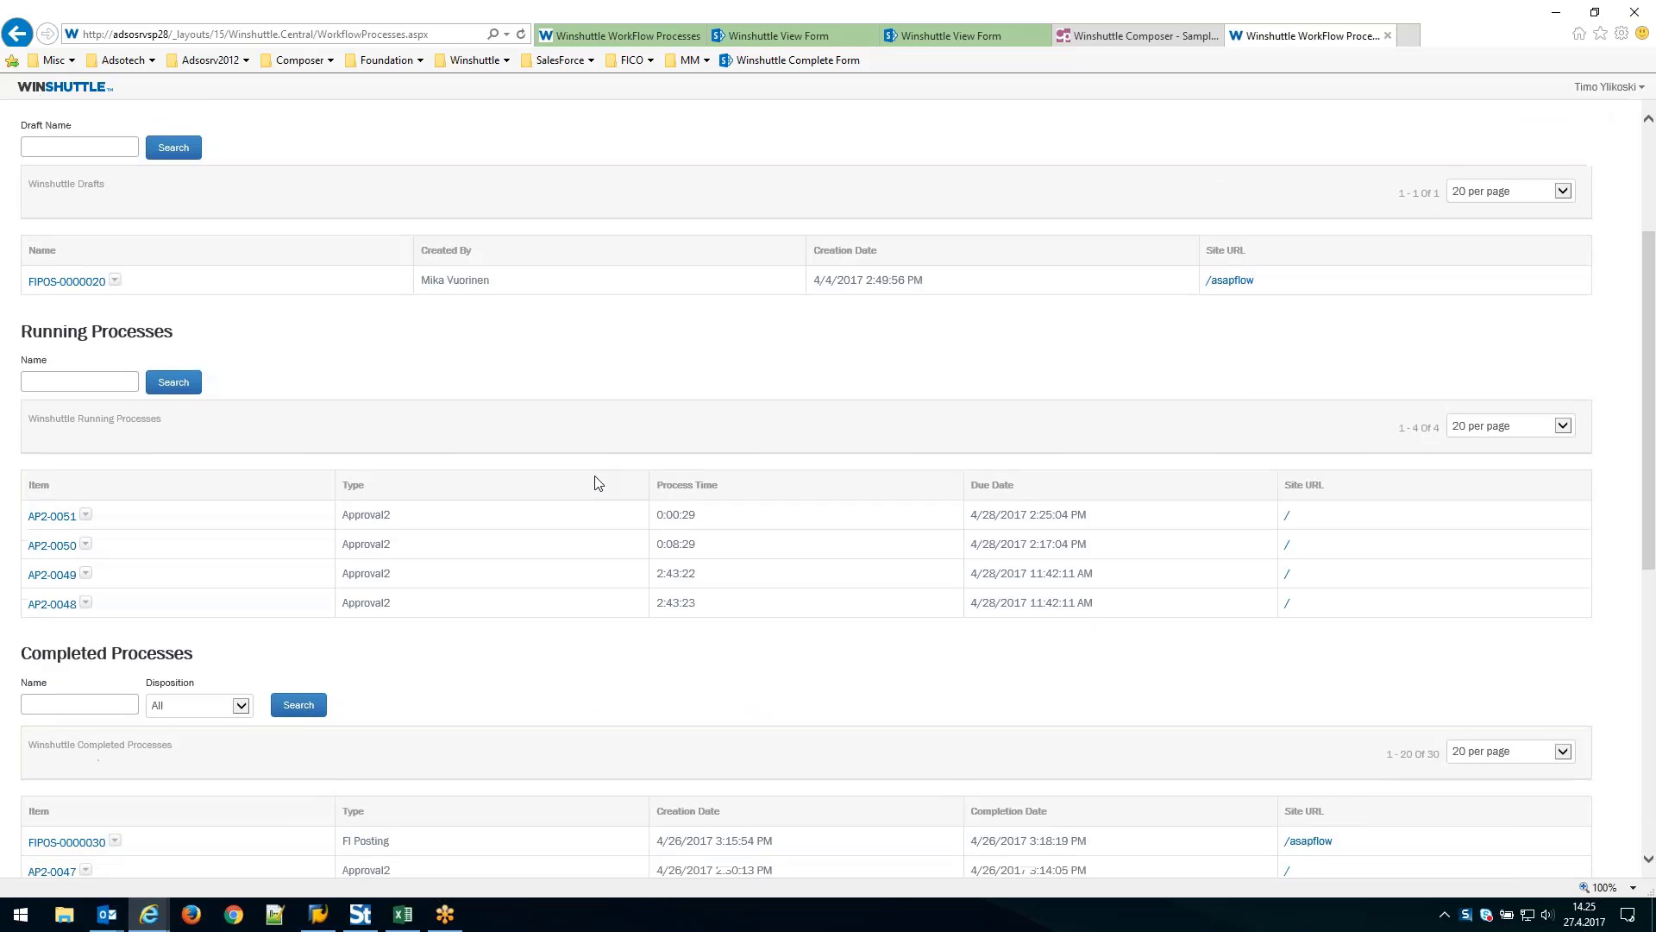
scroll(595, 481, up, 1)
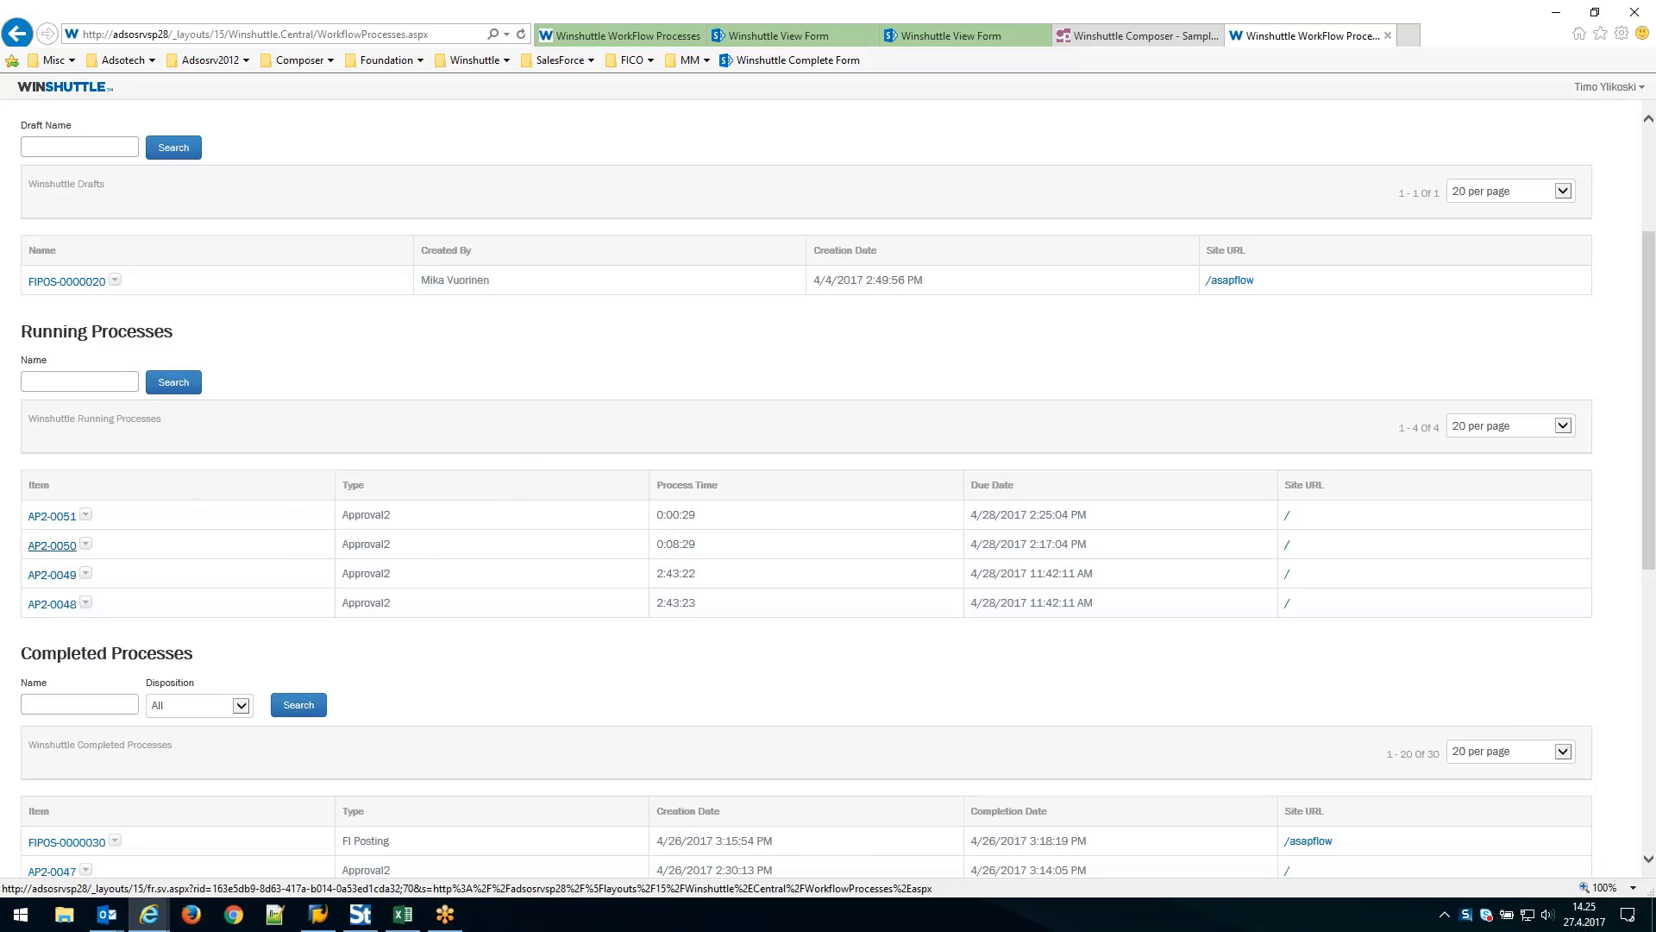
scroll(474, 328, down, 5)
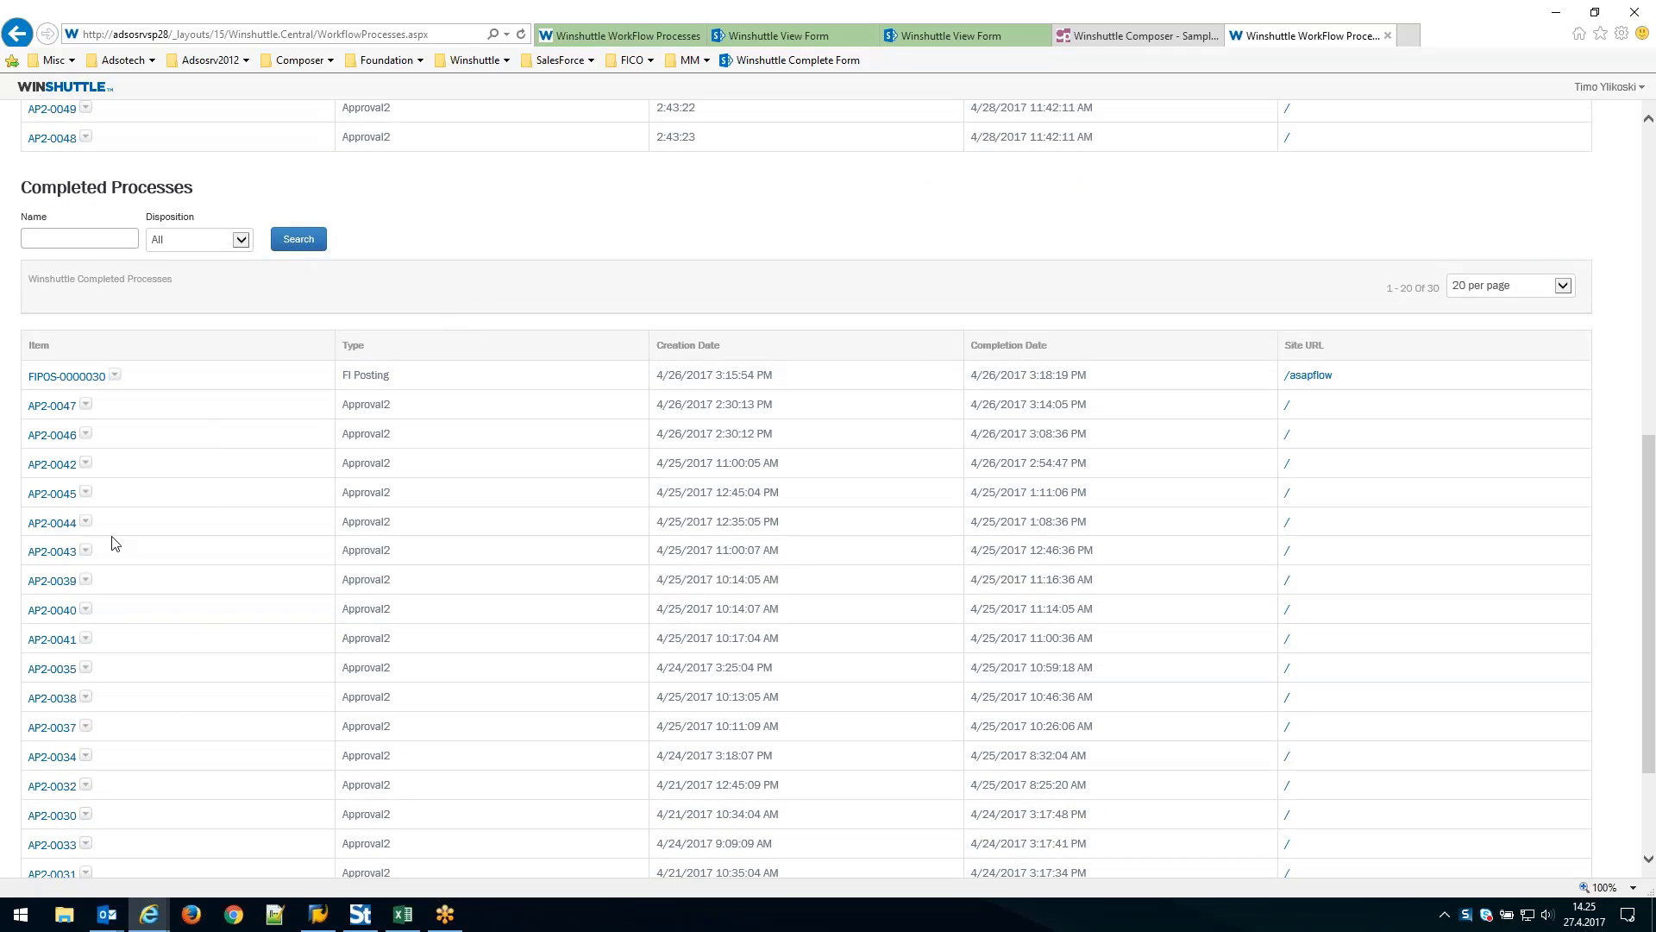
scroll(120, 443, down, 1)
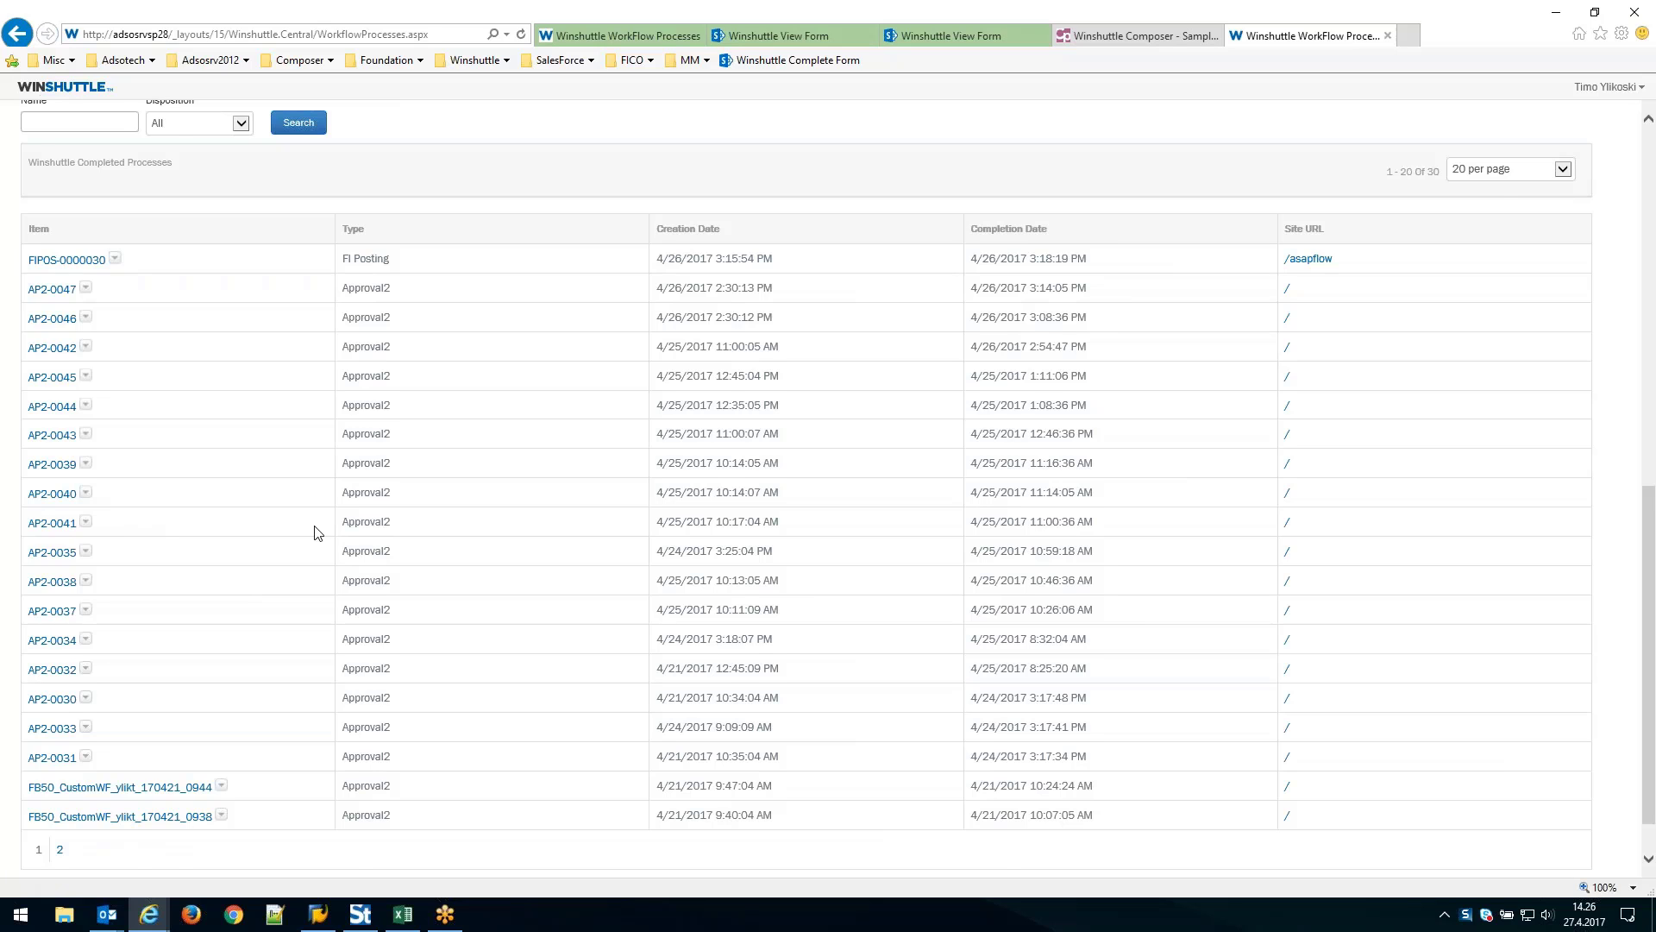
scroll(315, 532, up, 7)
scroll(315, 532, up, 1)
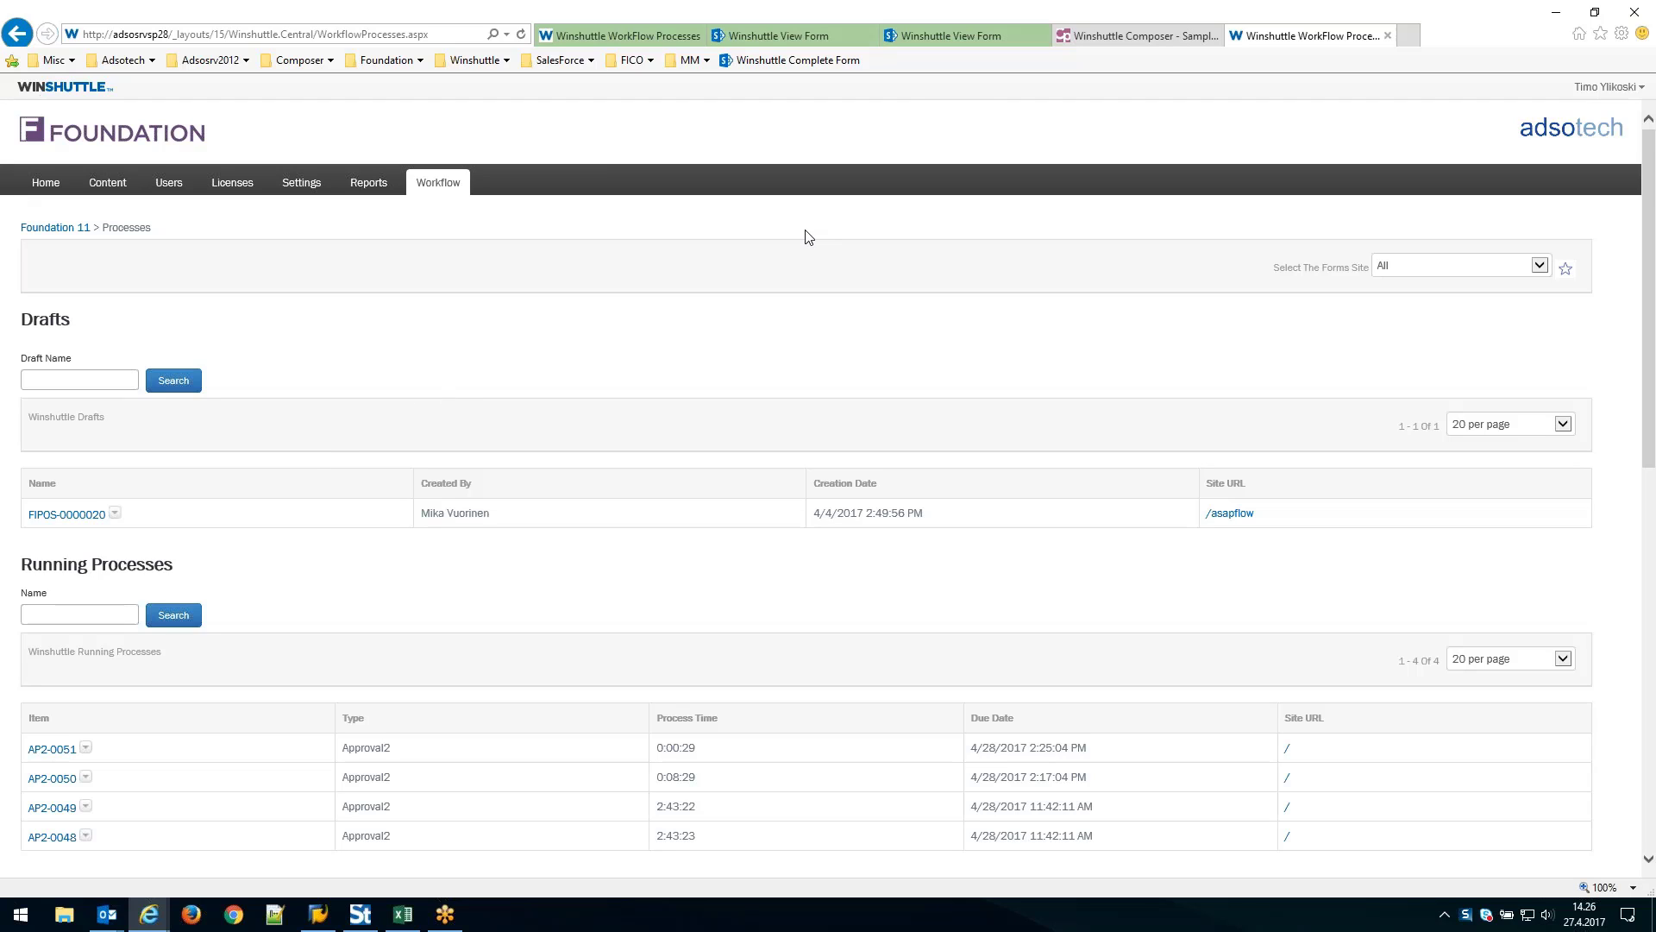
Switch to Winshuttle Composer and add a Team From Role swim lane named Manager with the Script Runner role.
click(1078, 36)
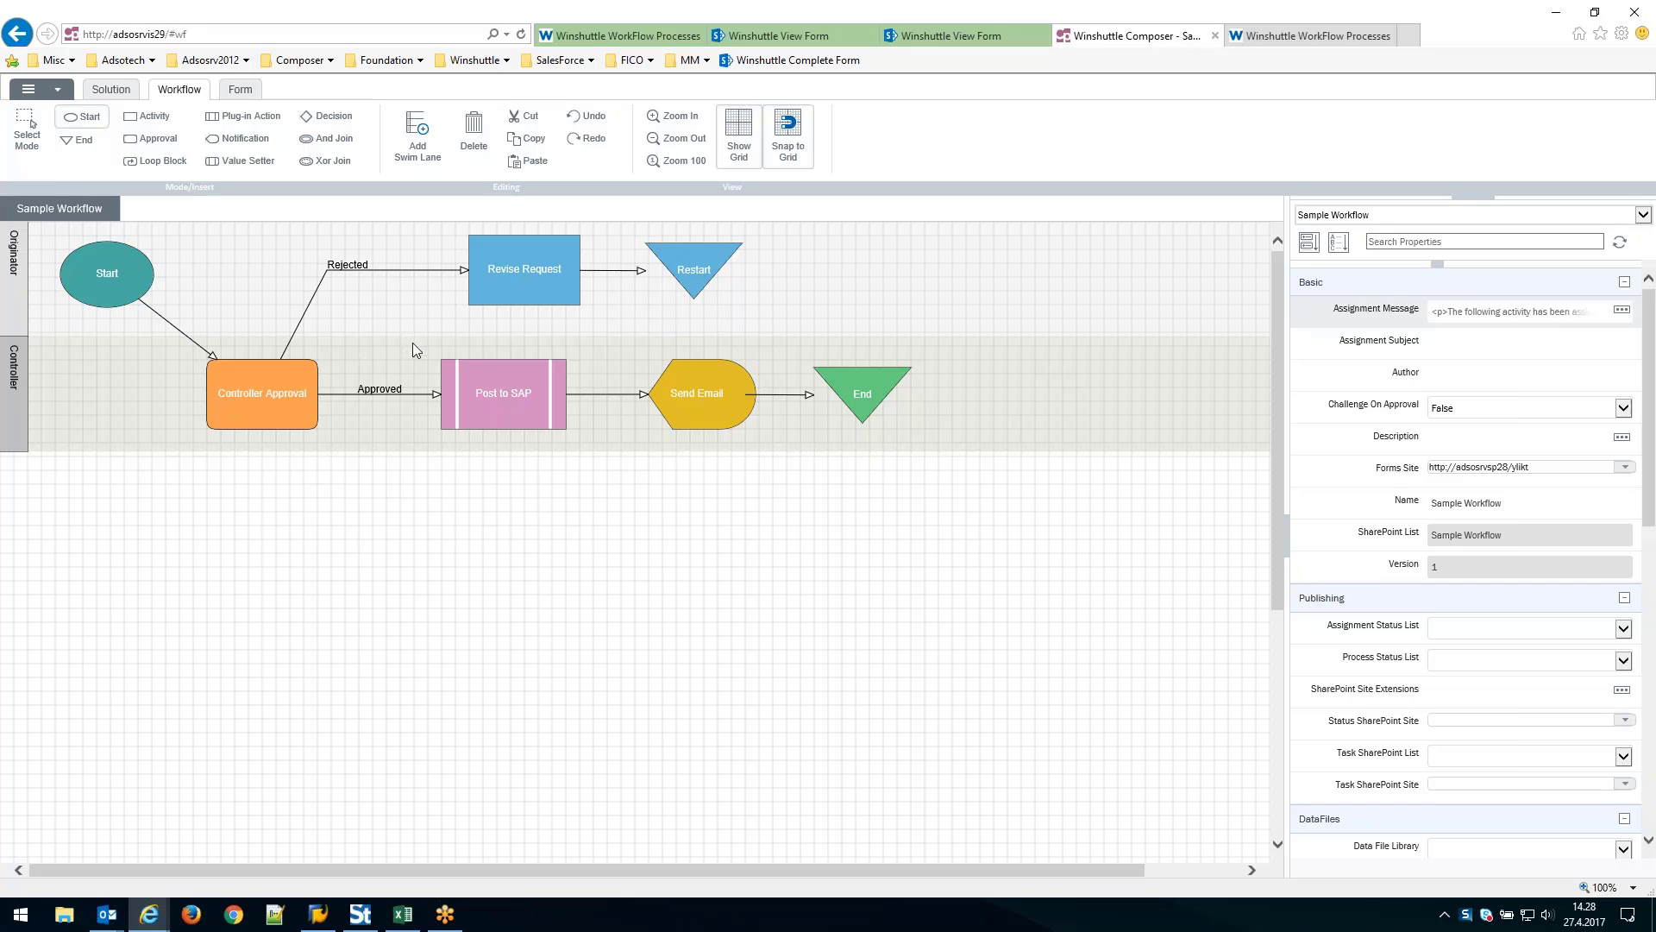
click(422, 144)
click(669, 440)
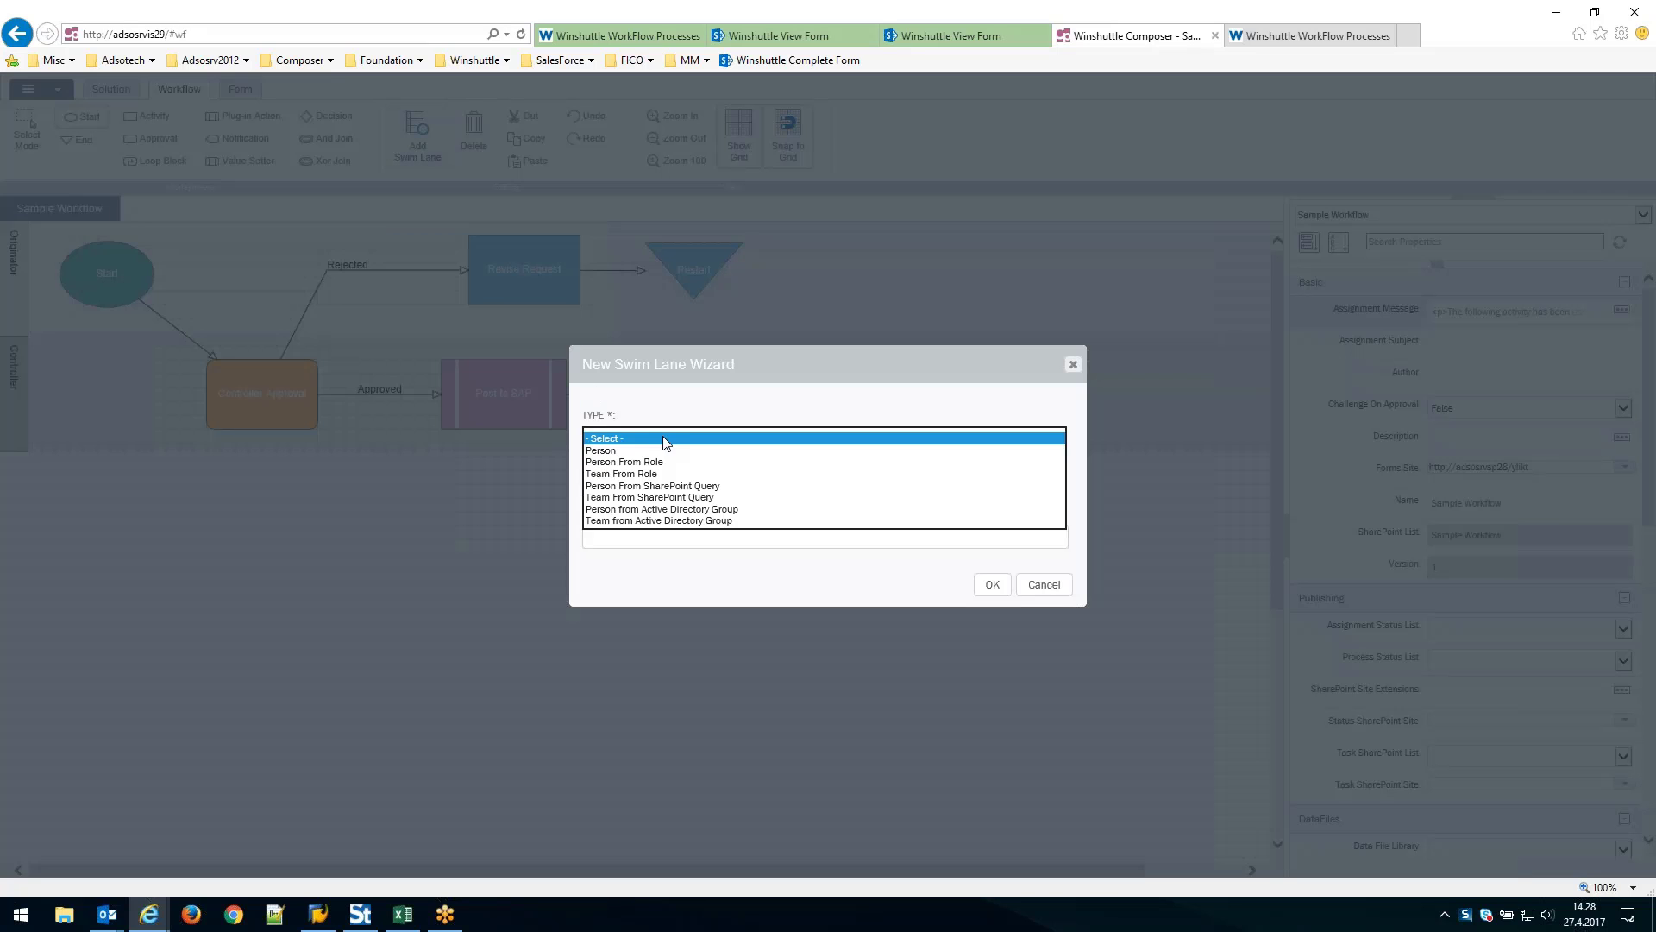
click(655, 473)
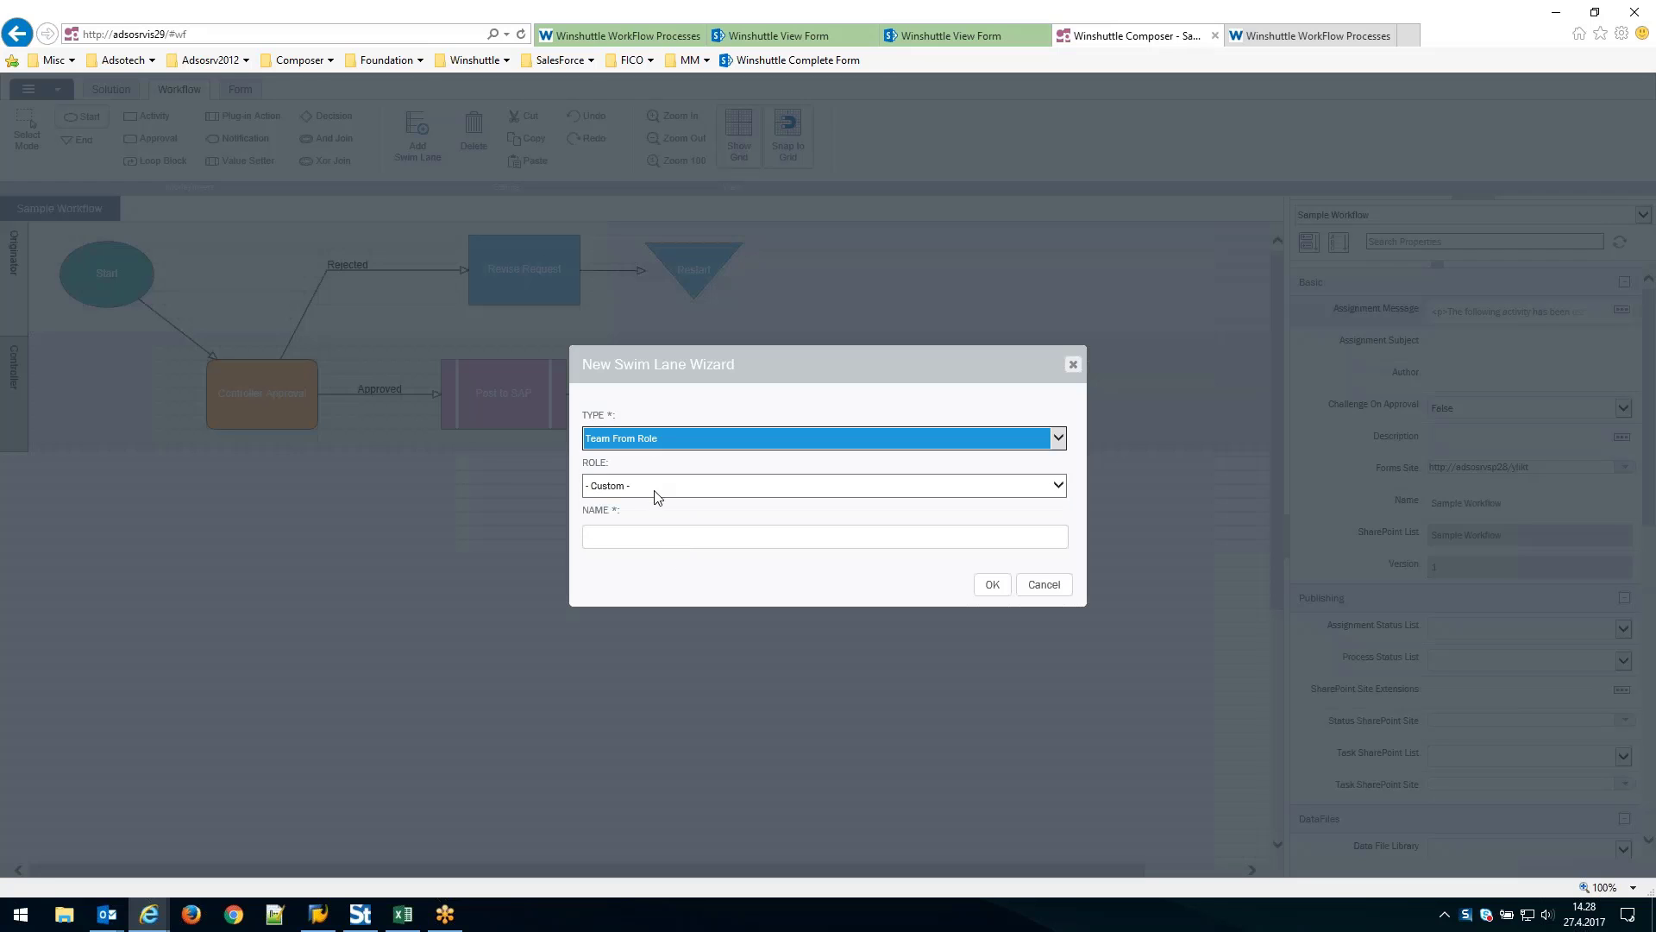
click(656, 489)
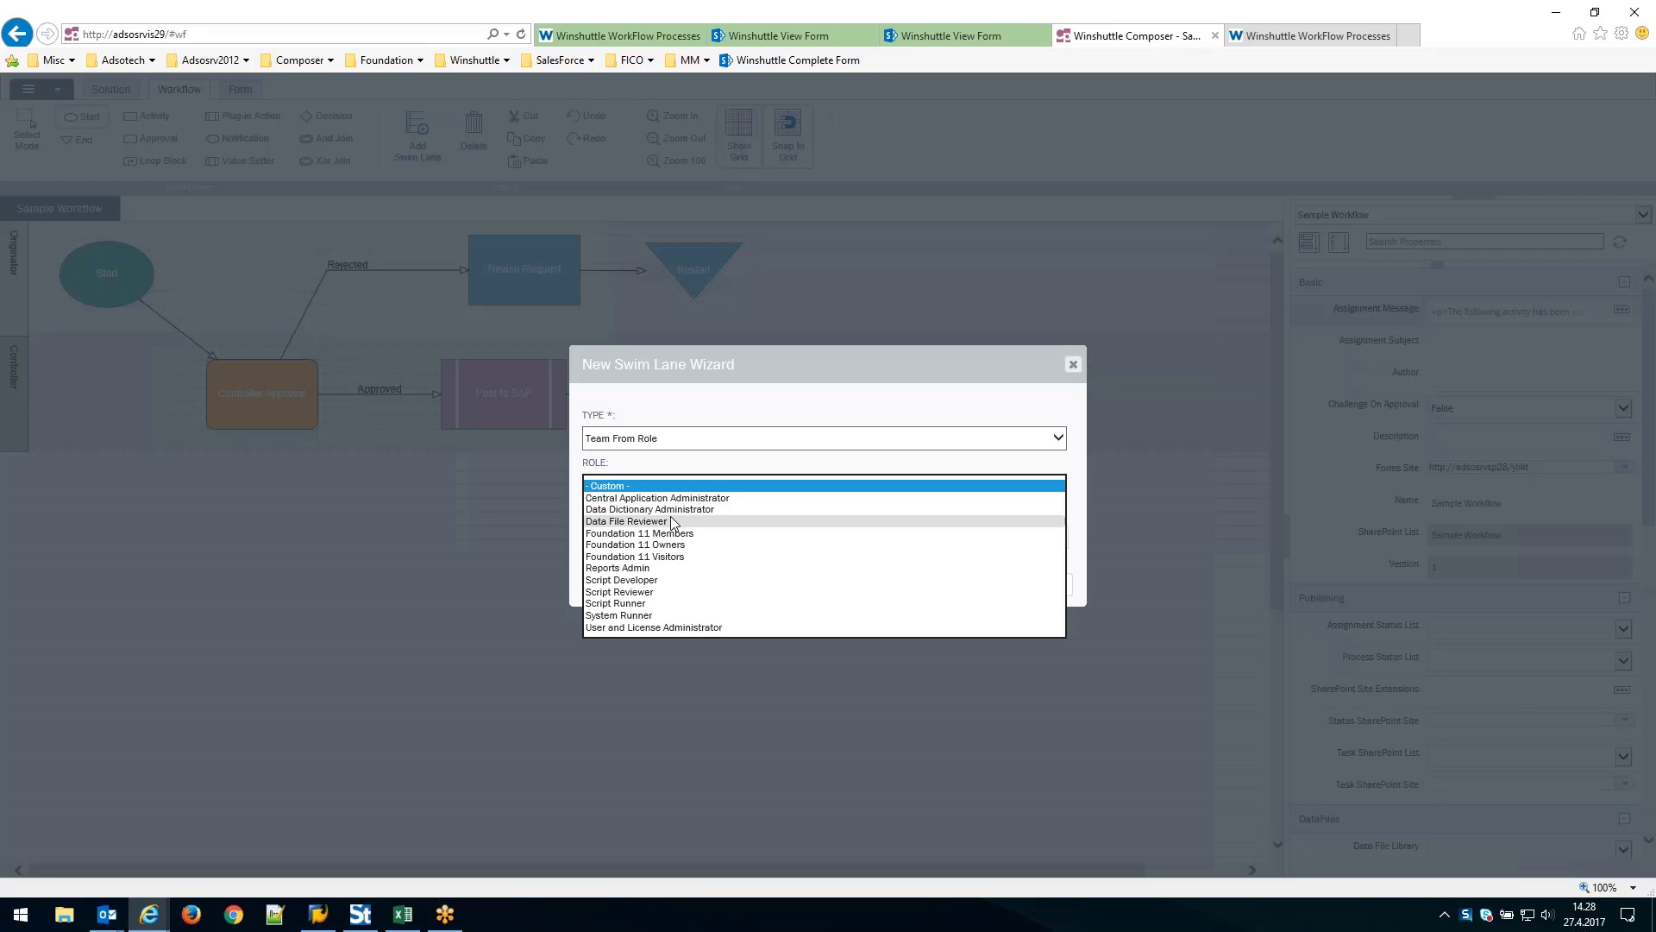
click(673, 604)
click(679, 537)
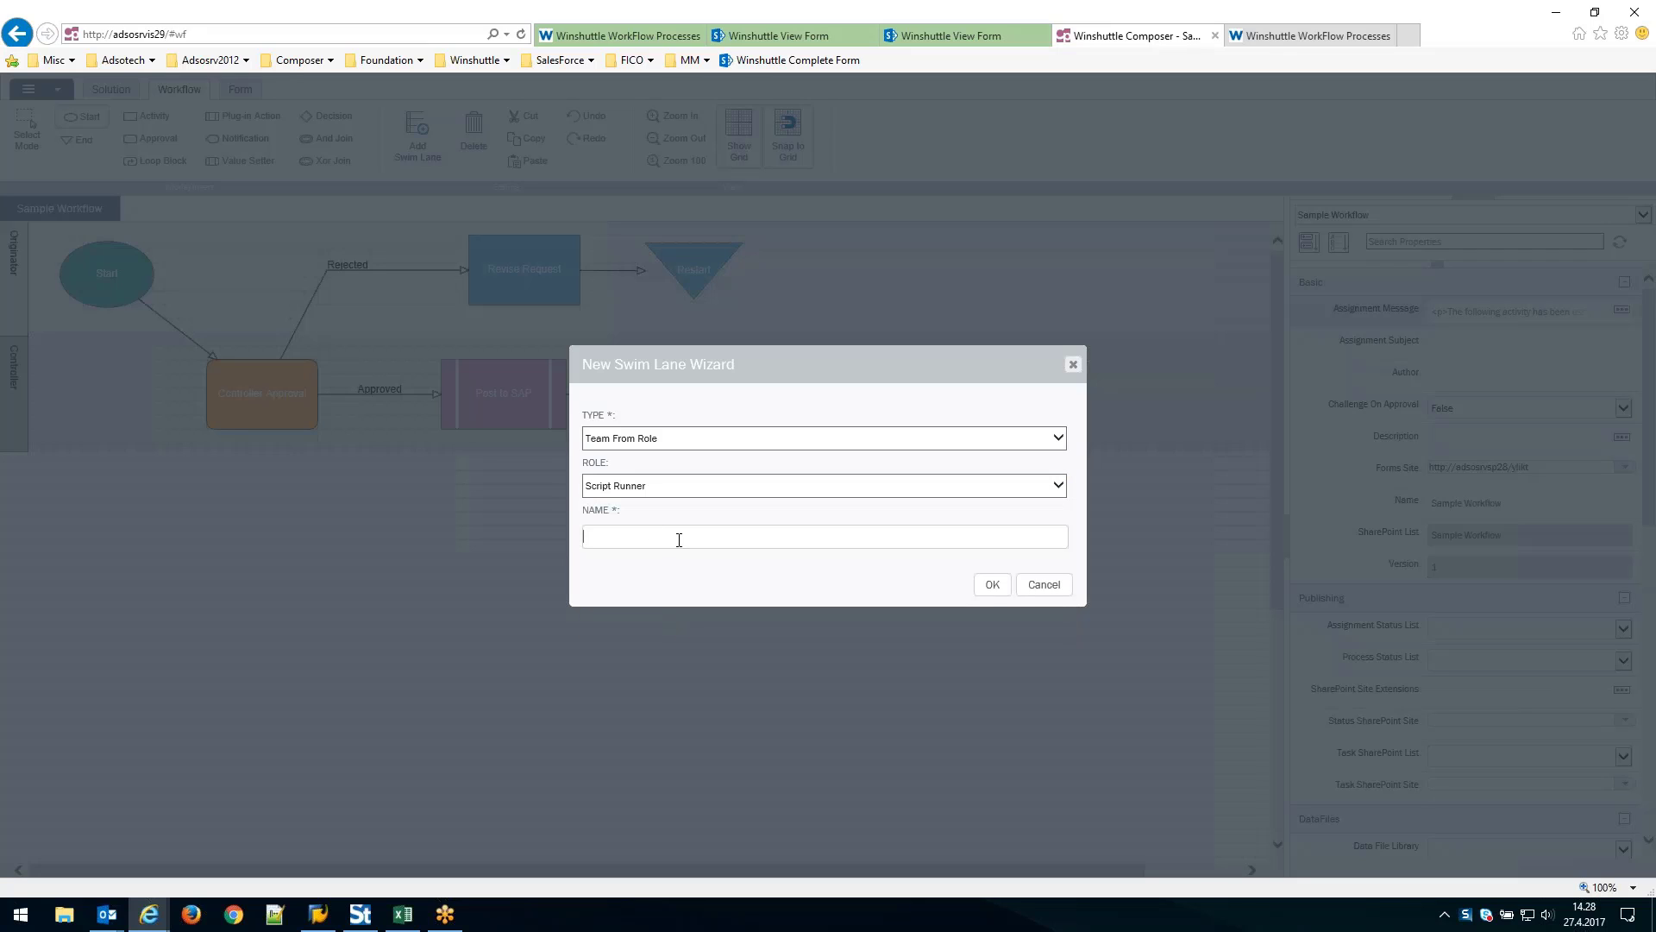
text(Manager)
click(991, 584)
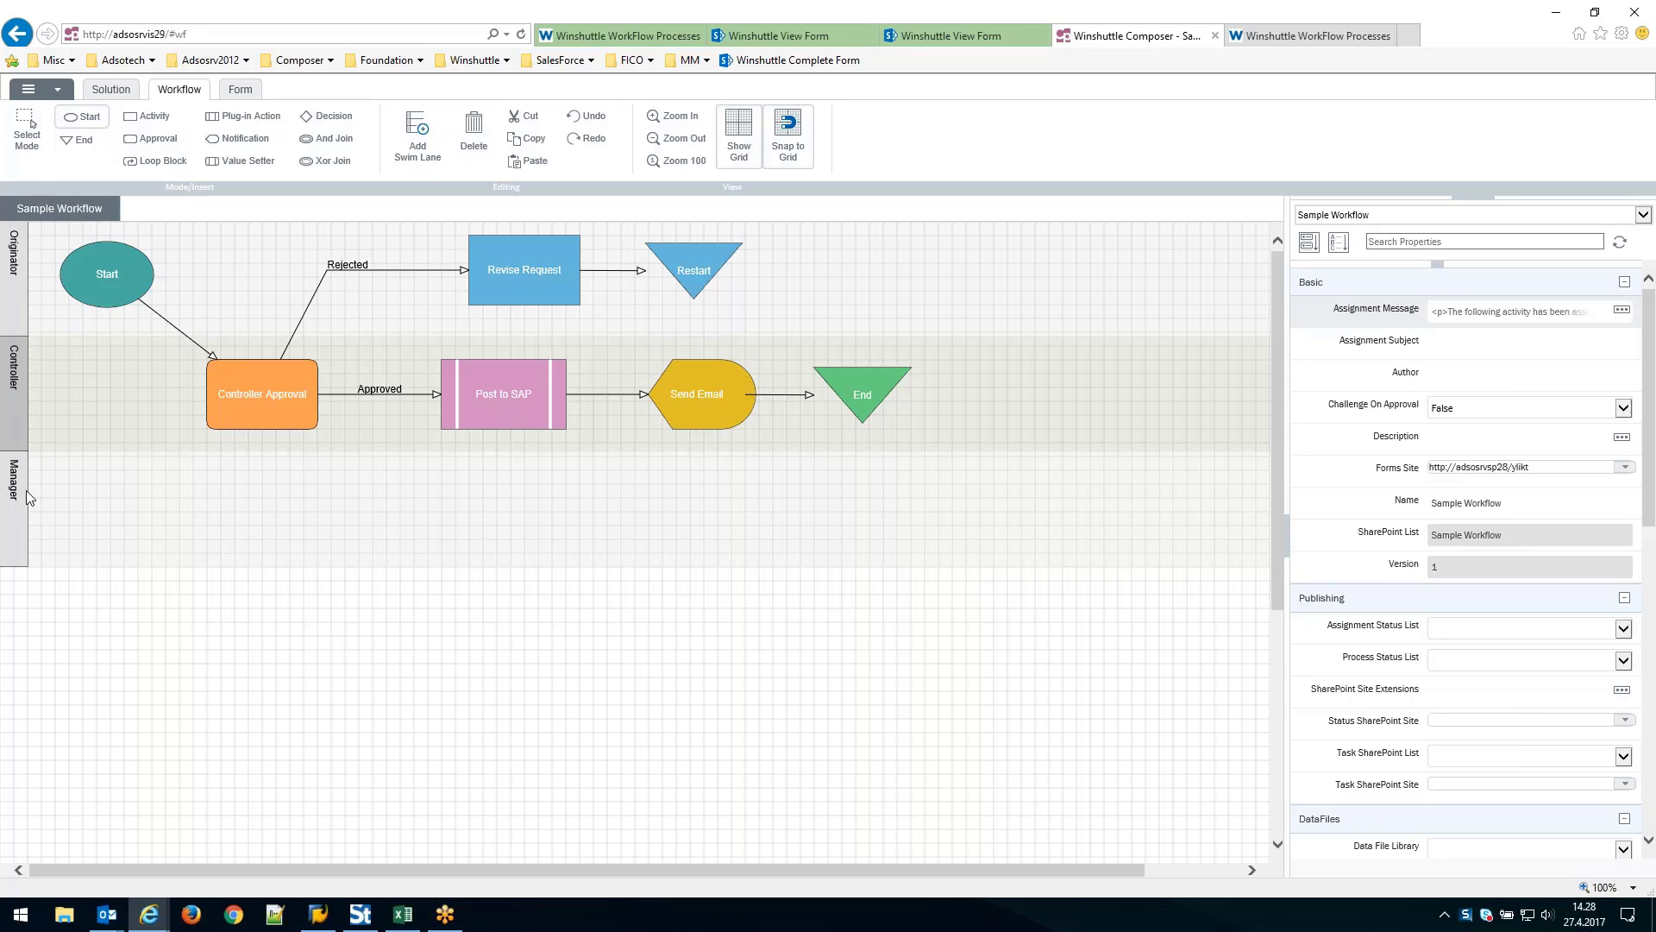
Place an Approval node in the Manager lane, name it Manager Approval, and shift it slightly towards Controller Approval.
click(156, 142)
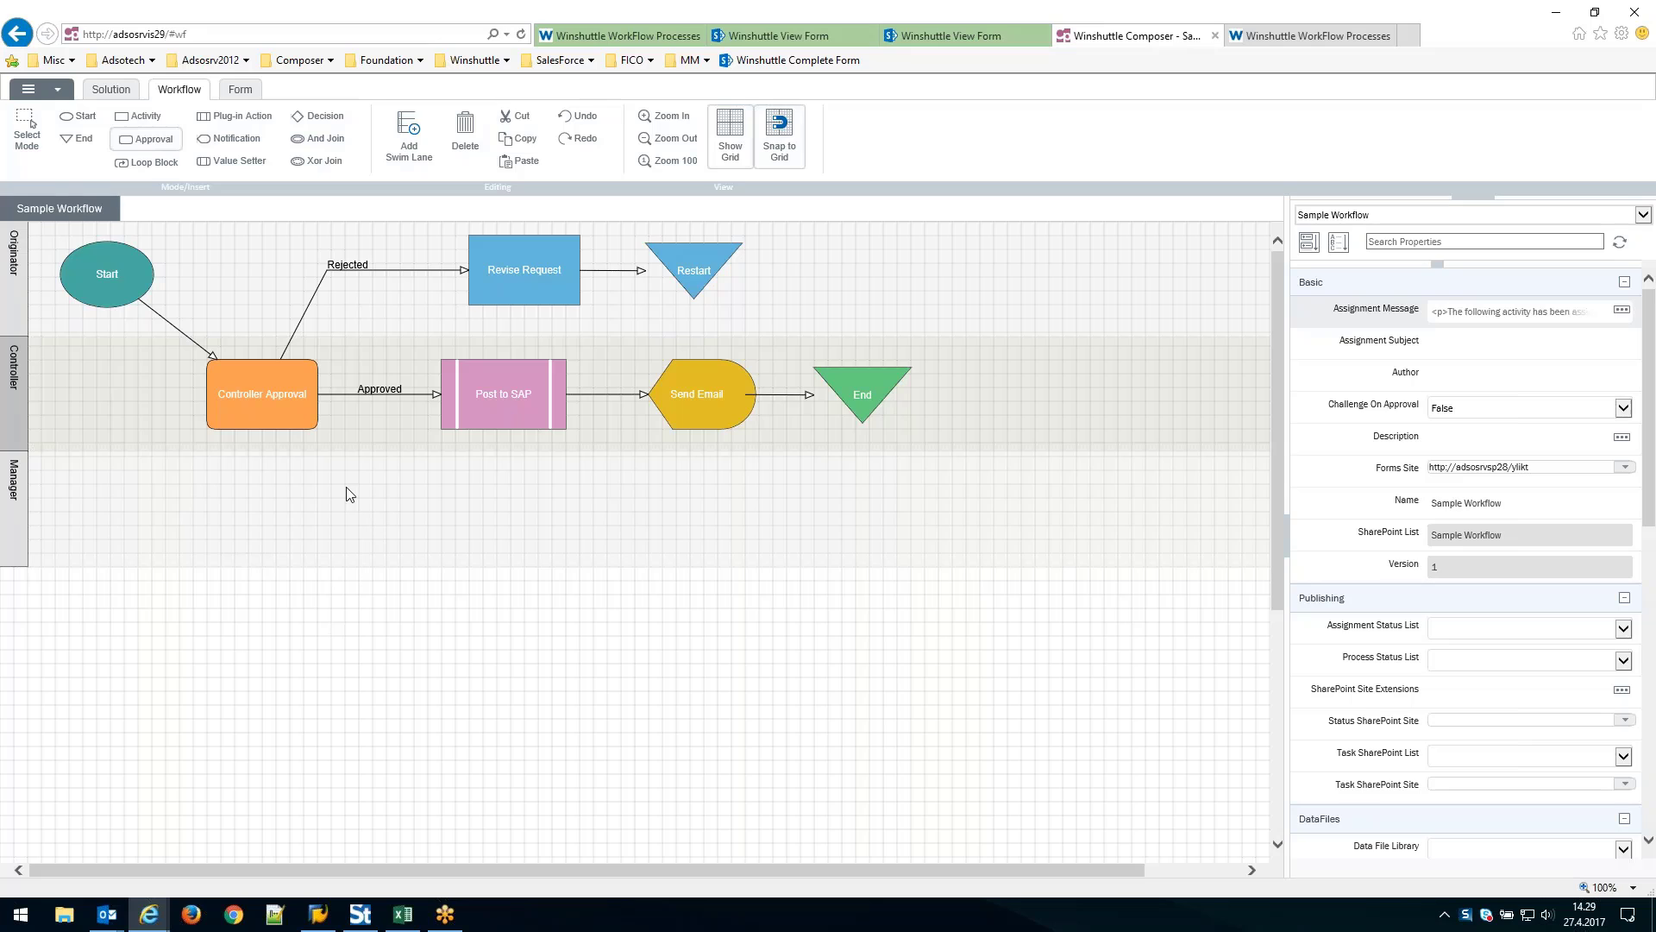
drag(351, 489, 485, 559)
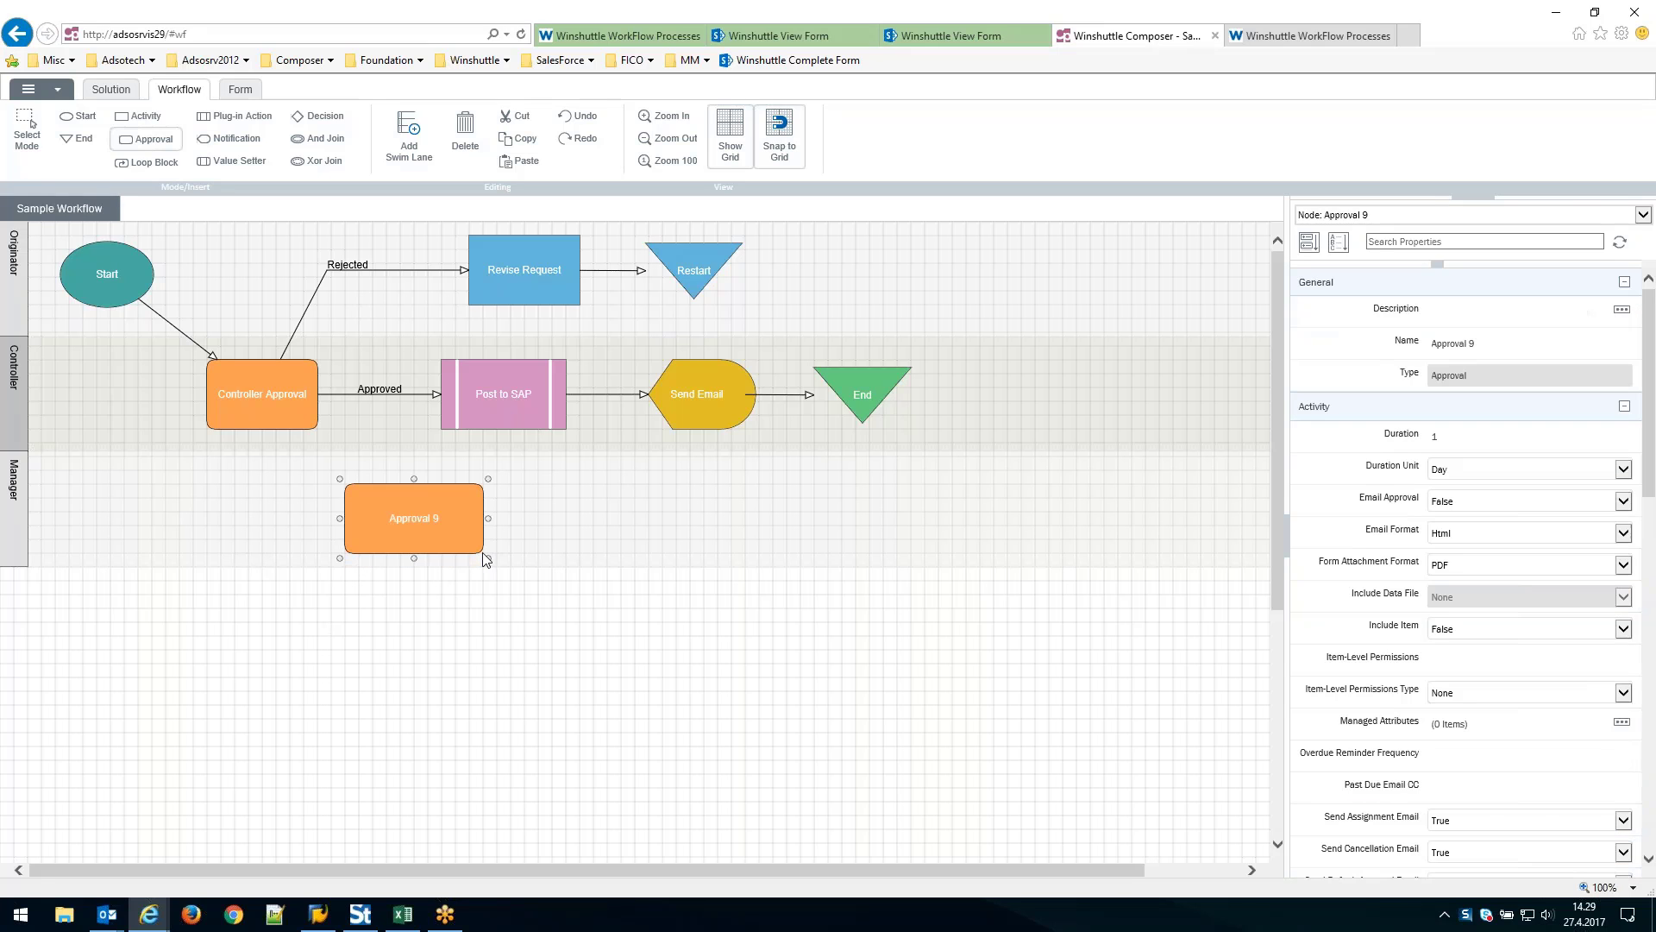
click(1510, 342)
drag(1510, 342, 1408, 353)
text(M)
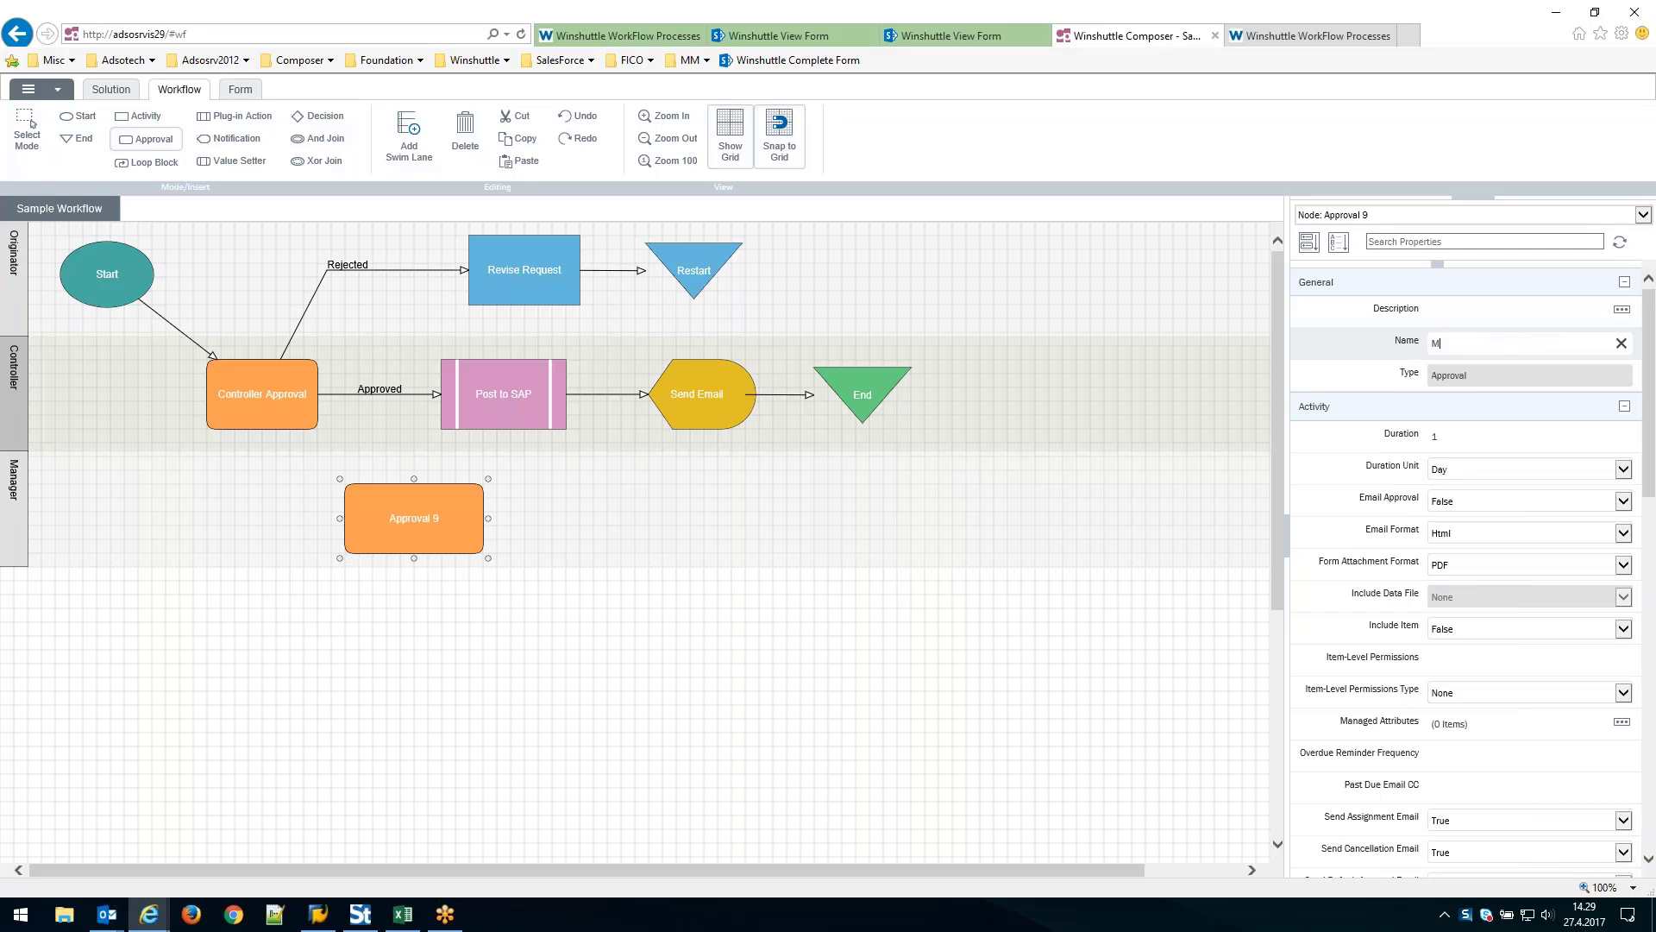
text(anager Approval)
key(Return)
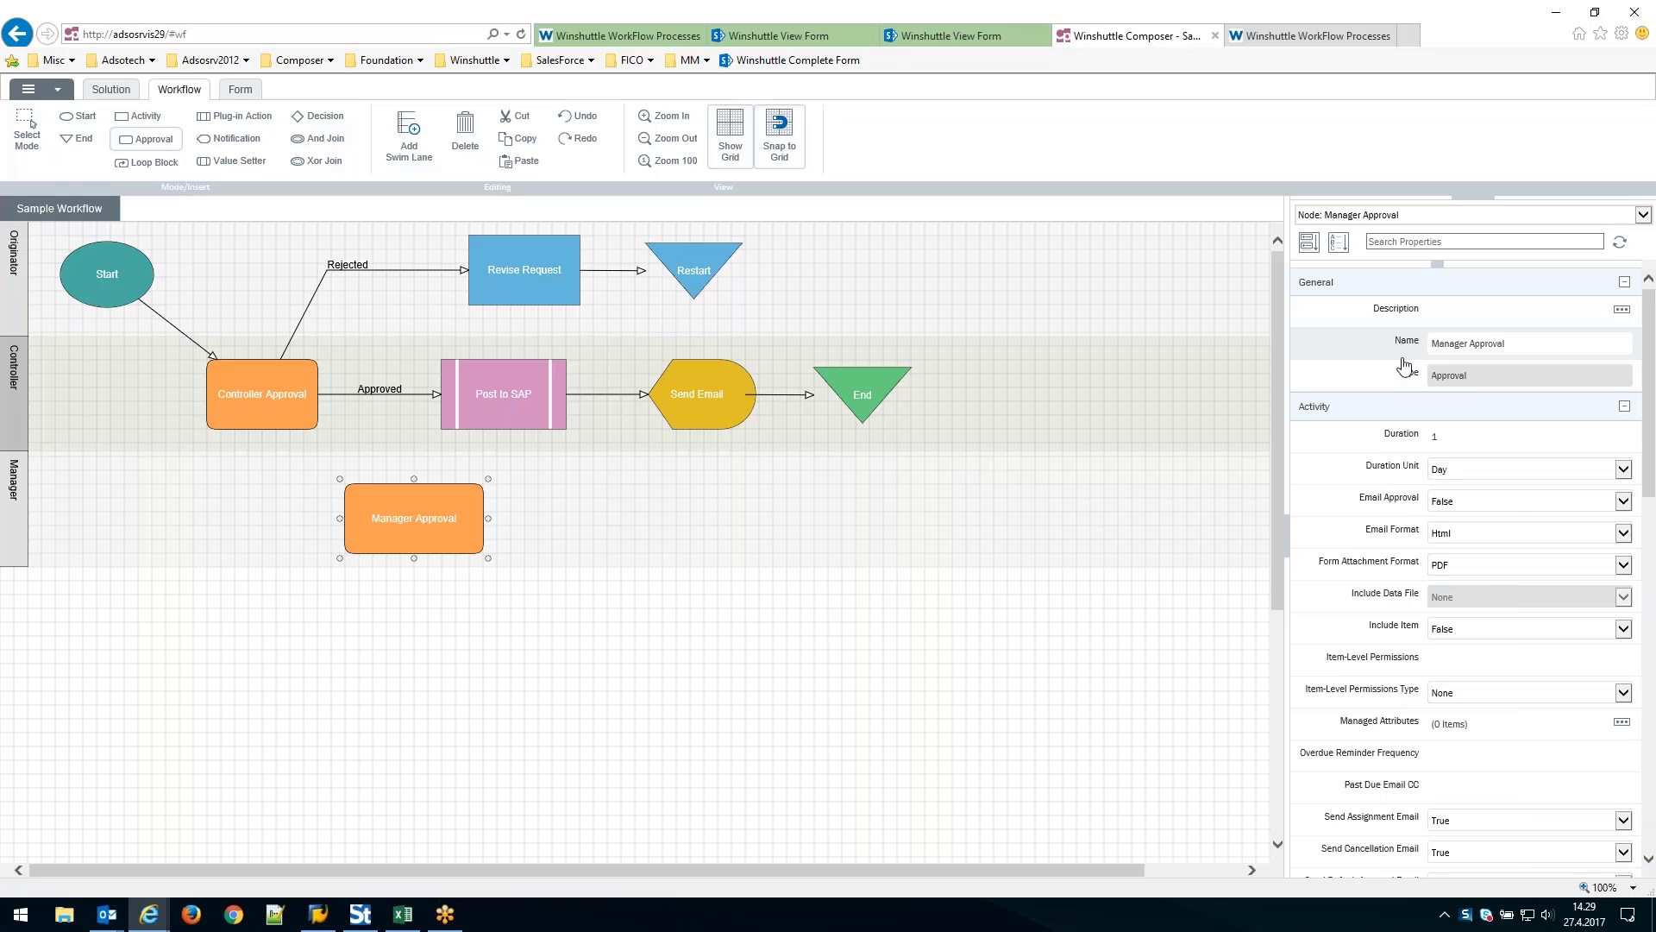
drag(444, 505, 422, 504)
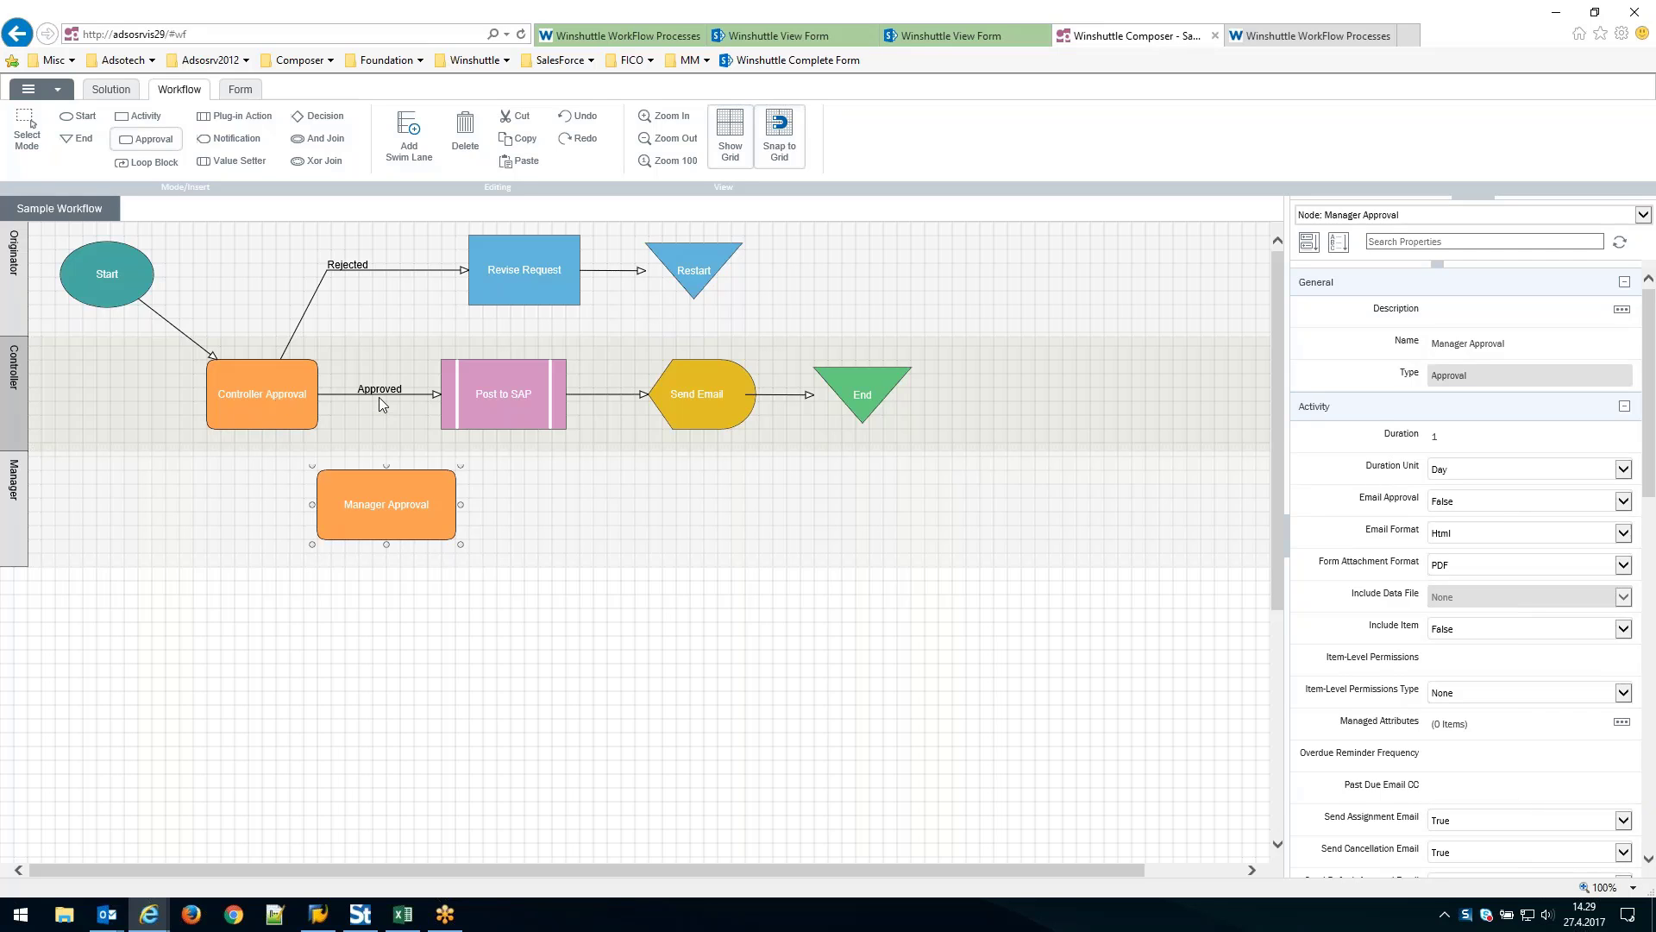
Reroute Controller Approval's Approved transition from Post to SAP to the Manager Approval node.
click(426, 395)
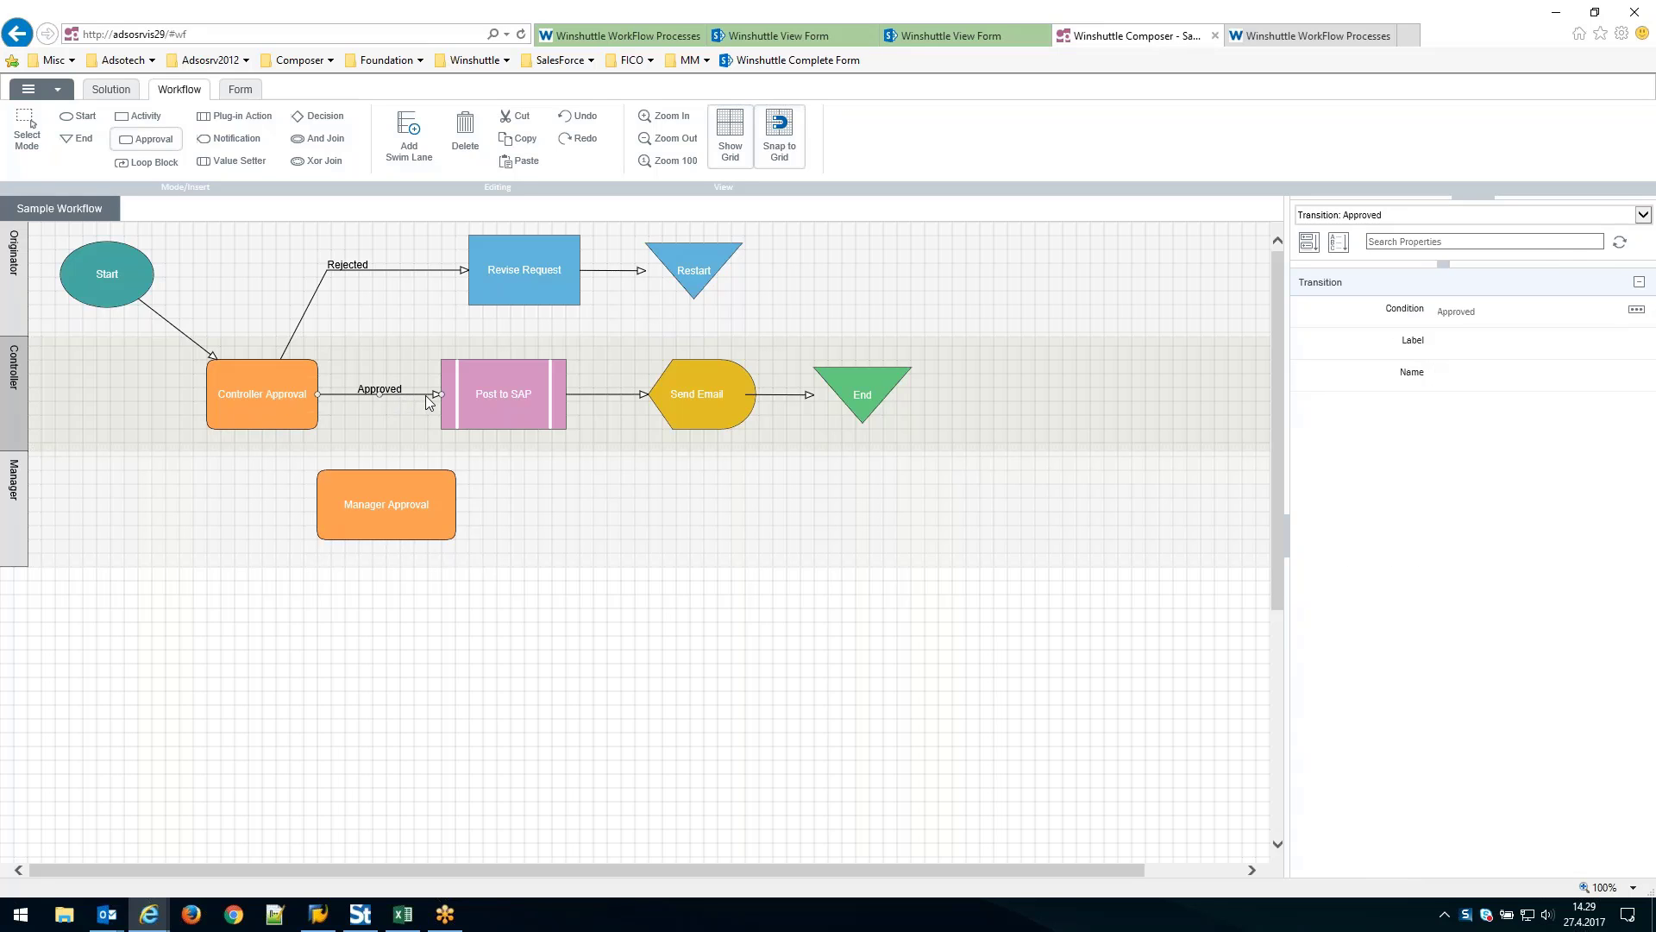
drag(437, 395, 387, 503)
click(384, 504)
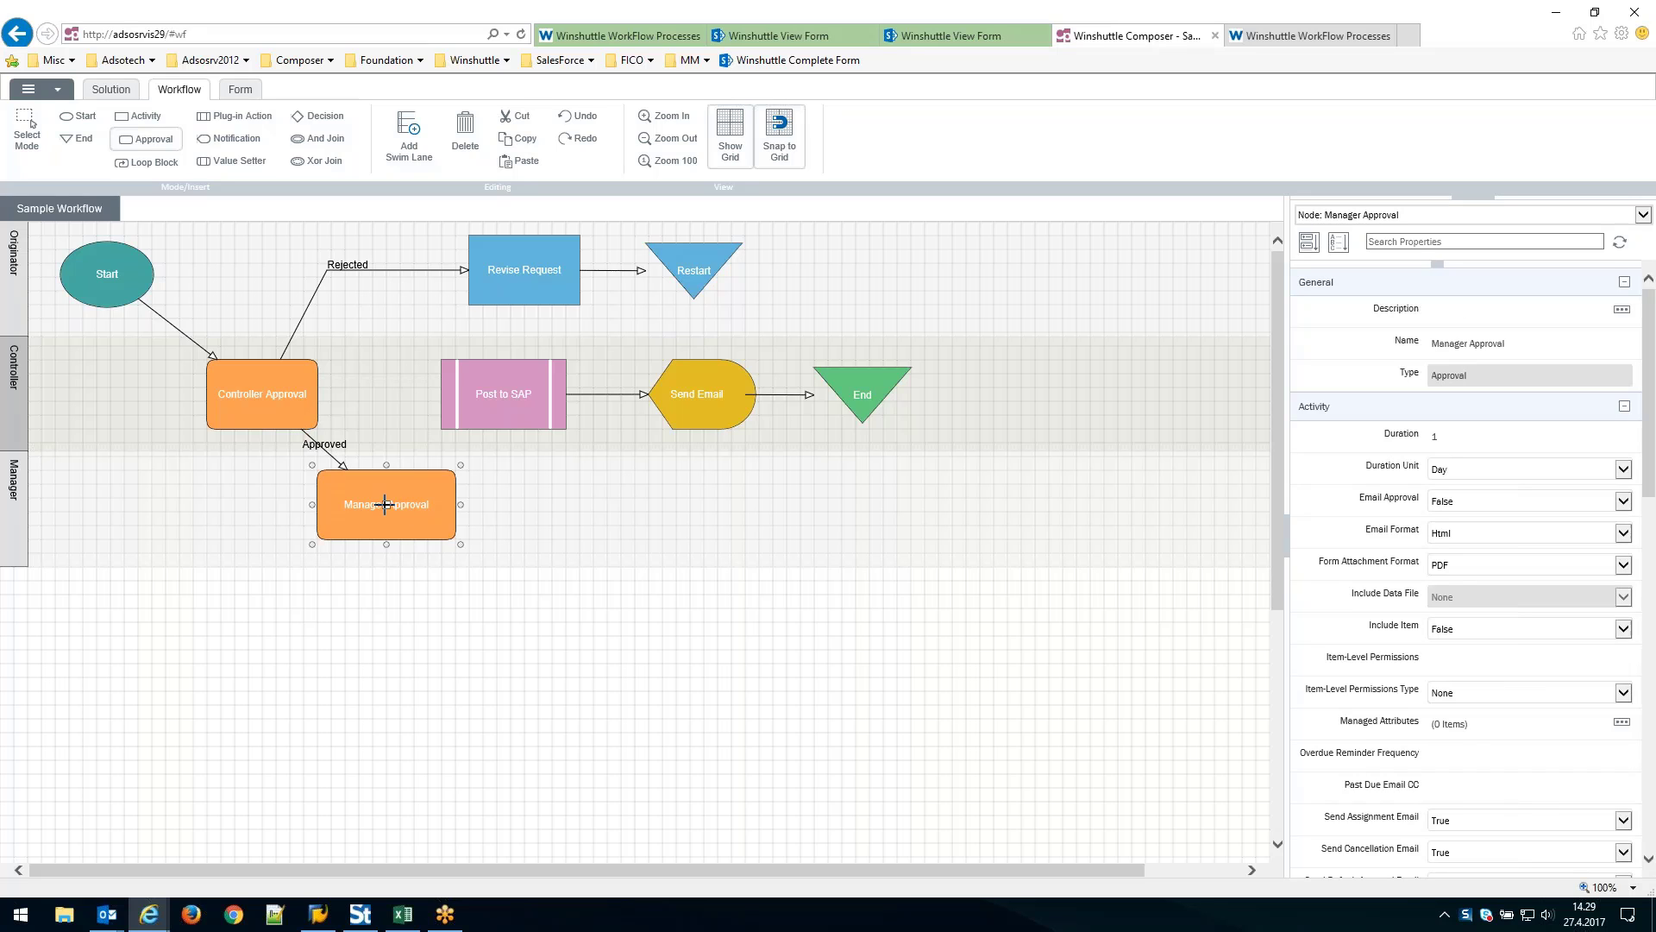
Connect Manager Approval to Post to SAP with the condition Approved("Manager Approval").
drag(385, 504, 553, 391)
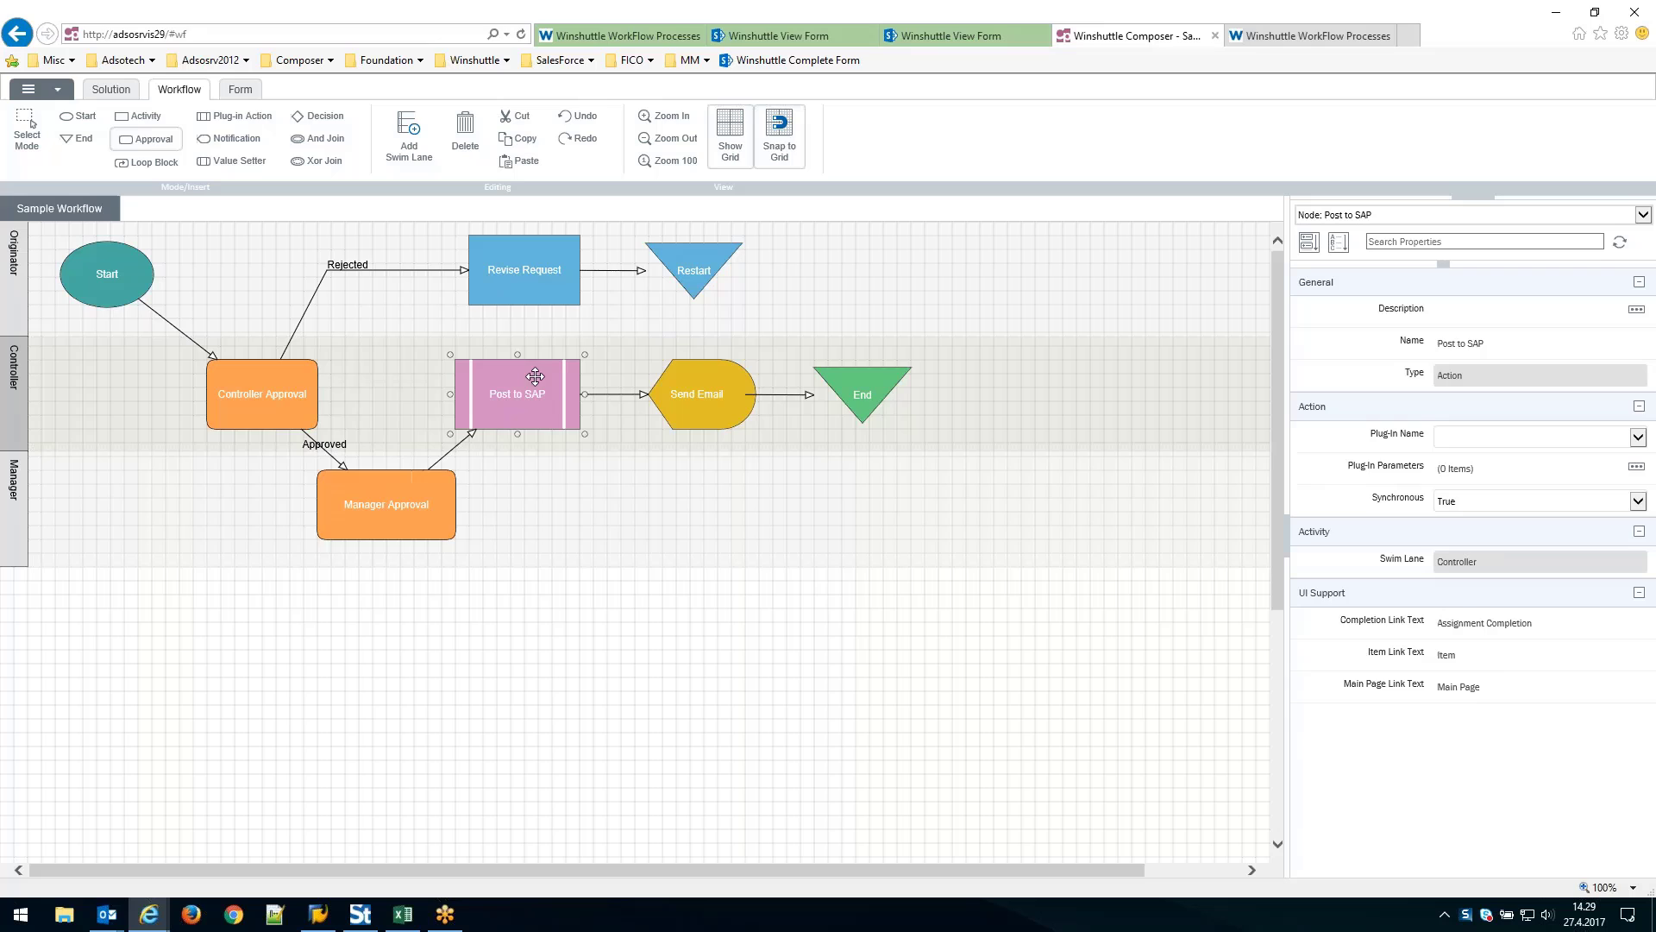
click(533, 567)
click(448, 451)
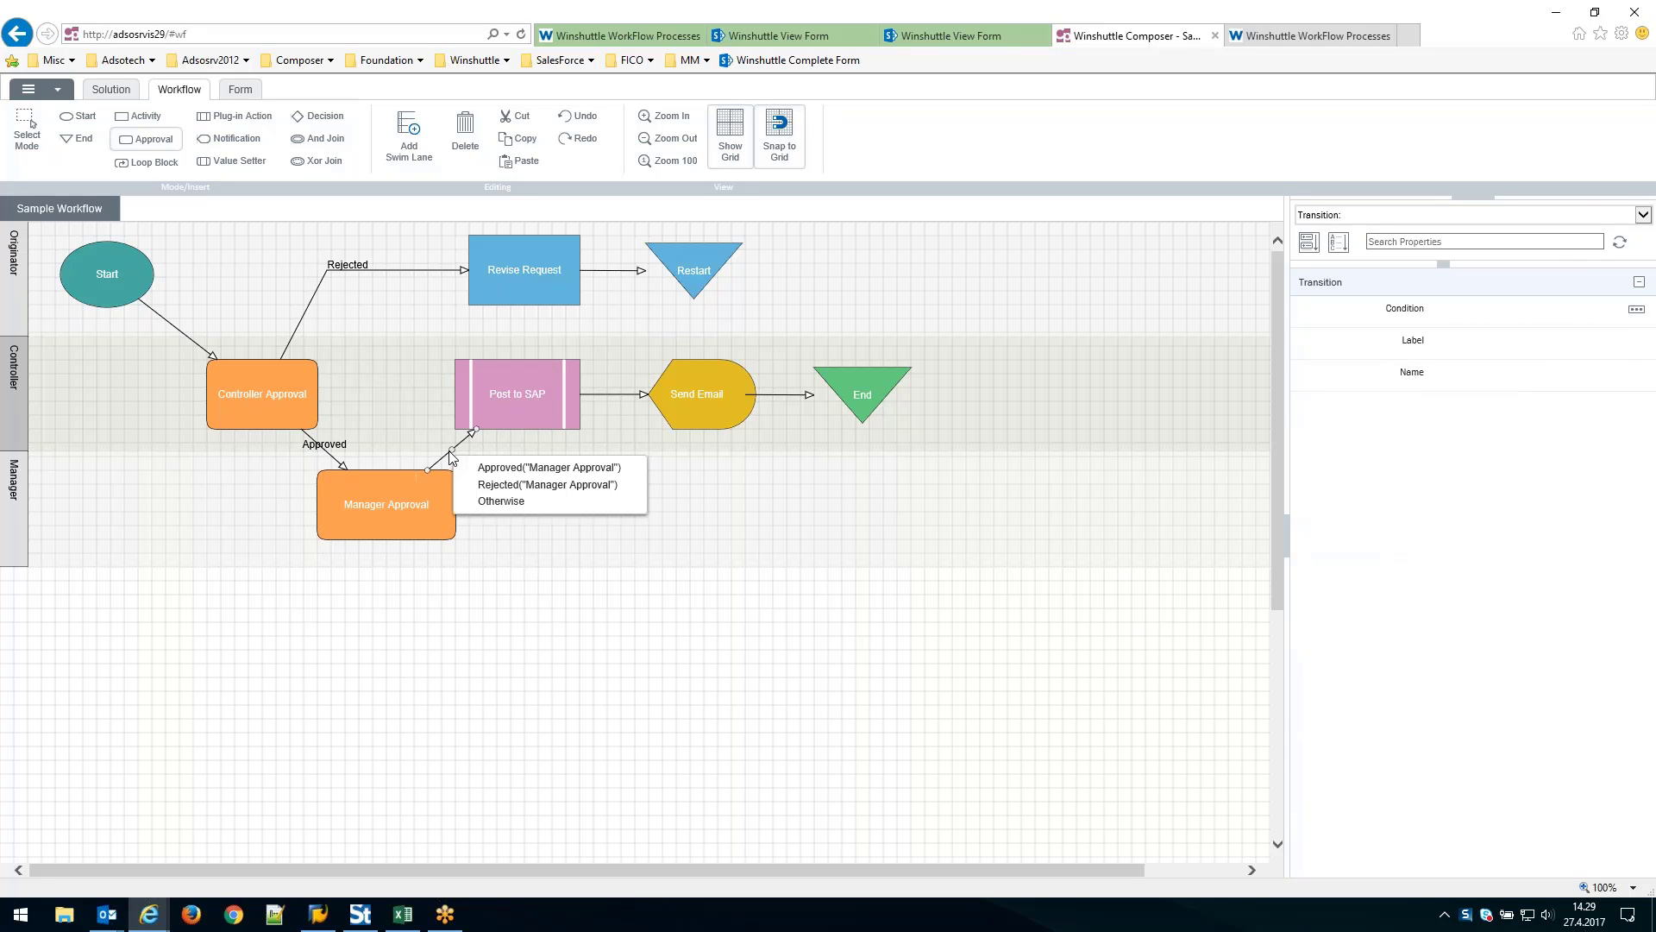
click(509, 467)
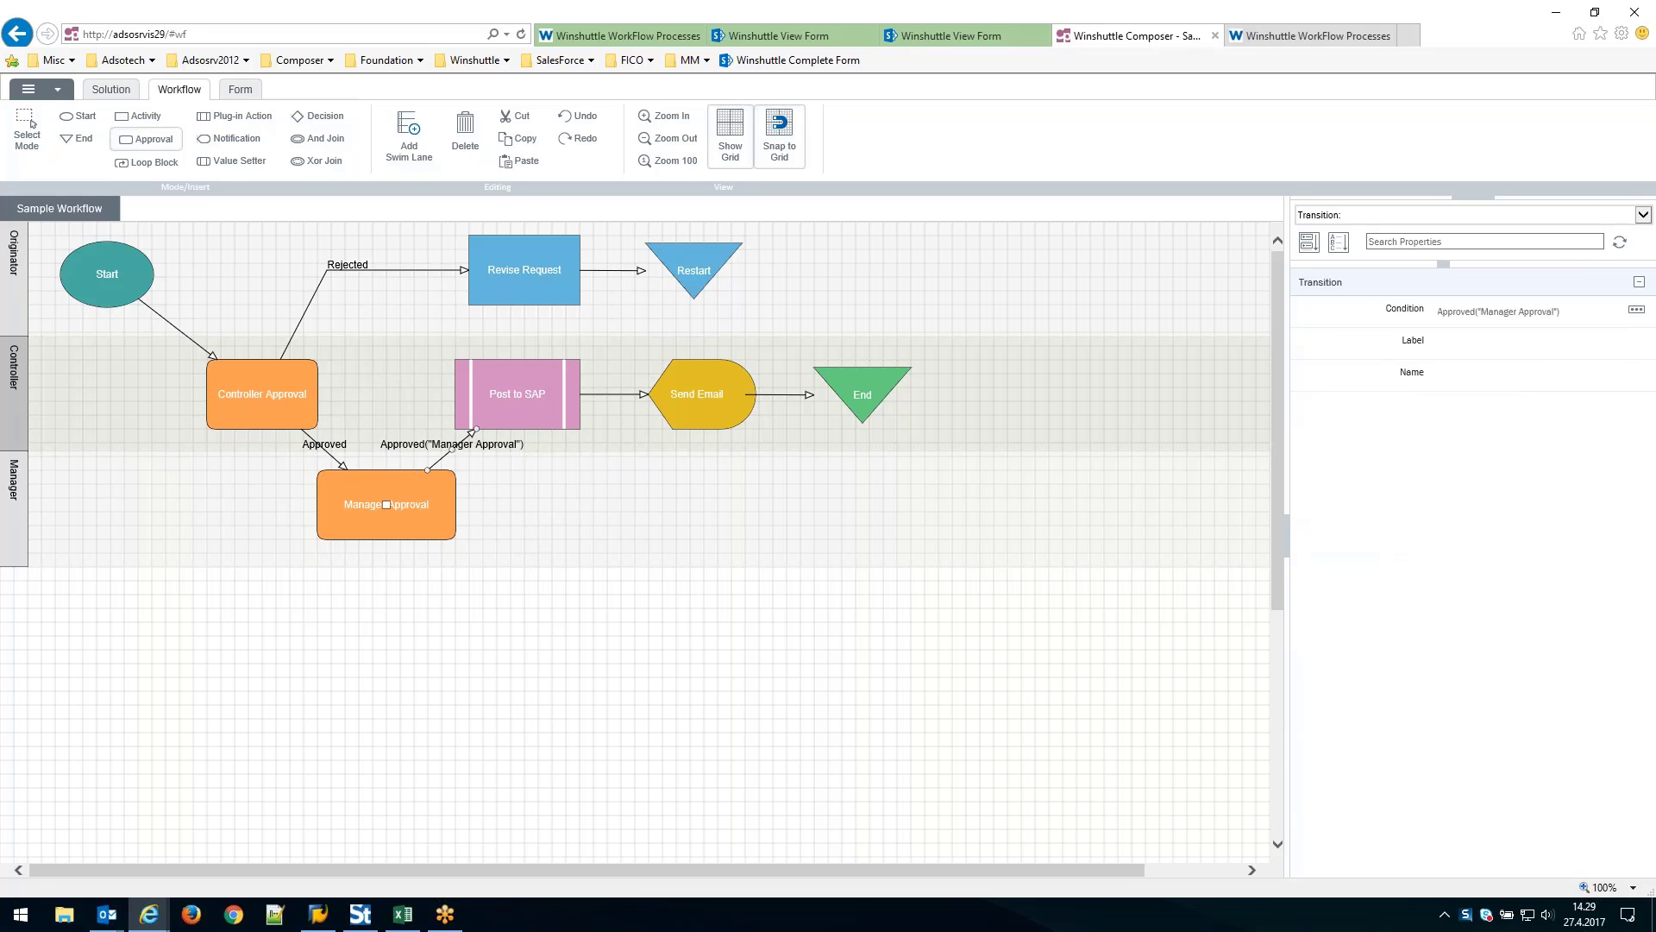
click(532, 489)
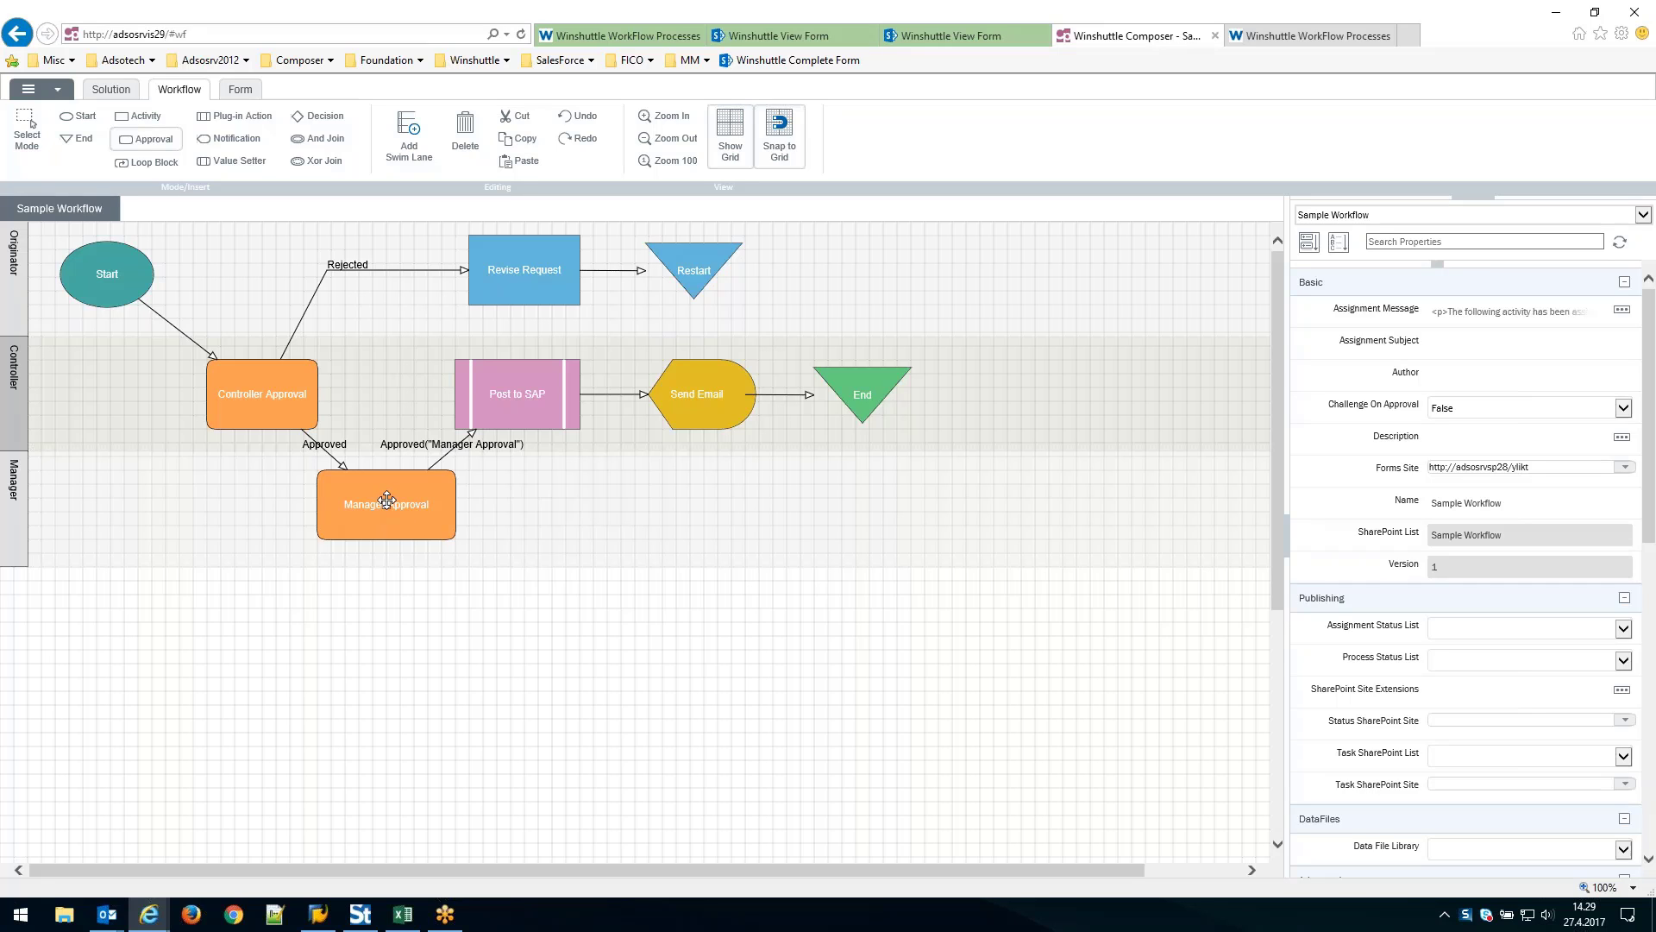
Connect Manager Approval to Revise Request, bend the line around Post to SAP, and set its condition to Rejected("Manager Approval").
drag(387, 501, 496, 269)
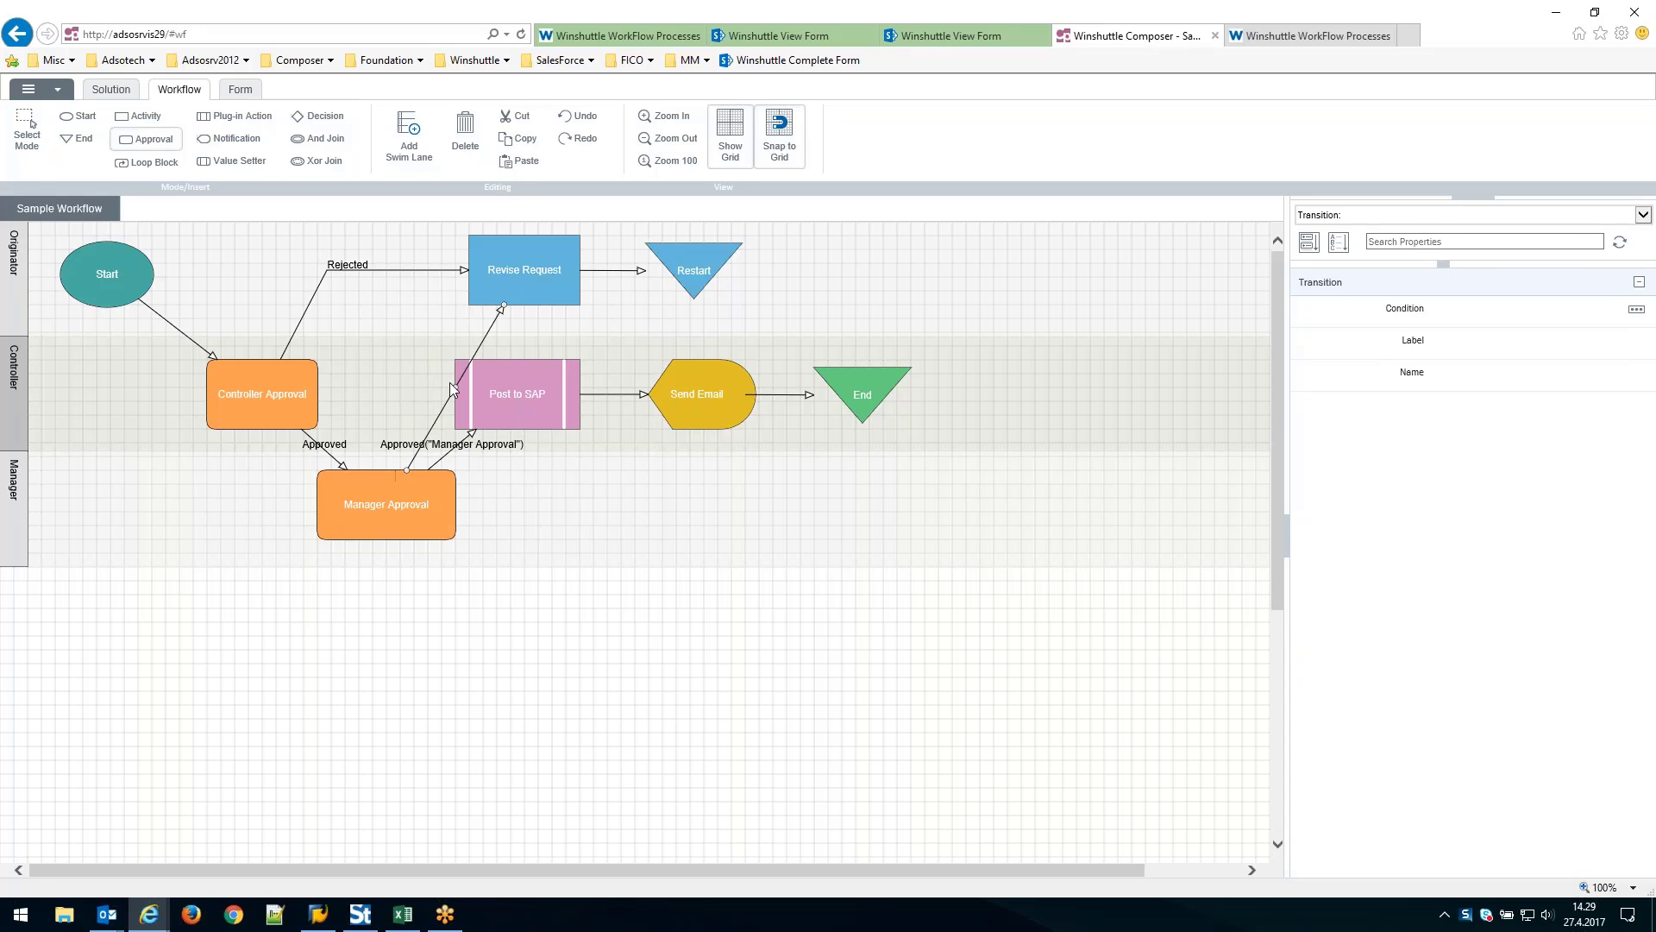
drag(450, 389, 391, 324)
click(430, 310)
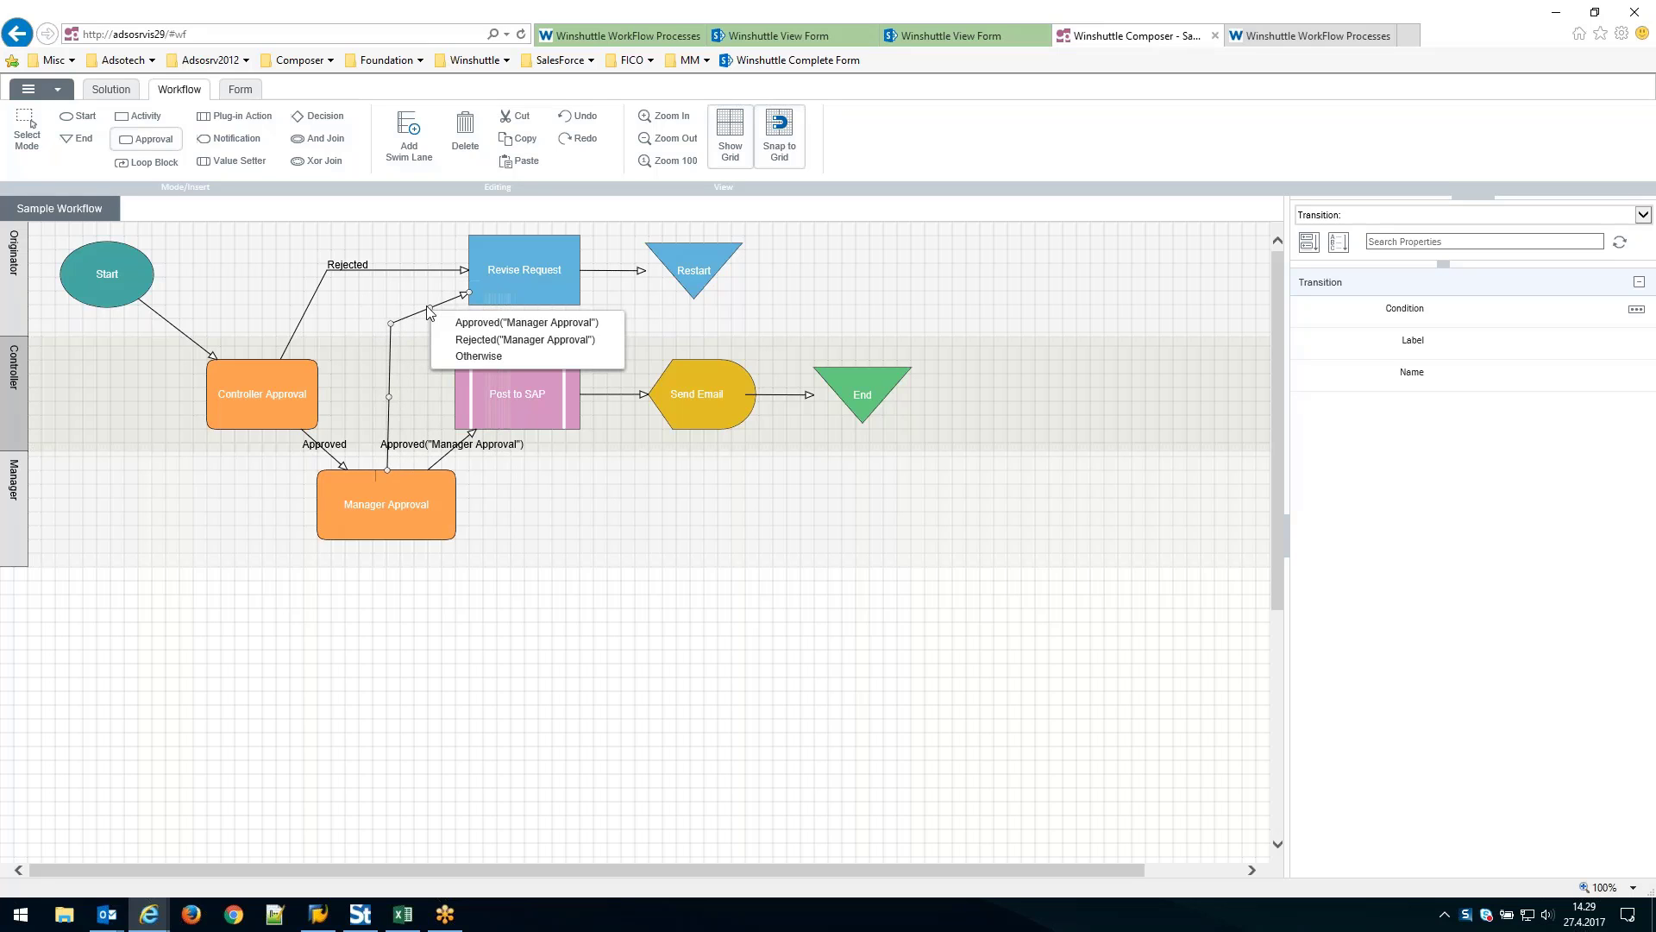
click(500, 343)
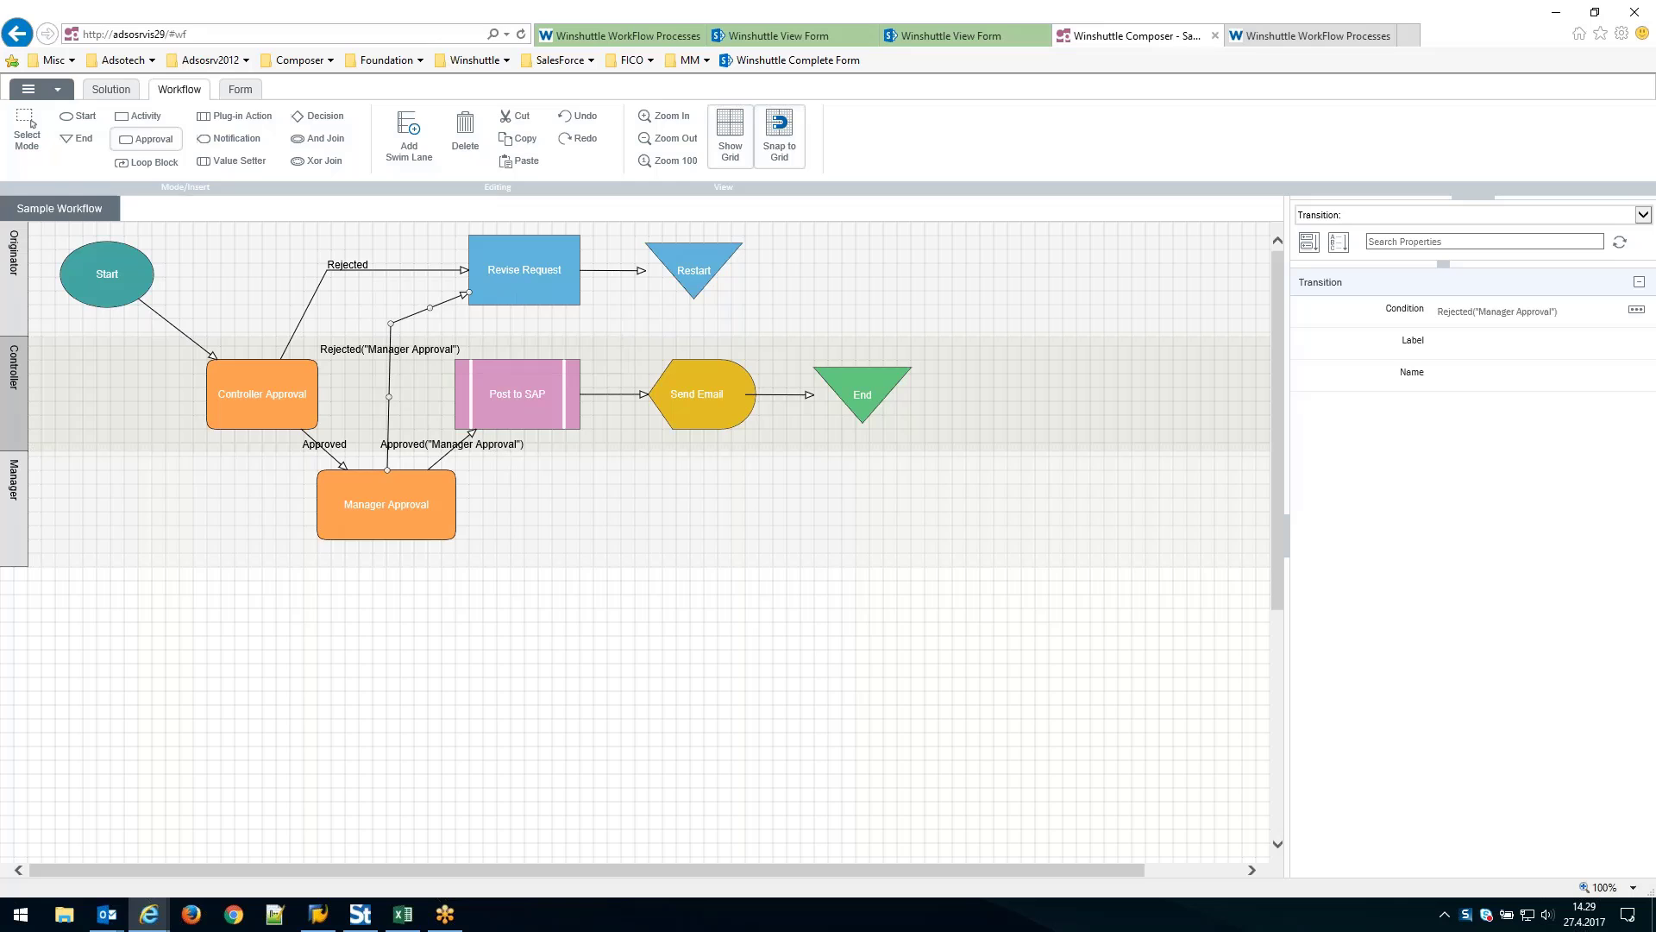
click(553, 604)
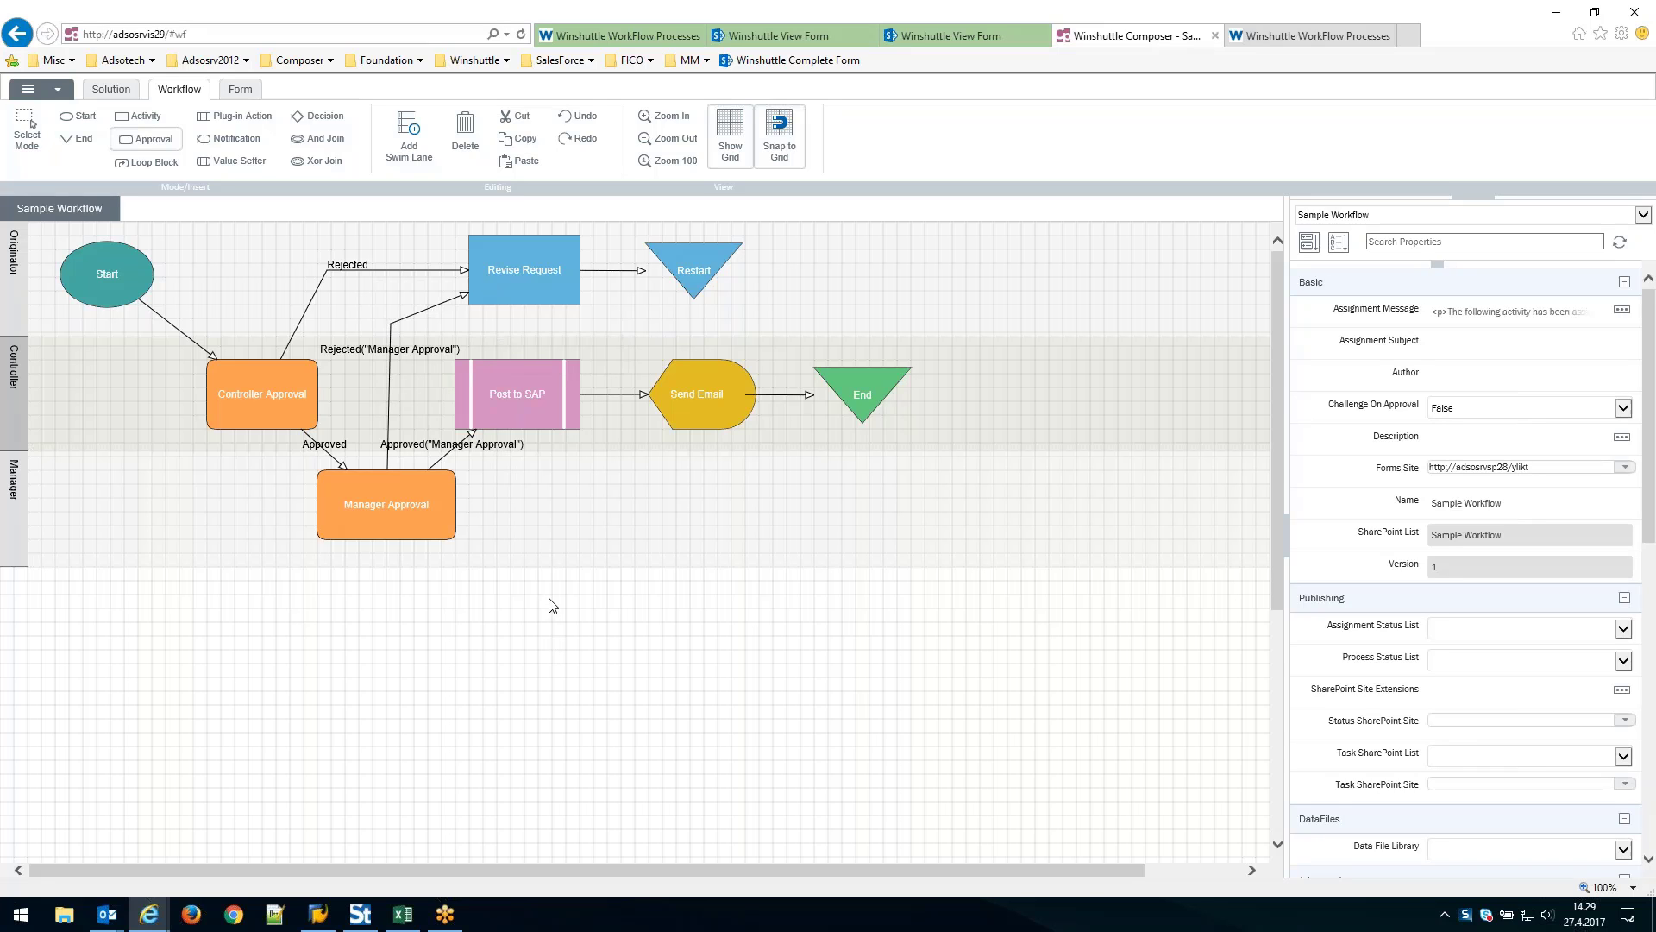
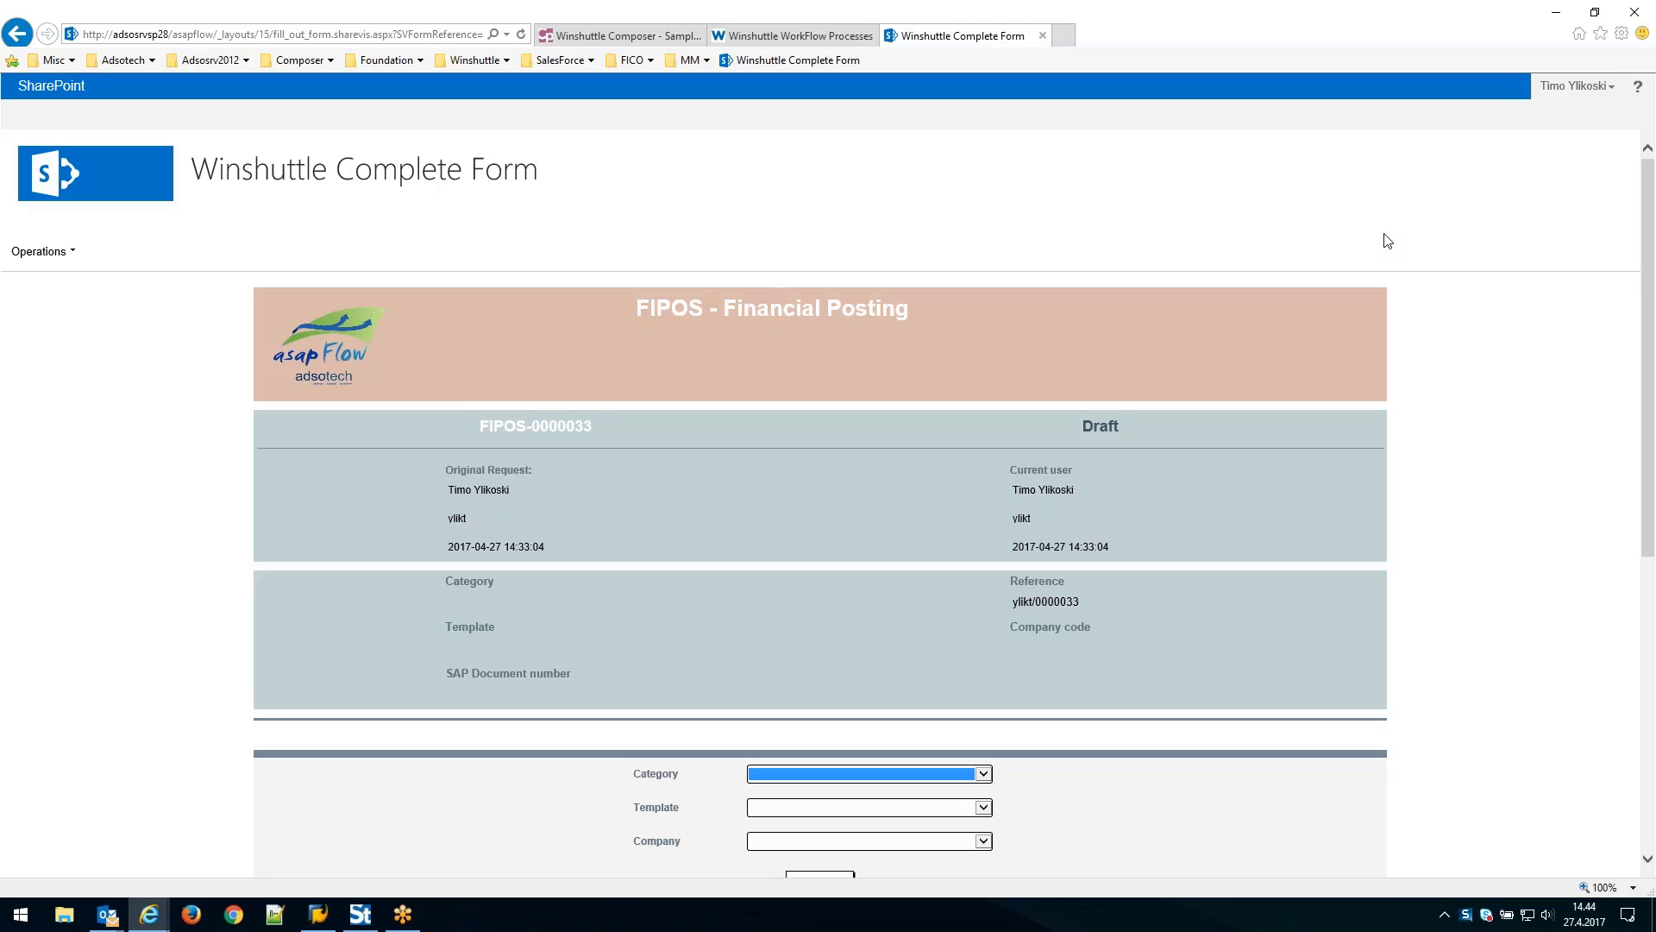
Look through the FIPOS - Financial Posting form from its request details down to the attachments, process control and actions sections.
scroll(1386, 240, down, 2)
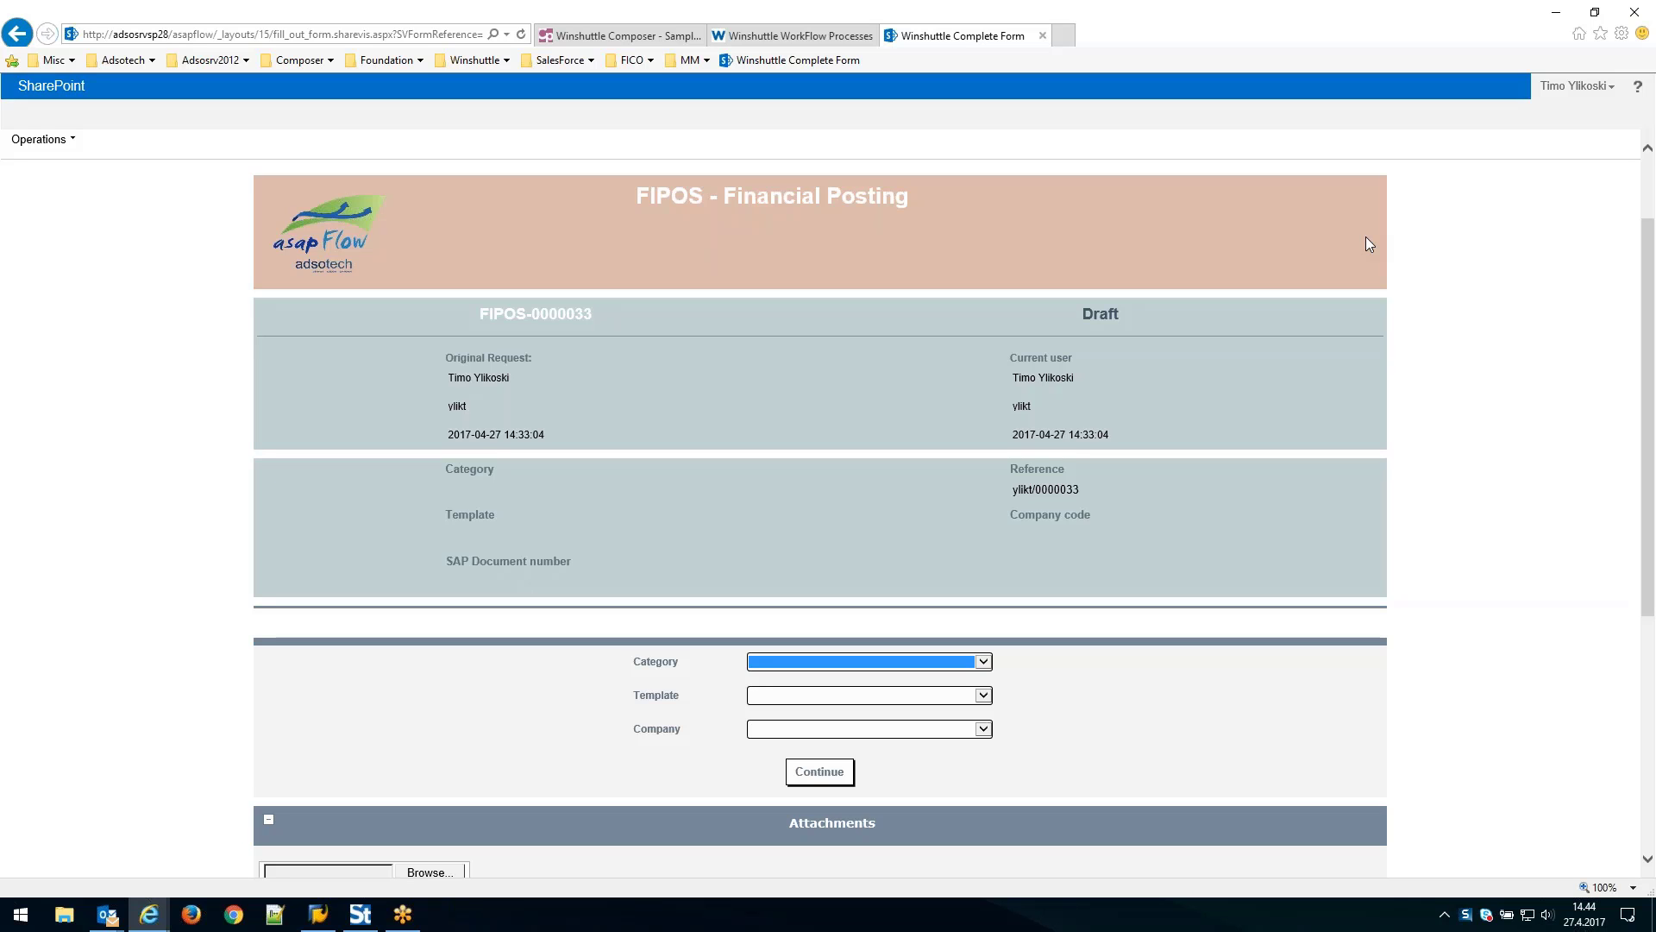
scroll(1358, 259, down, 5)
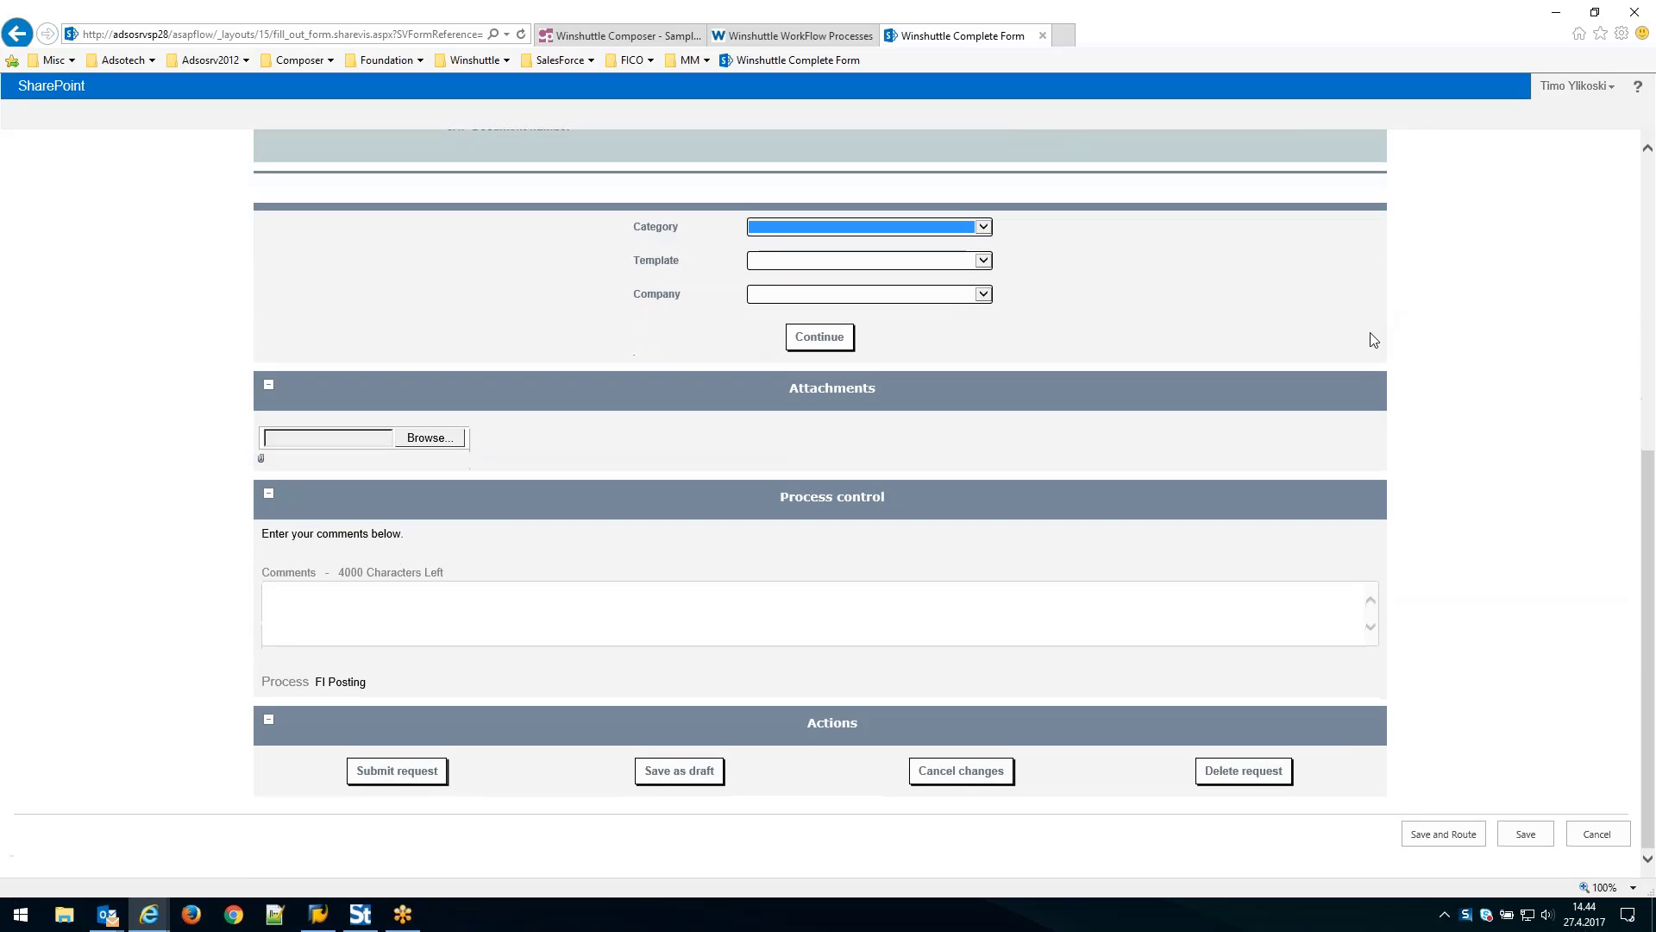
scroll(1409, 401, up, 3)
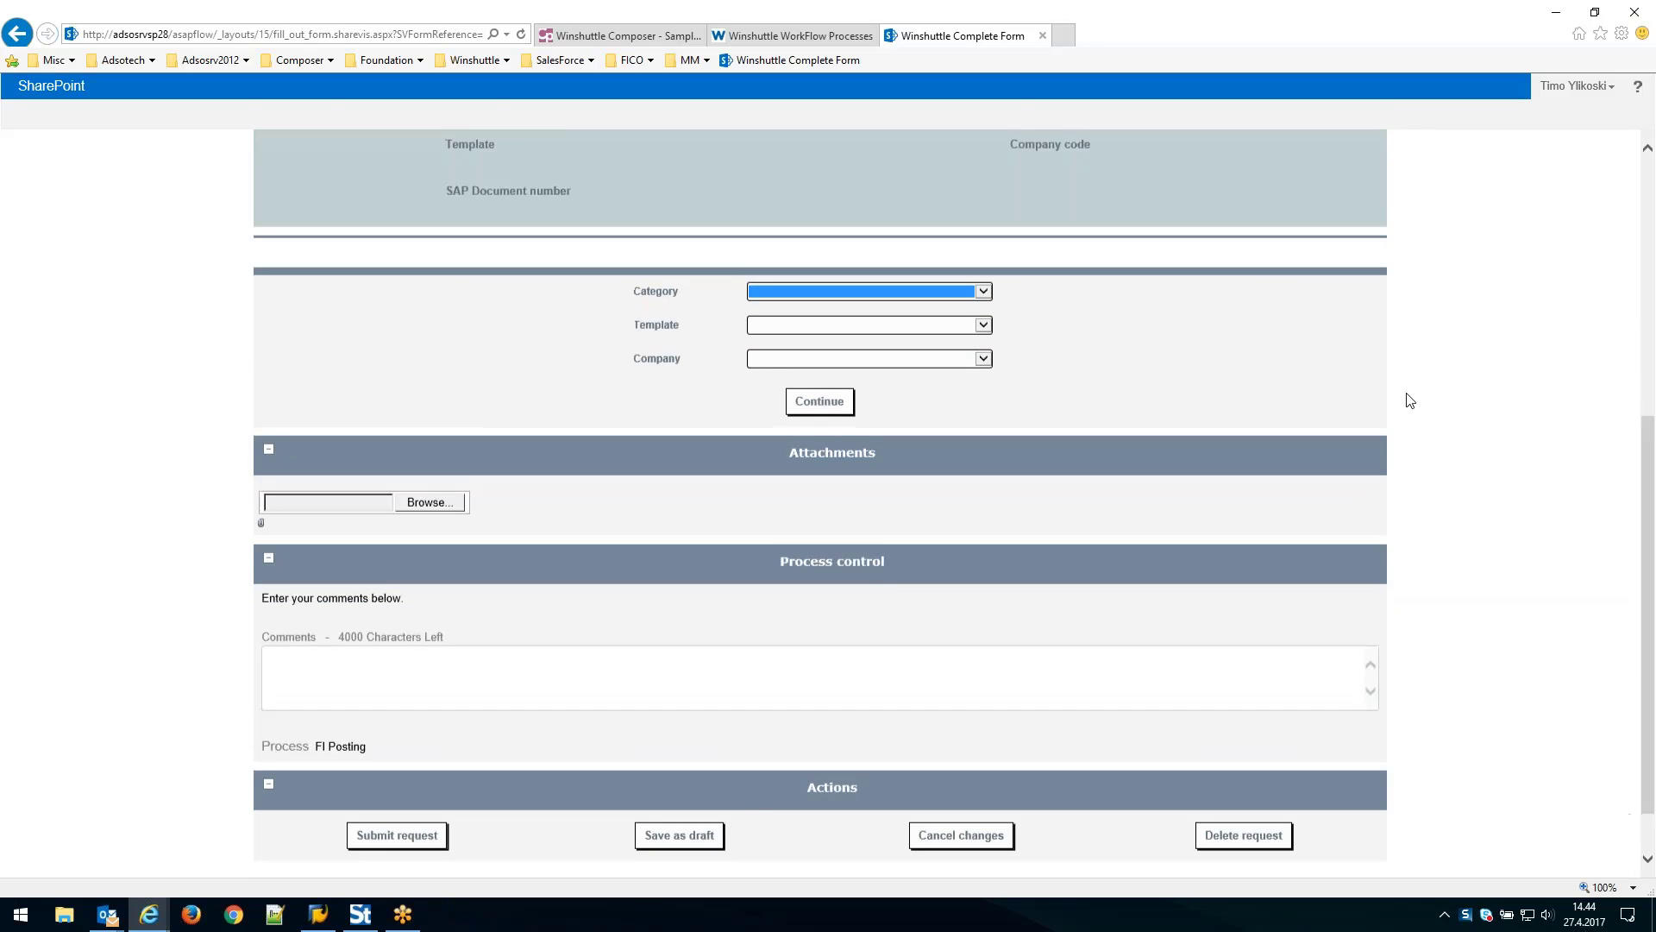
scroll(1410, 400, up, 5)
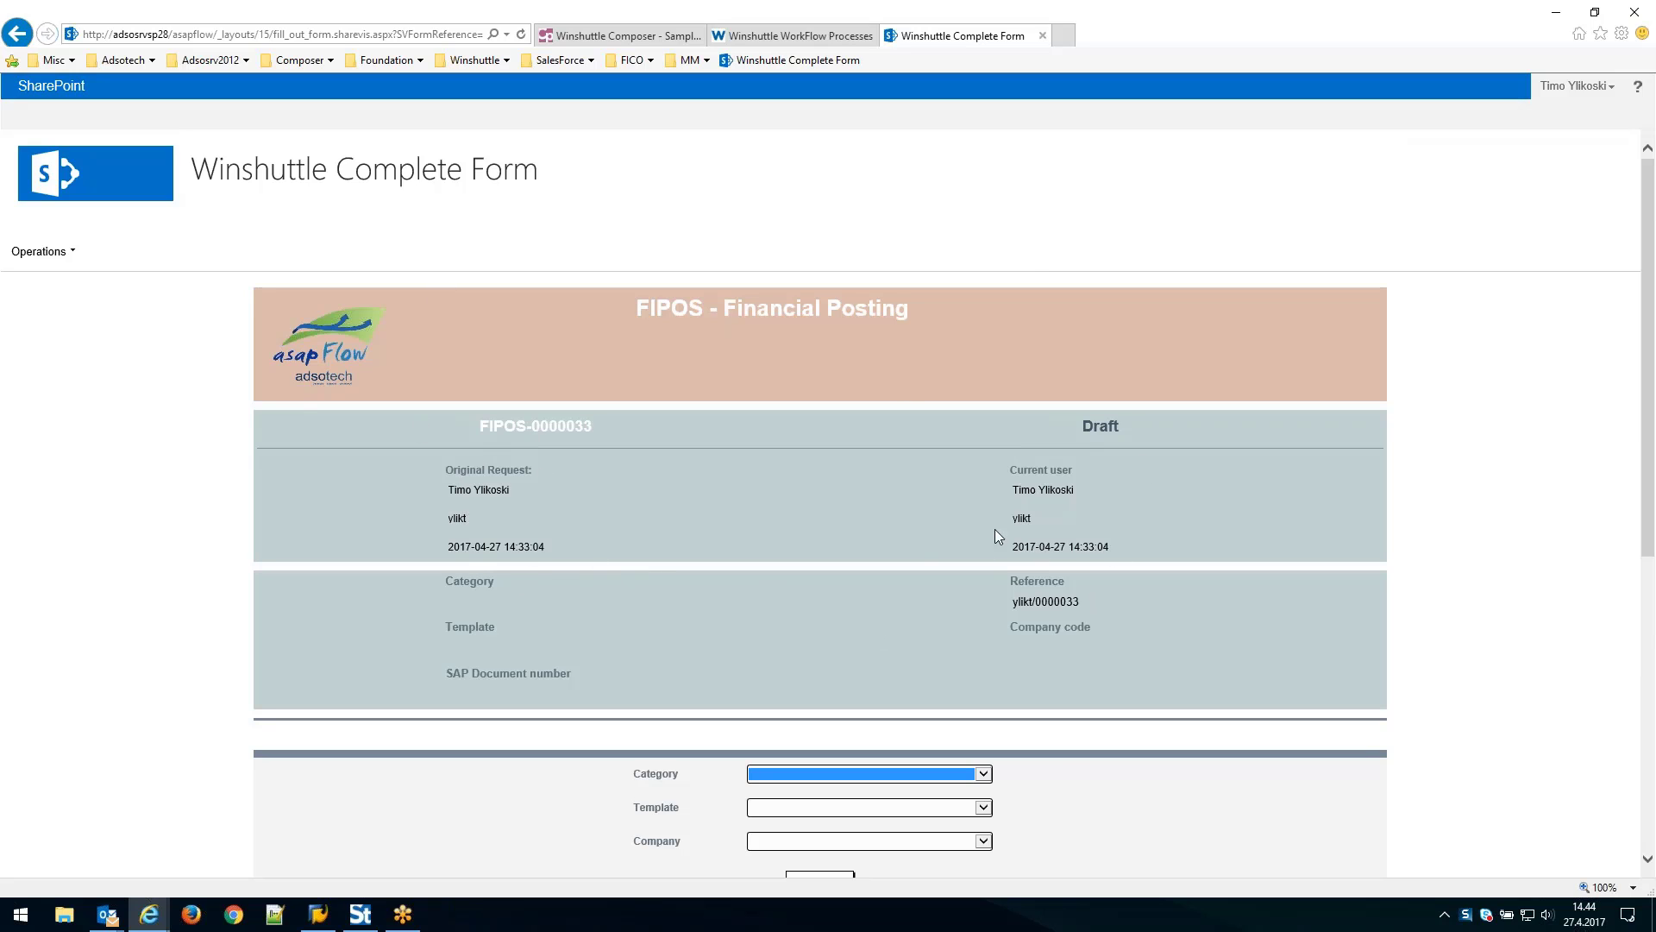
scroll(1145, 495, down, 2)
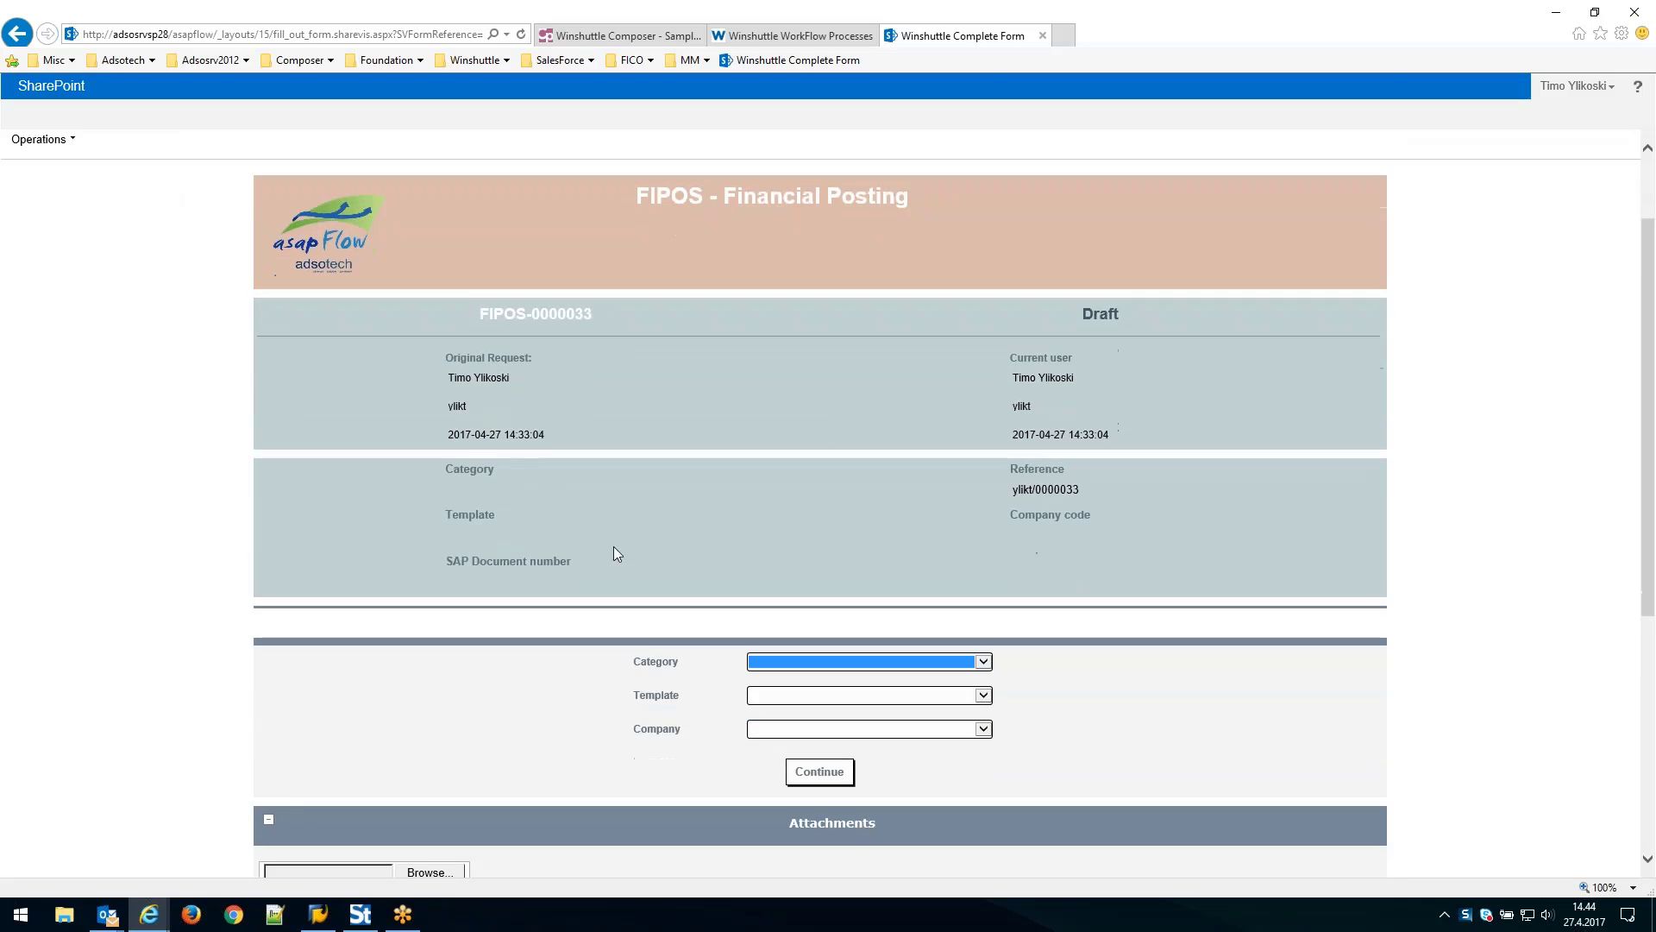
scroll(1139, 362, down, 2)
scroll(1143, 369, down, 2)
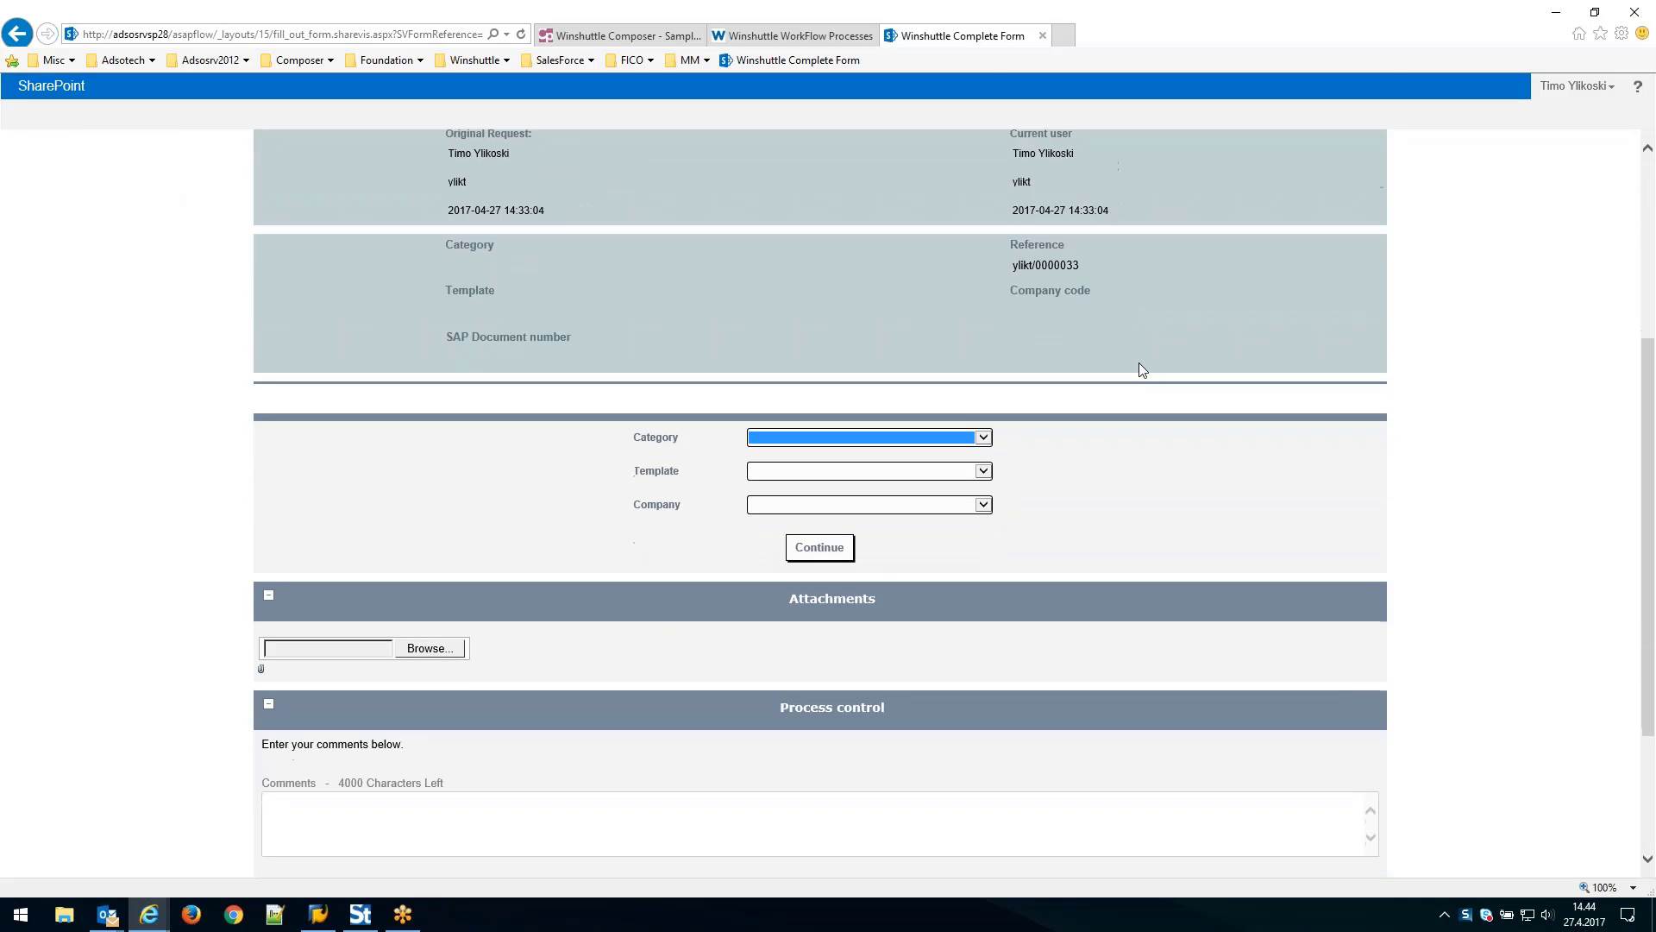
Set category Office expenses, template Travel expenses and company 1000 for the financial posting, and continue to the document details.
click(974, 442)
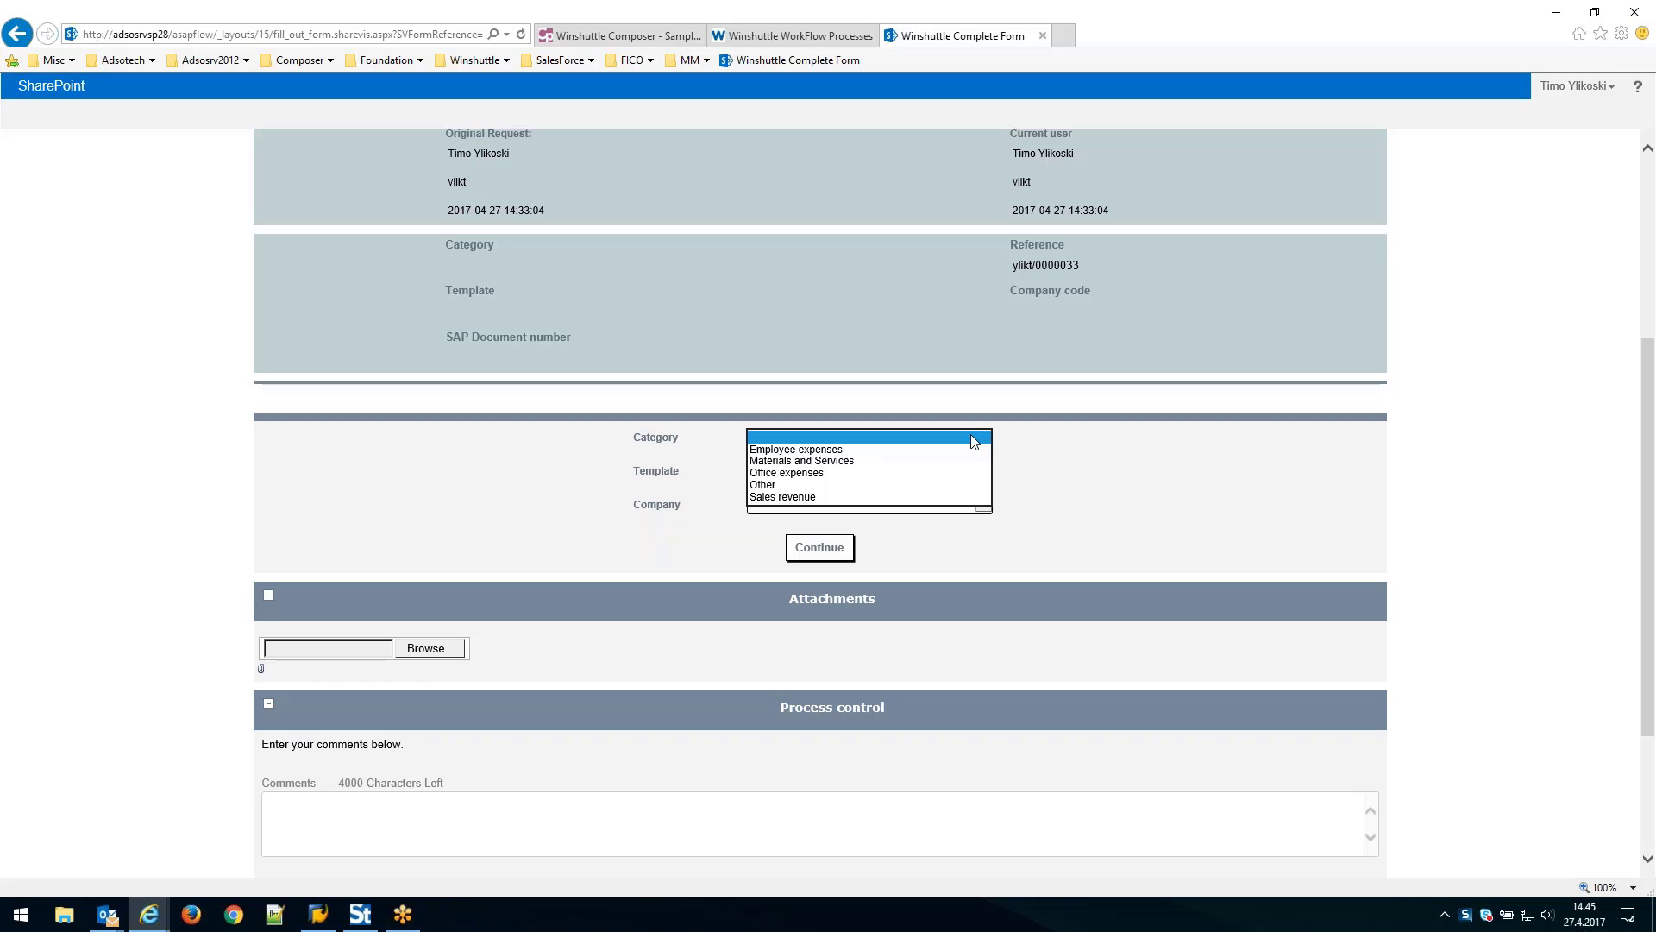
click(841, 472)
click(871, 476)
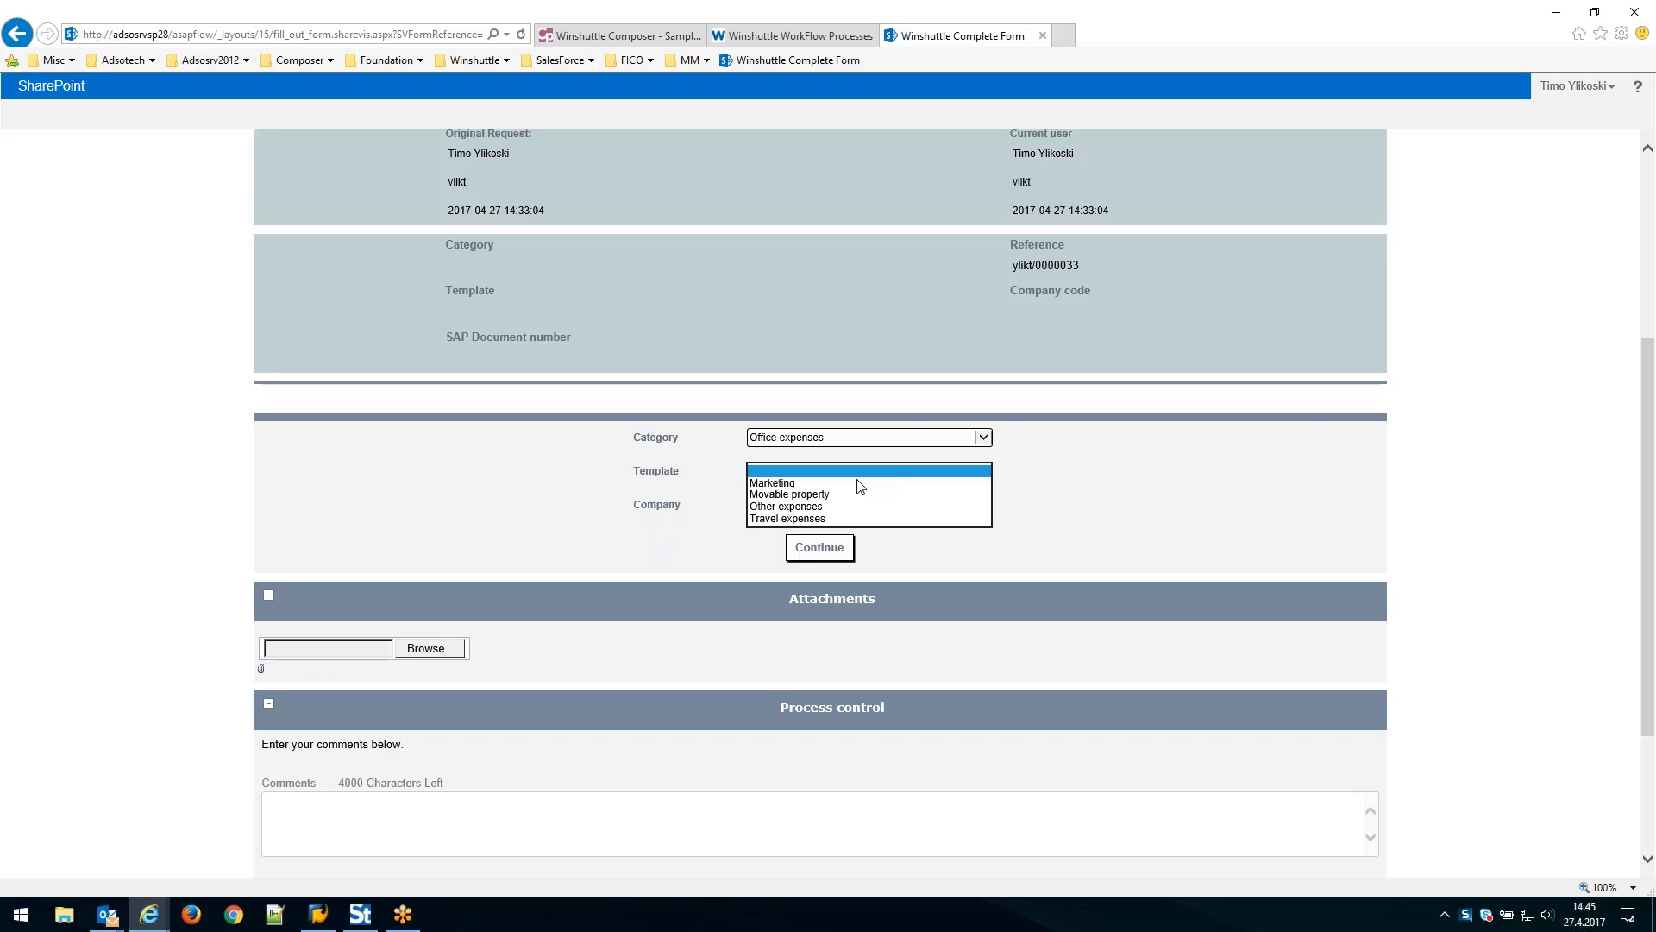
click(787, 519)
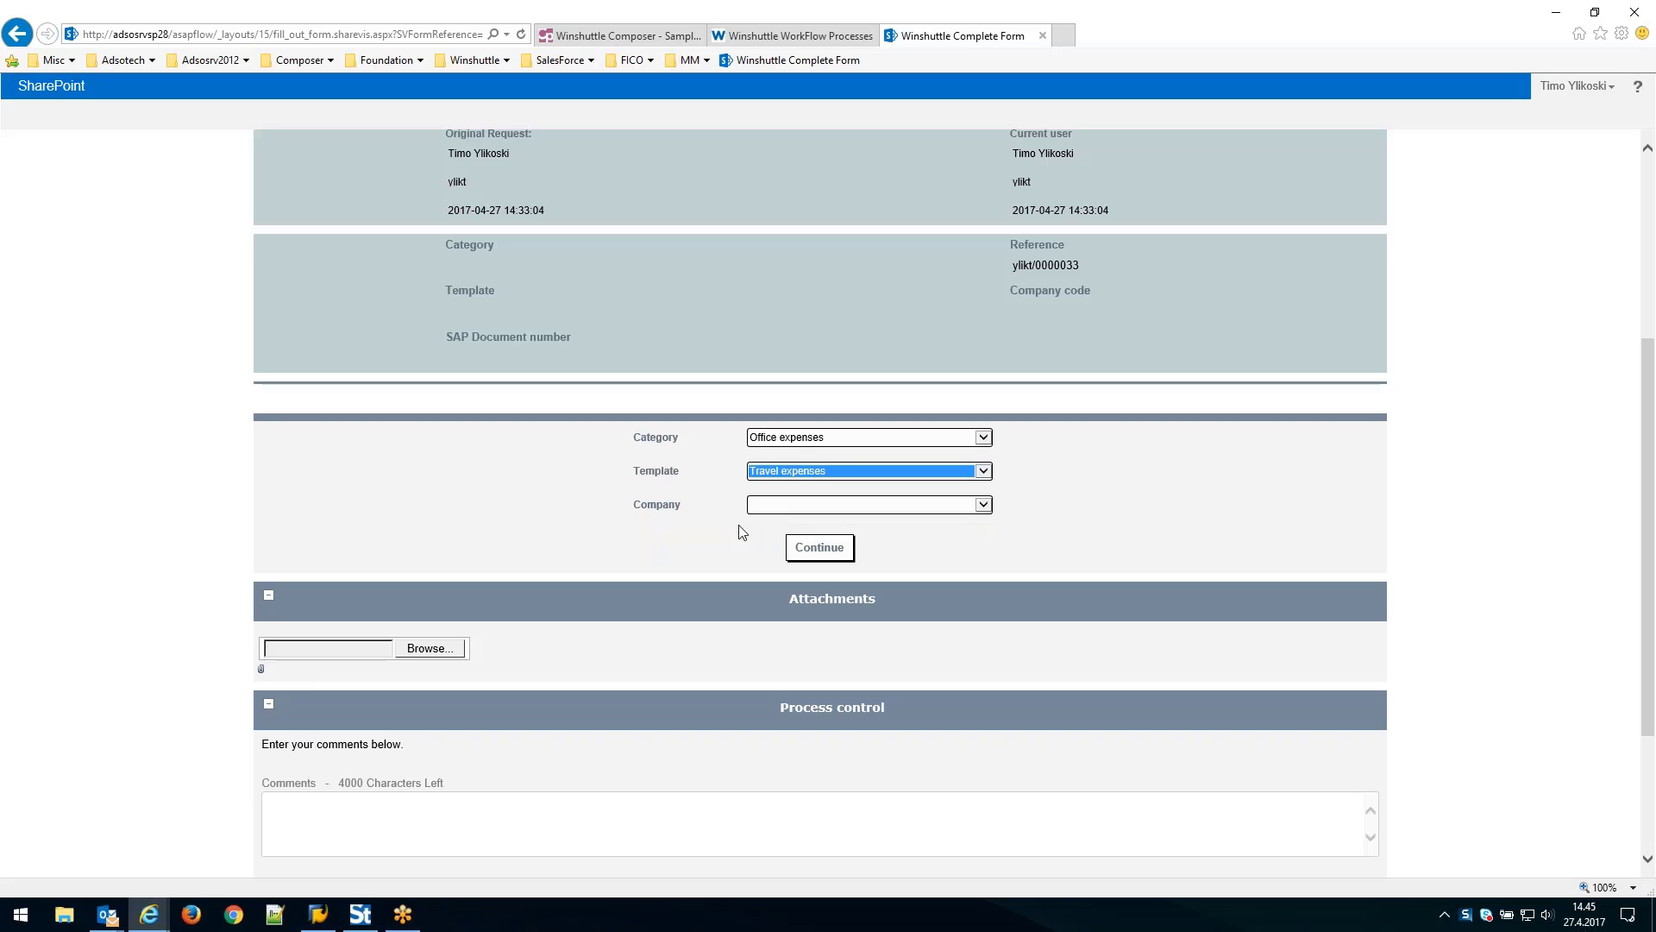
click(934, 507)
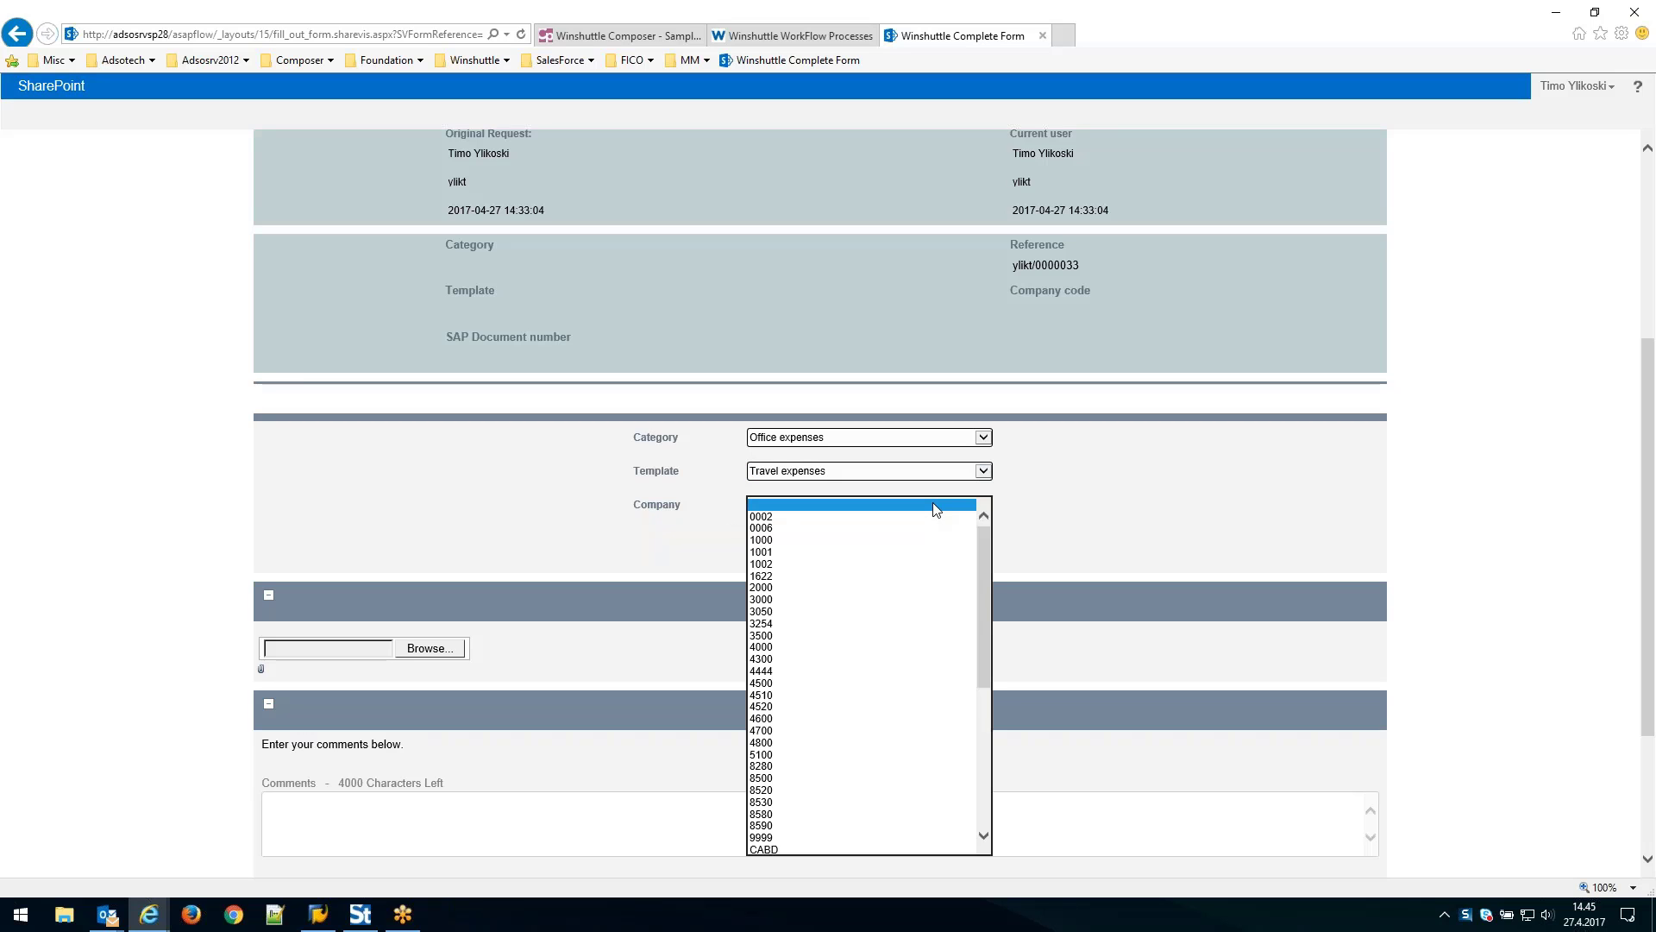
click(773, 542)
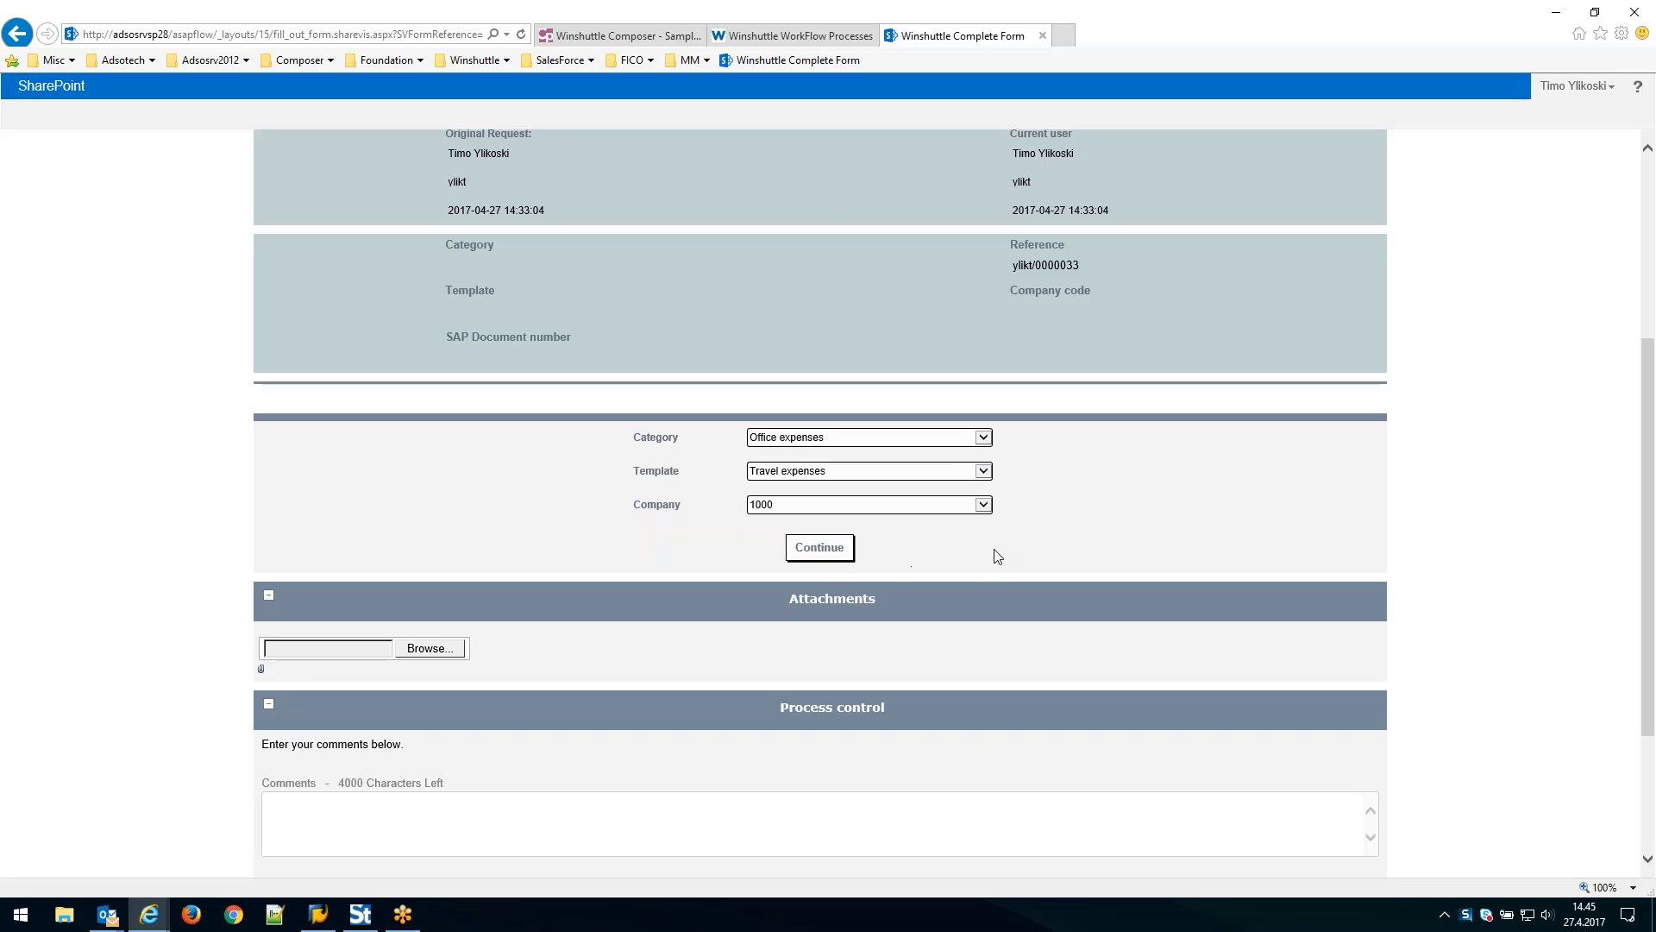
click(823, 550)
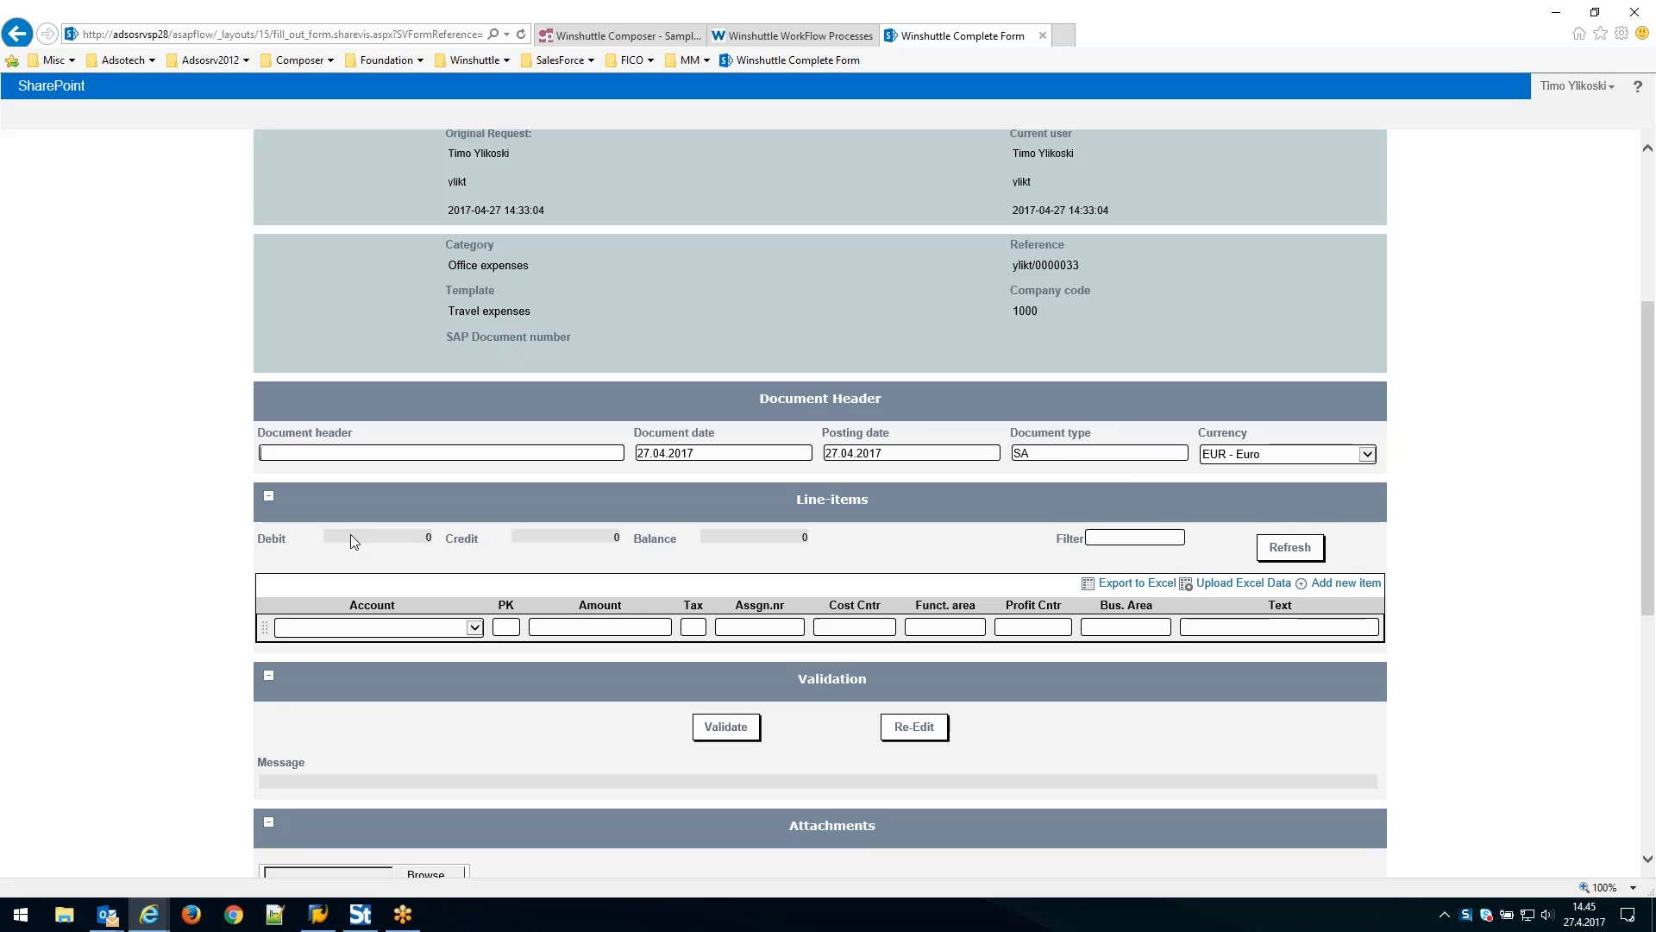
Enter "travel expenses Apr 27th" as the document header text.
text(travel expenses !pr 27th)
key(Left)
key(Left)
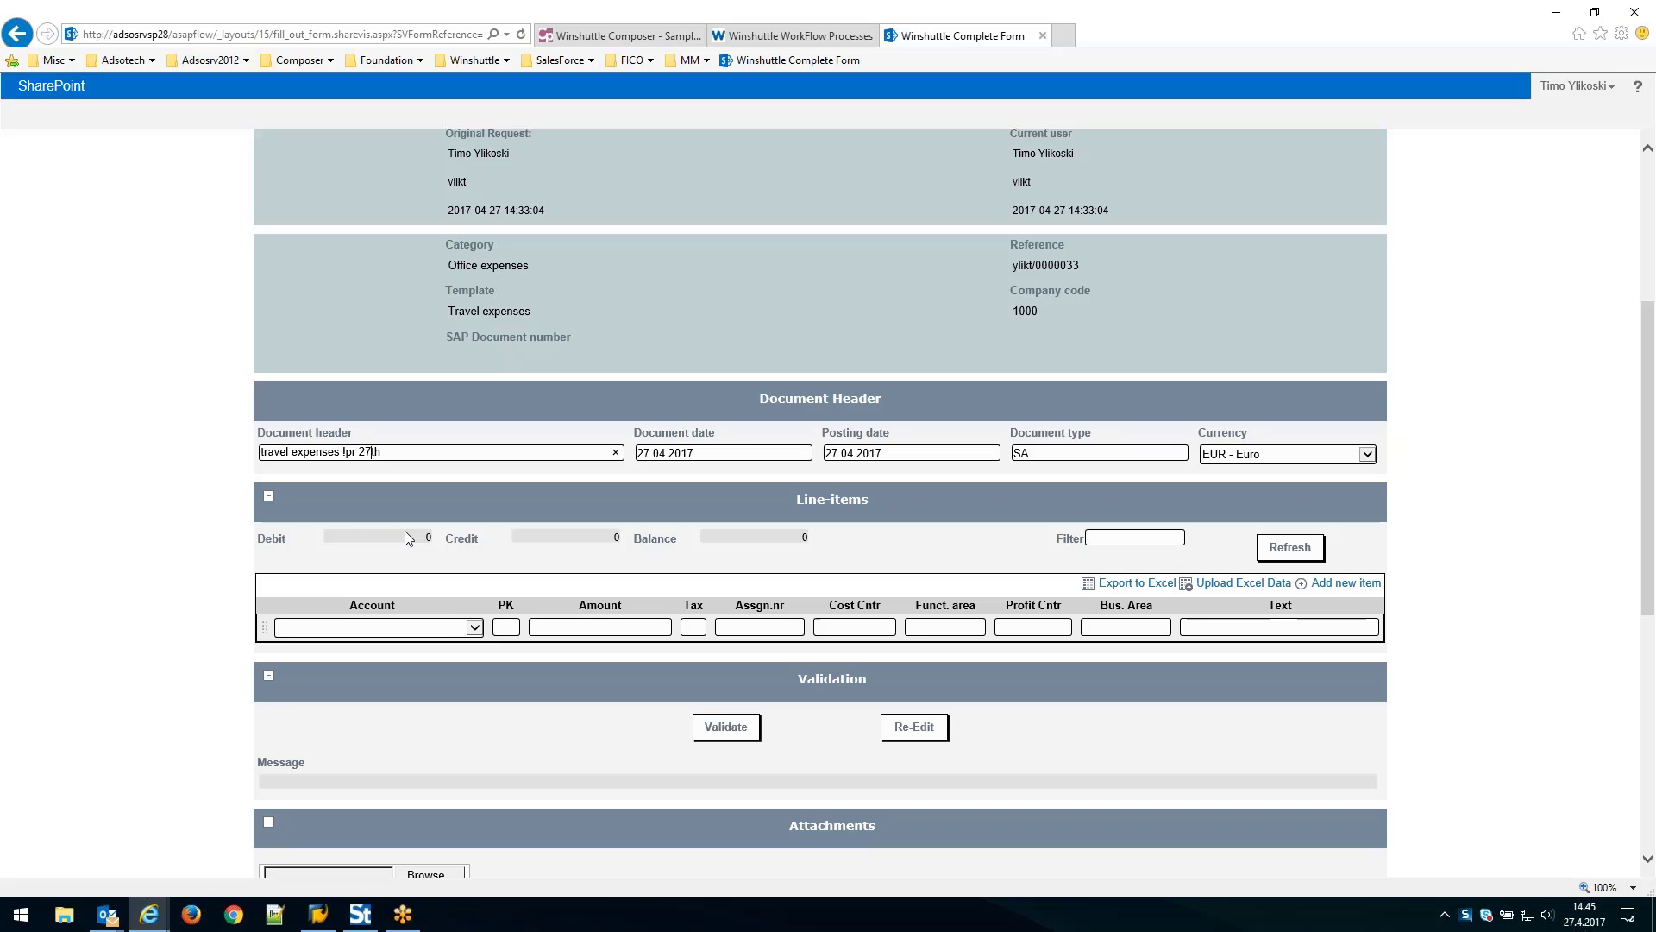
key(BackSpace)
text(A)
Review the currencies offered for the document header, keeping EUR - Euro selected.
click(1366, 454)
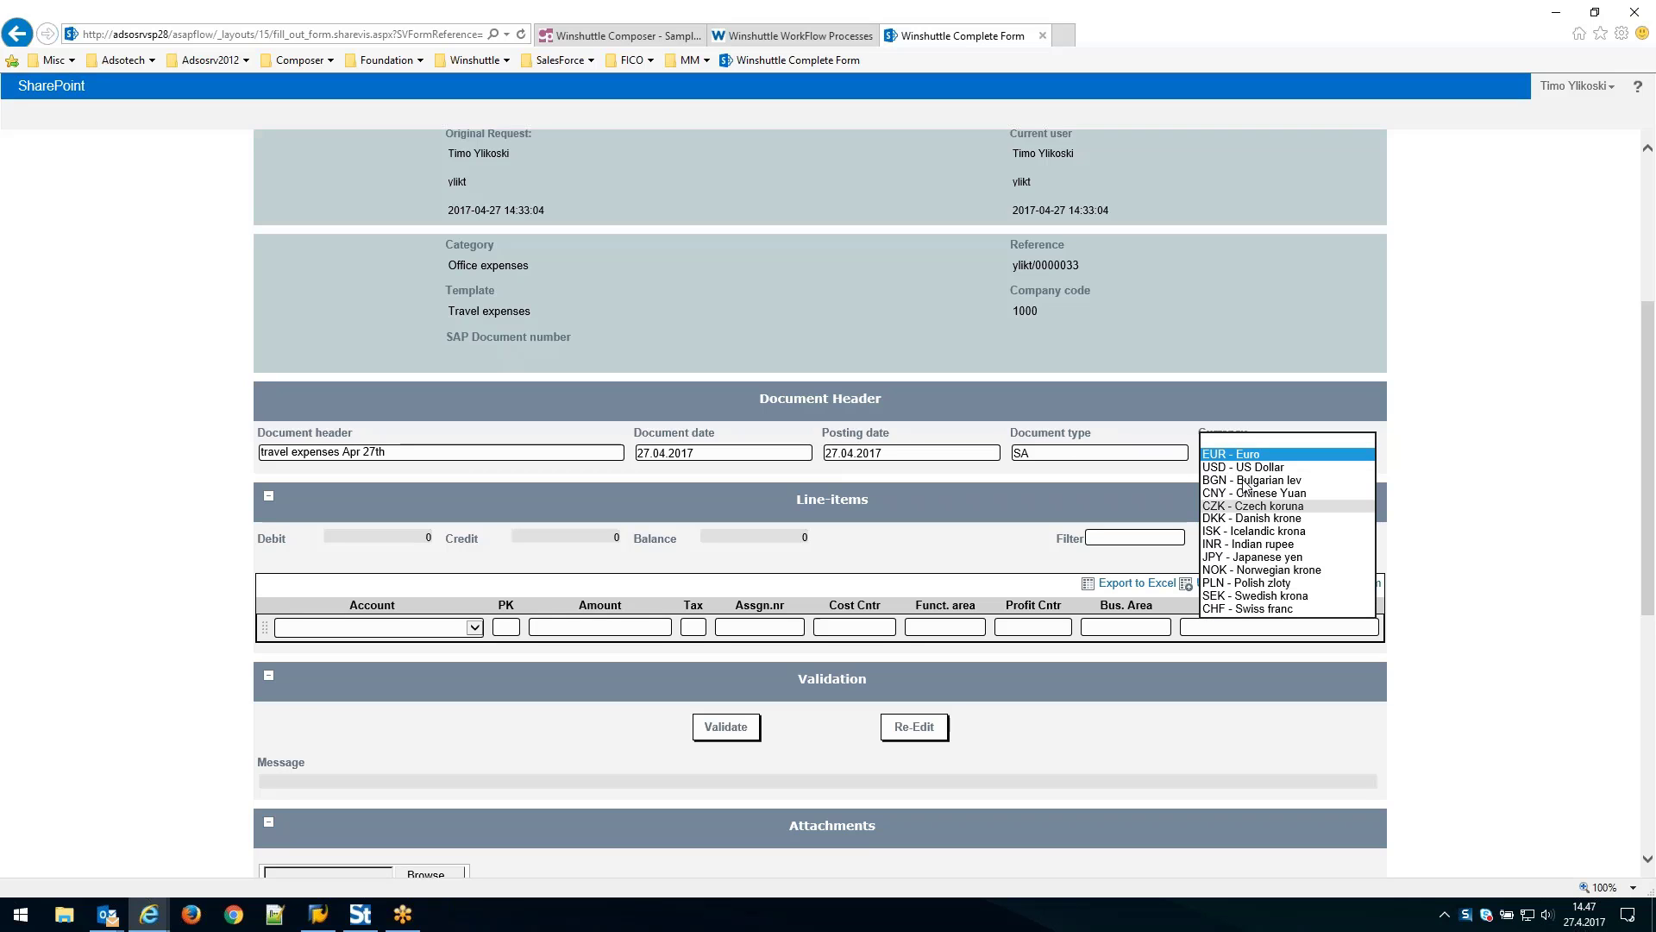
click(1385, 443)
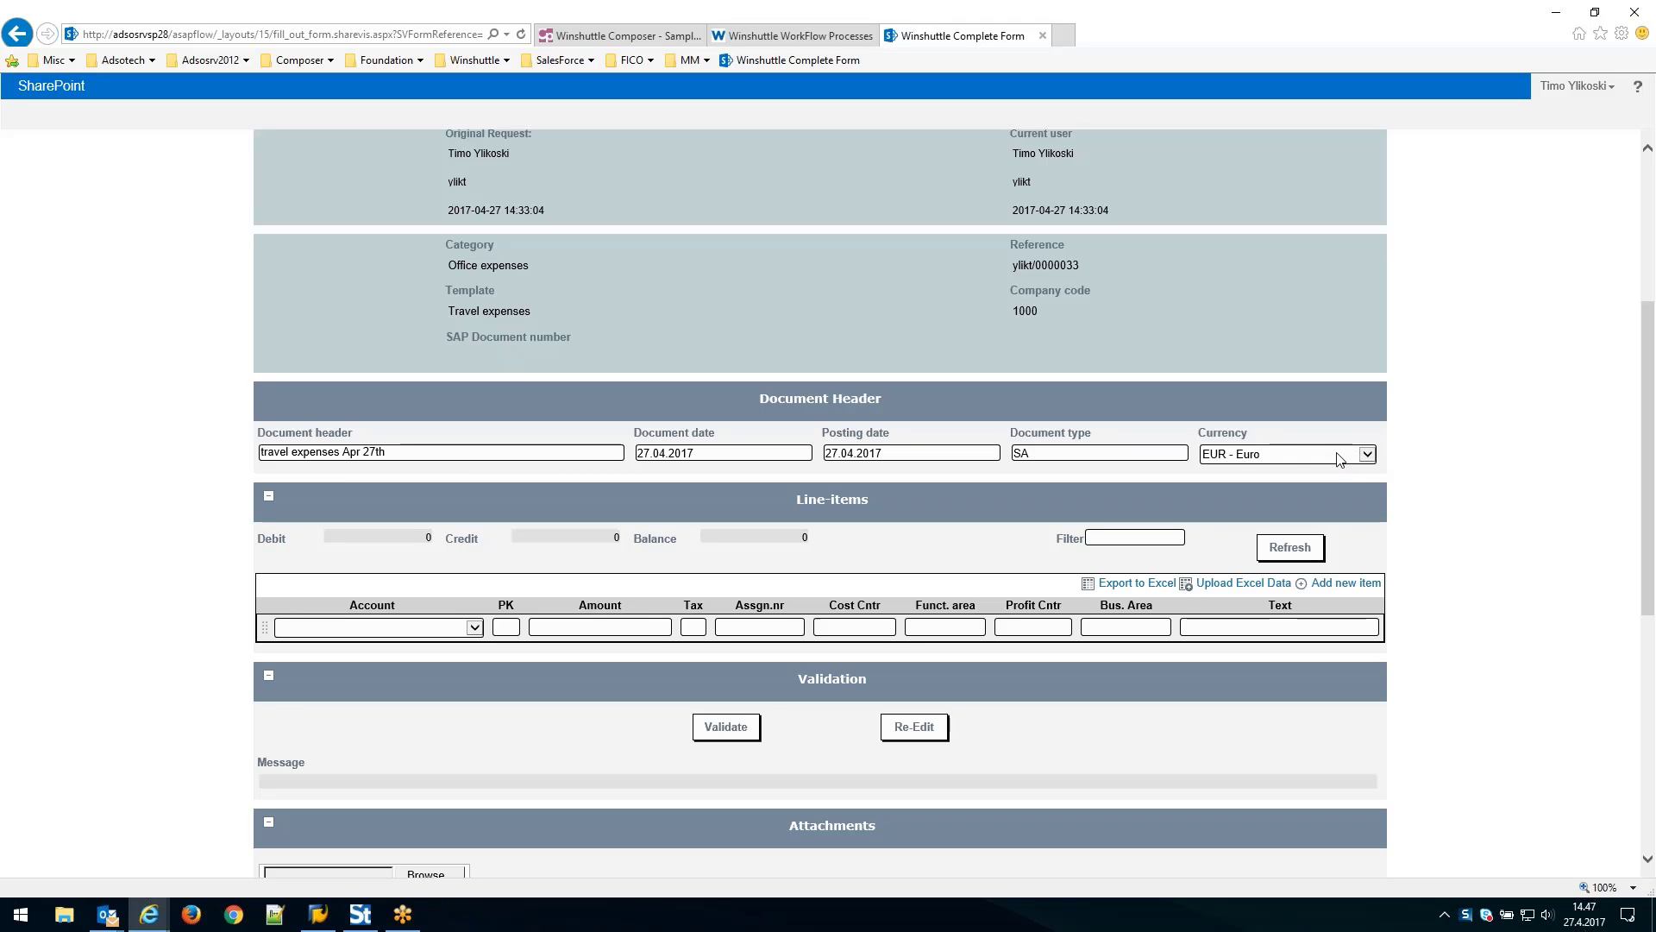
click(1283, 458)
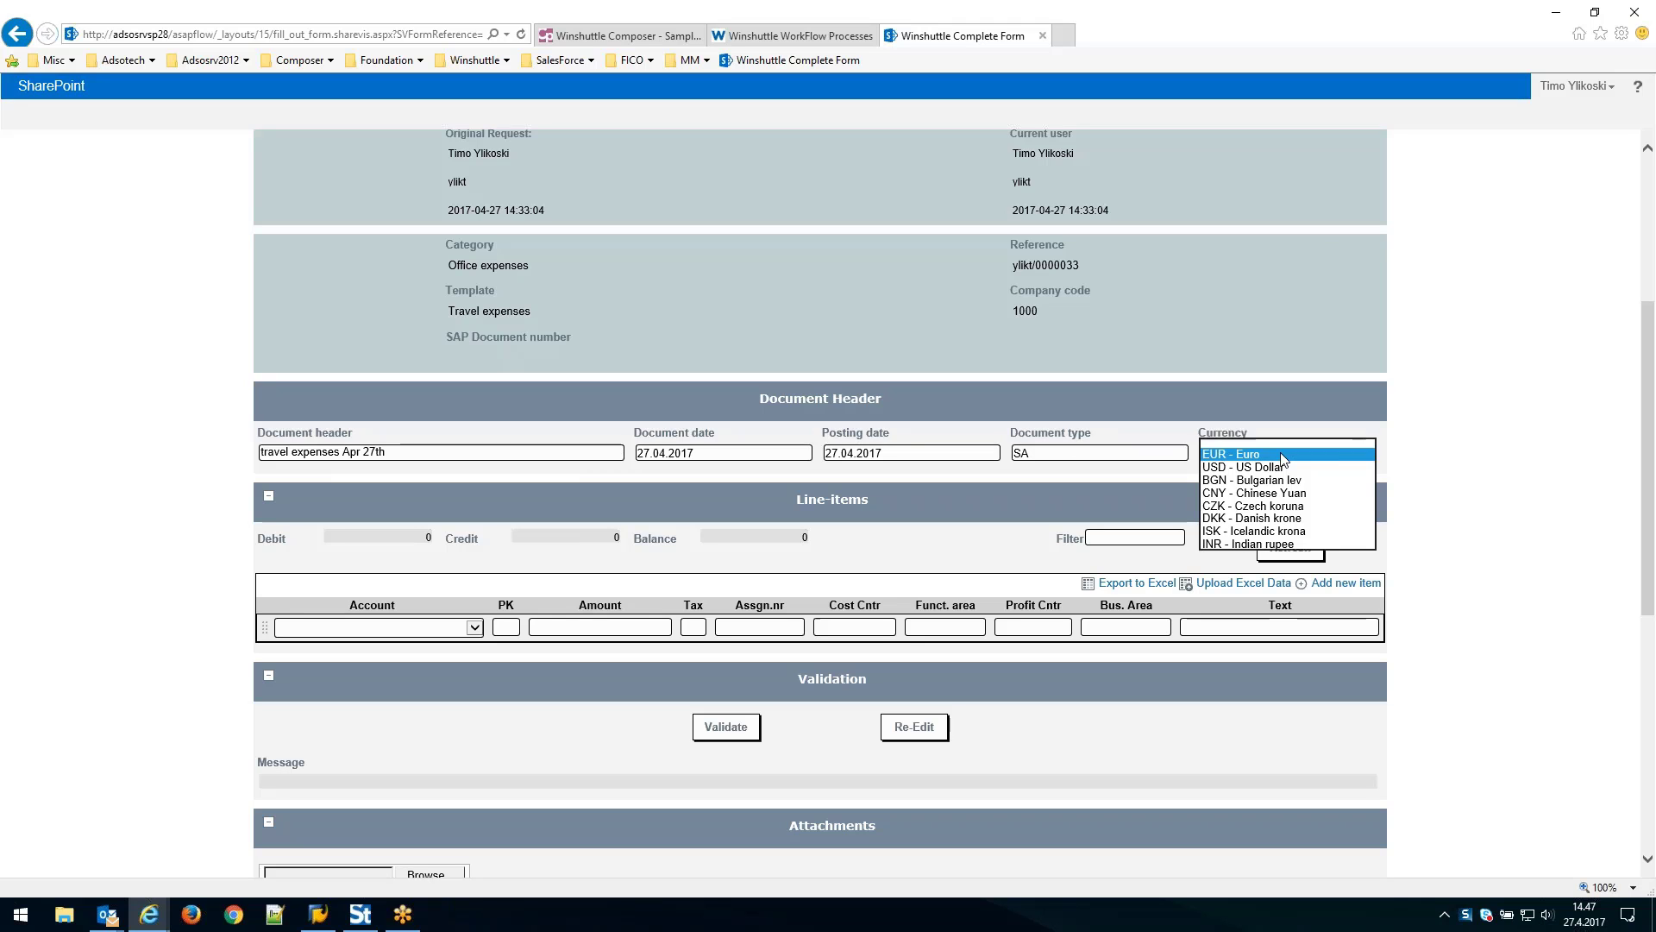
click(1283, 455)
click(1367, 456)
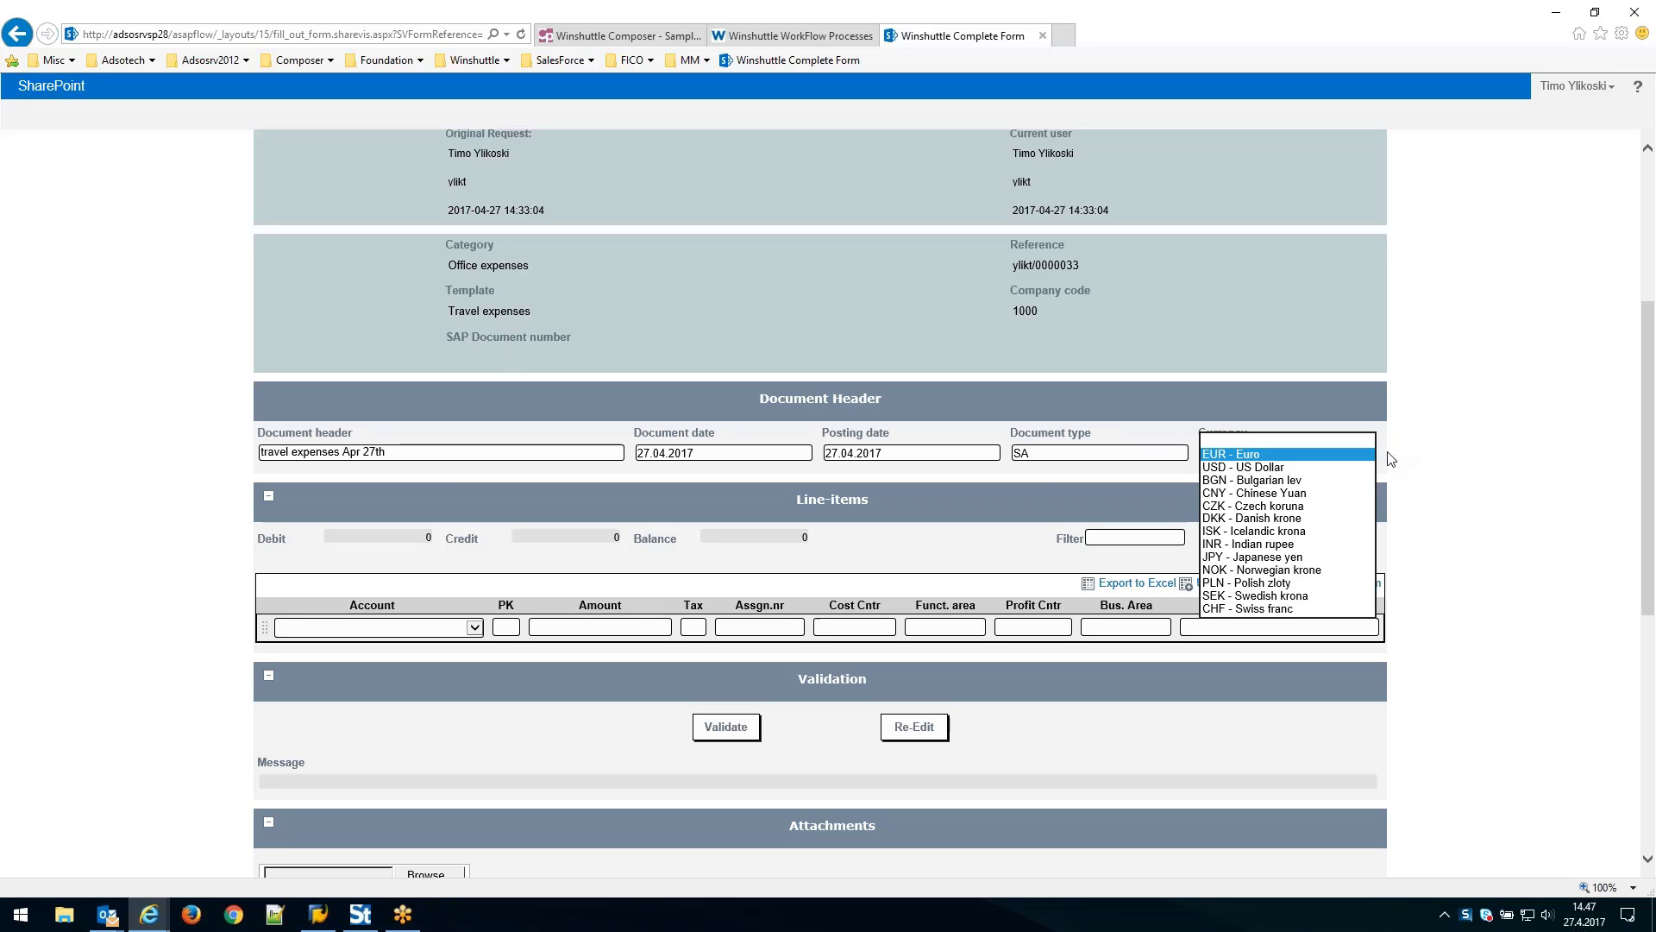
click(1391, 459)
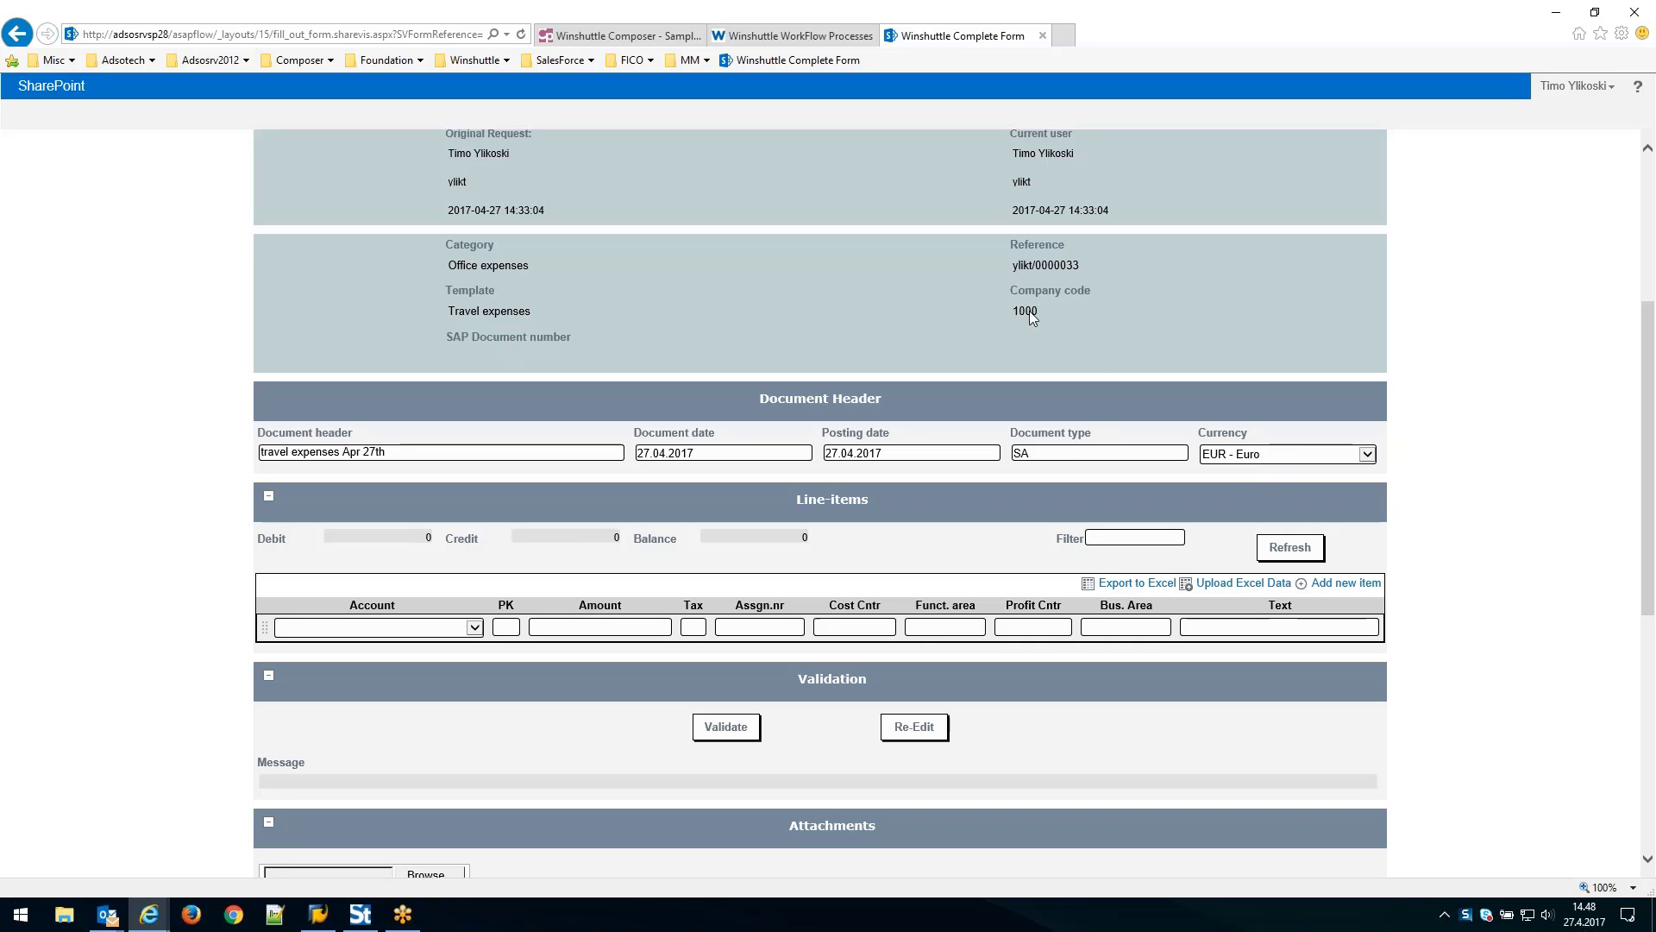
click(1365, 454)
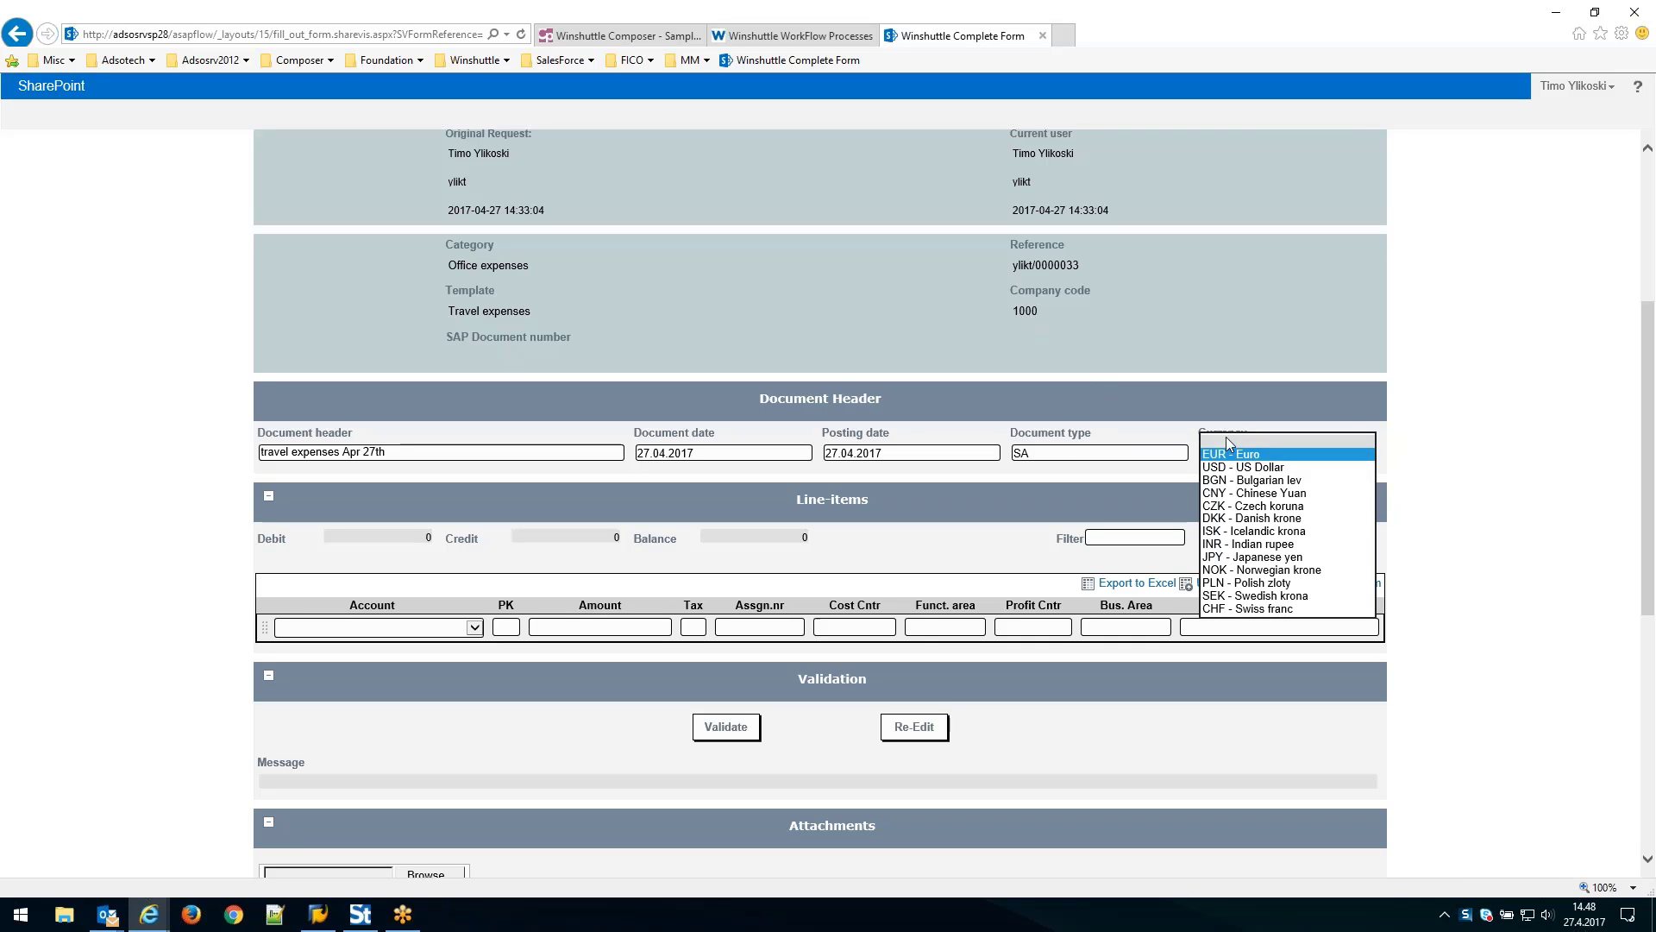
click(1276, 455)
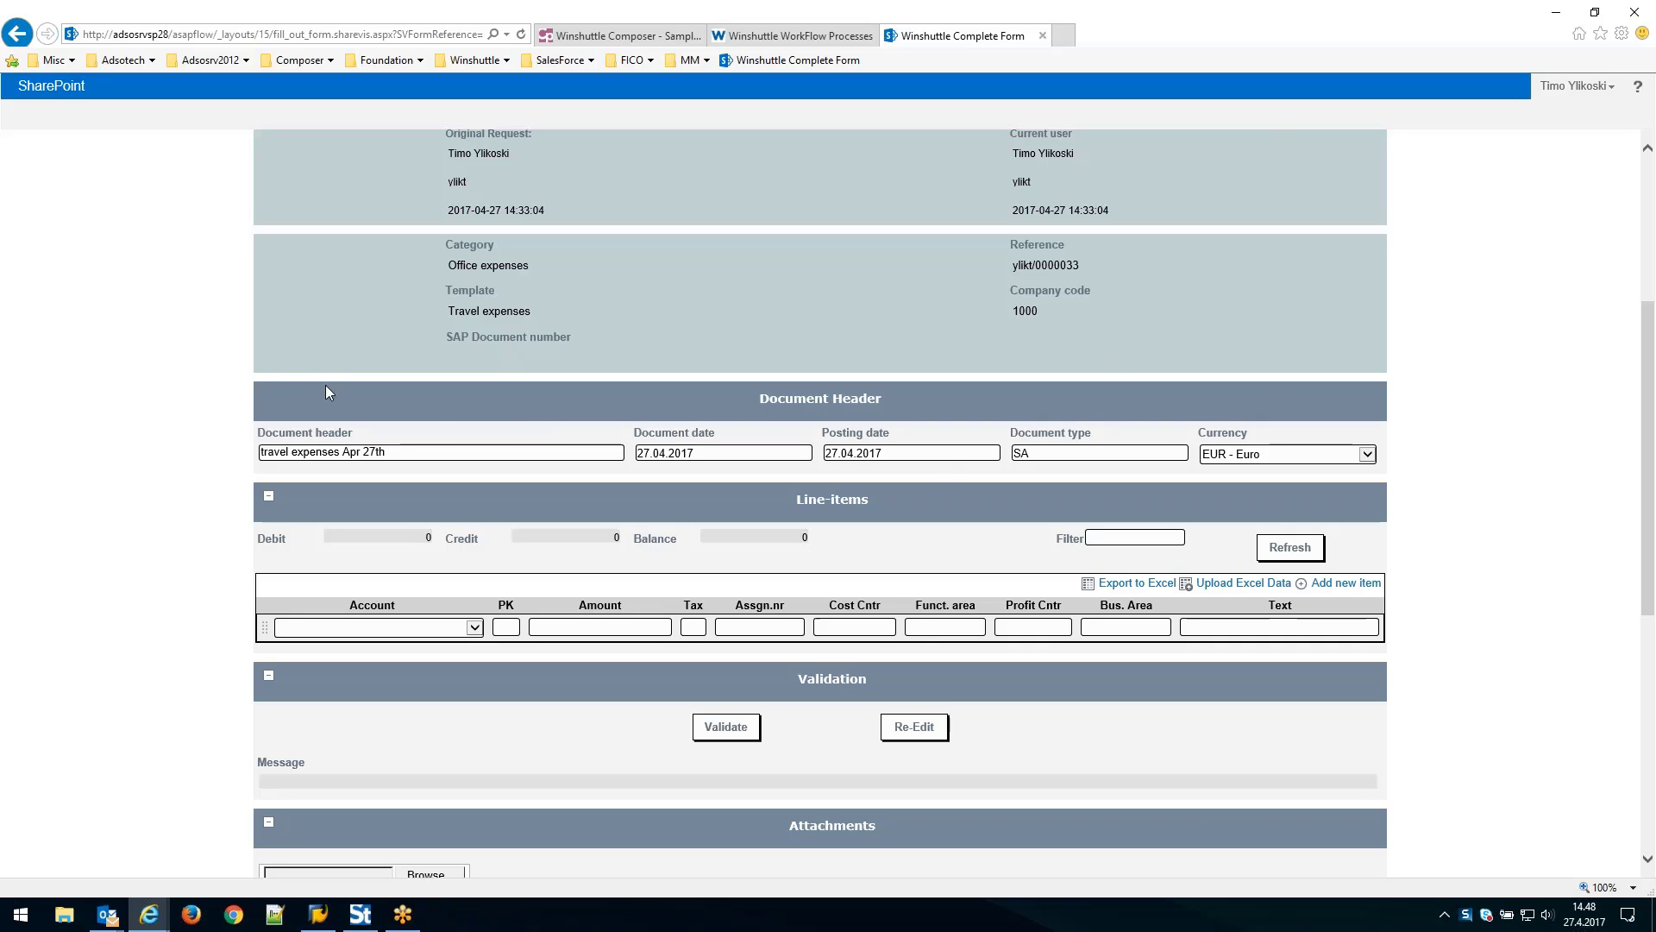
Try the Petty Cash - local currency account and the Citibank domestic bank transfers account on the first line item.
scroll(1500, 361, down, 2)
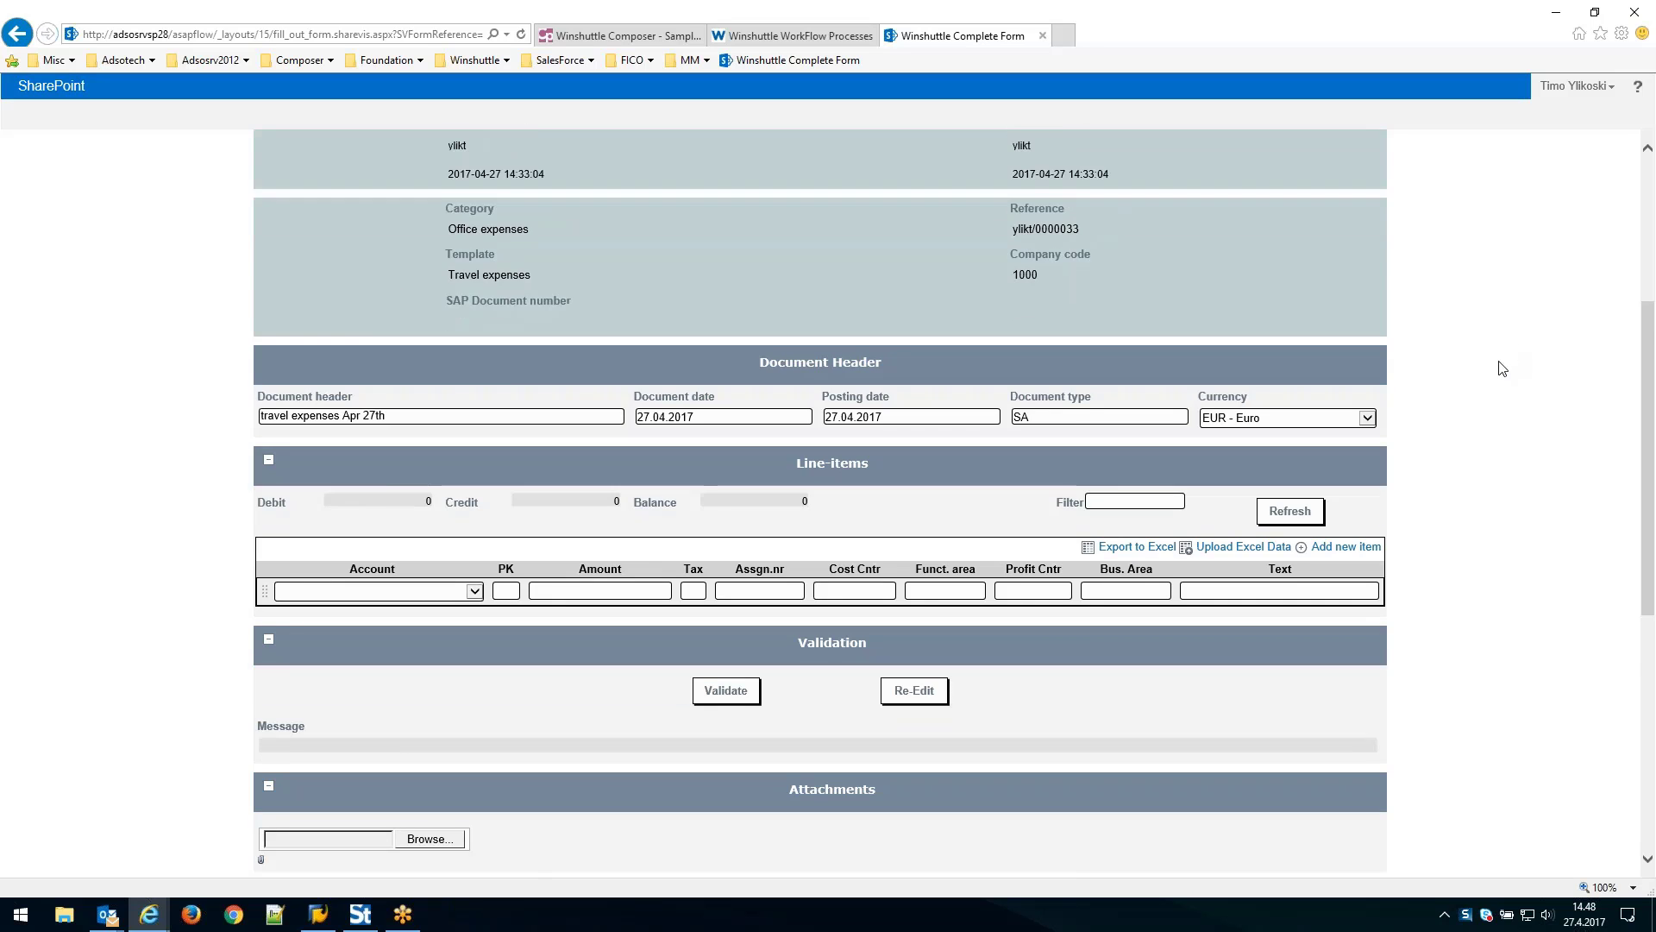
click(752, 614)
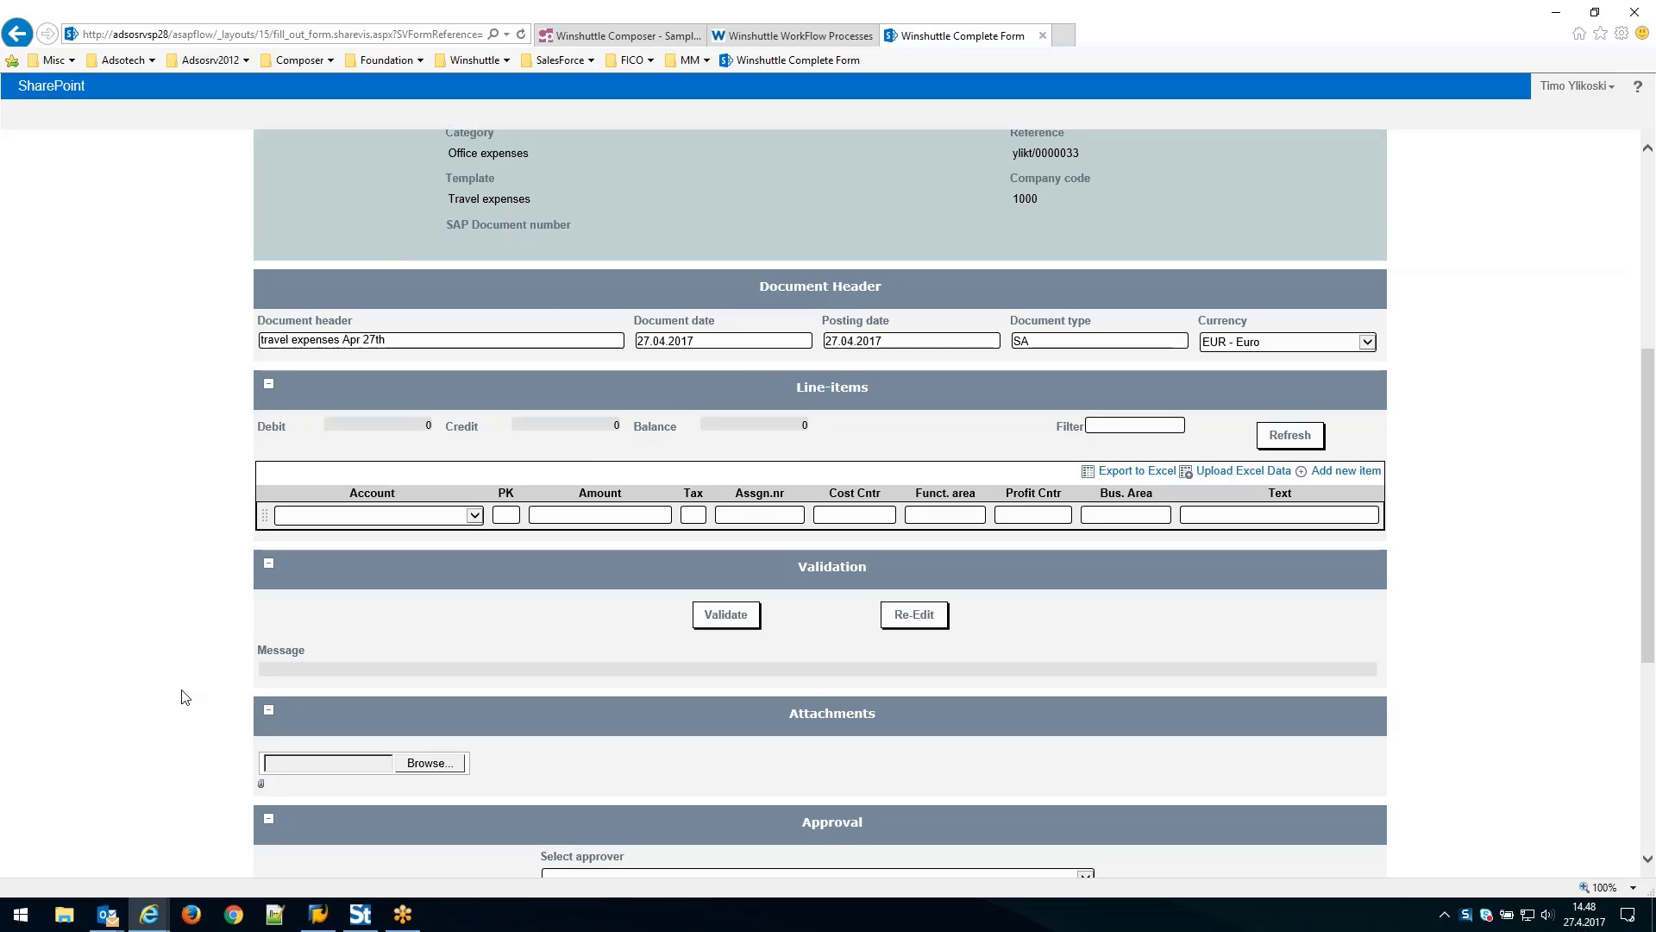
click(474, 515)
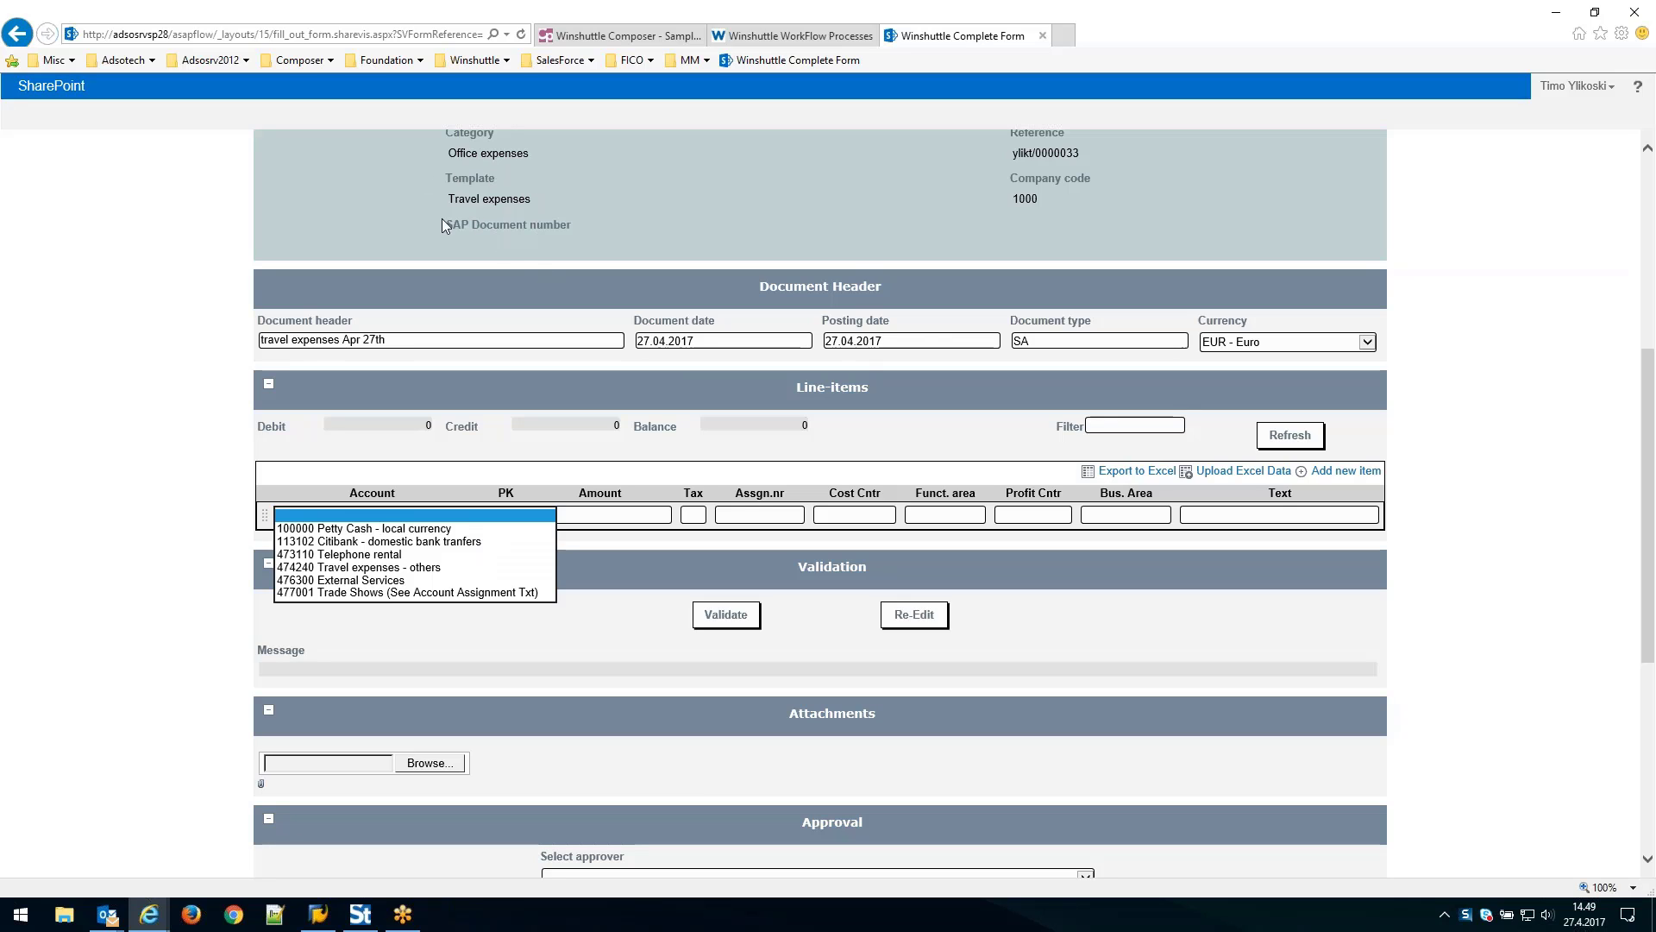
click(386, 529)
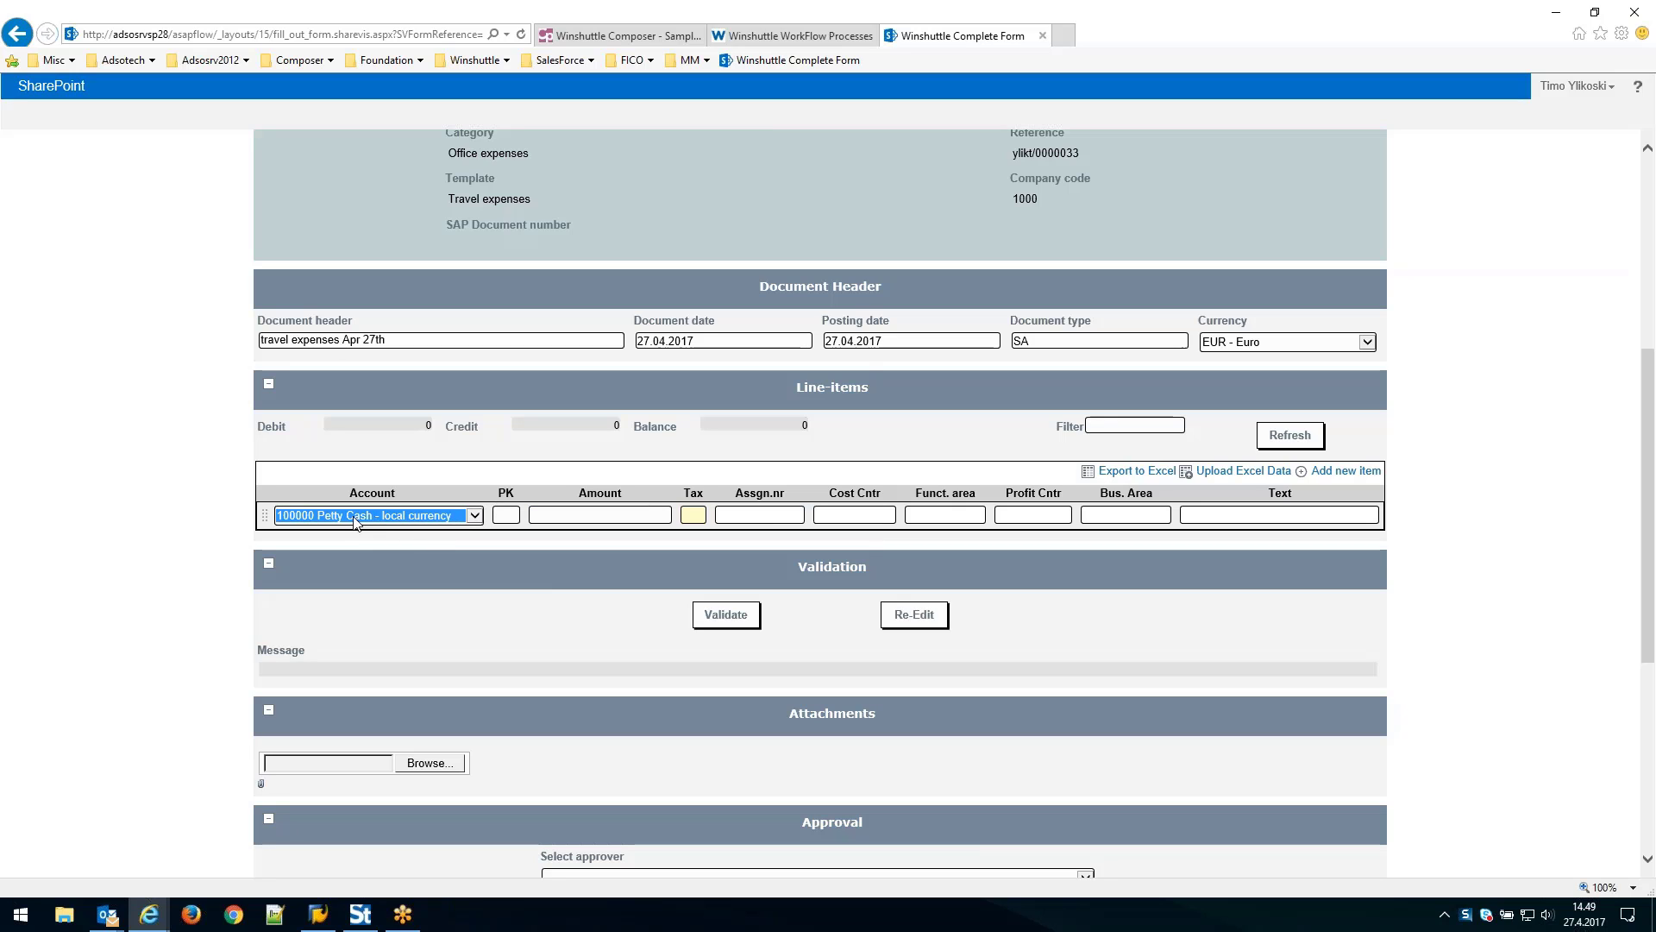
click(457, 515)
click(424, 531)
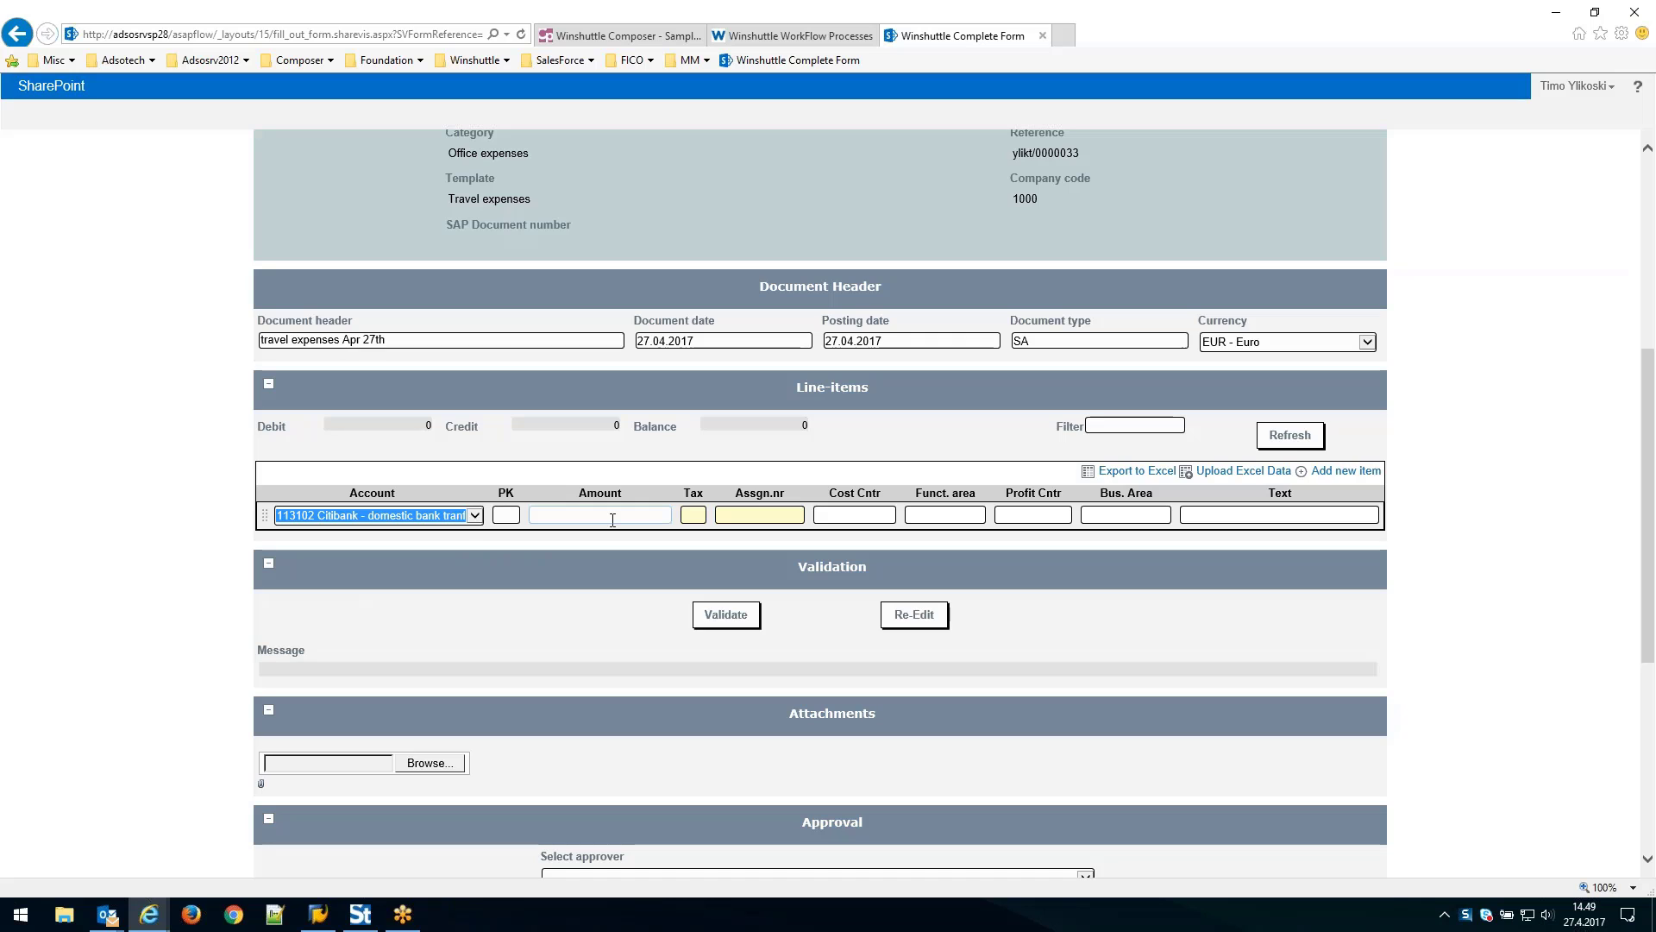
Set the first line item's sales tax code to 0O - Output tax 0%.
click(691, 517)
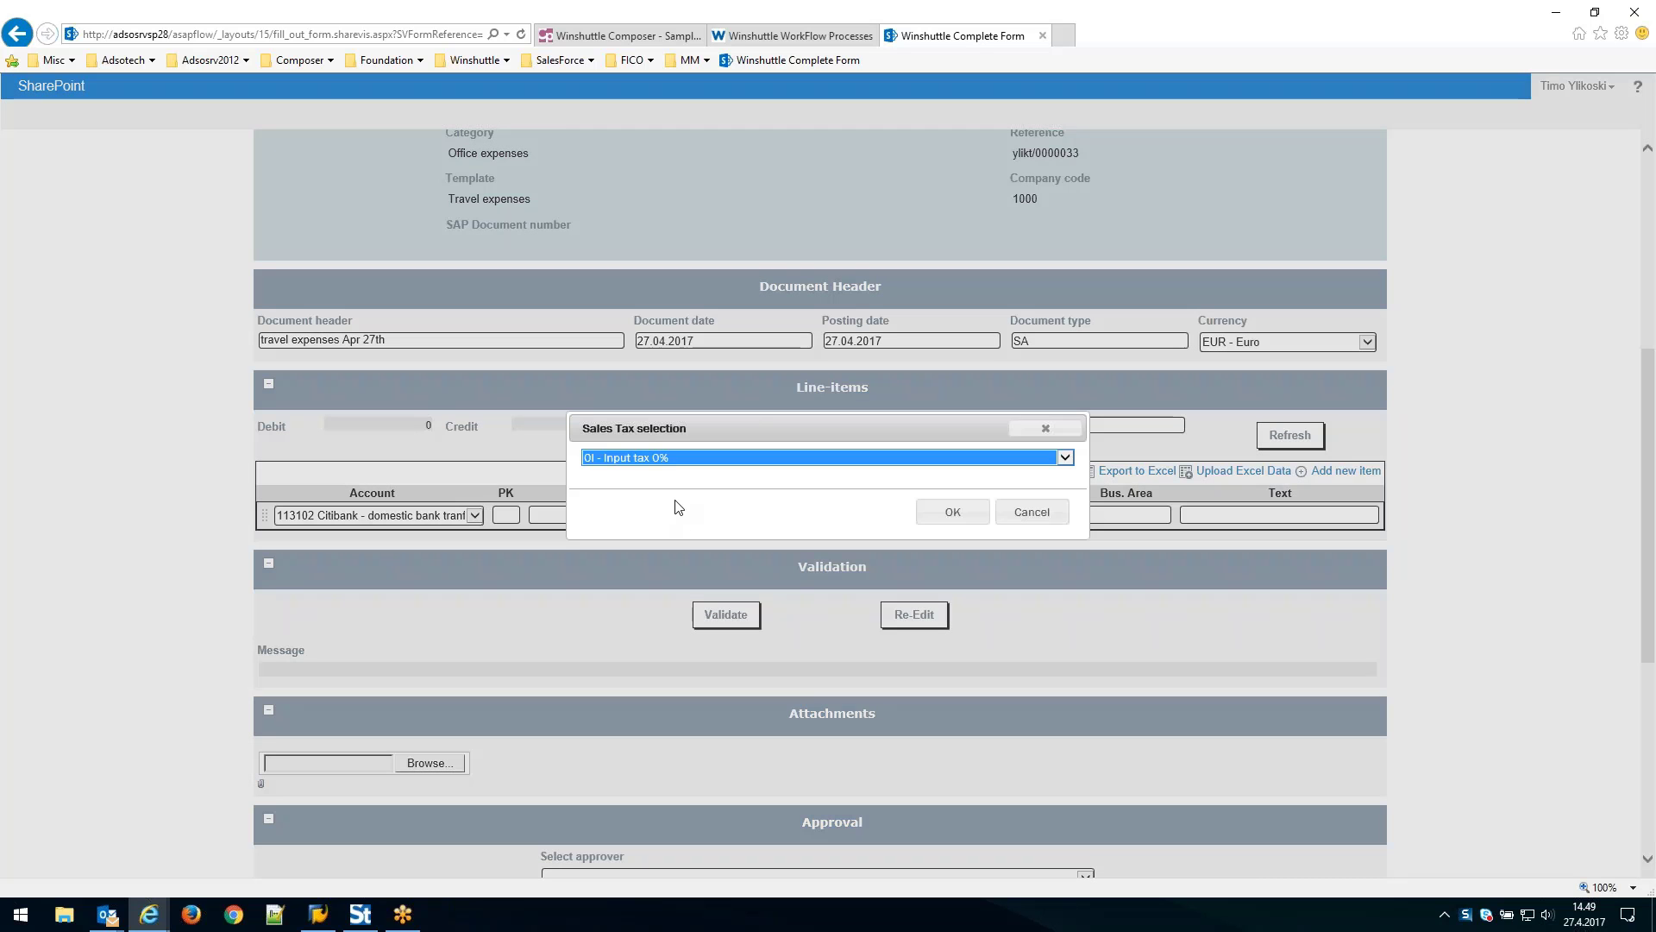
click(678, 460)
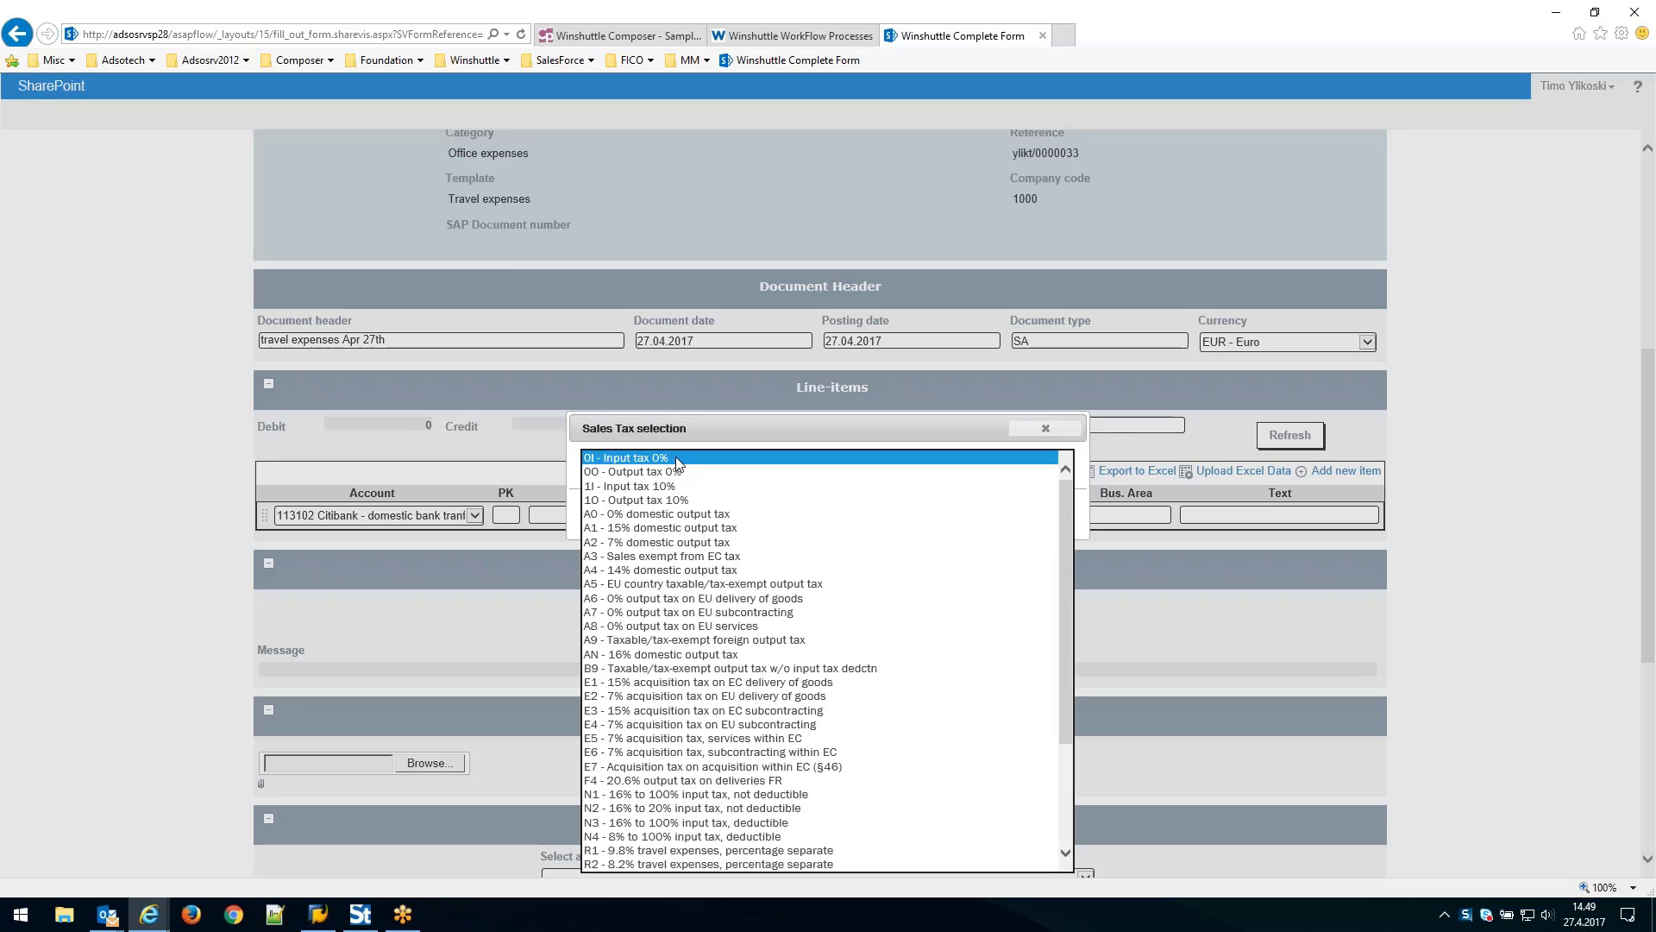
click(666, 473)
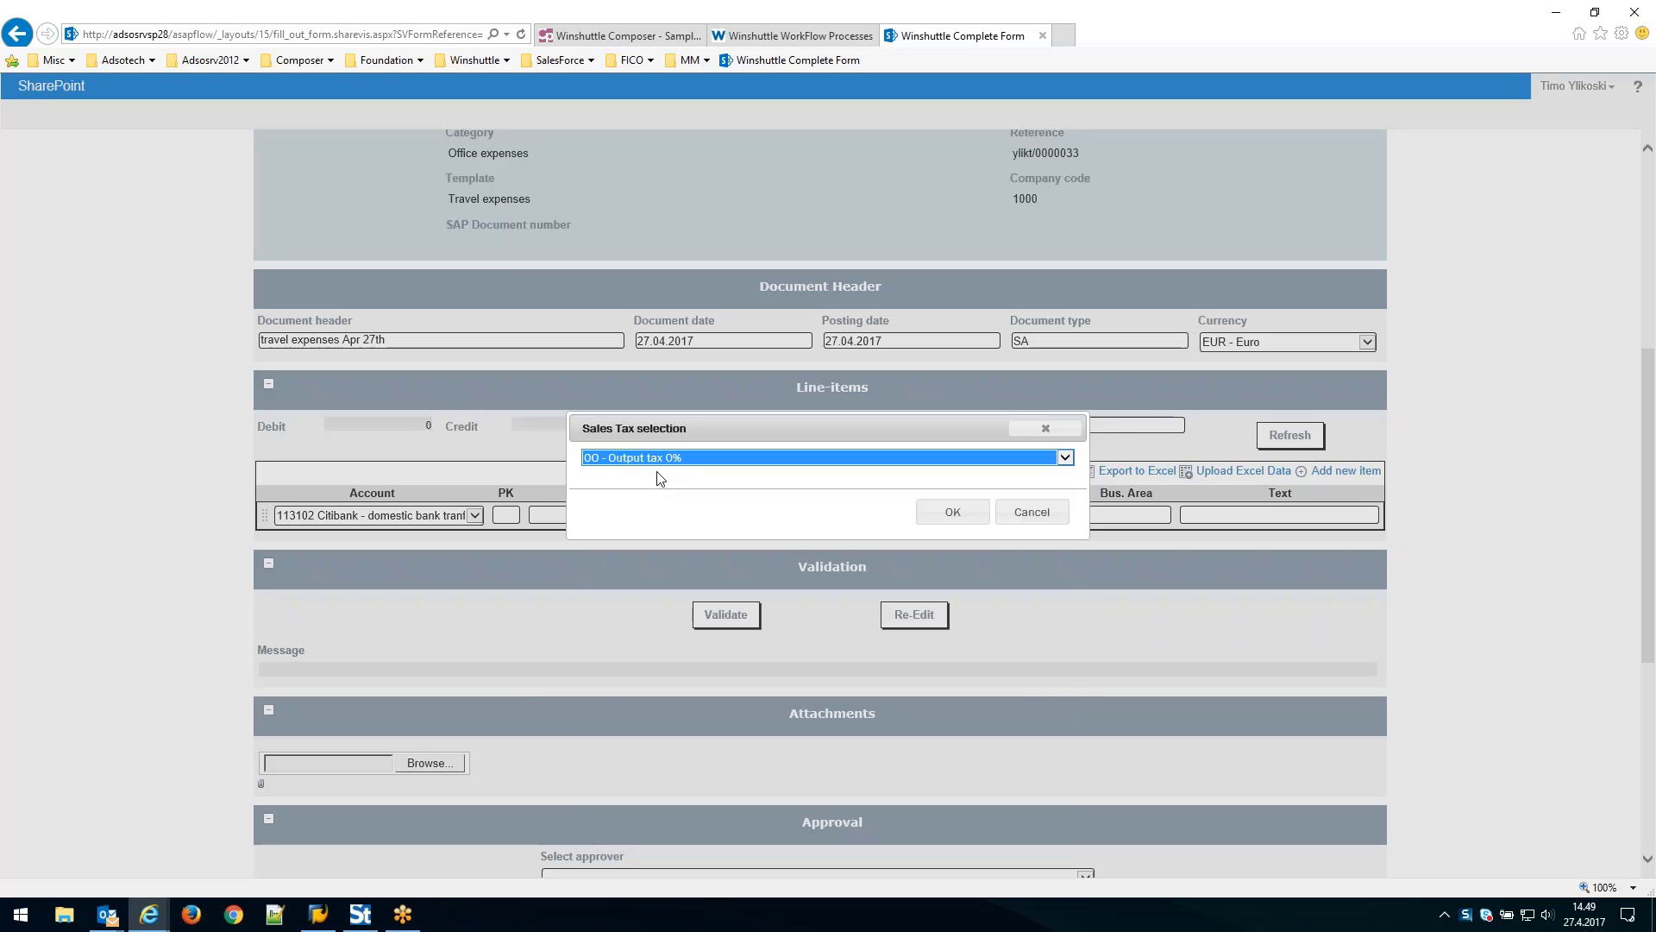
click(975, 521)
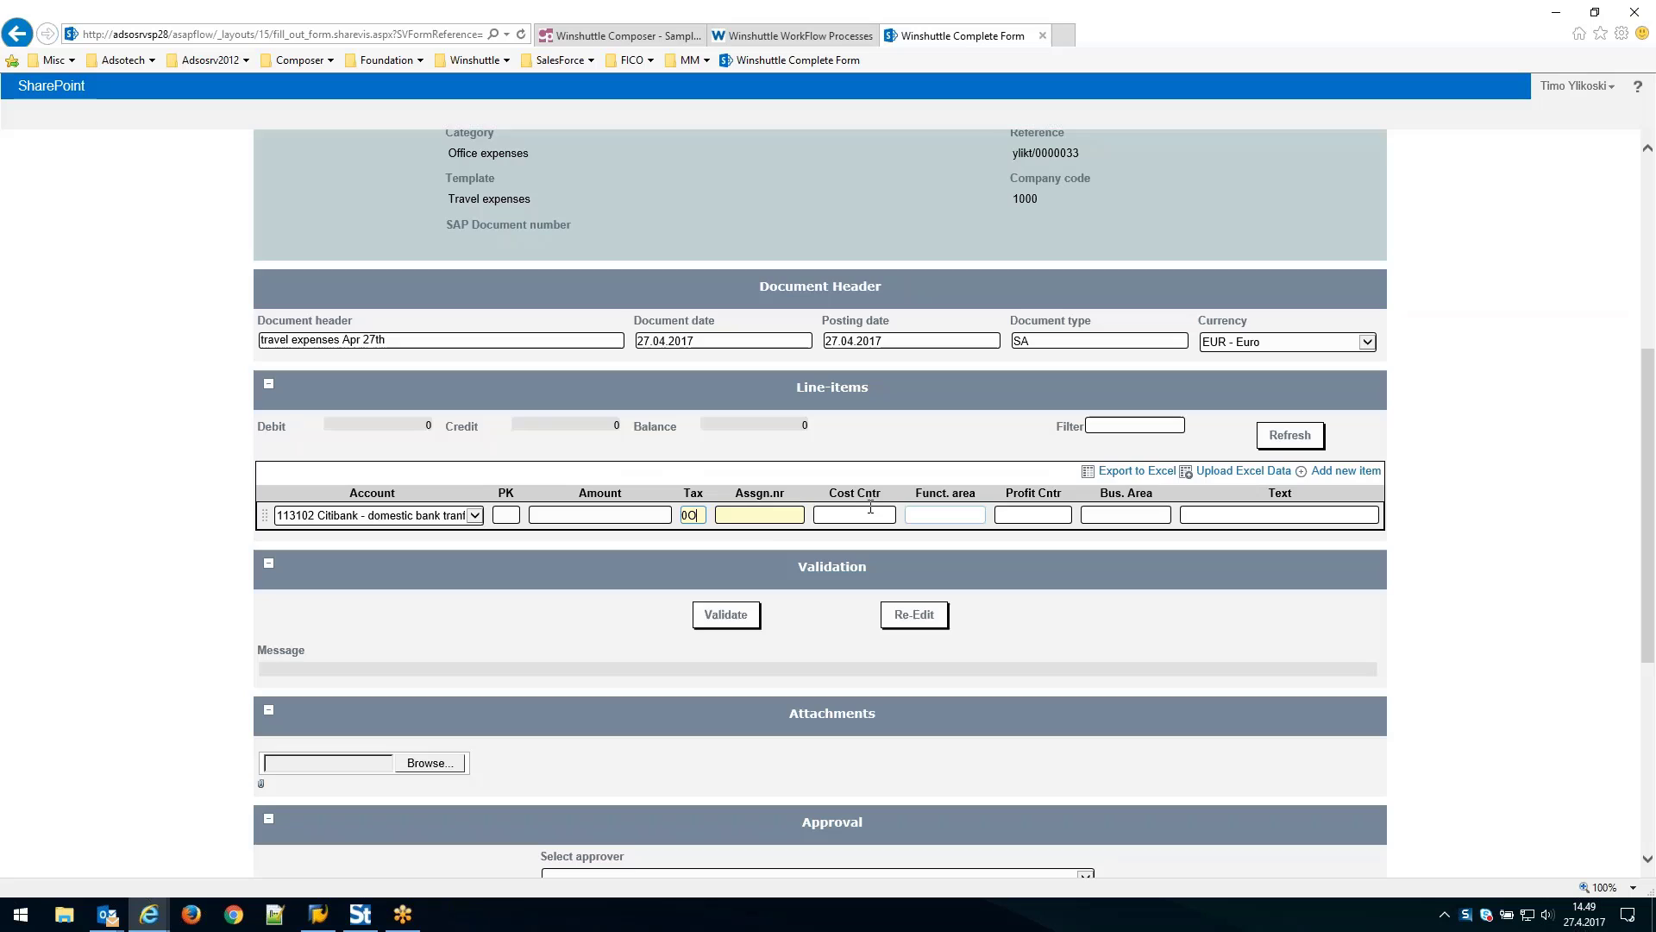
click(767, 510)
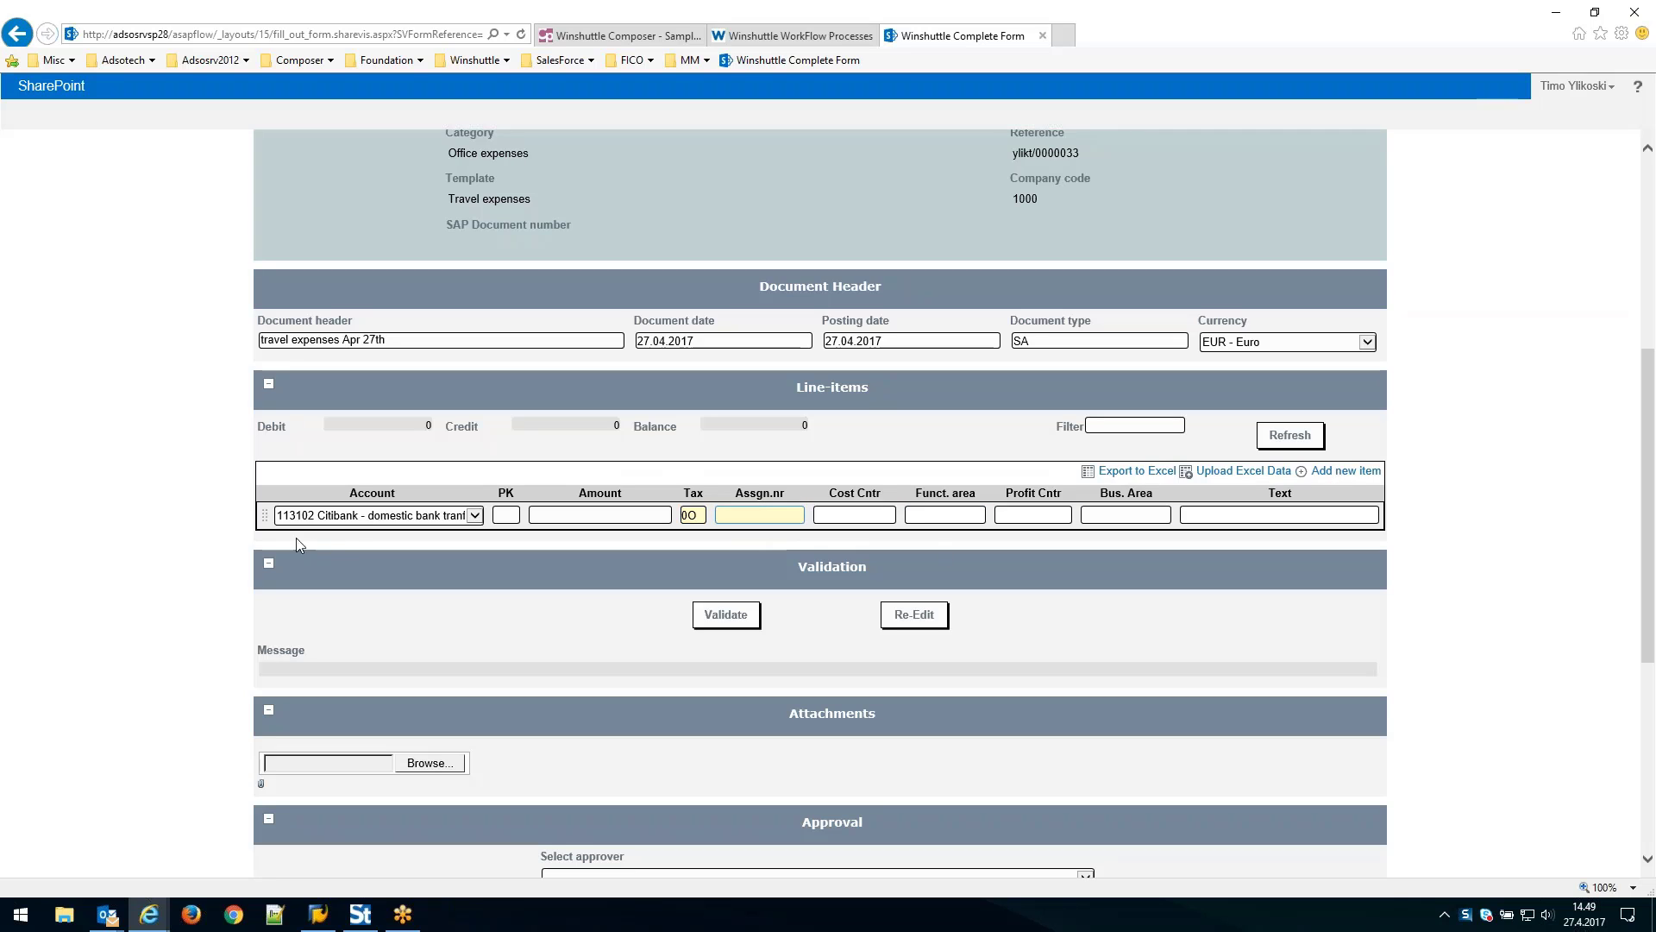
Set the first line item's account to Telephone rental and its amount to 100.
click(371, 515)
click(406, 520)
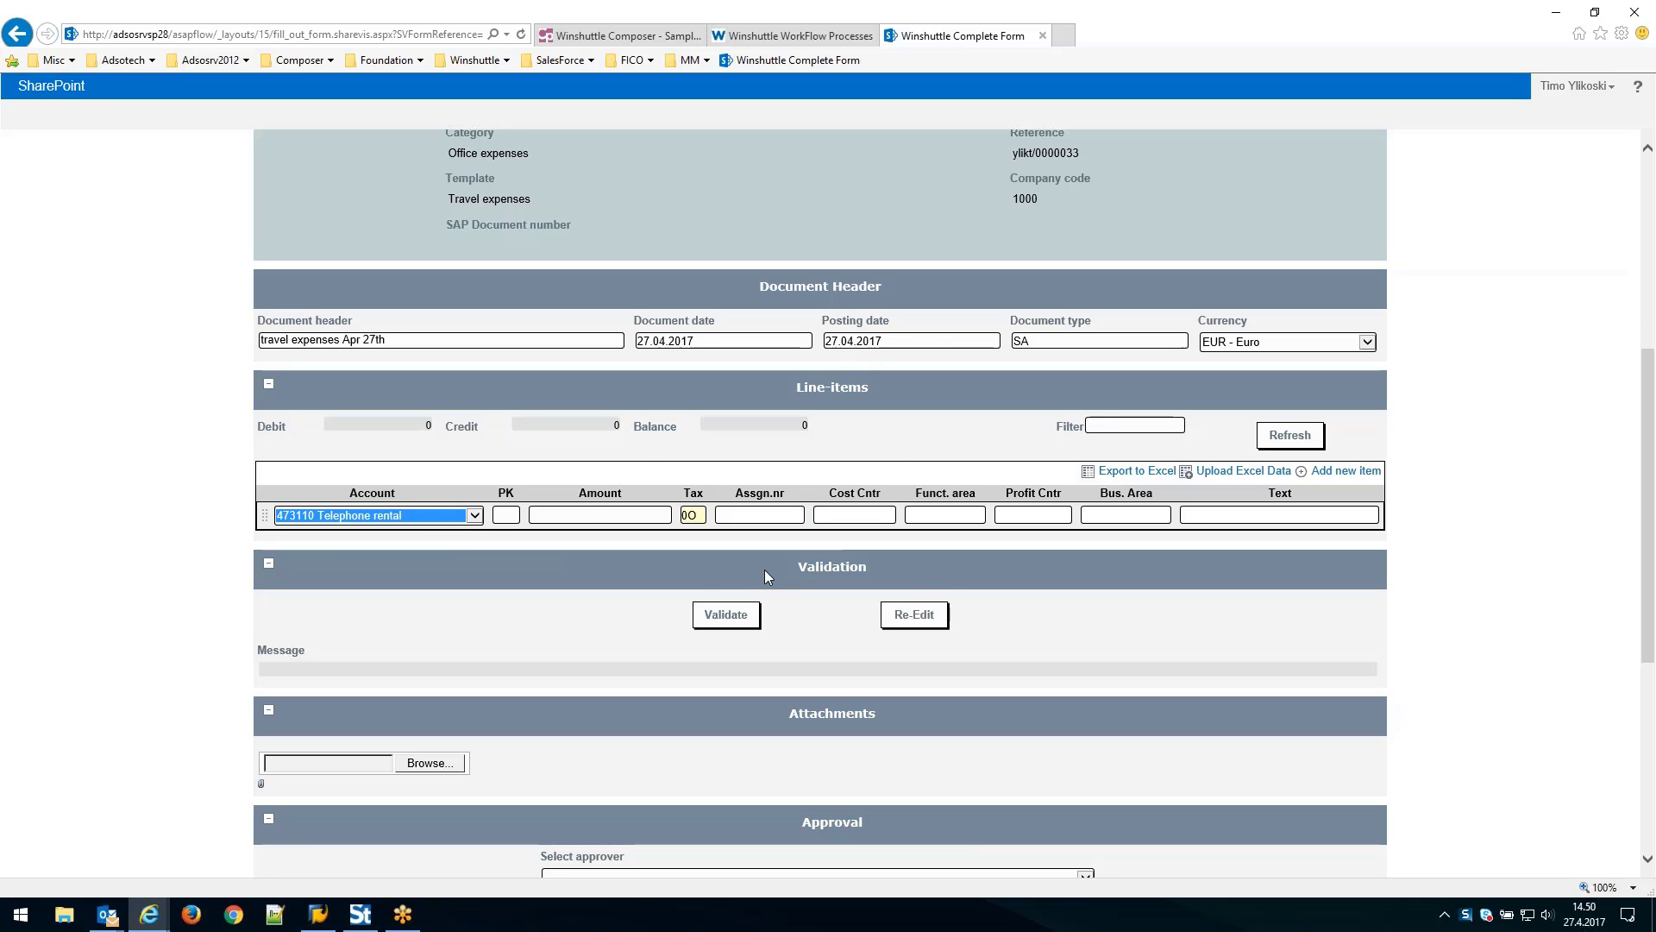
click(630, 515)
text(100)
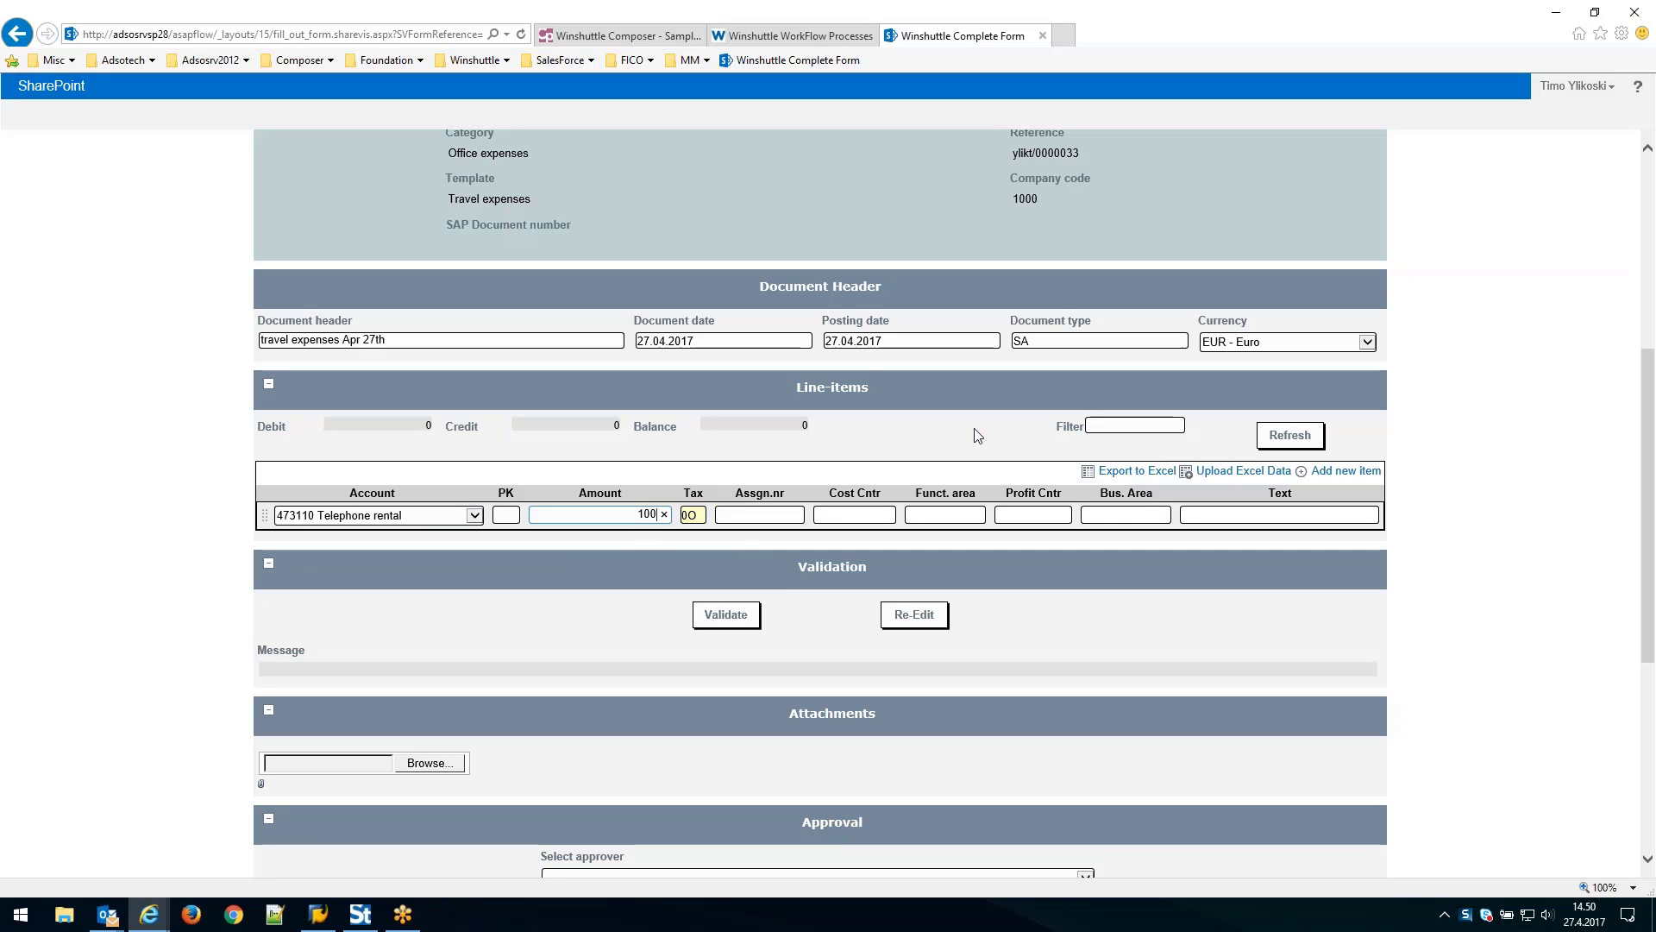
Add two more line items, assigning the accounts Travel expenses - others and External Services.
click(1359, 475)
click(1359, 475)
click(459, 543)
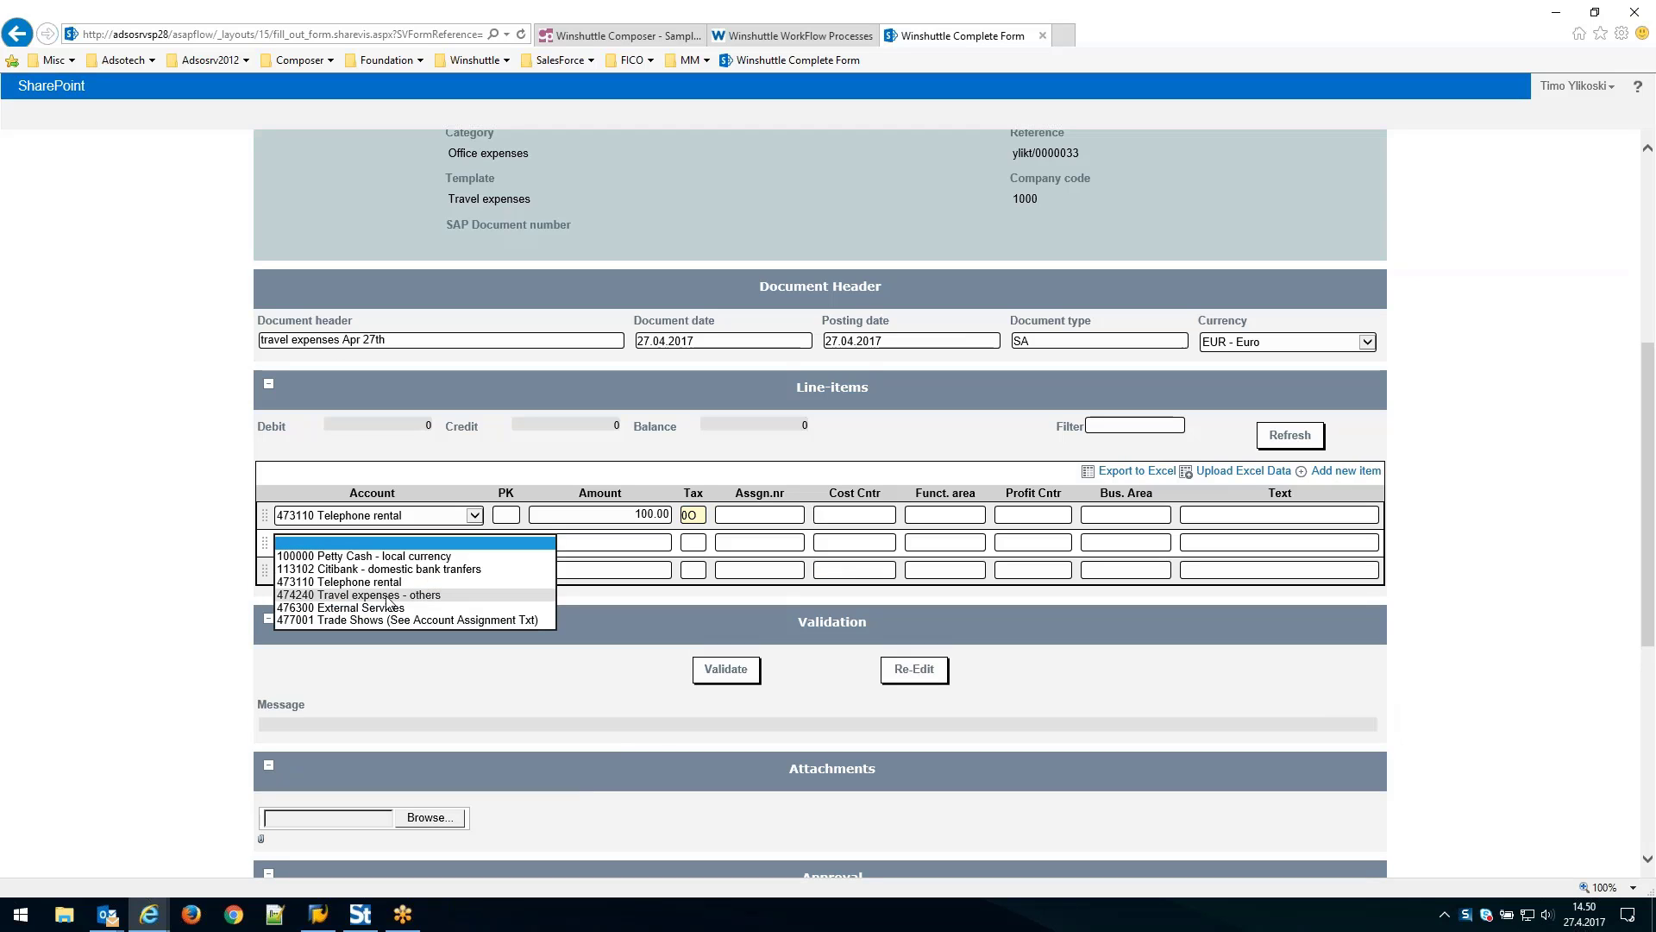
click(457, 593)
click(453, 573)
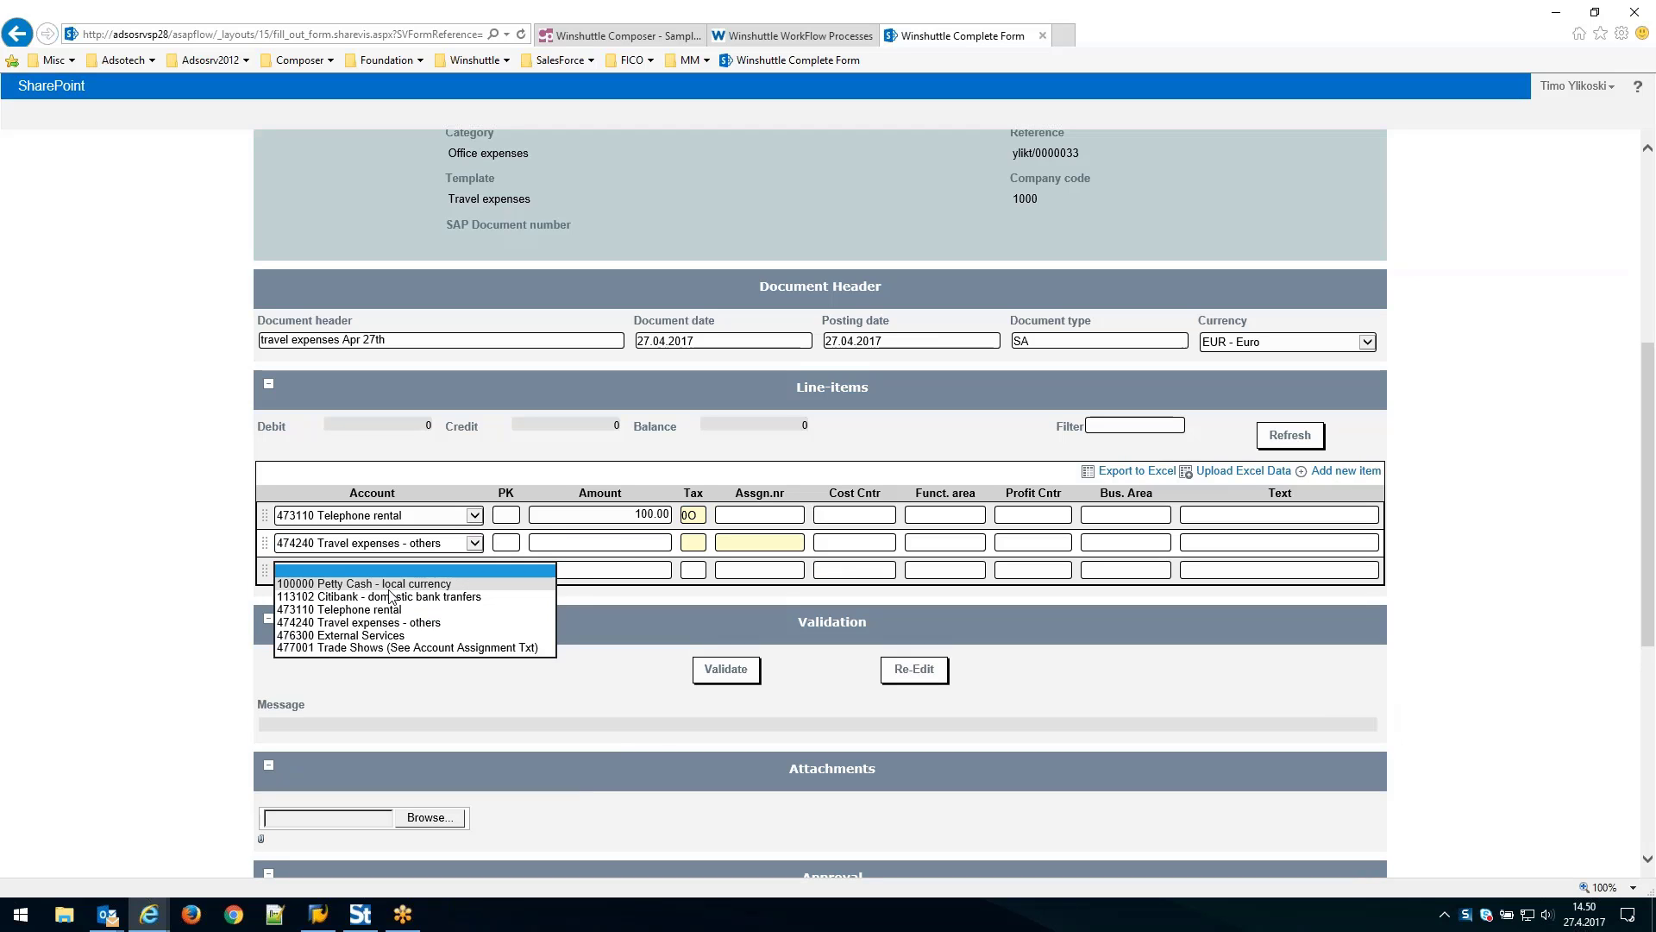
click(366, 632)
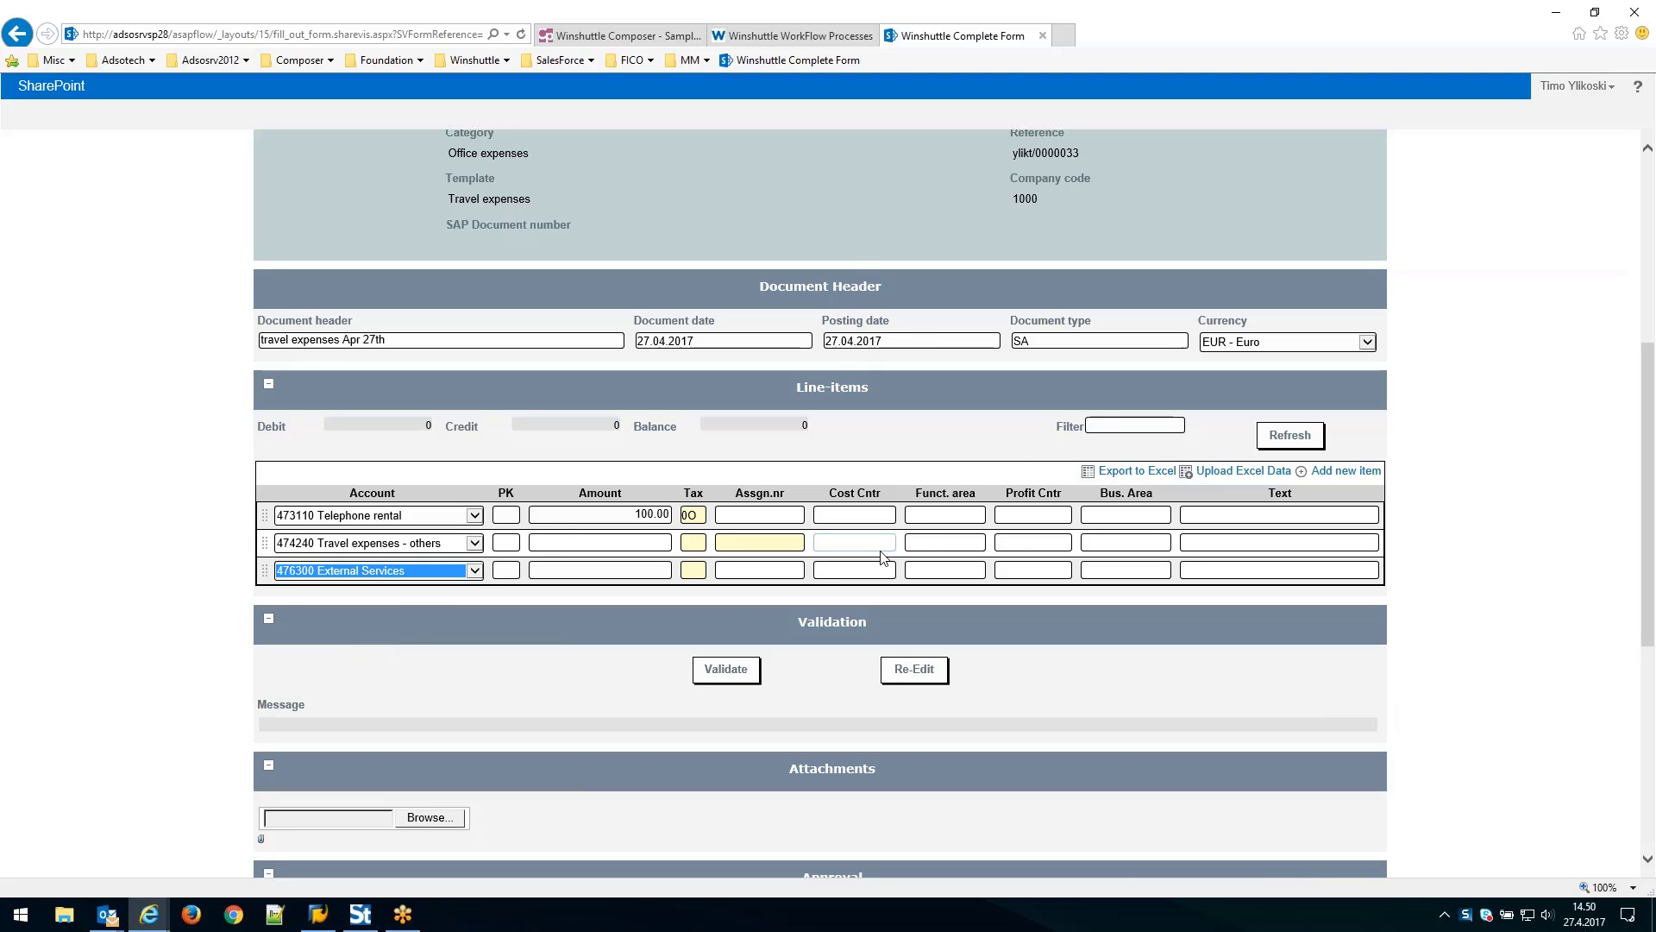
Replace the line items with the Excel data from Sheet1, range A1 to J6 with headers, of FI-TravelExpenses.xlsx.
click(1248, 473)
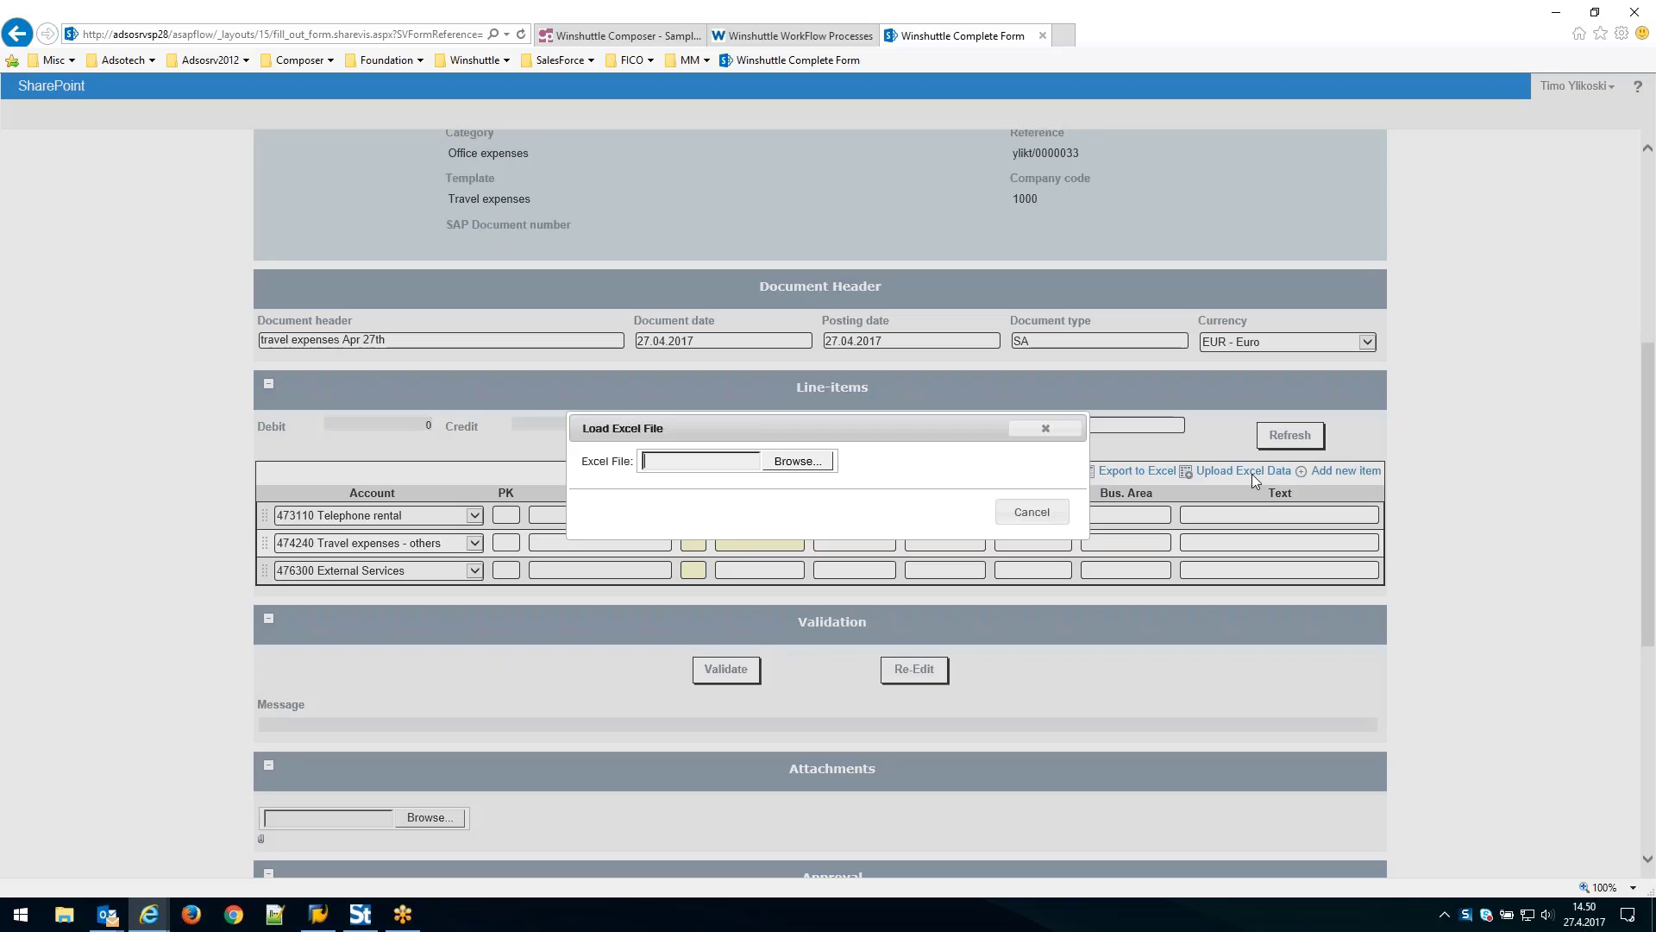
click(809, 465)
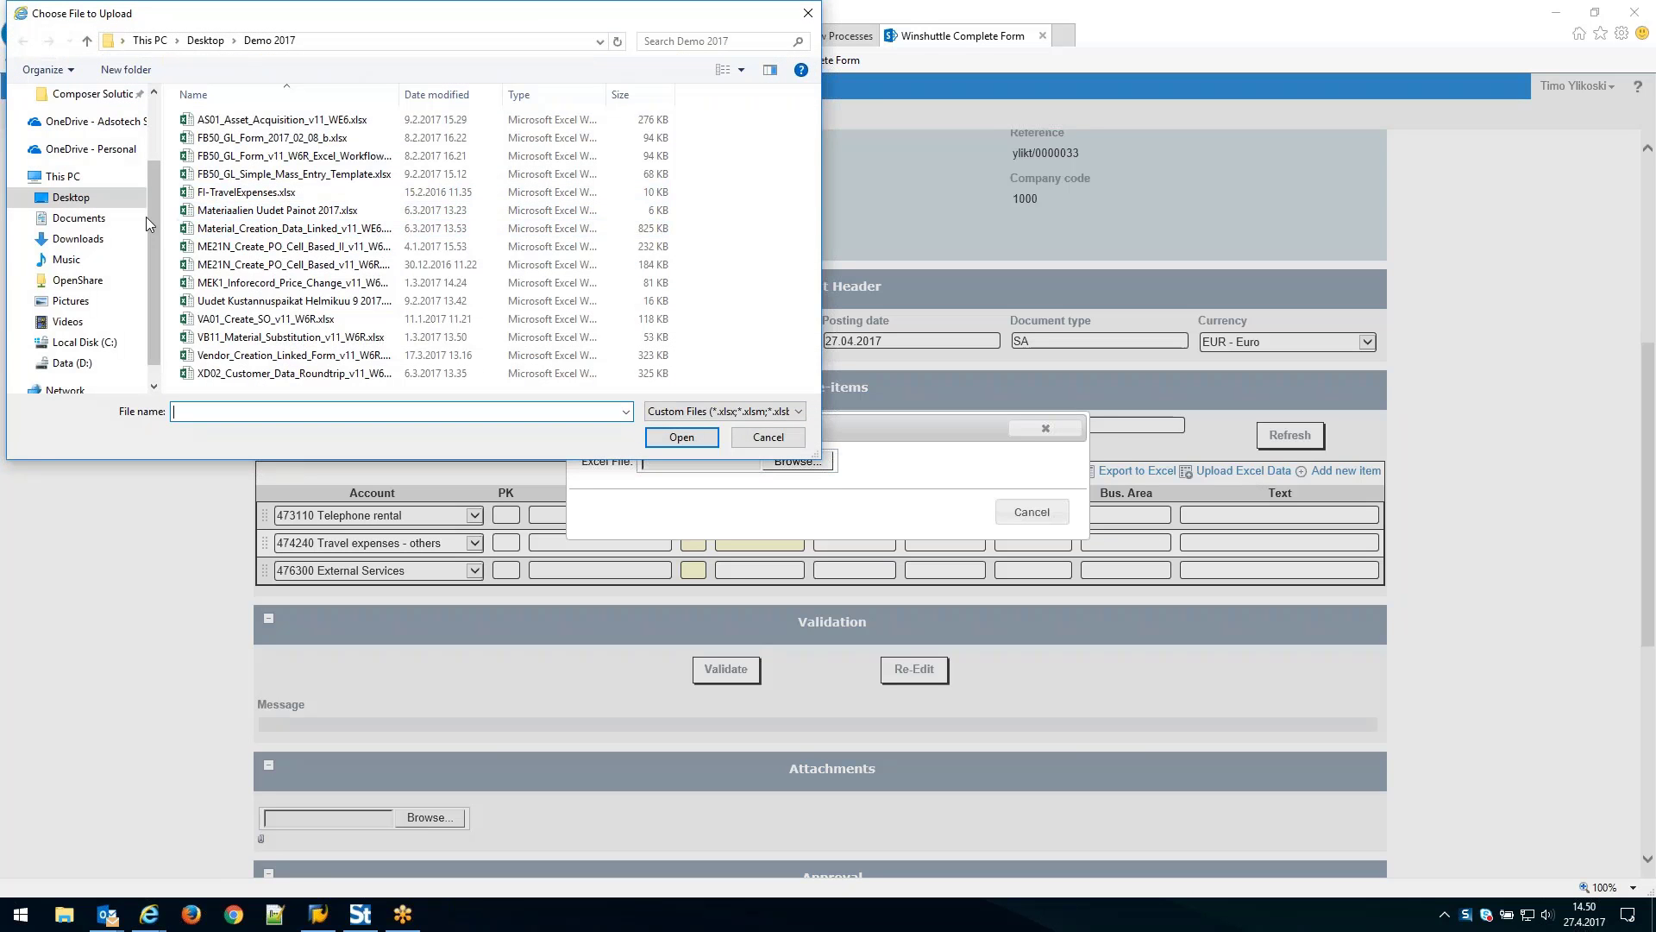
click(245, 194)
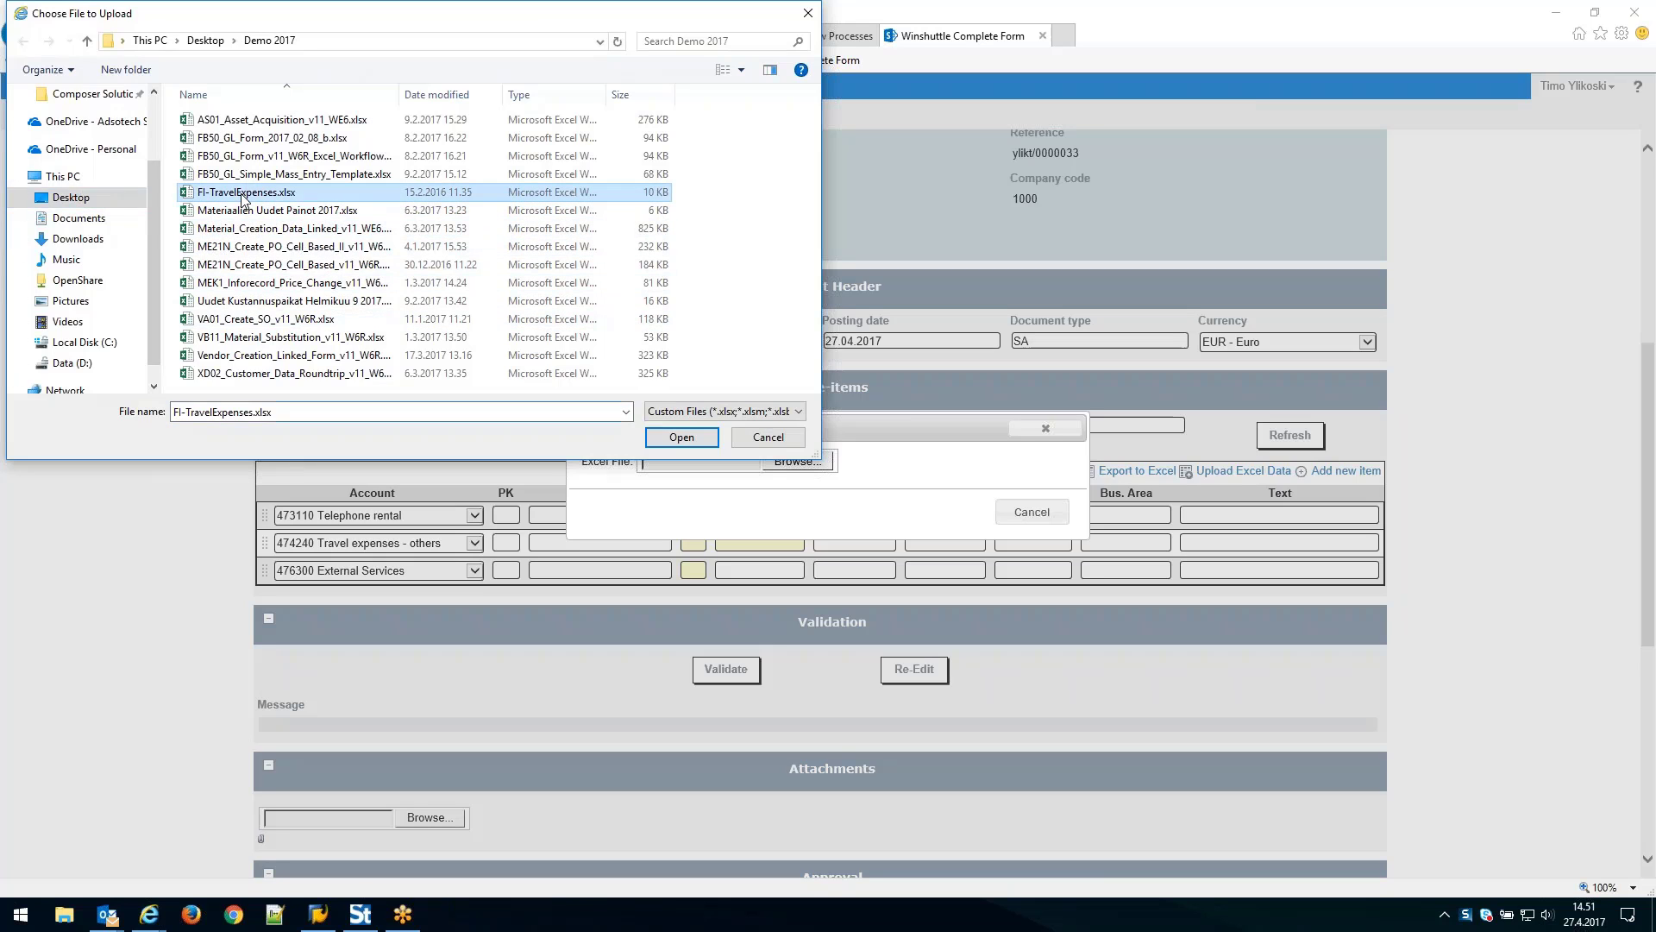
click(677, 436)
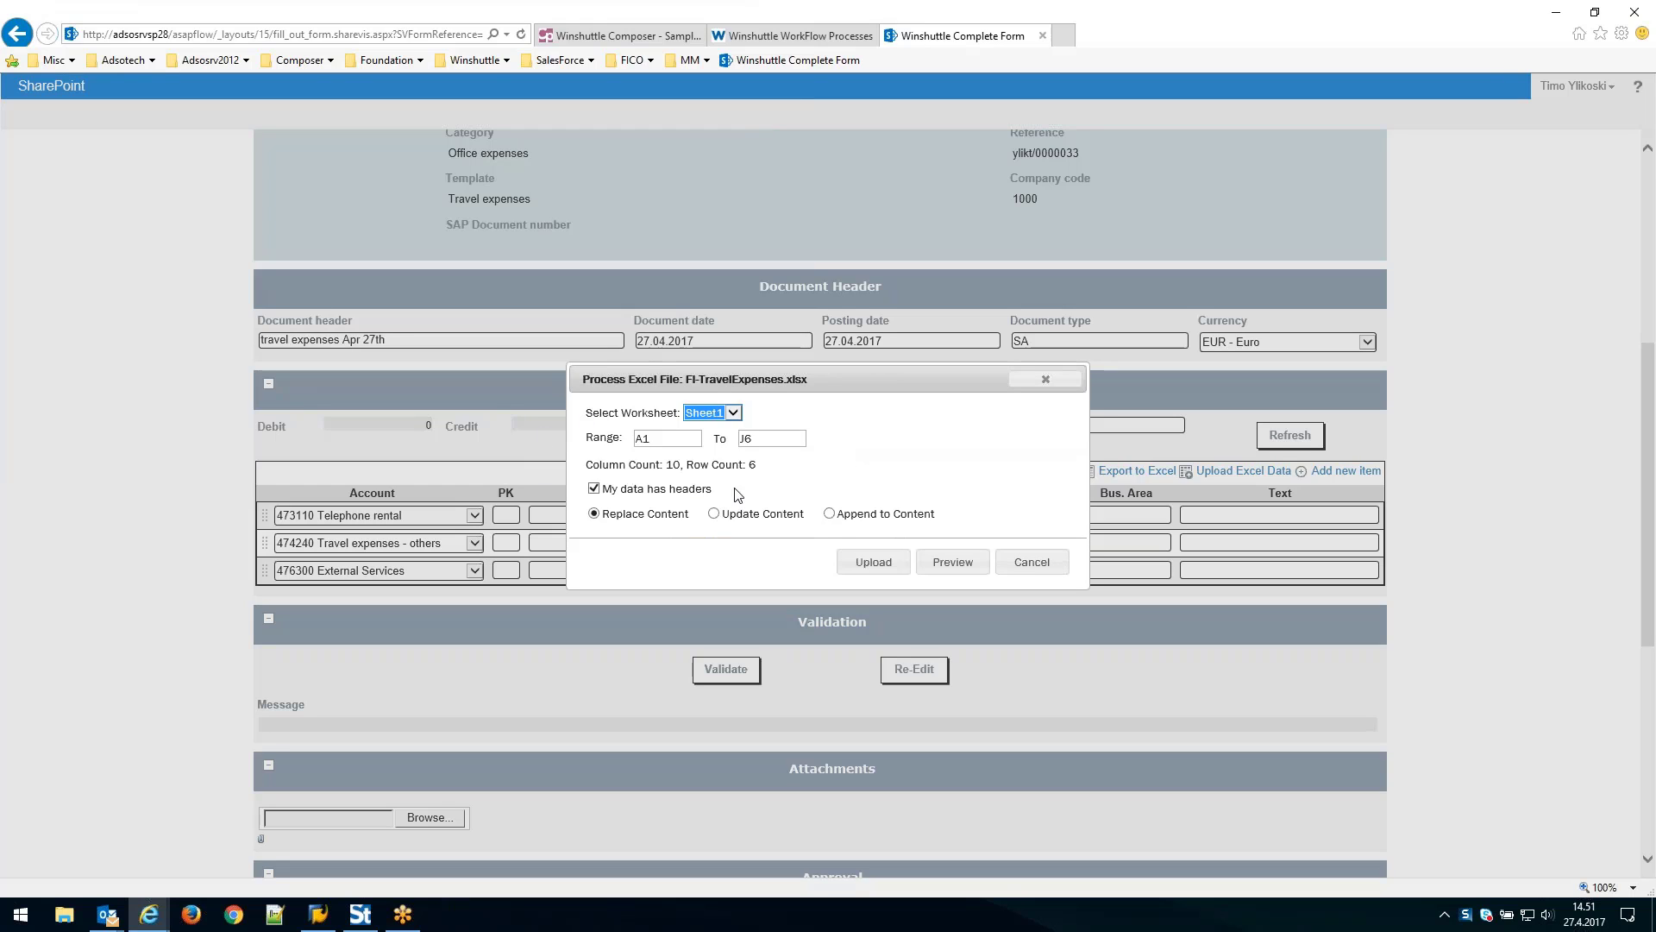
click(888, 566)
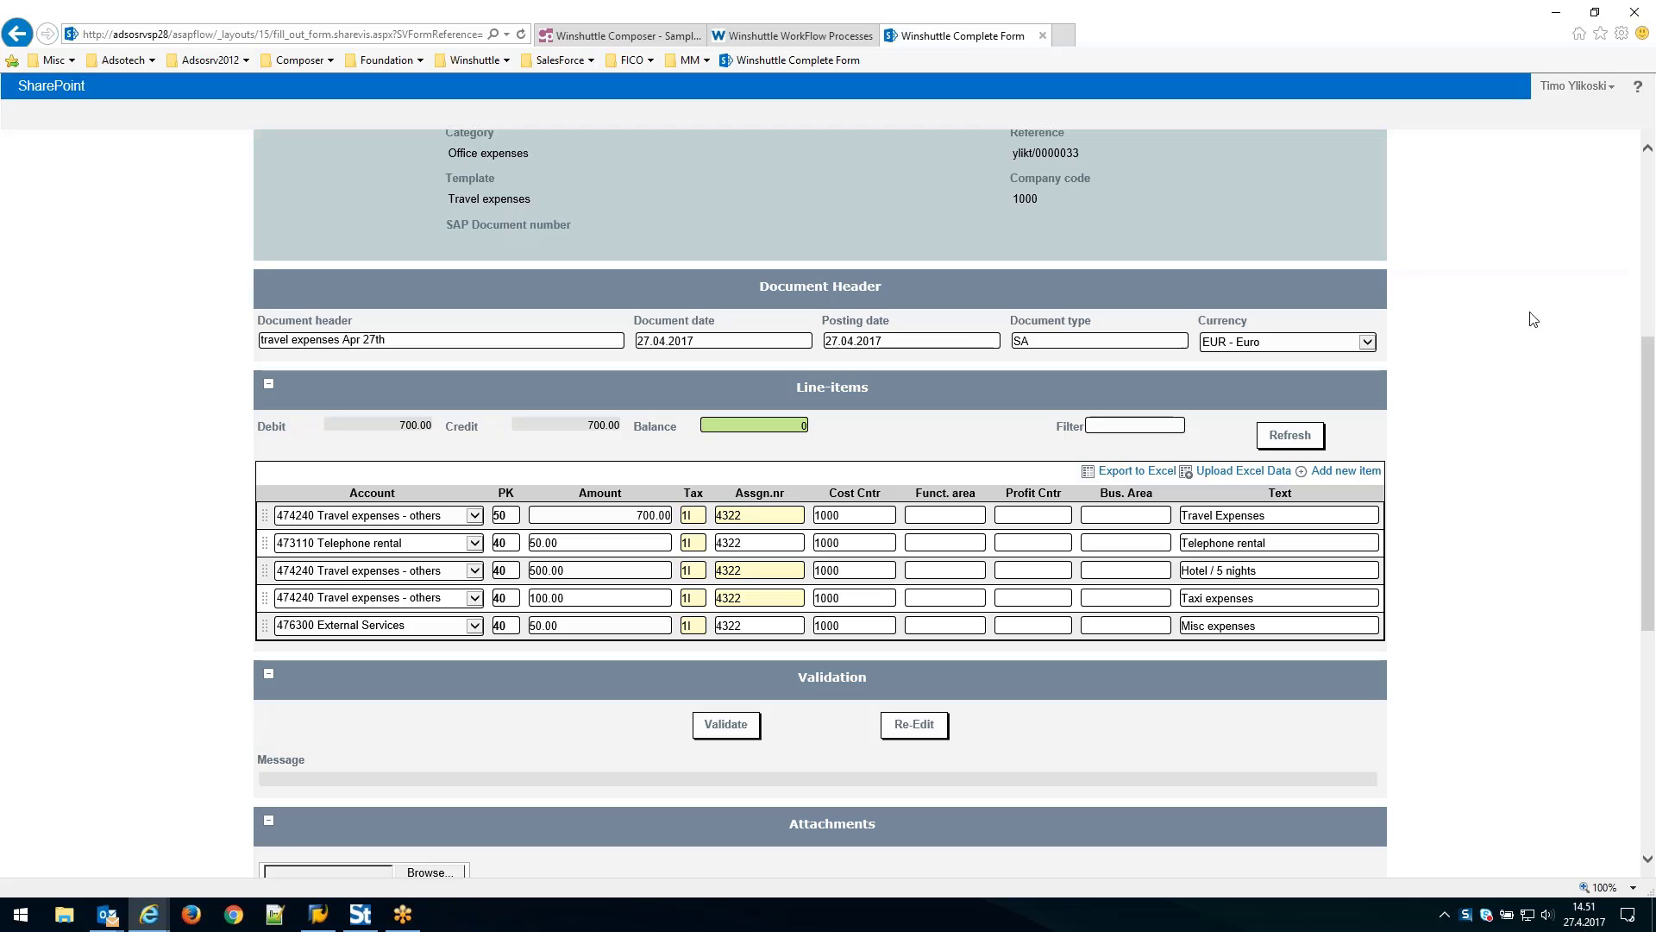
Try to submit the request before validating the data.
scroll(1499, 277, down, 3)
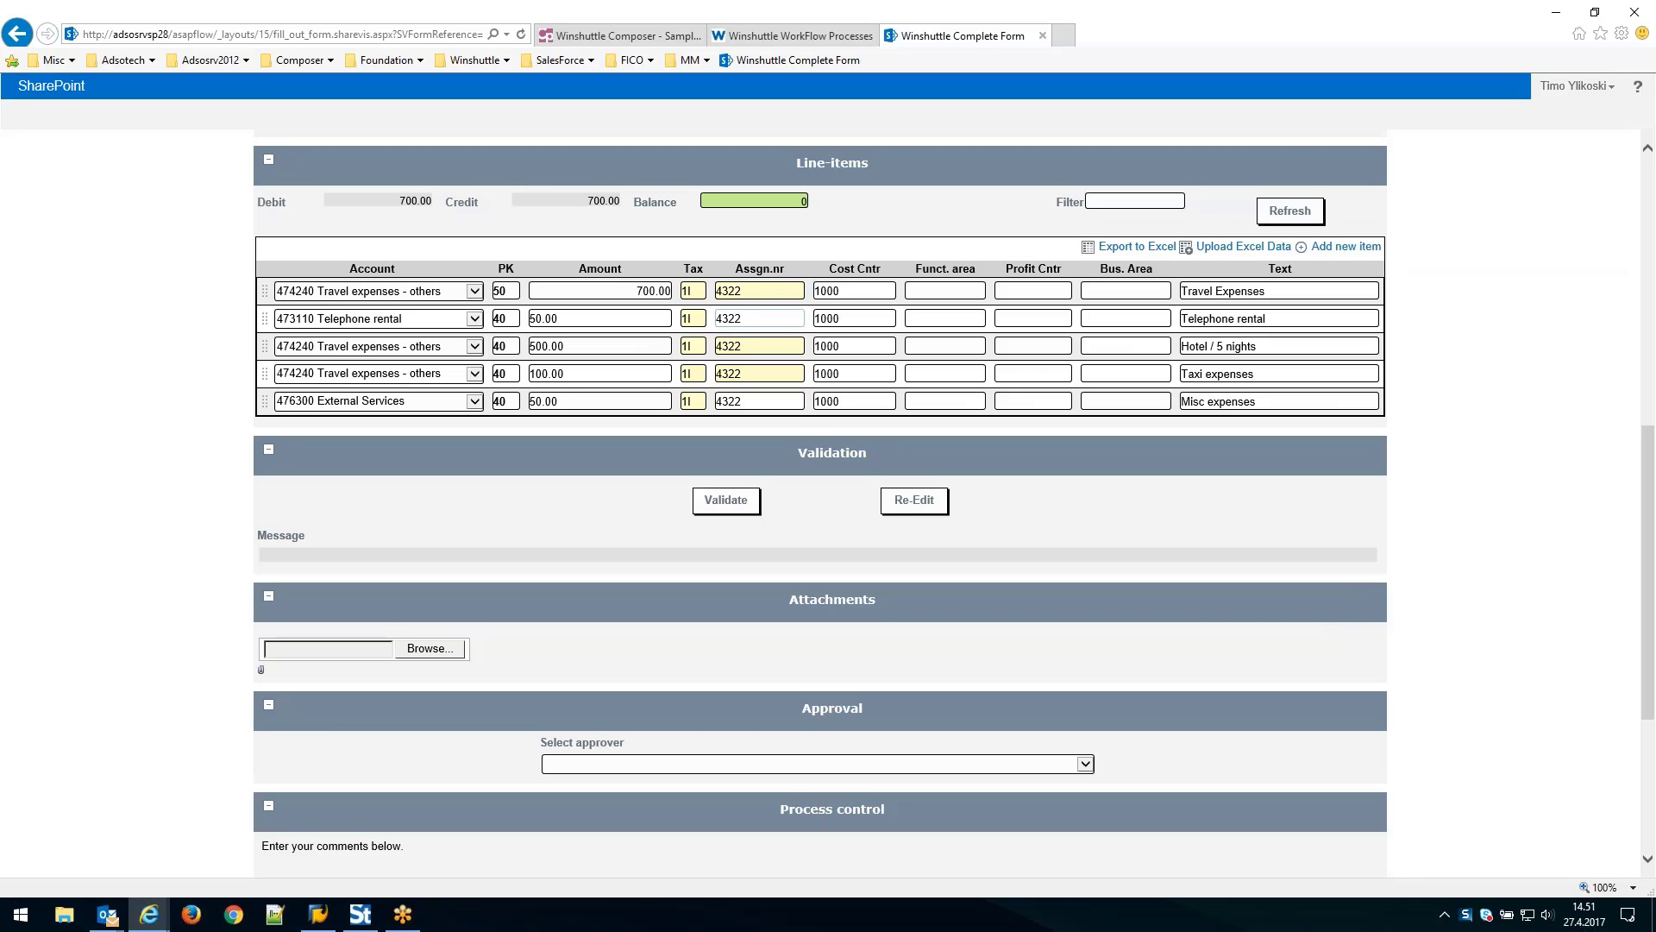
scroll(659, 371, down, 5)
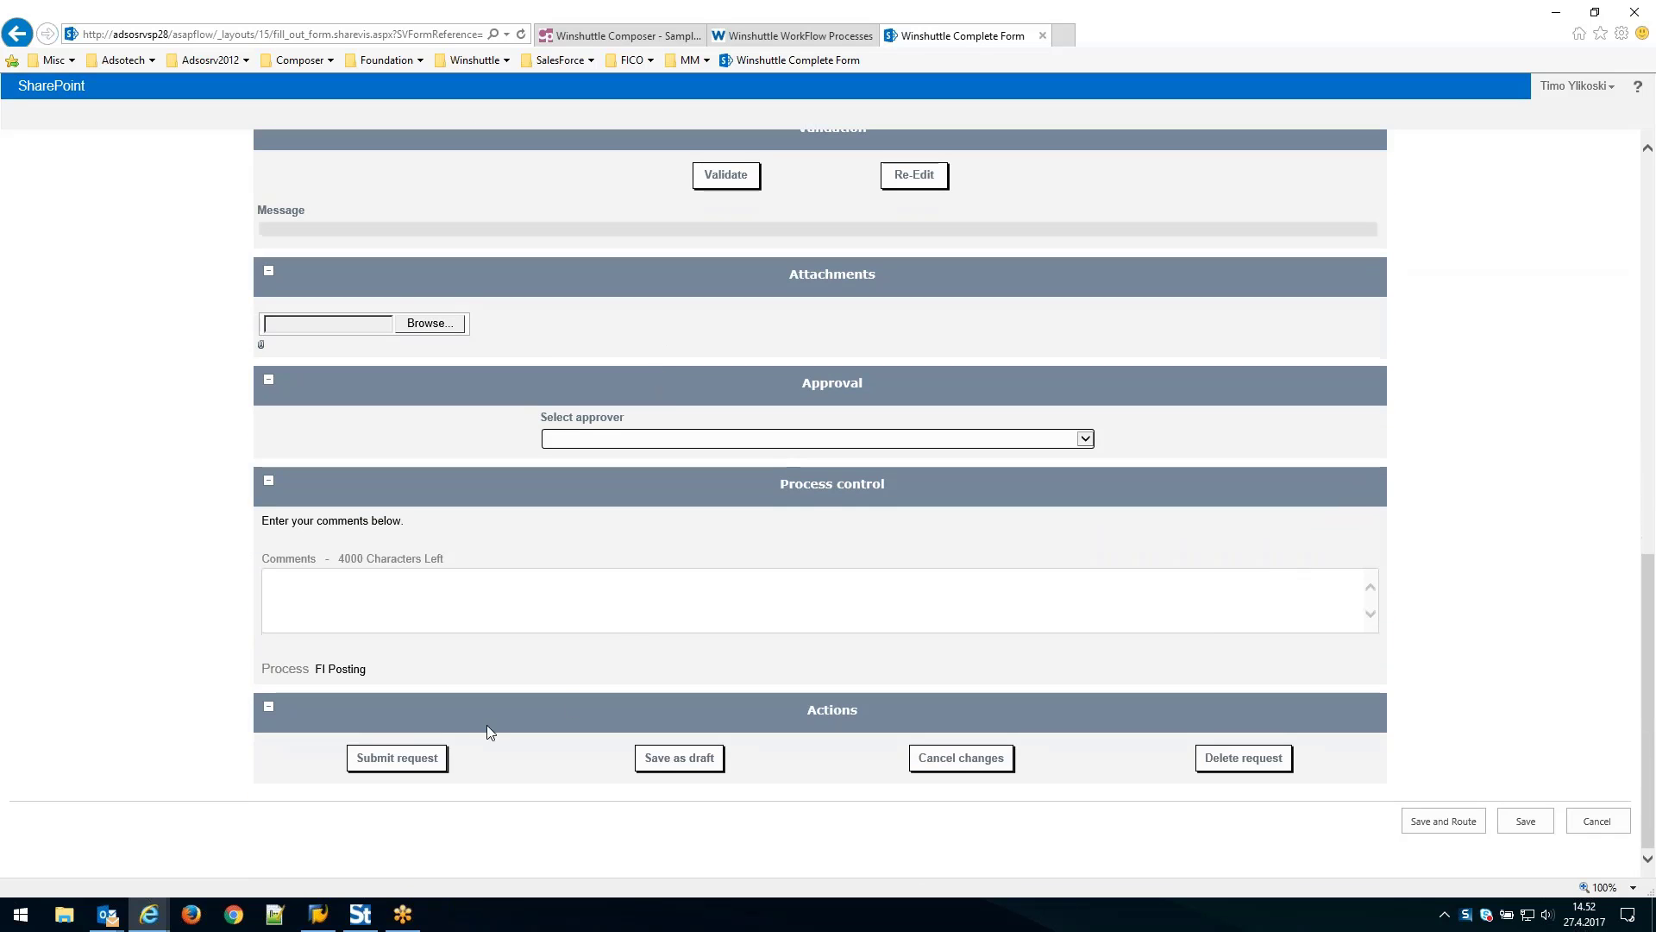
click(396, 757)
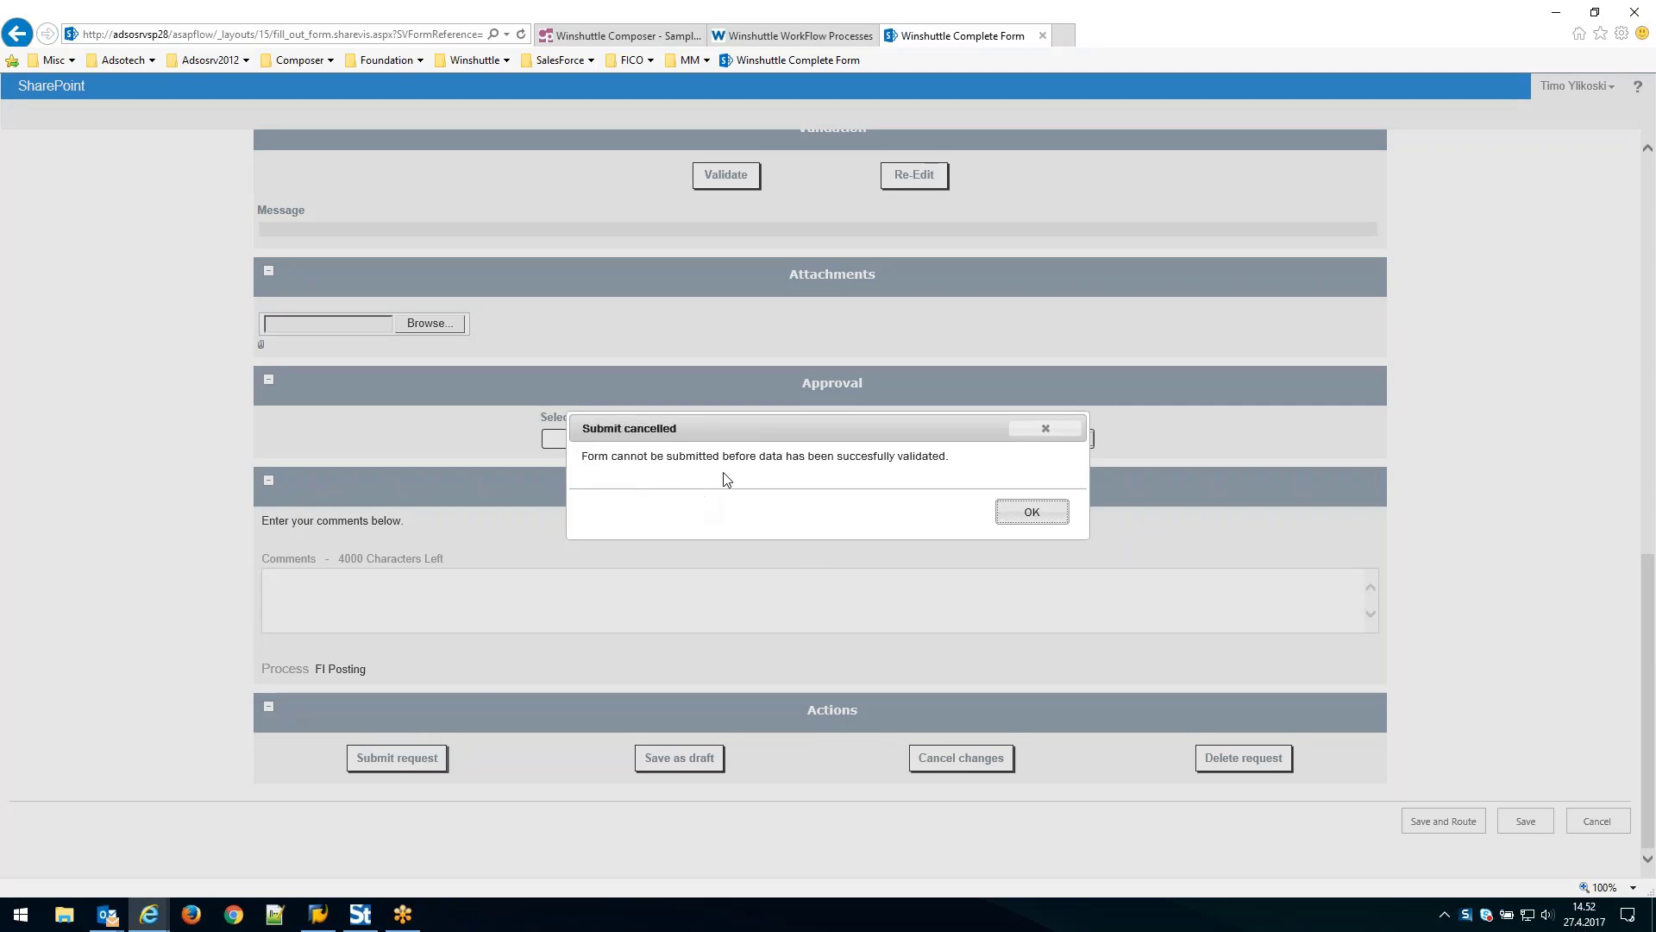
click(1033, 515)
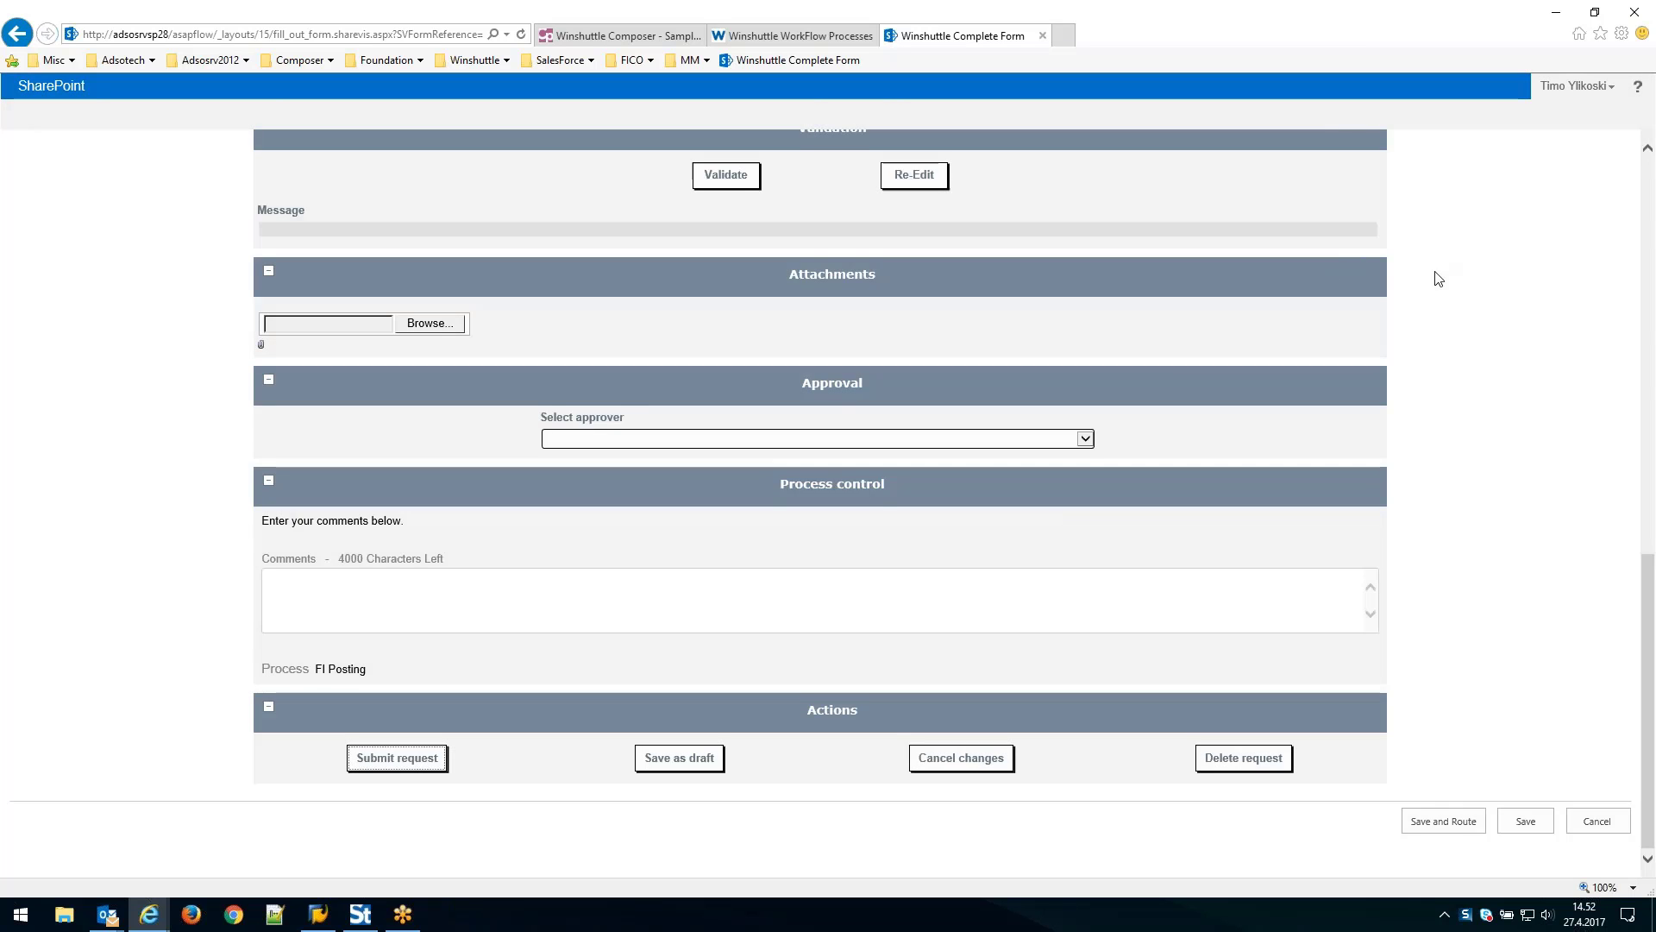
Validate the document header and the uploaded line items.
scroll(1438, 274, up, 5)
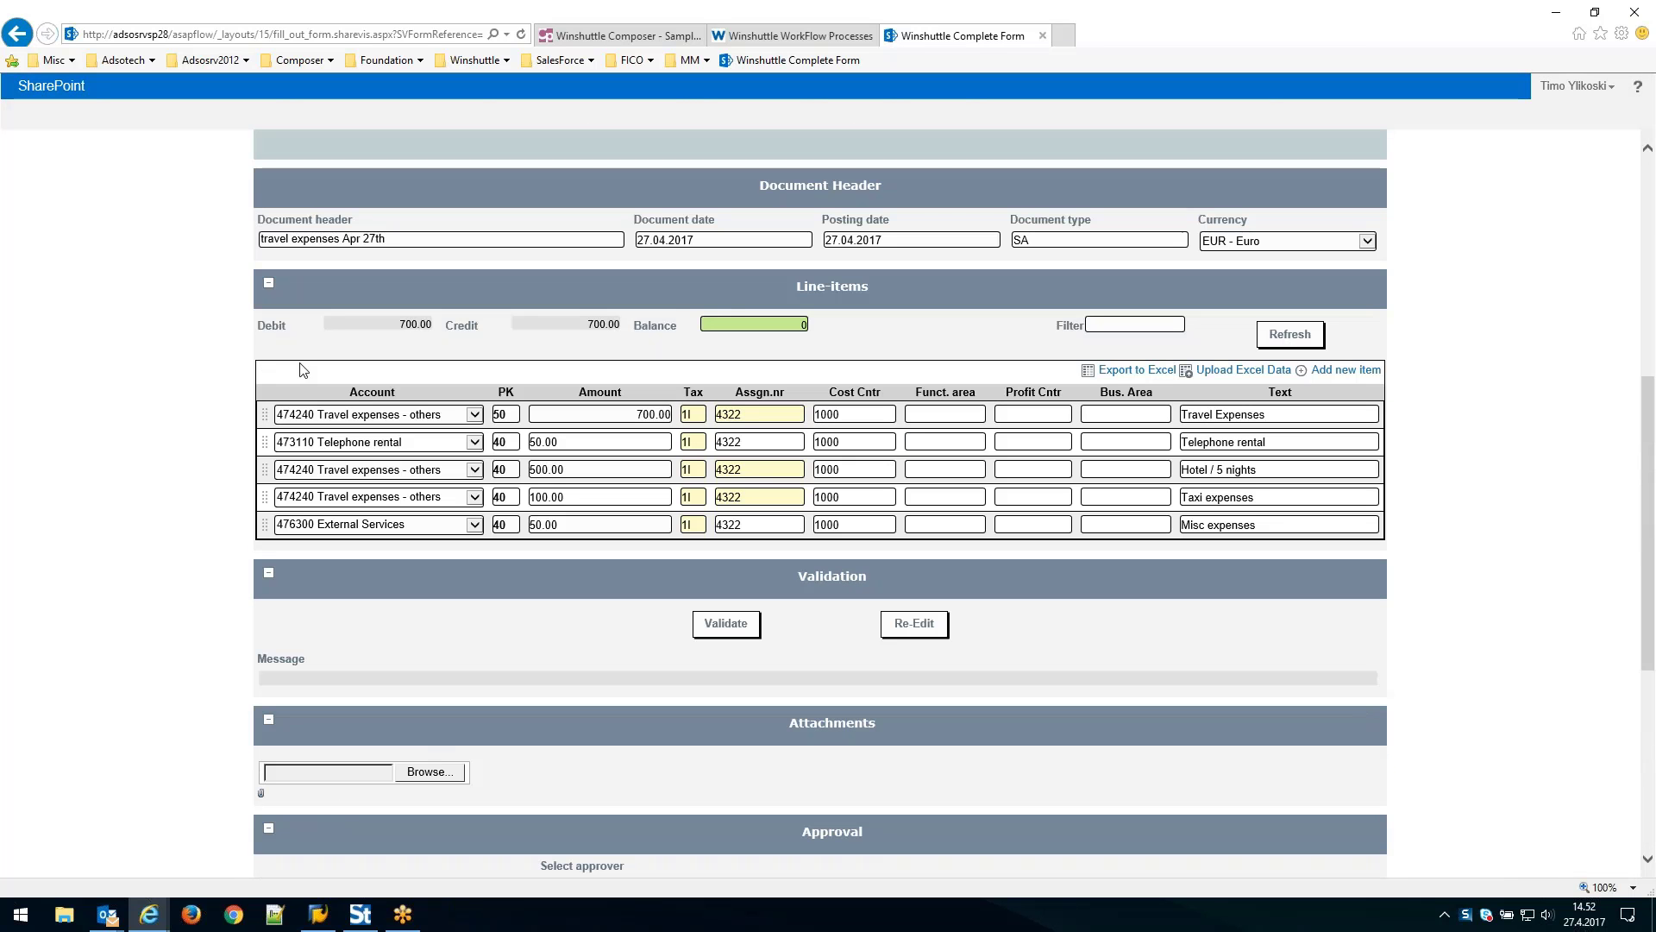
click(730, 627)
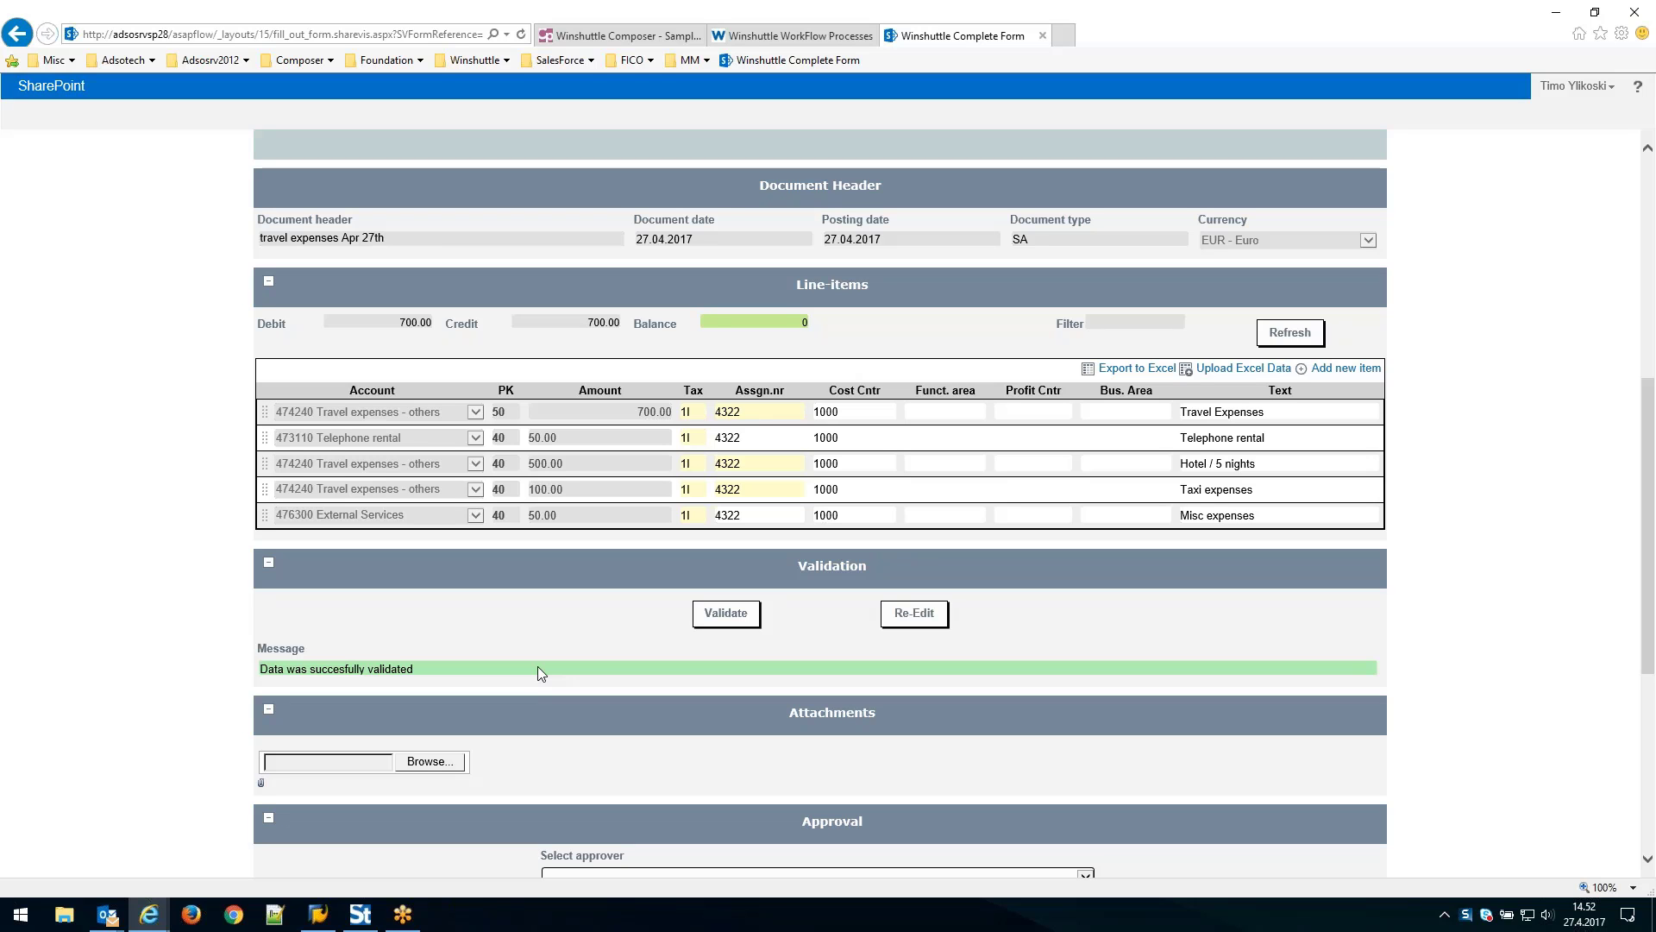
scroll(445, 614, down, 1)
scroll(458, 616, up, 1)
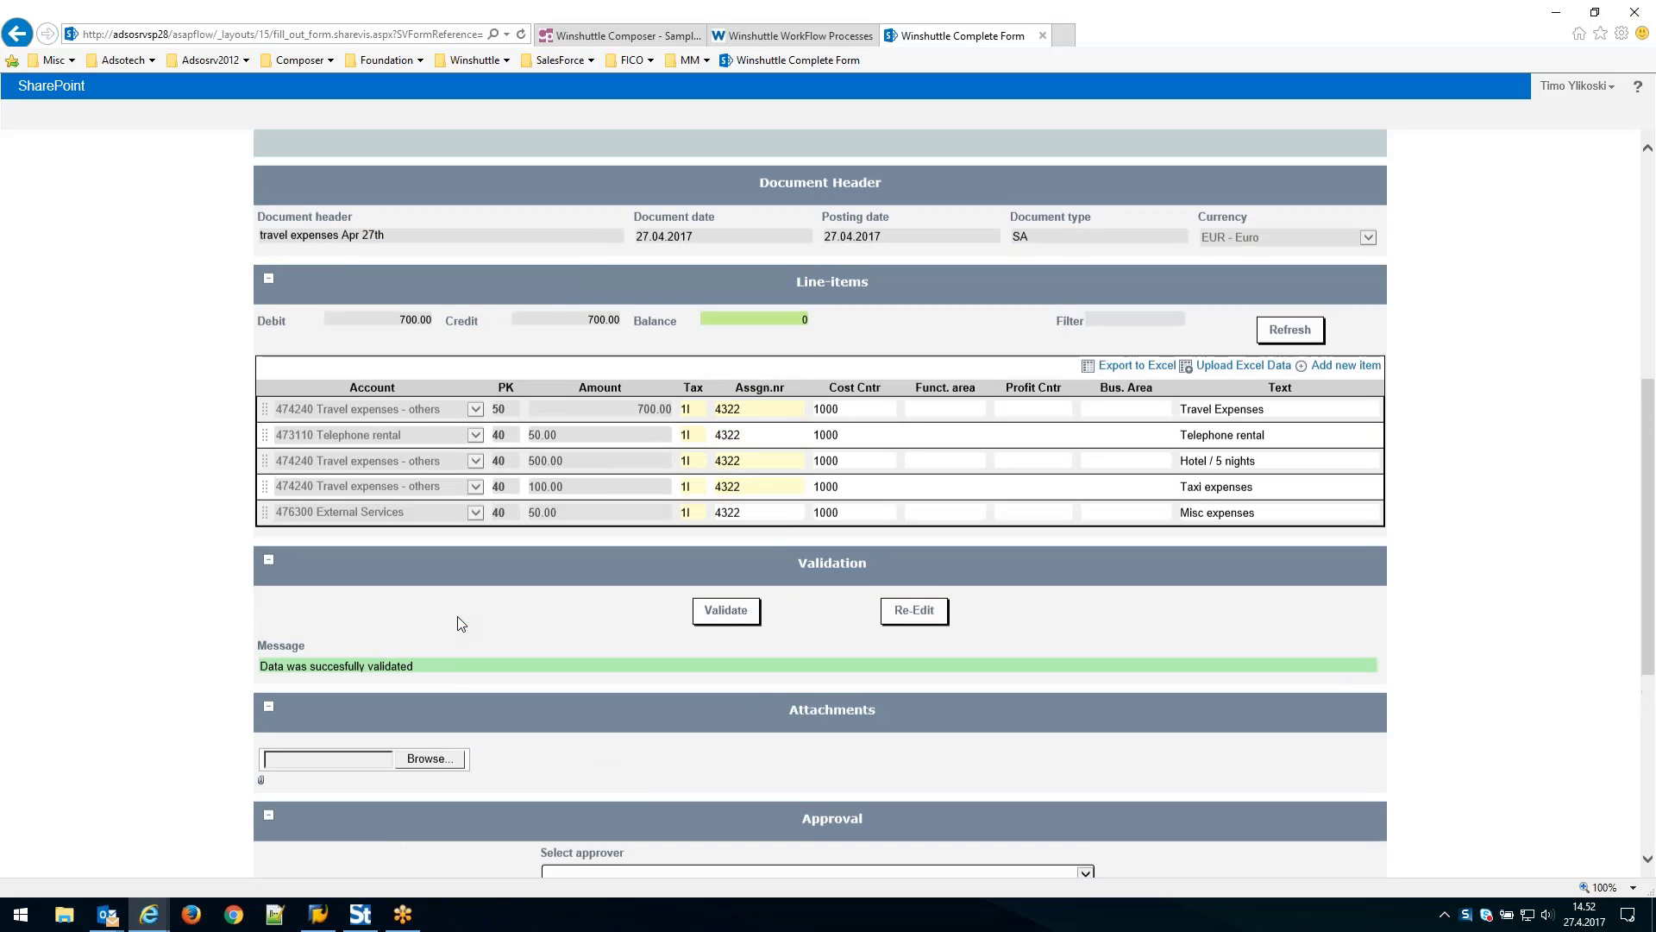
Try to submit the validated request without a selected approver.
scroll(472, 598, down, 1)
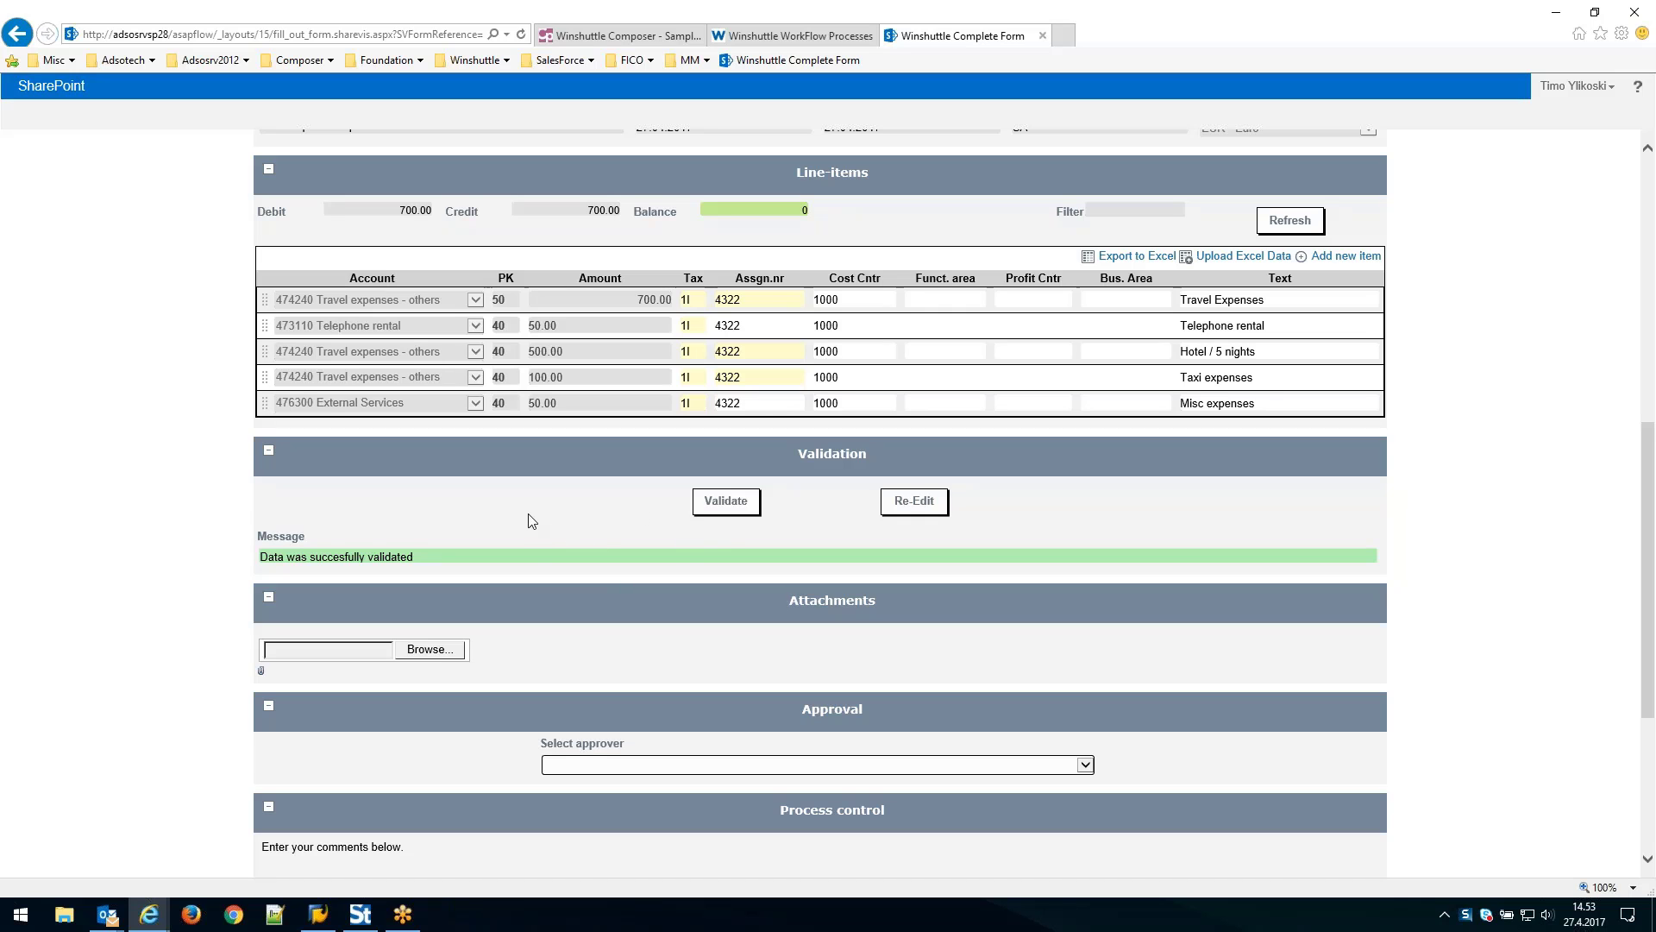
scroll(531, 520, down, 3)
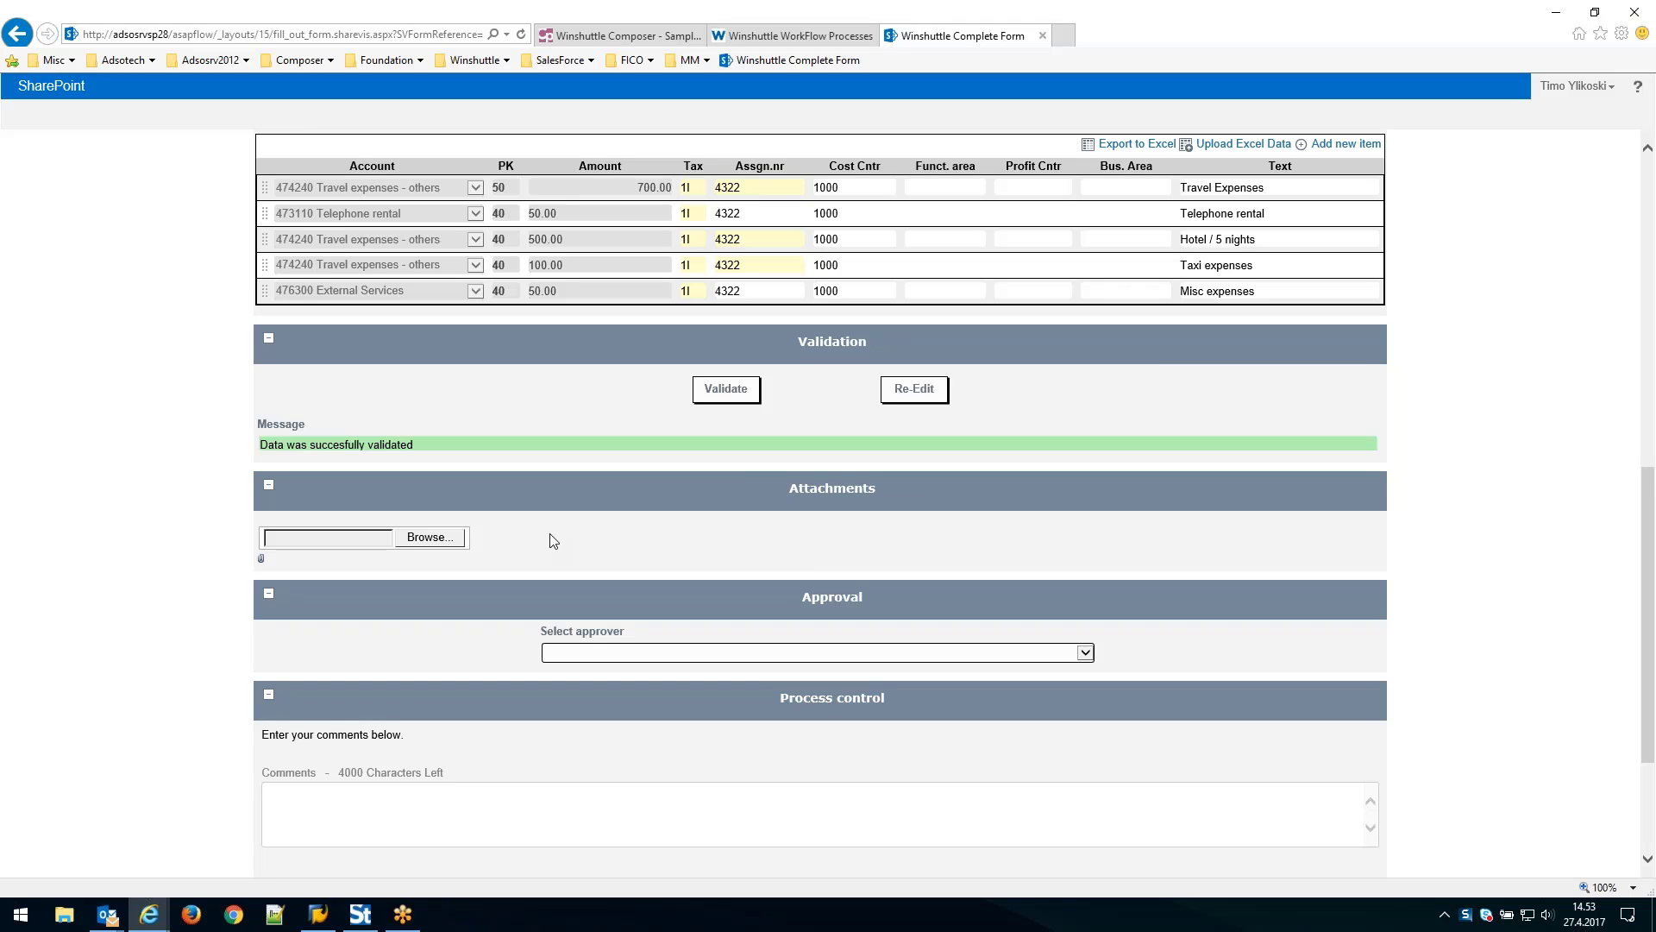
scroll(552, 541, down, 2)
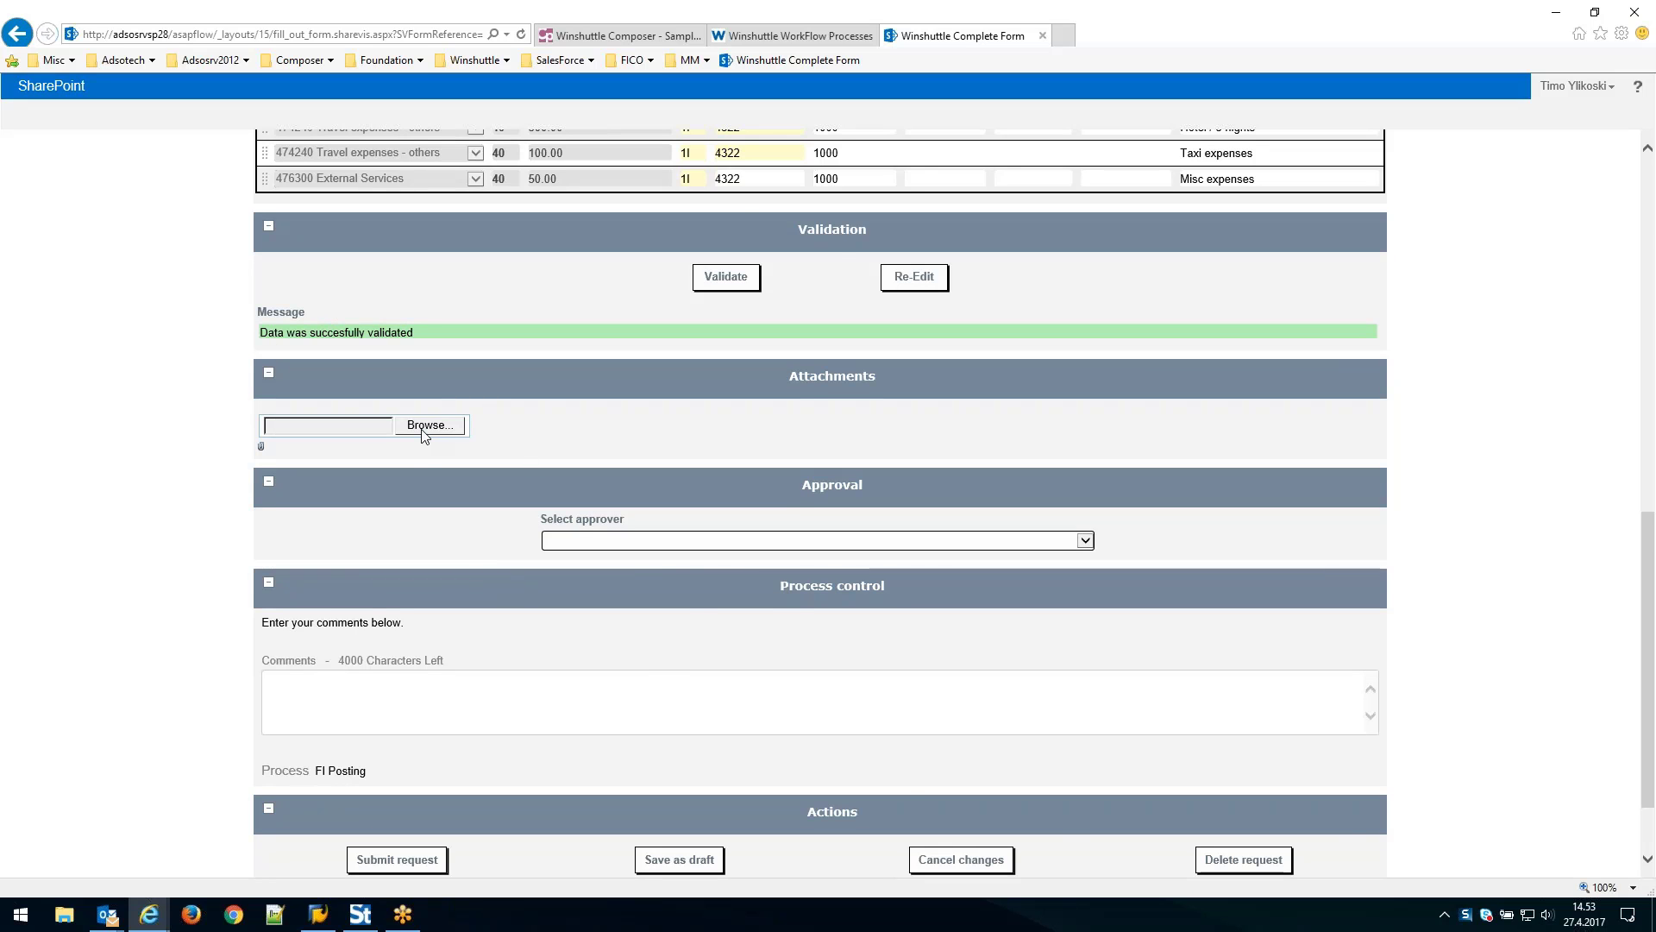
scroll(454, 729, down, 2)
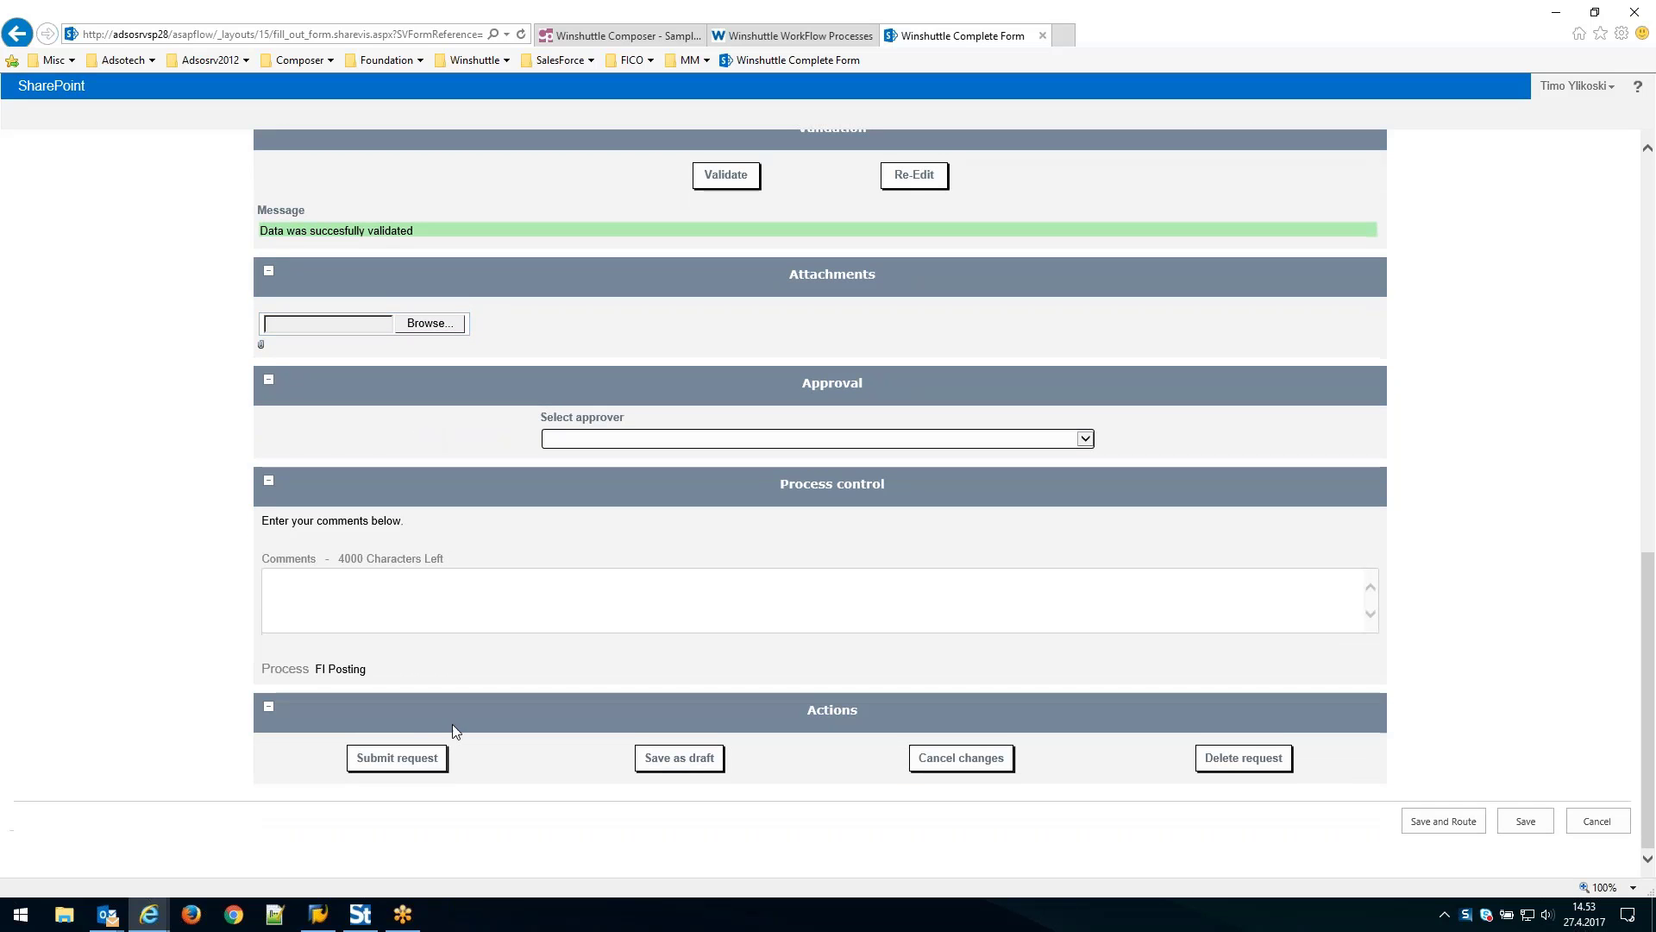
click(395, 758)
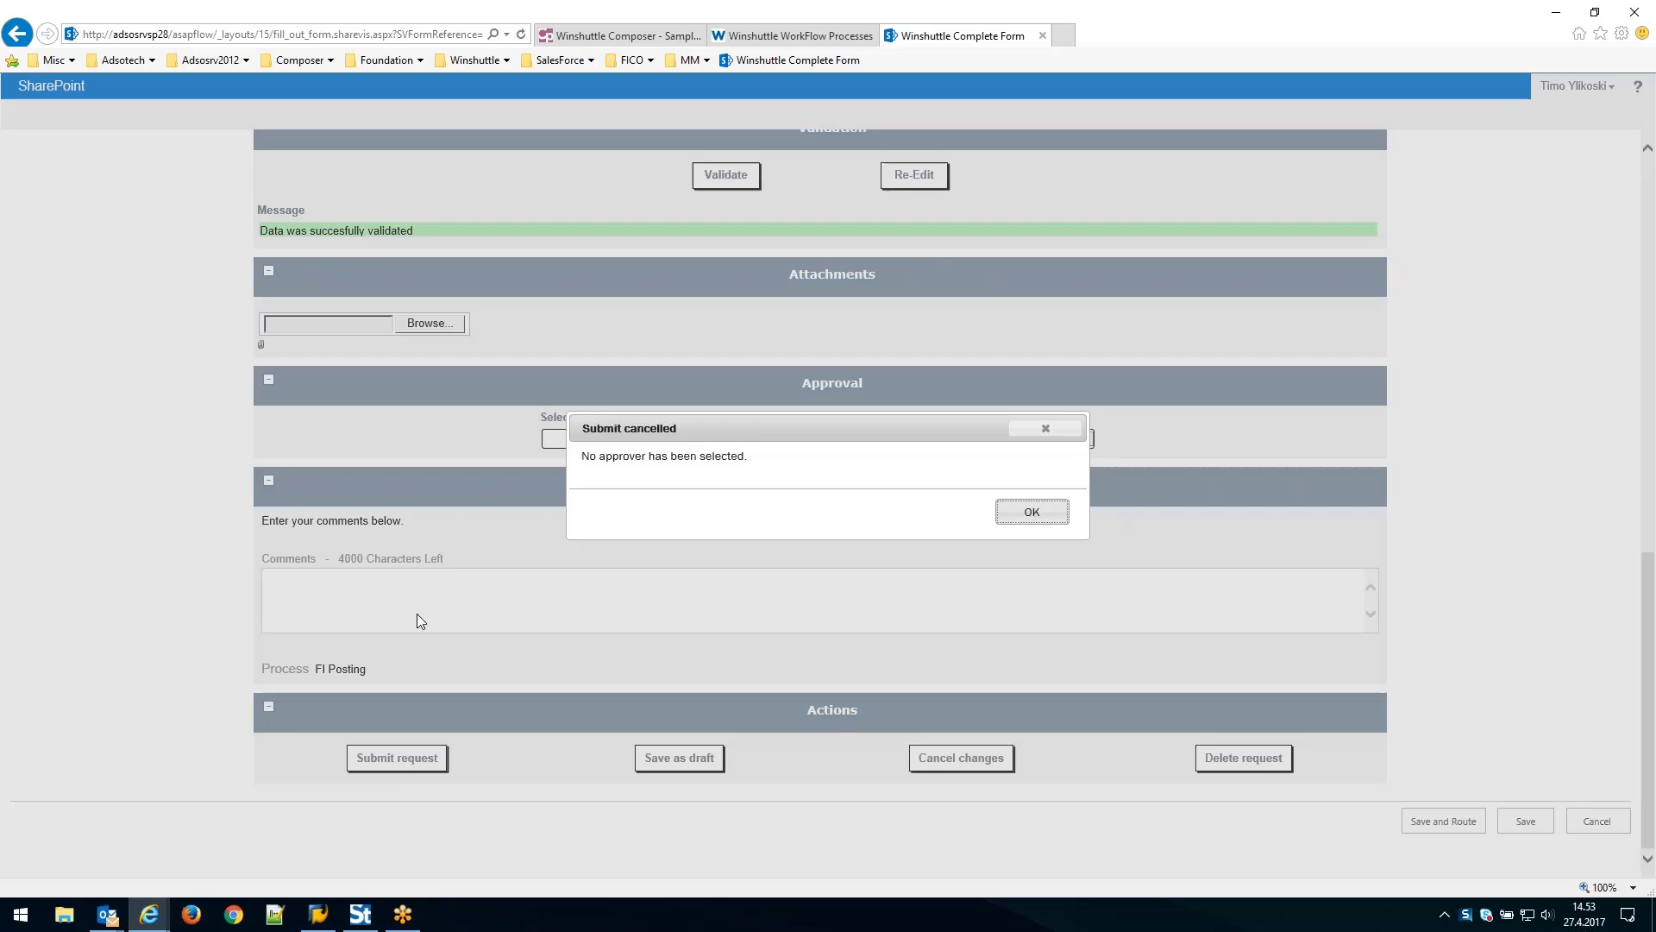
click(1032, 511)
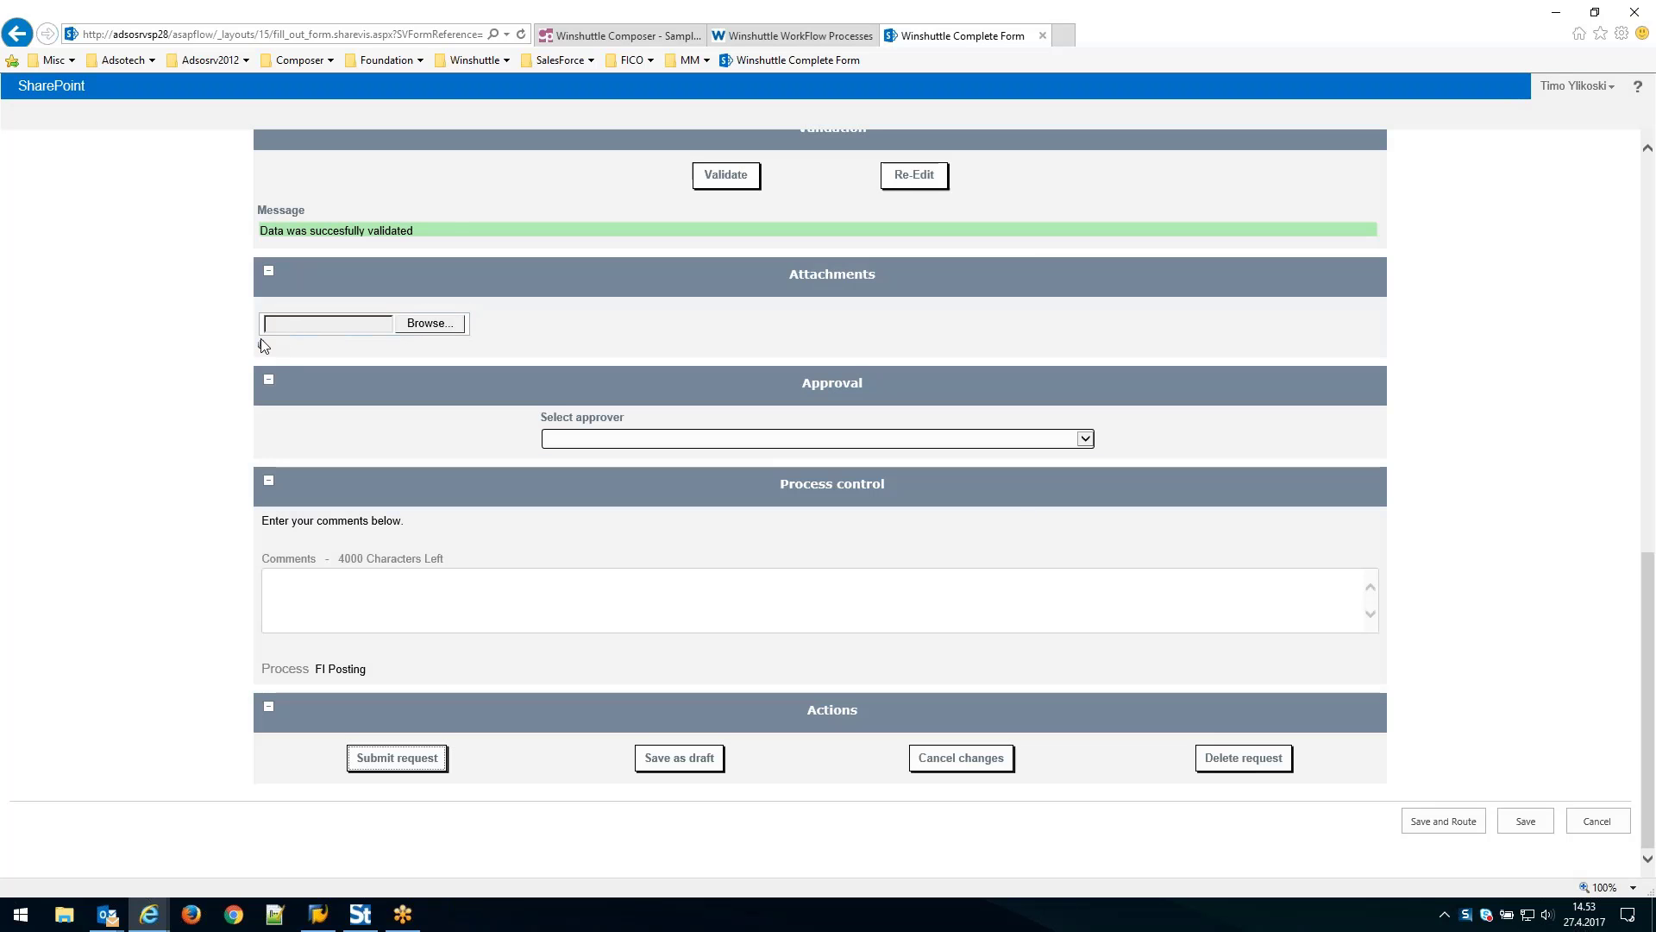
Attach Travel Posting.pdf from the Demo 2017 folder to the request.
click(440, 333)
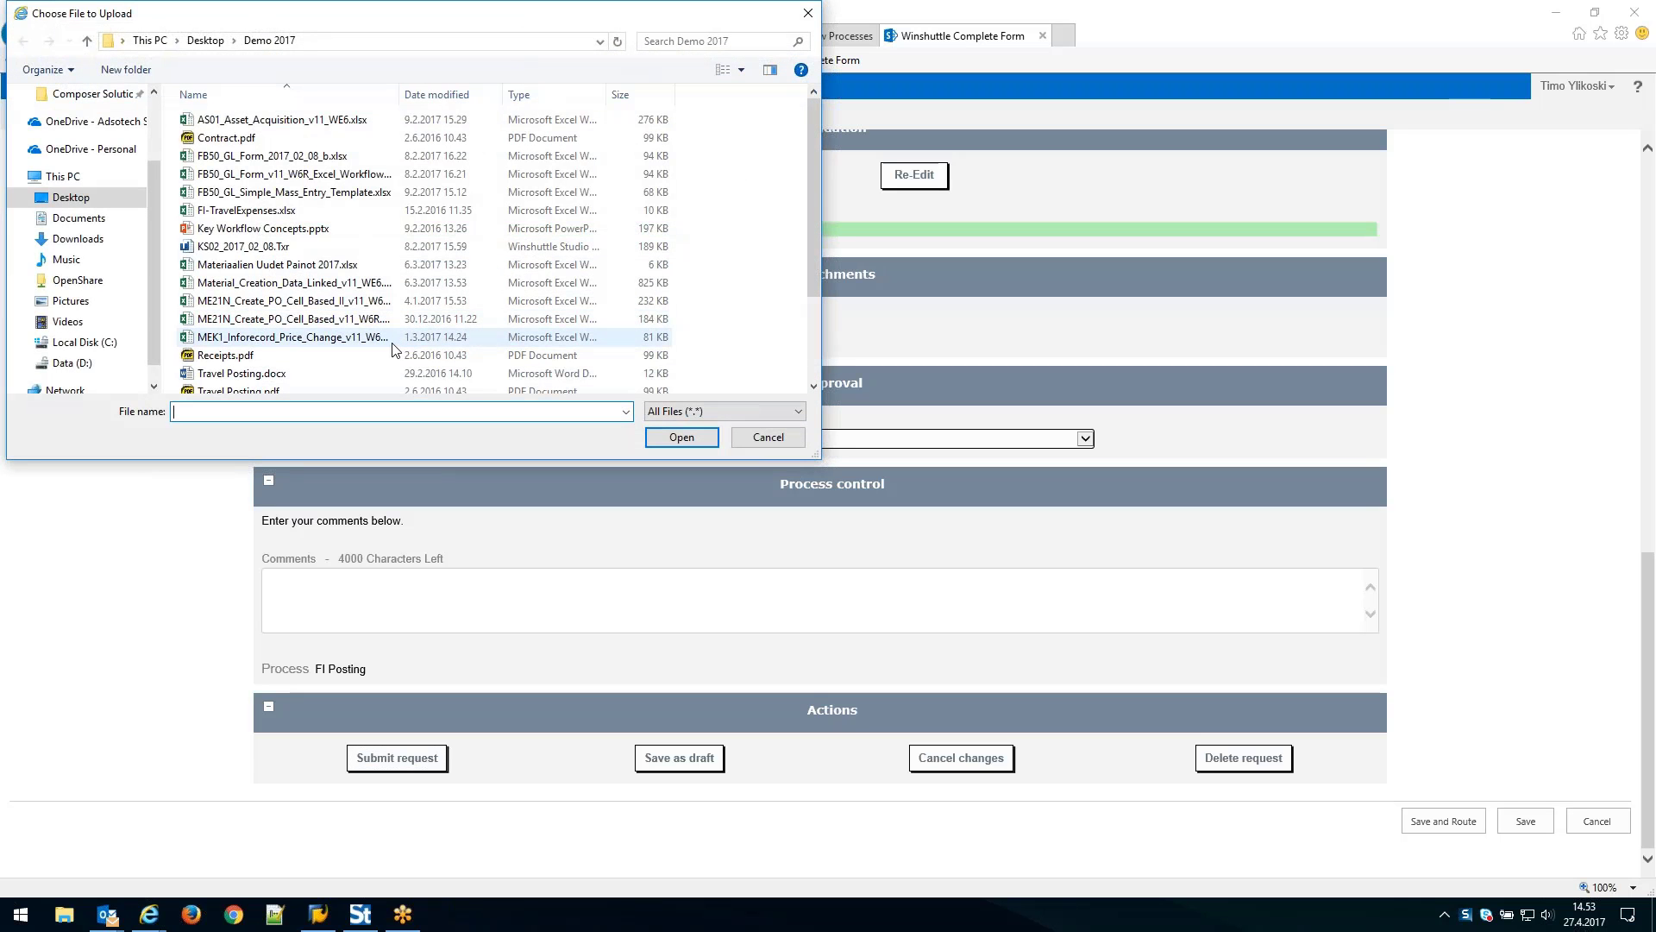
scroll(393, 348, down, 3)
click(250, 293)
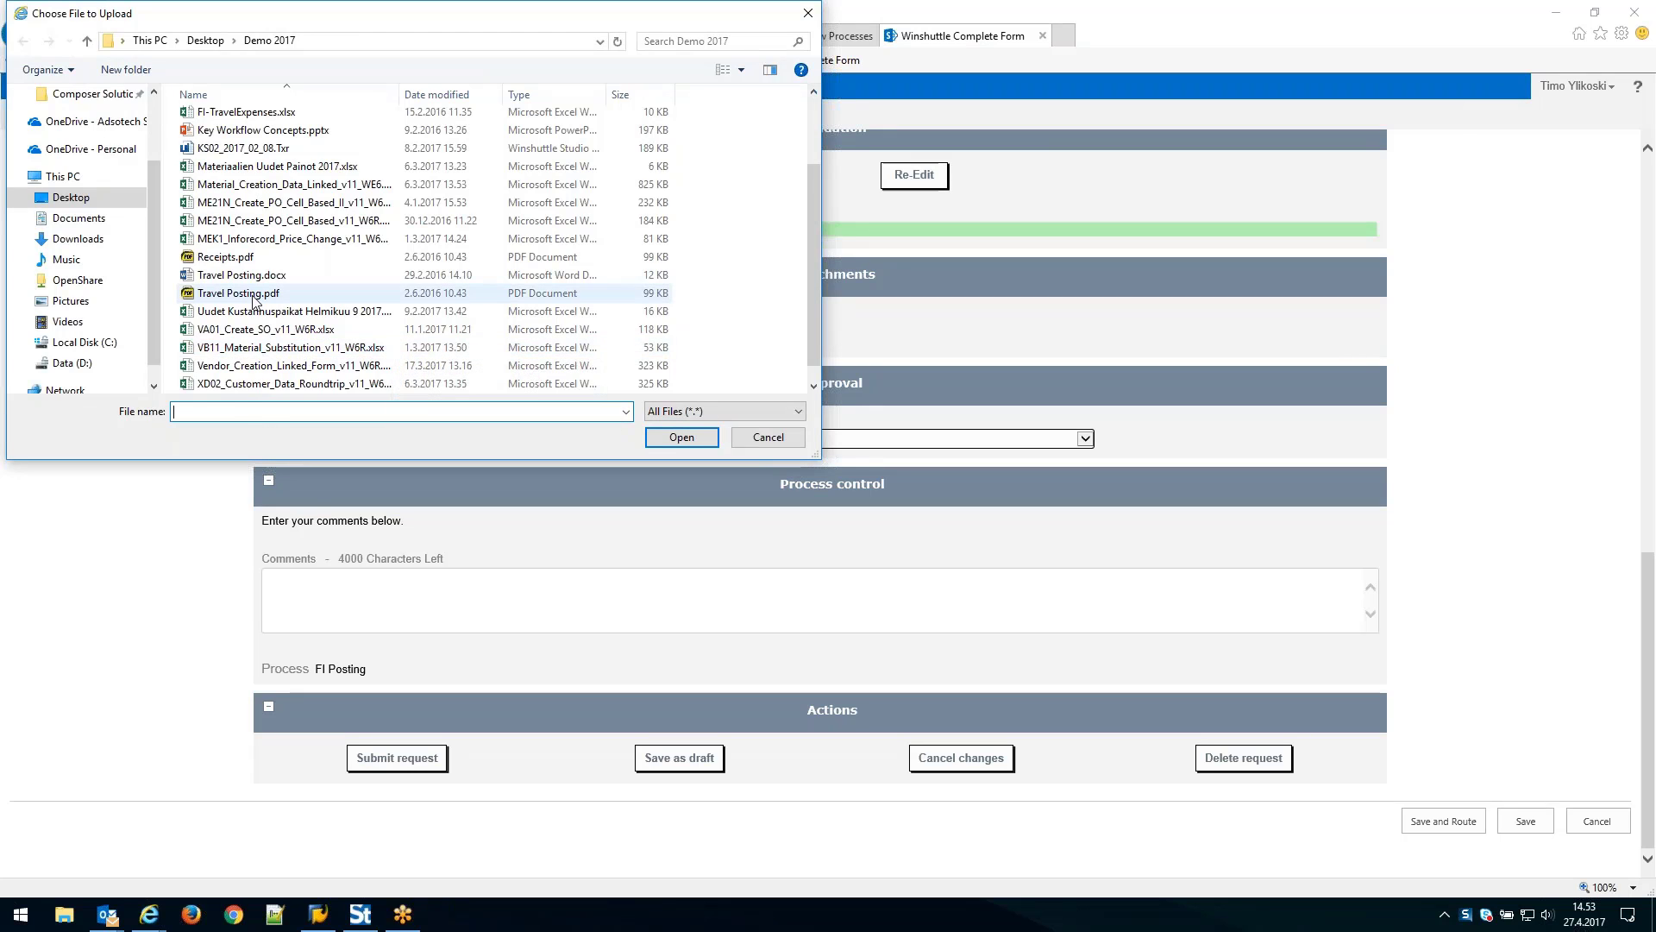
click(692, 444)
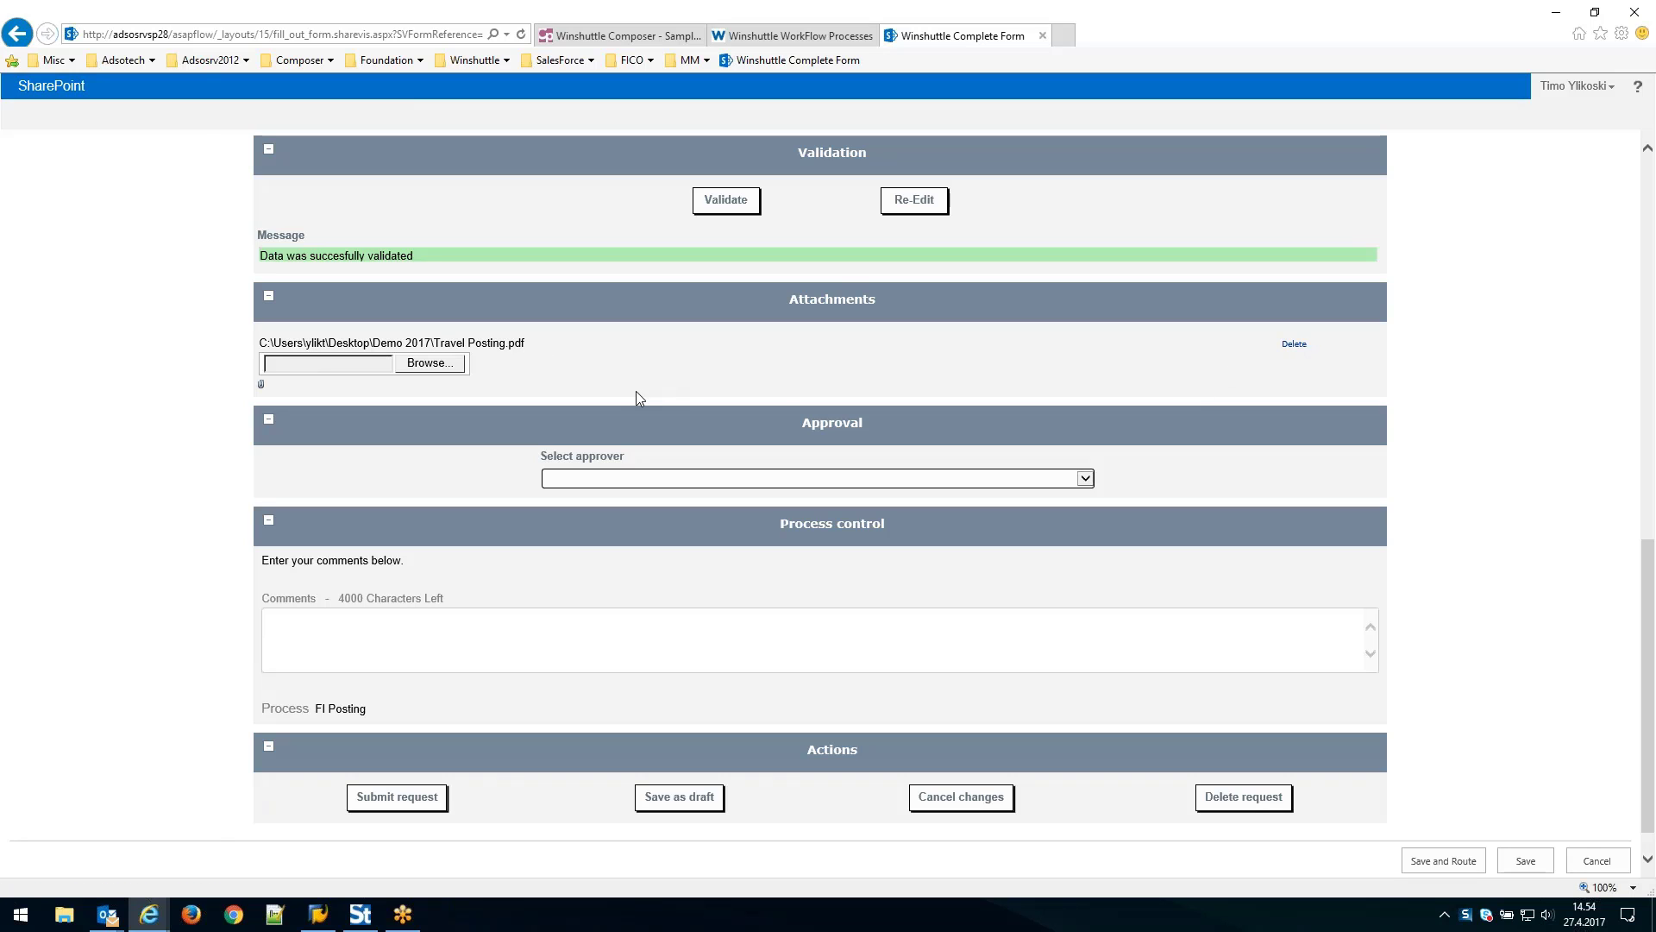
Select the signed-in user as the approver of the request.
click(760, 480)
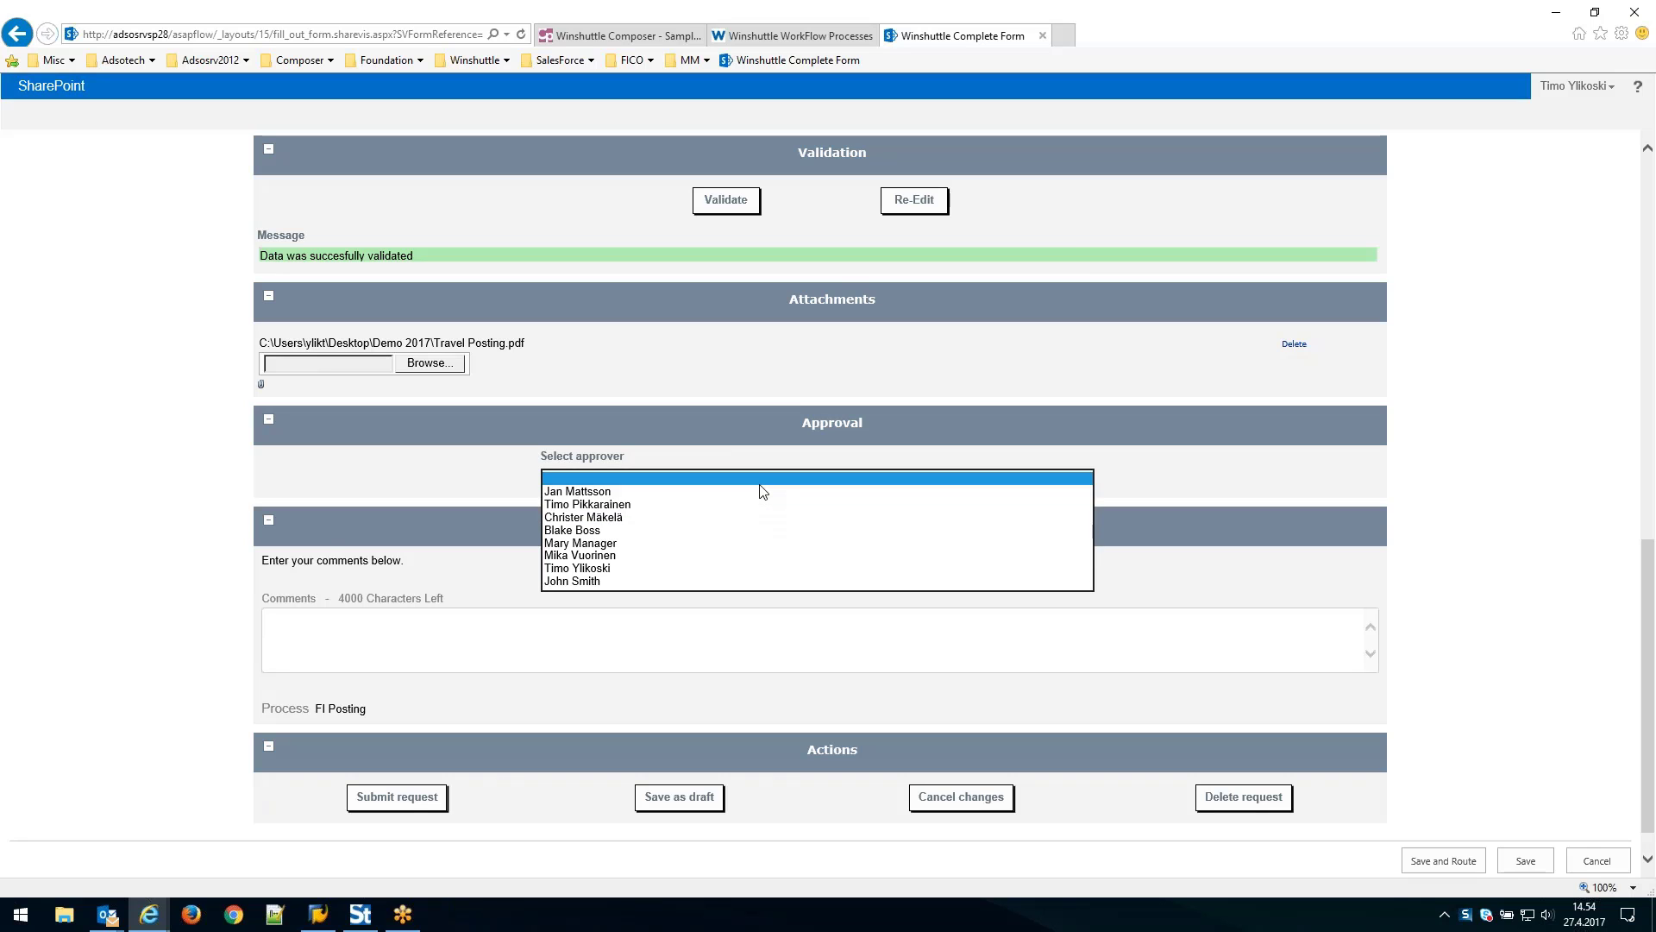
click(605, 568)
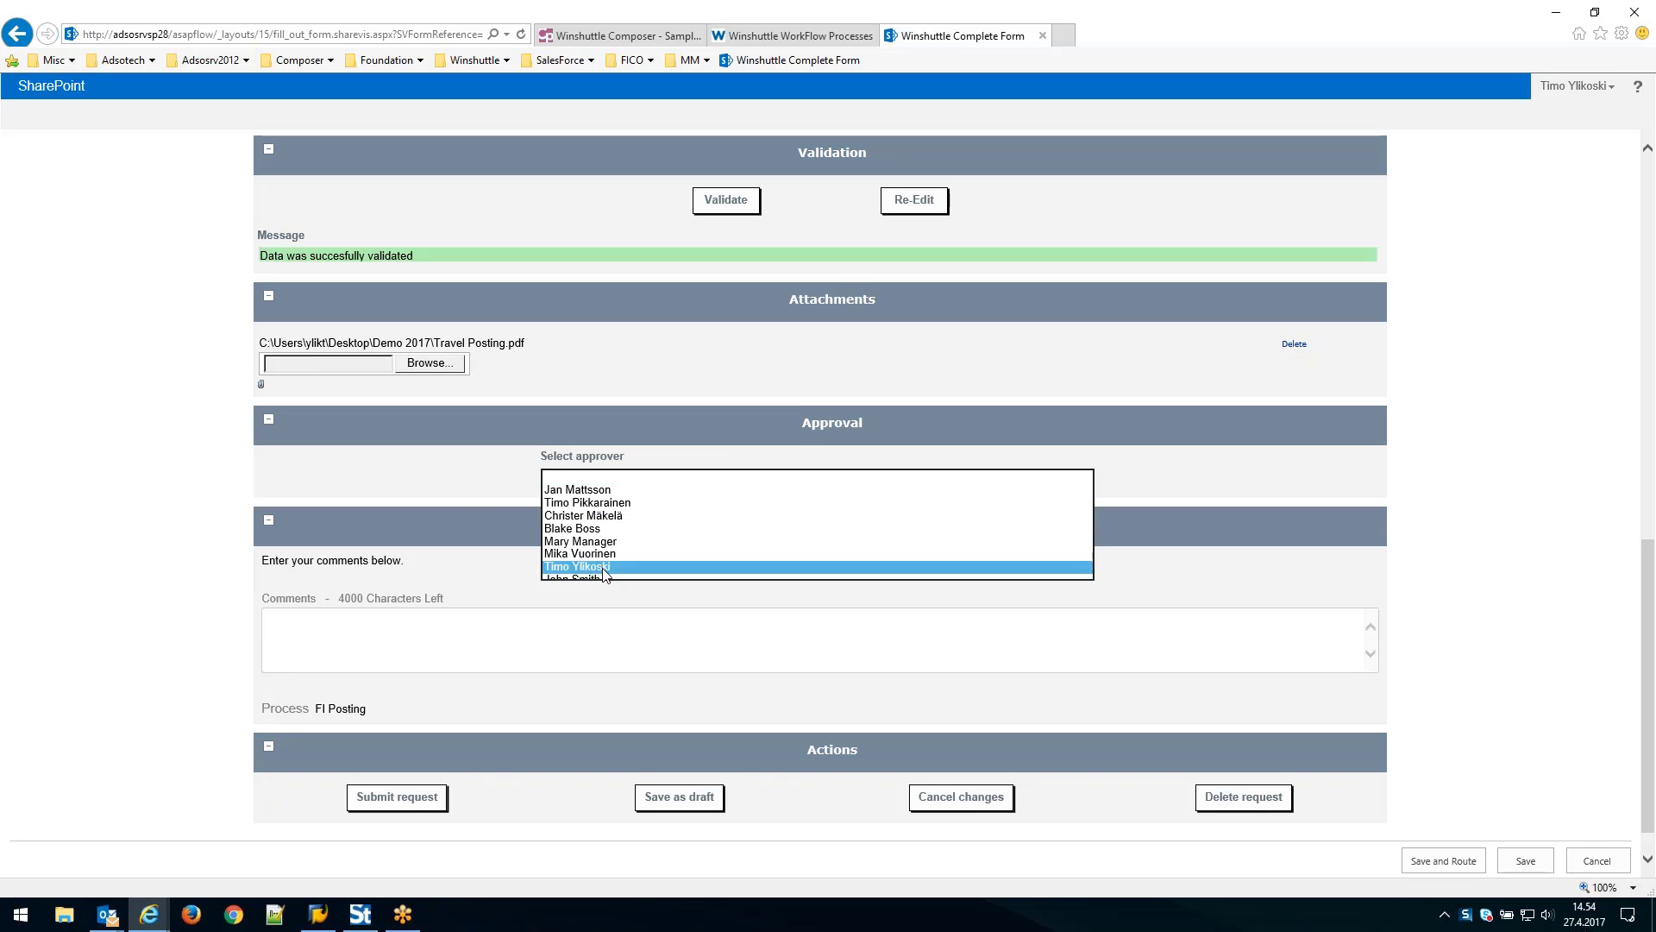
click(472, 479)
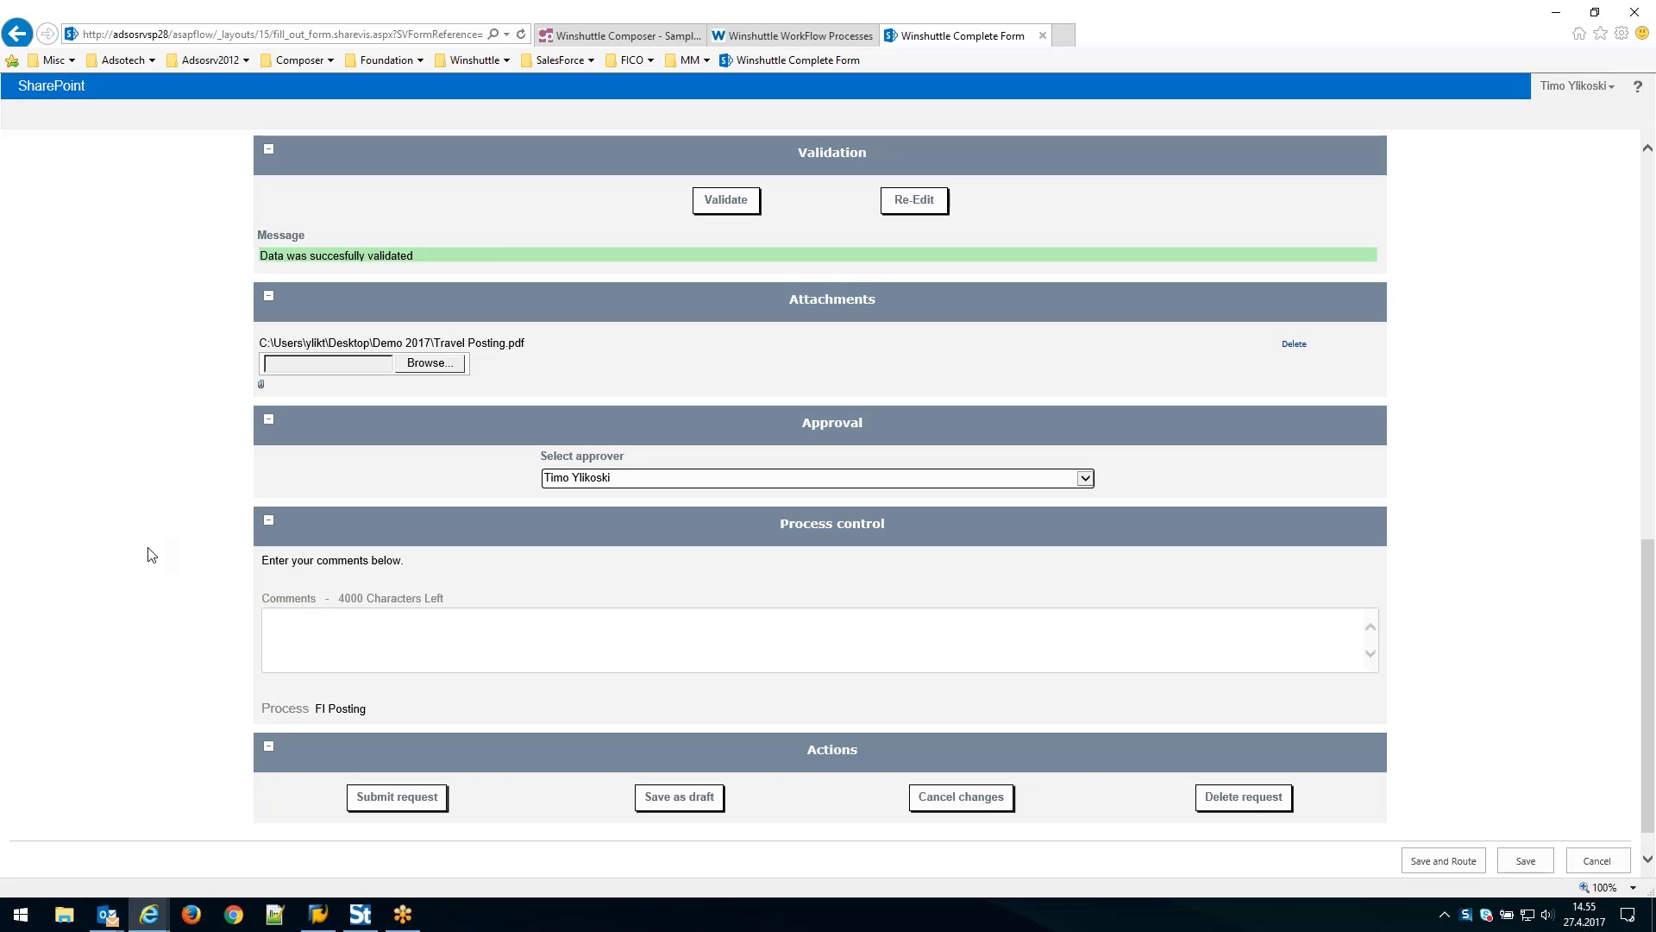
Add the comment "please approve my travel expenses" and submit the request.
scroll(149, 555, down, 1)
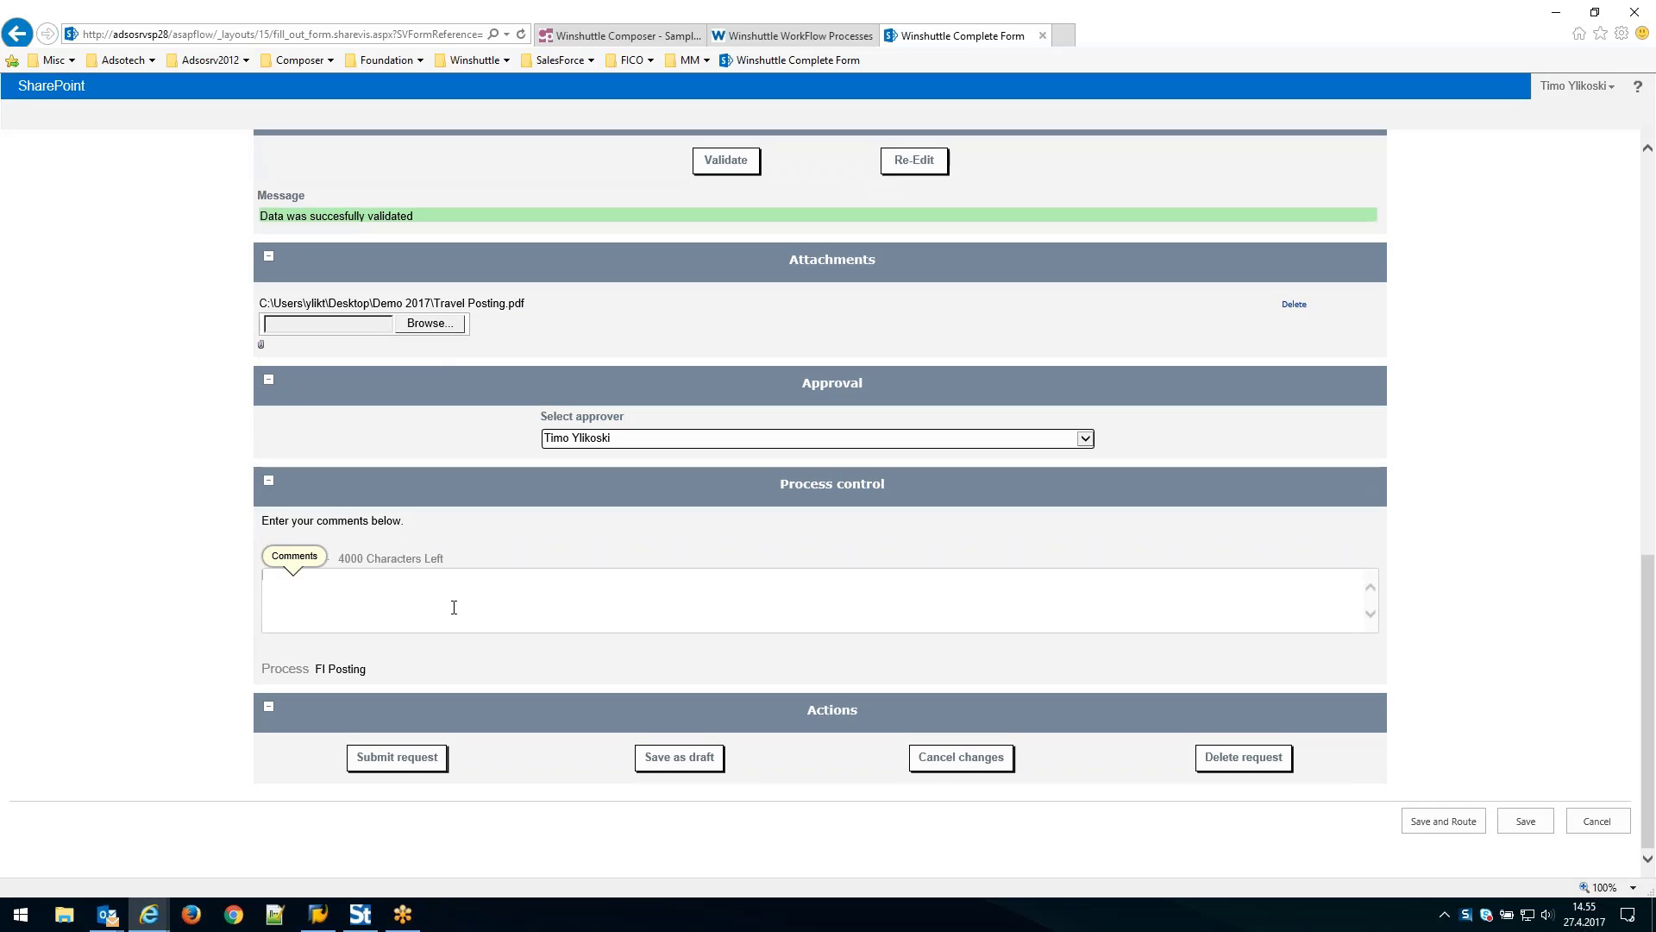
click(454, 607)
text(please)
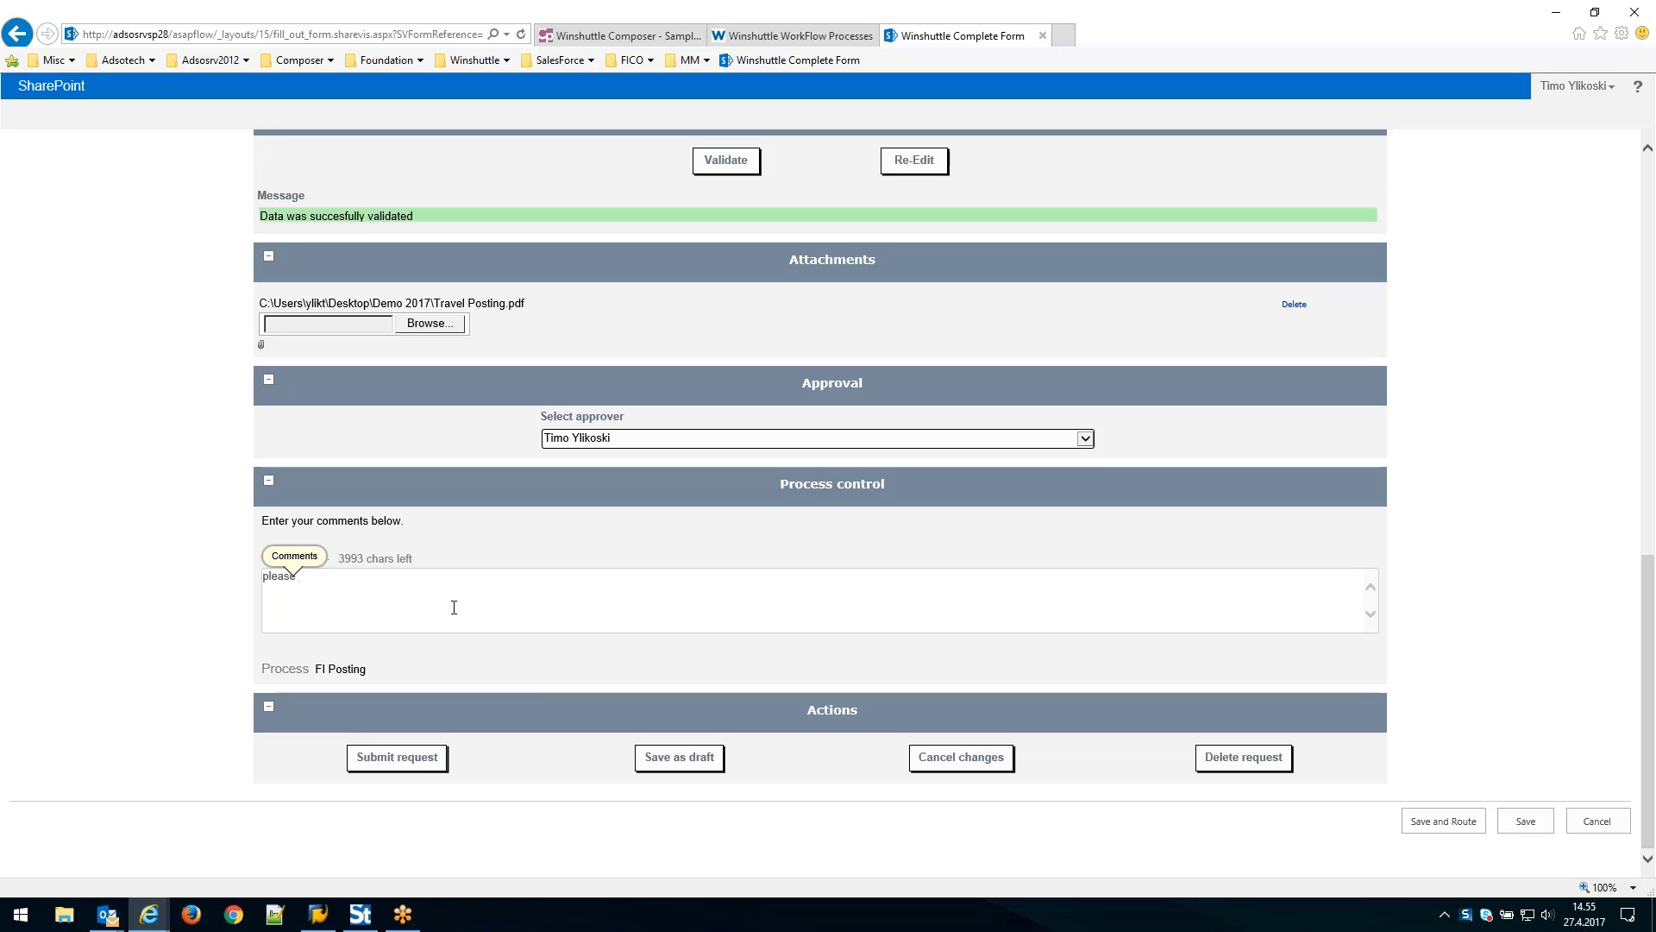
text( approve my travel expenses)
click(399, 768)
click(400, 768)
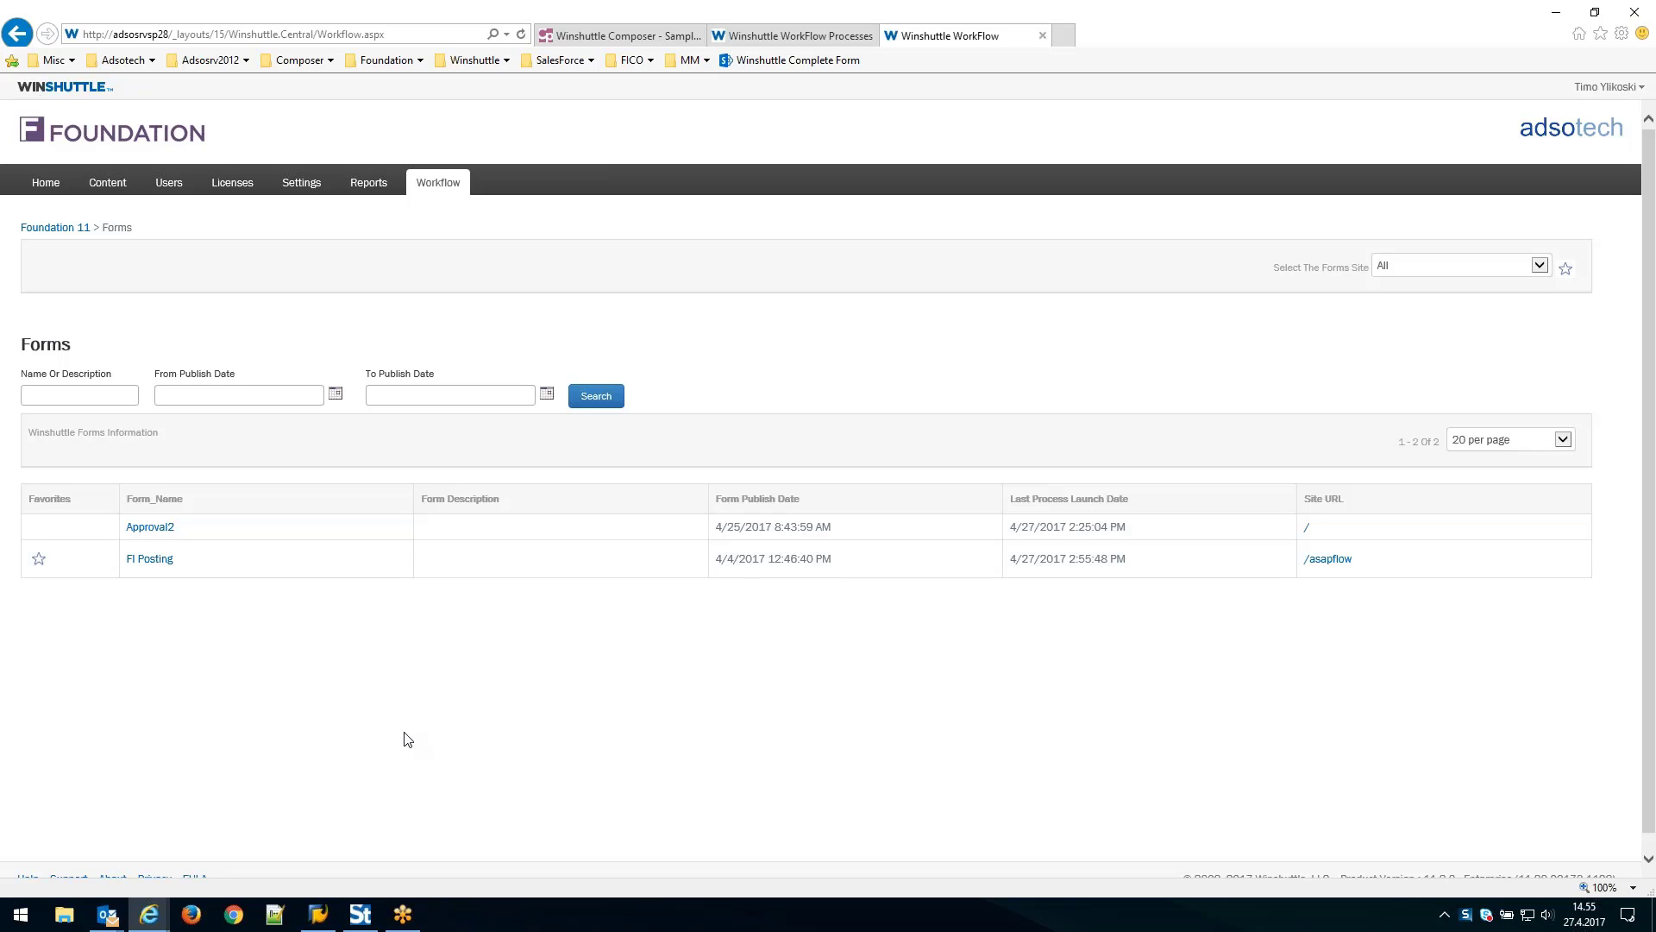
Open the newly submitted FIPOS task from My Tasks on the Foundation home page and review its approval form.
mouse_move(429, 188)
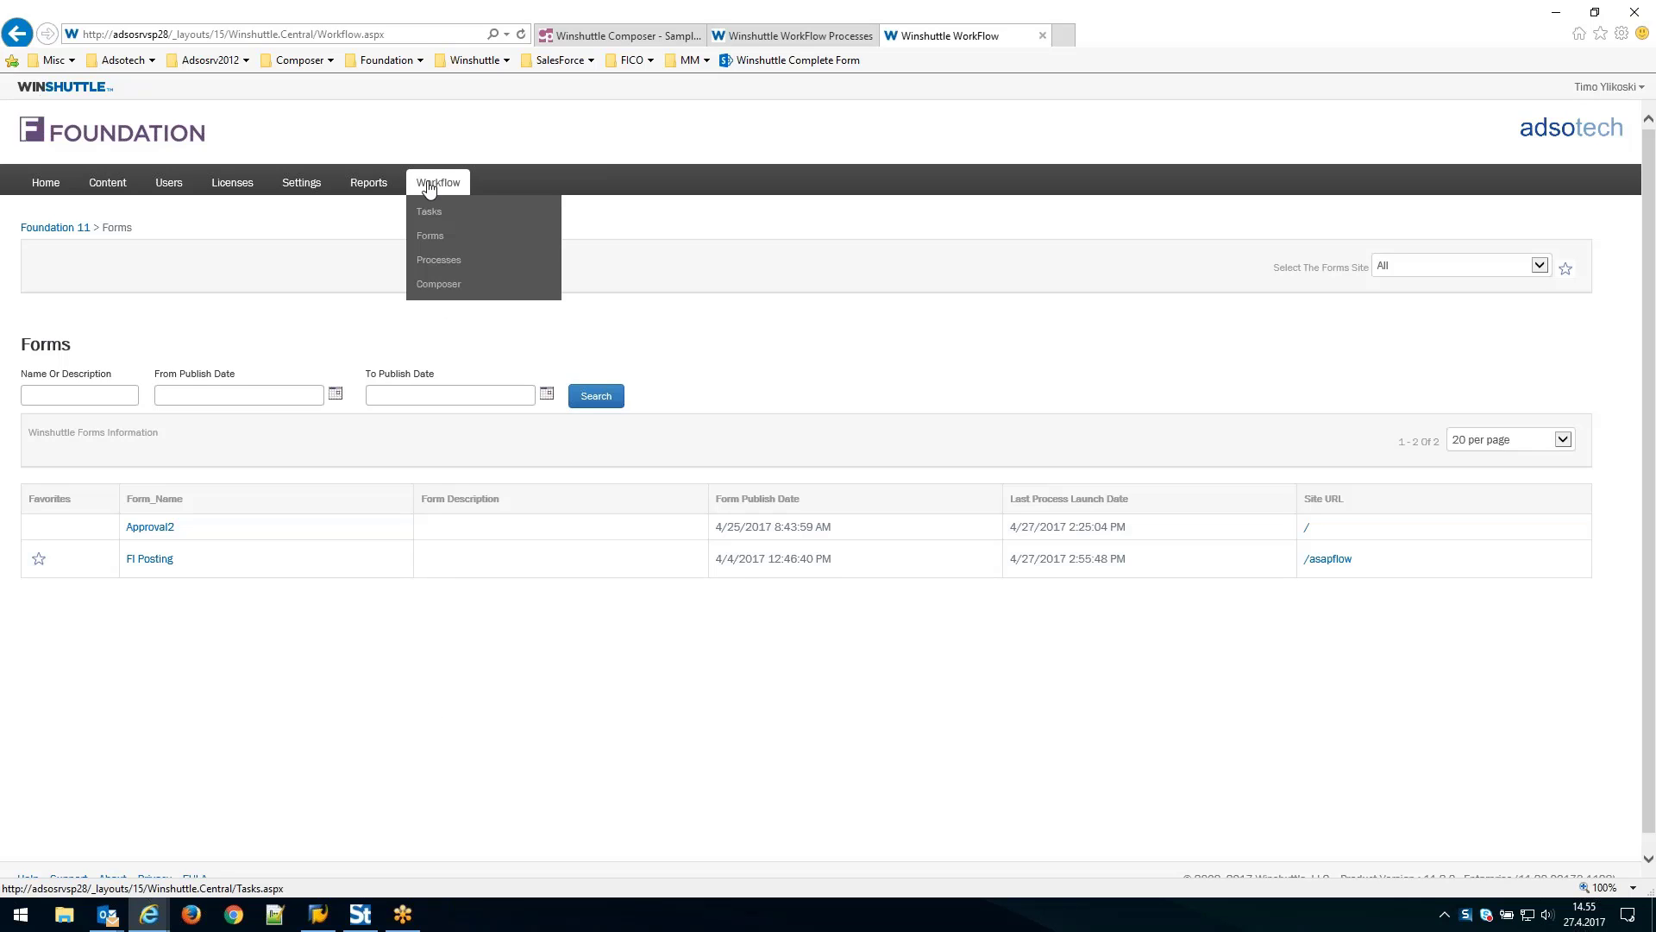
click(46, 185)
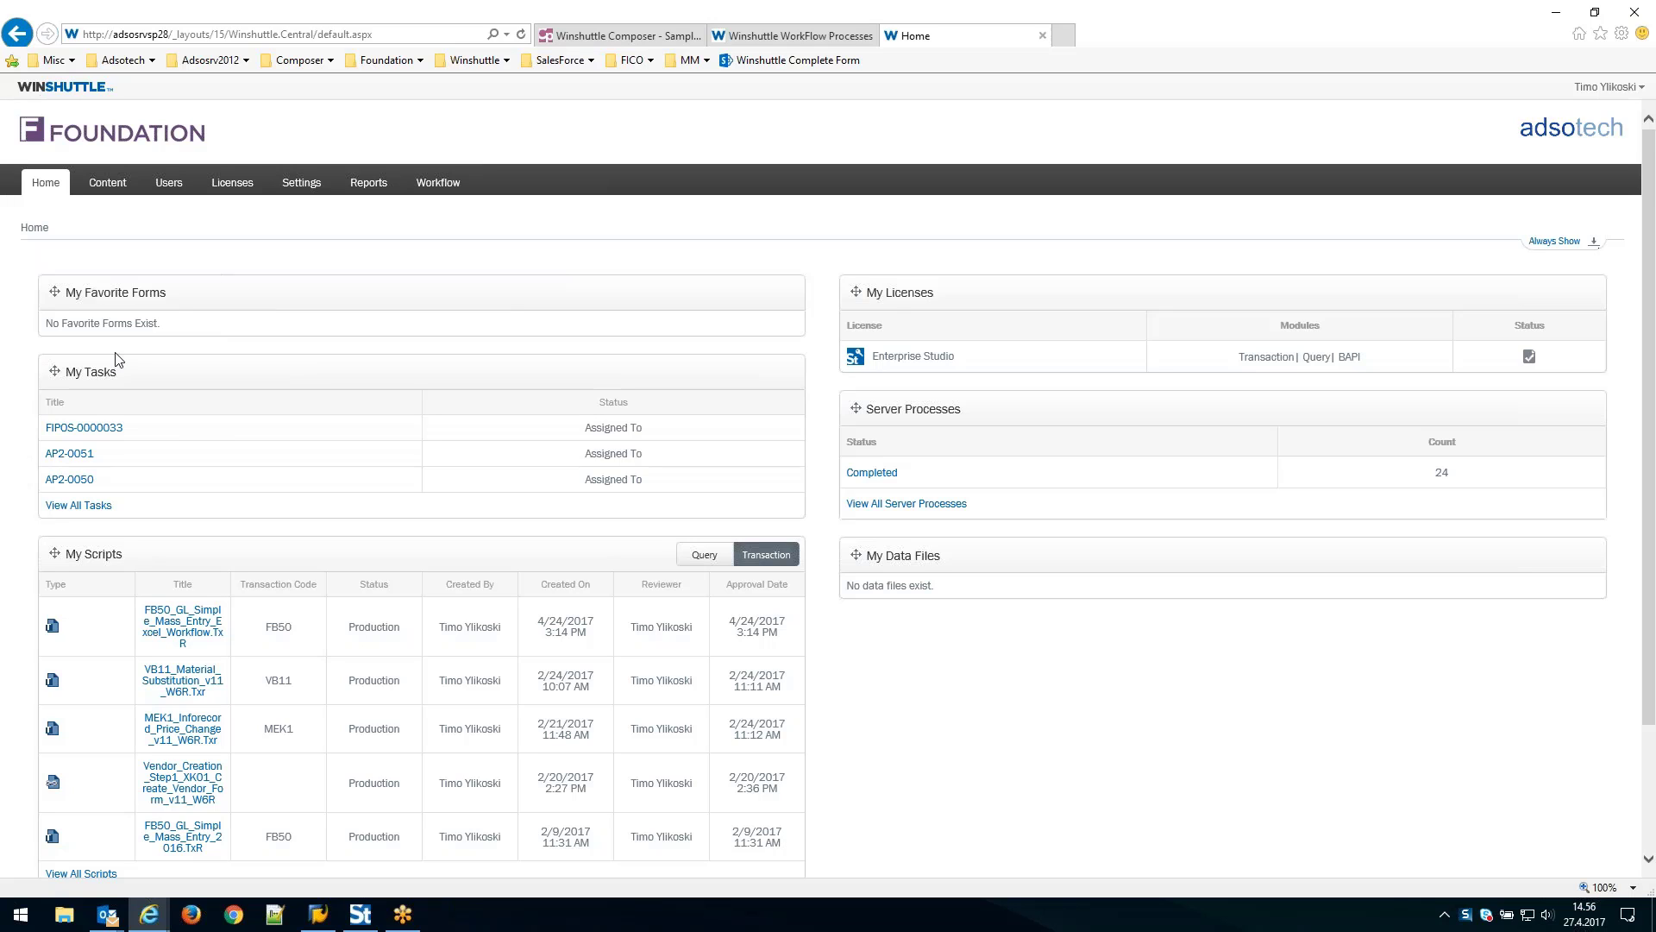
click(102, 433)
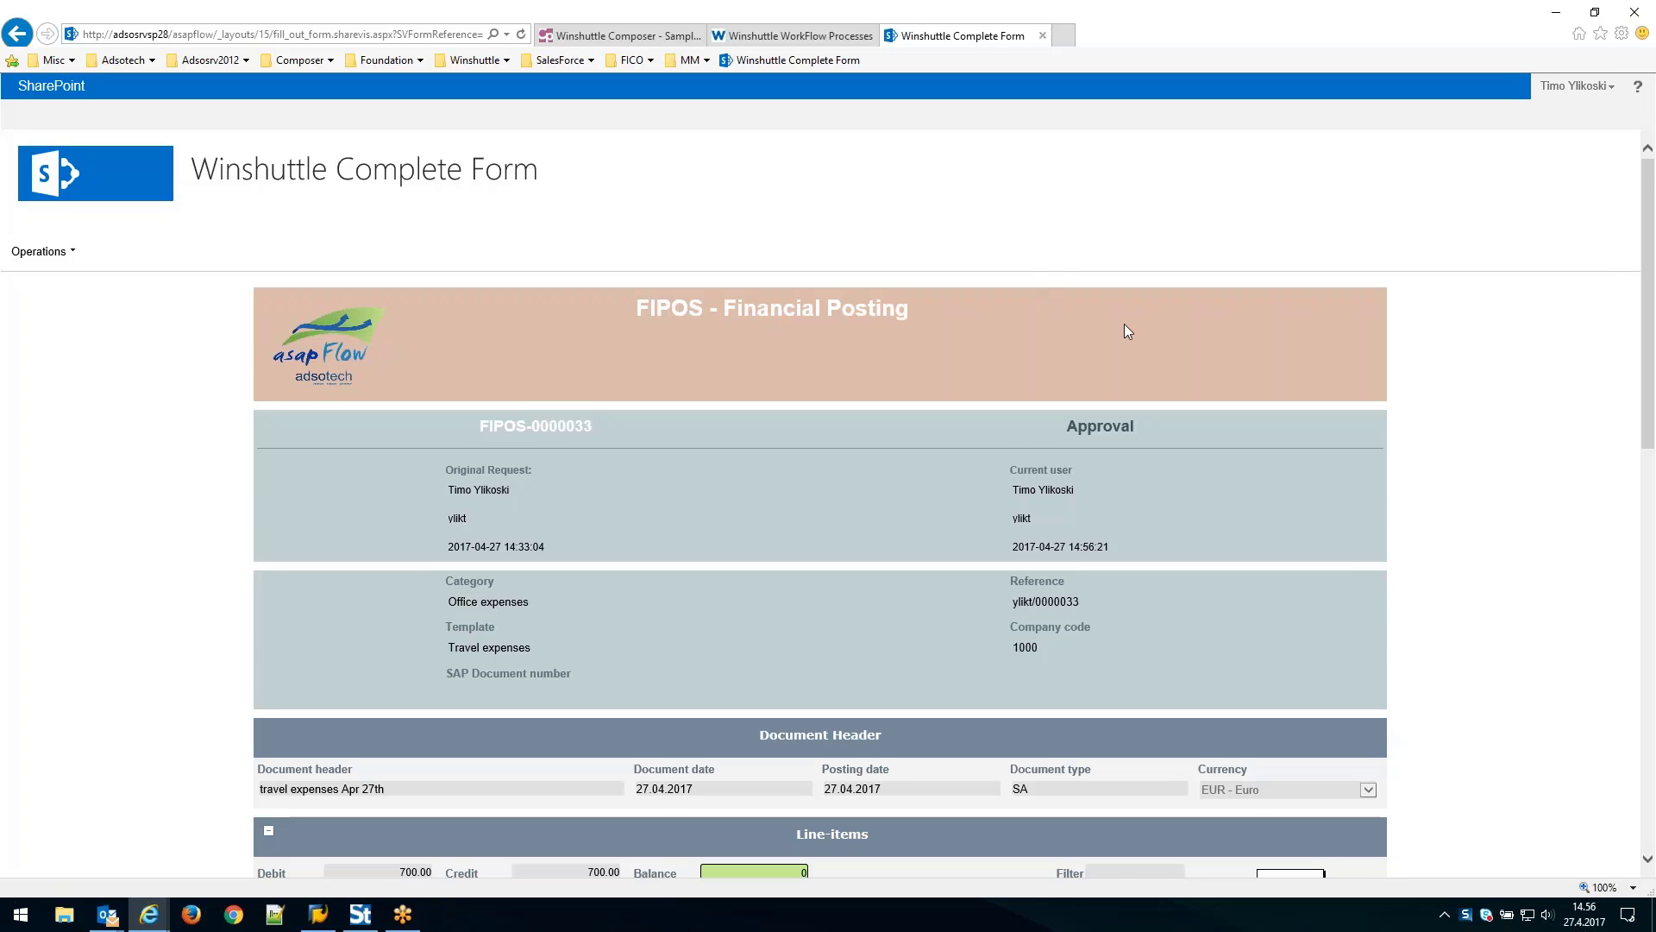
scroll(1177, 333, down, 8)
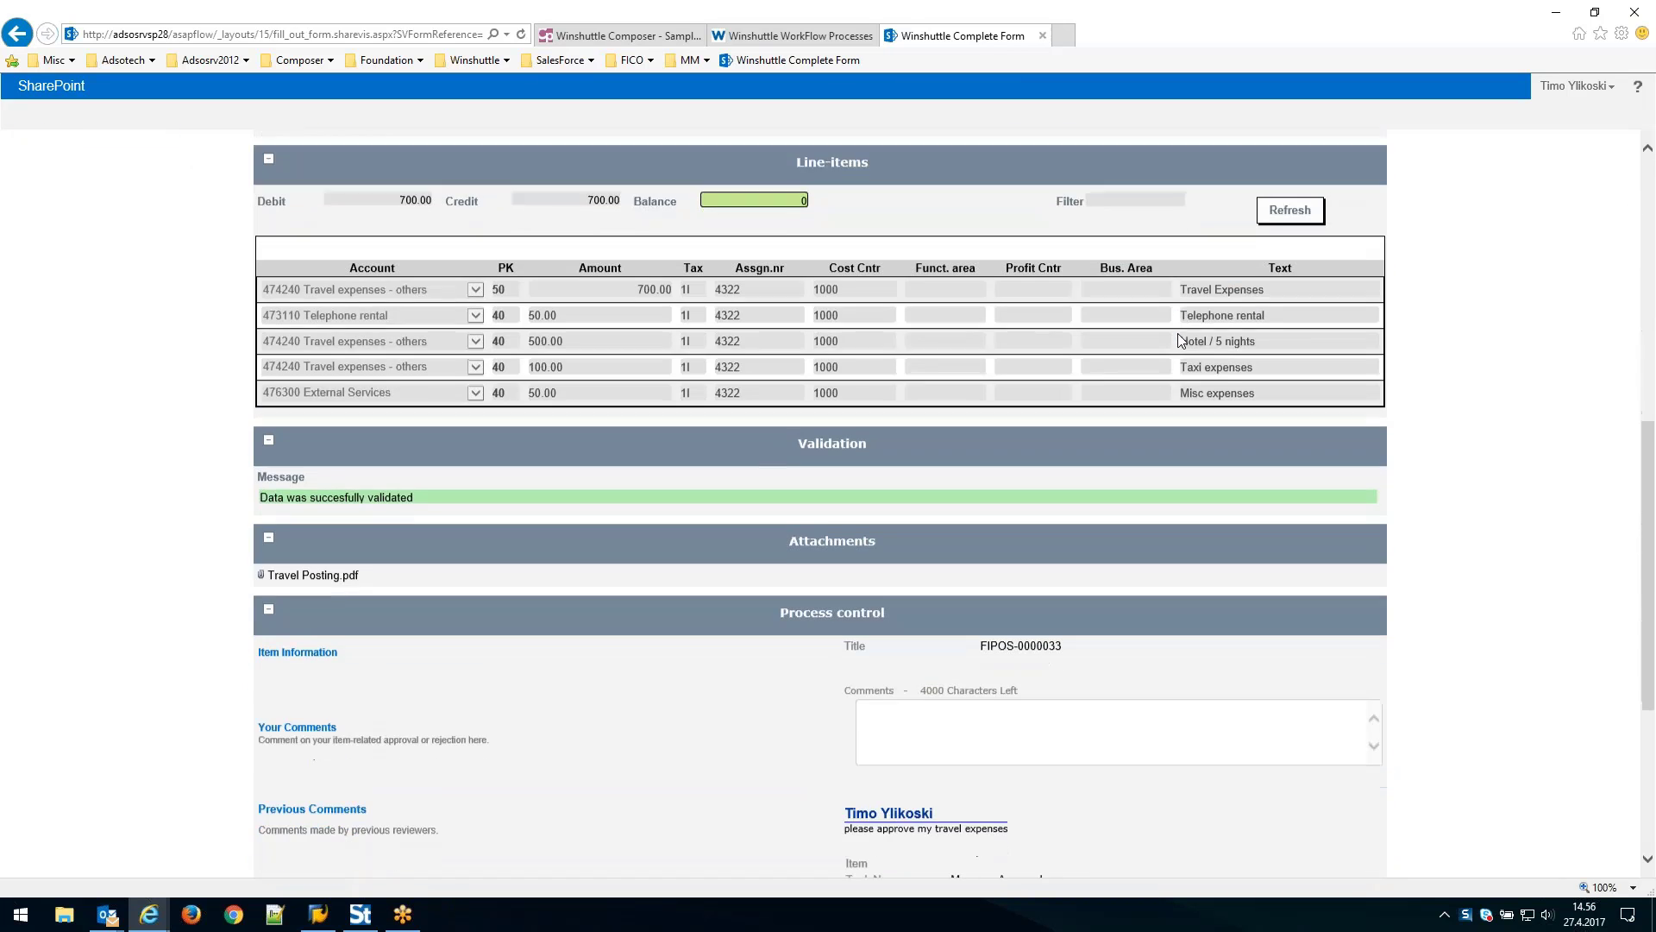
scroll(1178, 334, down, 2)
scroll(1178, 334, up, 7)
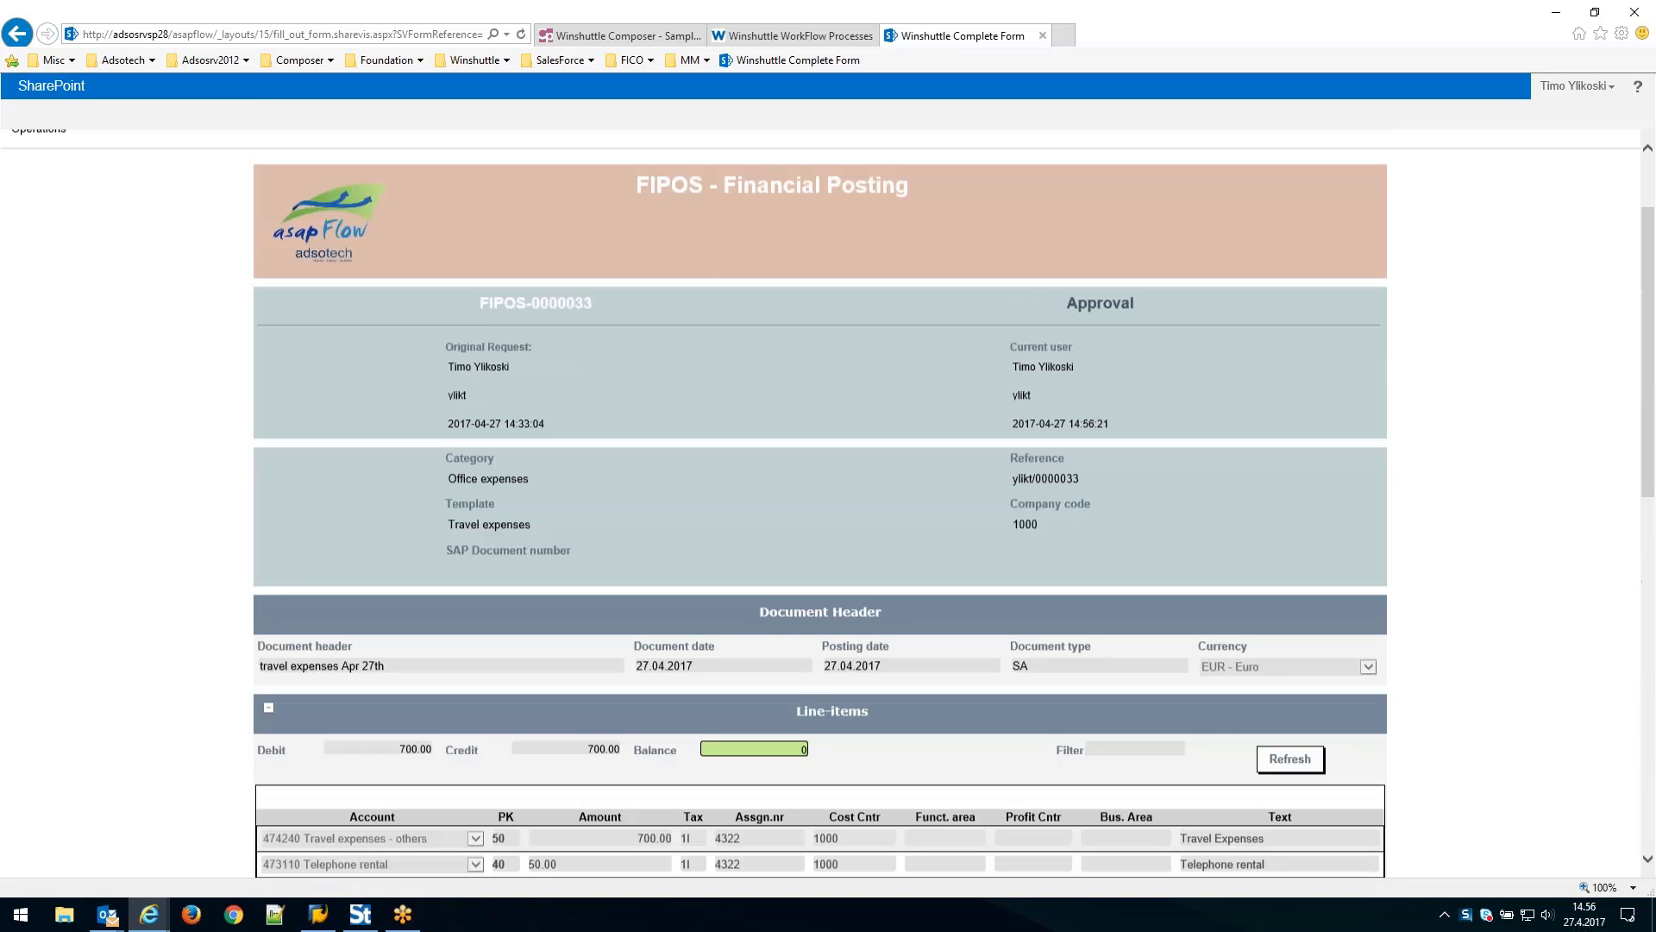
Examine the approval form's document header, line items, validation, attachments and process control sections down to the approval actions.
scroll(552, 563, up, 2)
scroll(552, 563, down, 1)
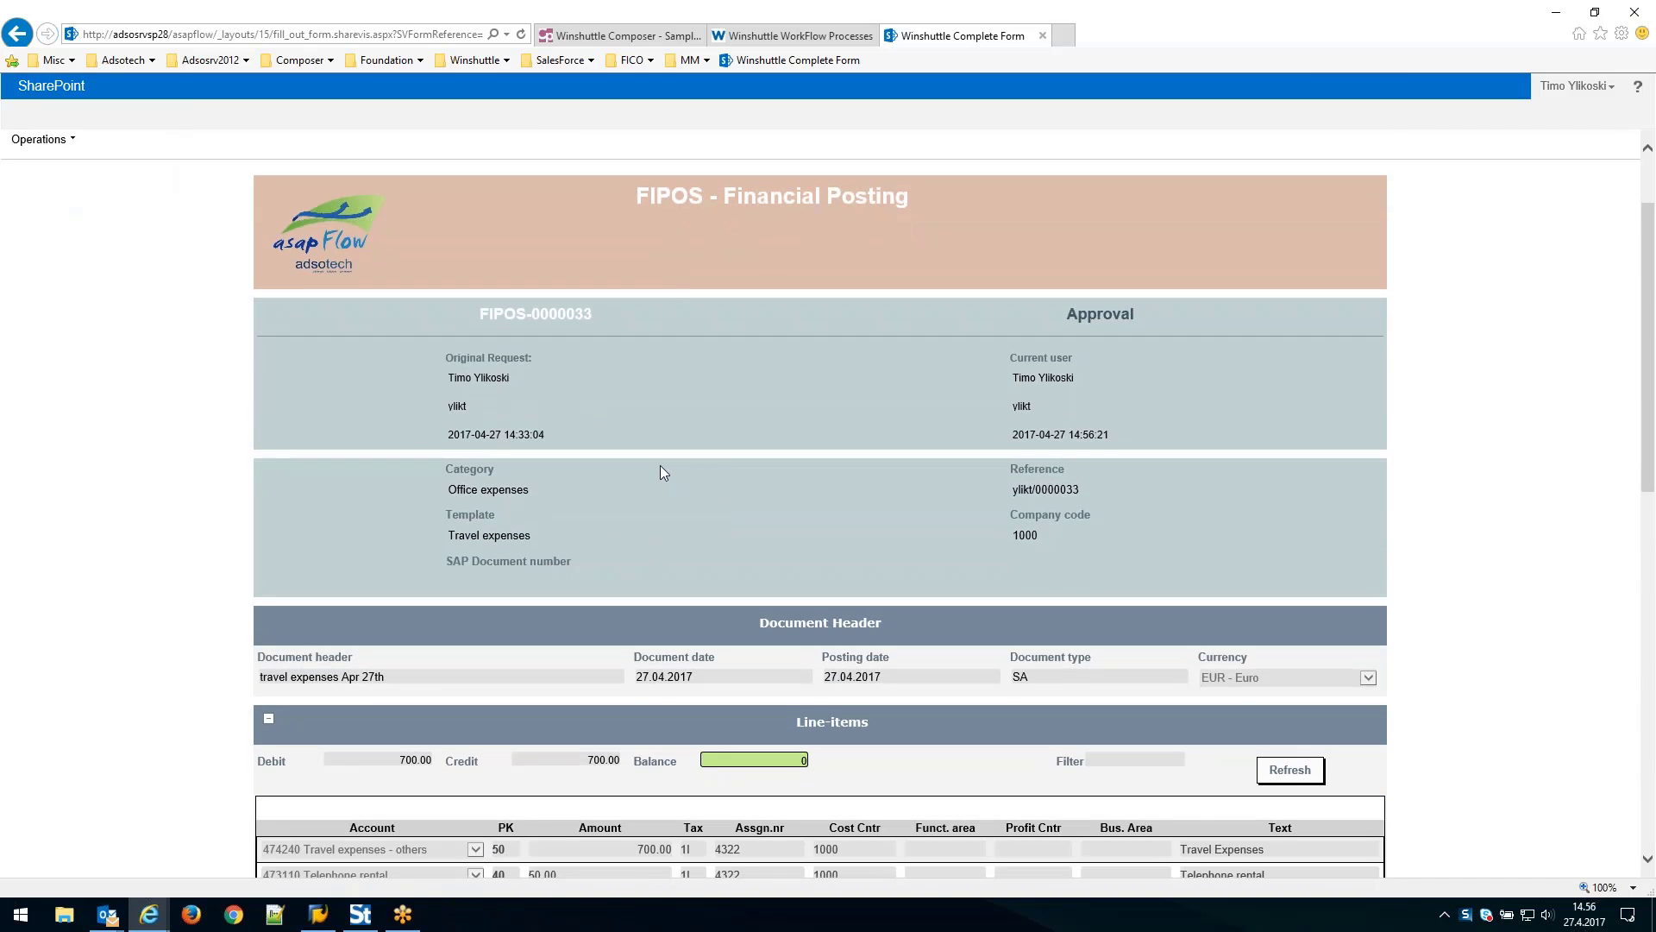
scroll(650, 659, down, 3)
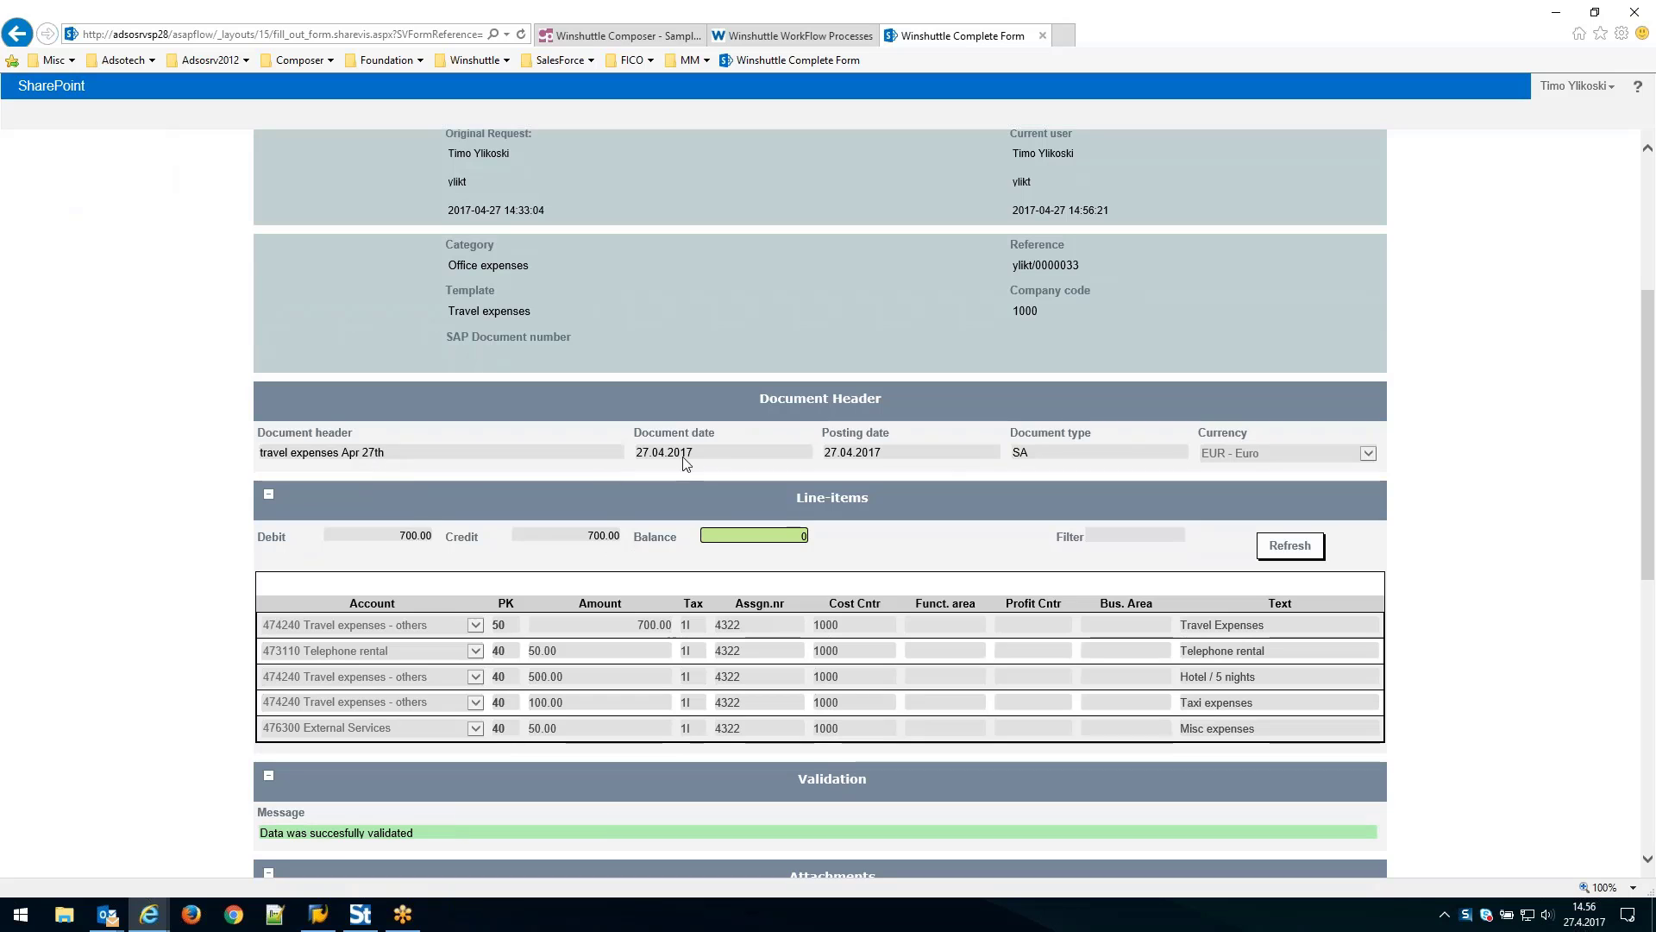
scroll(954, 533, down, 1)
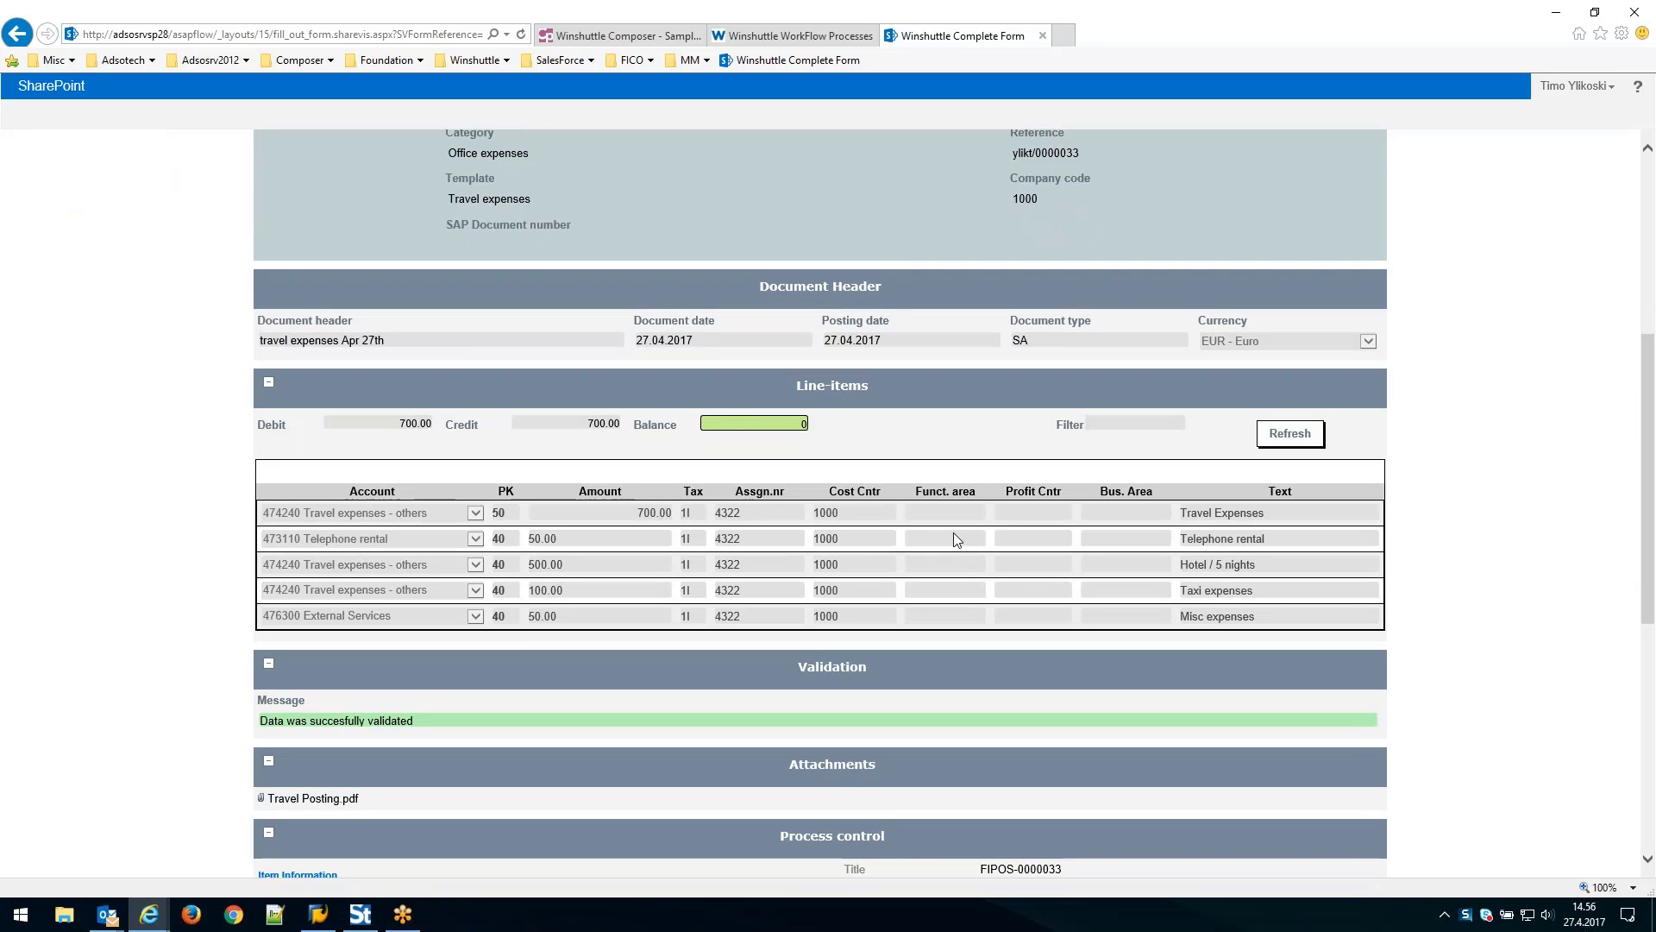
scroll(955, 535, down, 1)
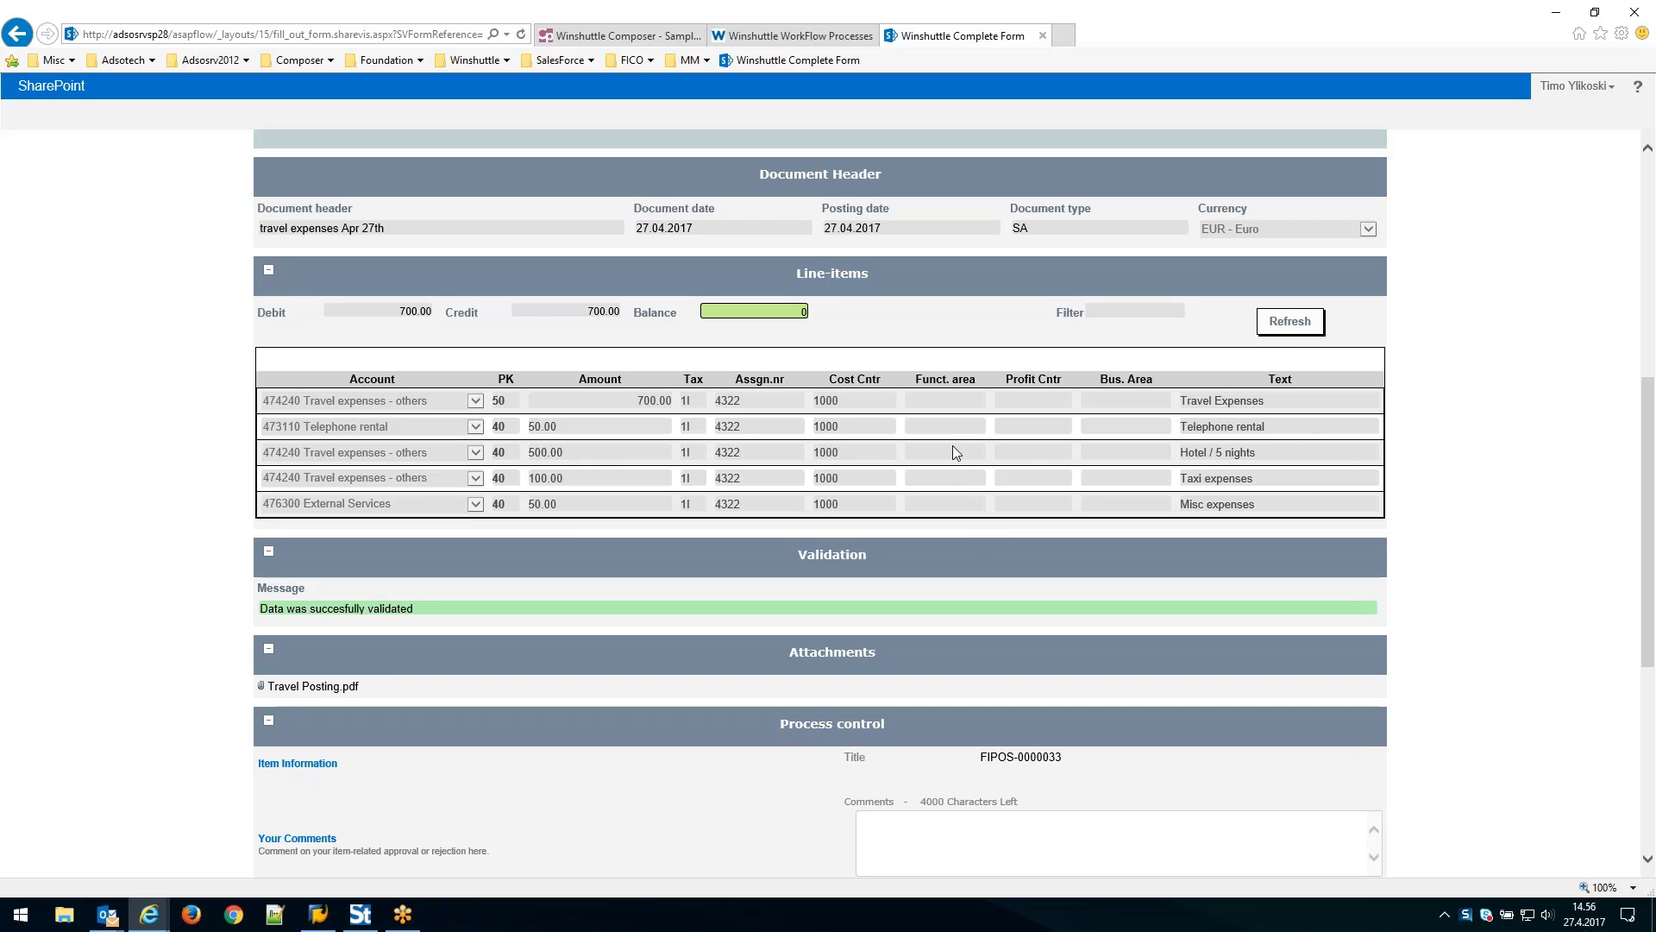
scroll(952, 445, down, 2)
scroll(946, 438, down, 2)
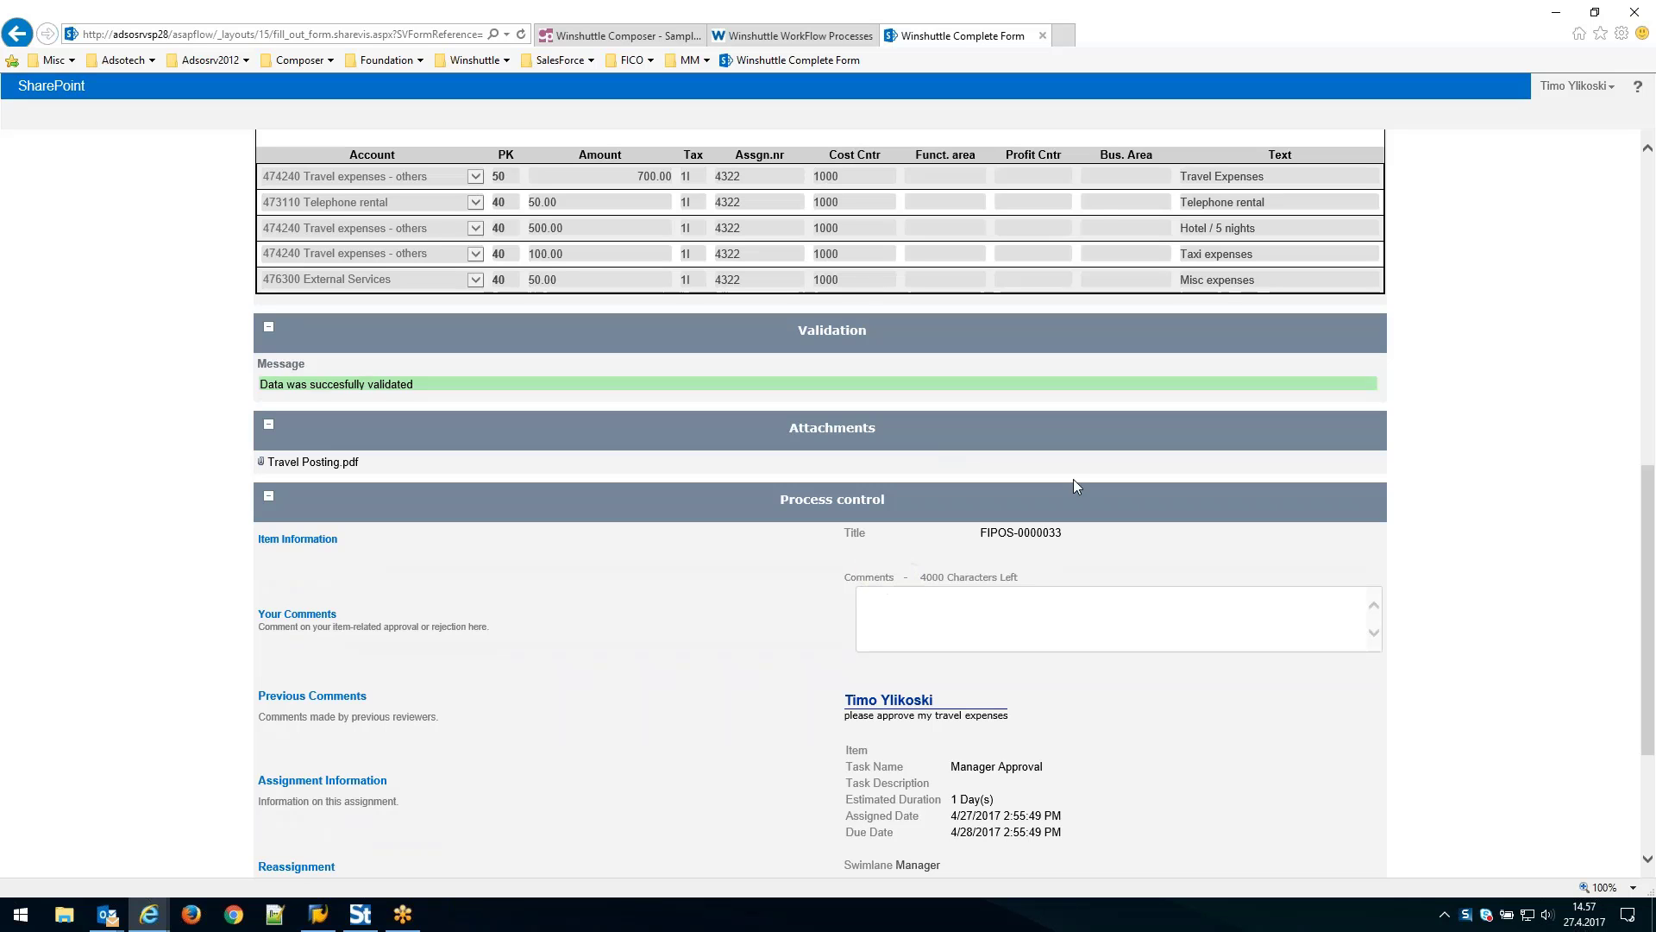
scroll(871, 466, up, 2)
scroll(871, 466, down, 4)
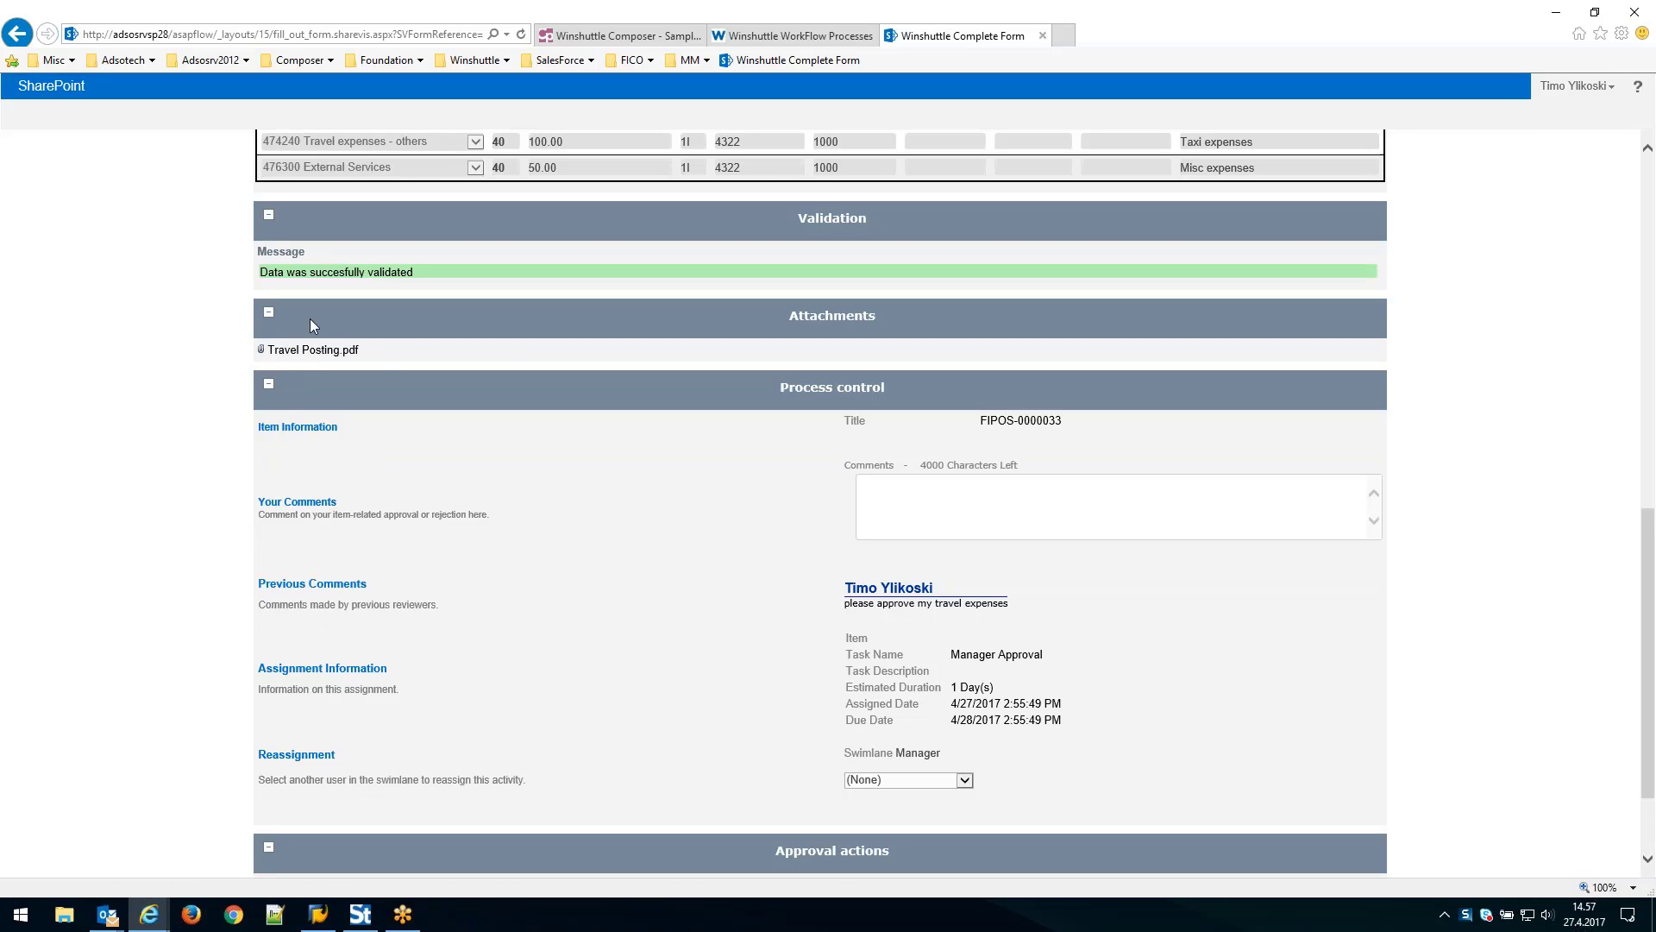
scroll(432, 435, down, 3)
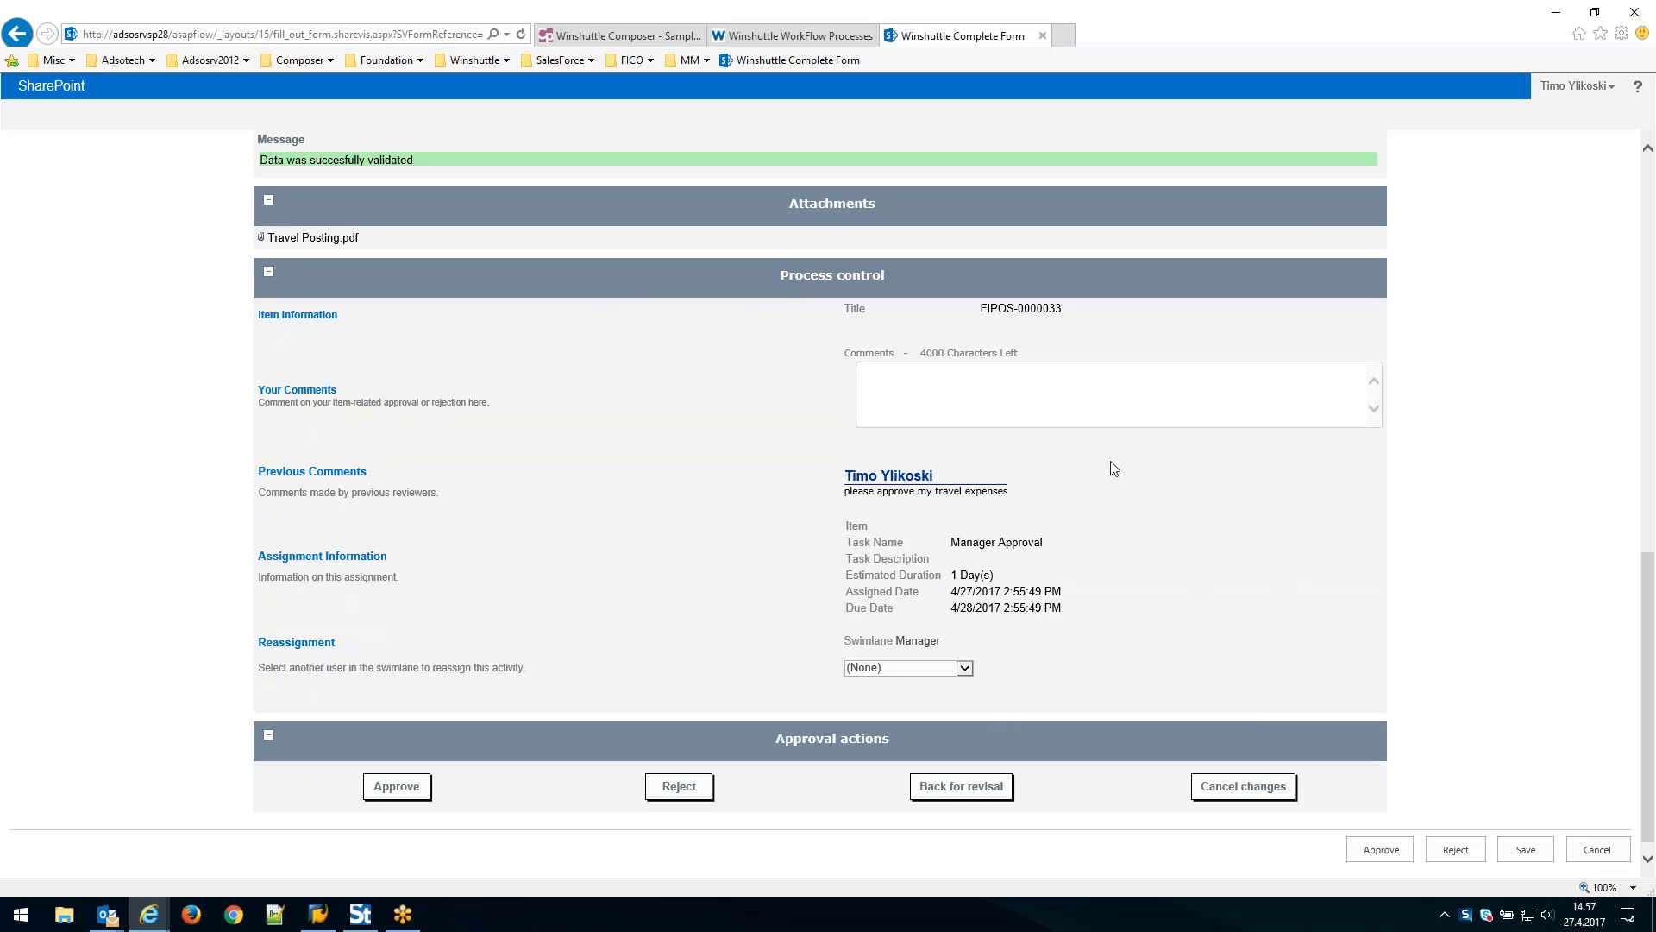
Add the comment "ok, approve" to the travel expense request and approve it.
triple_click(849, 500)
click(1062, 506)
click(965, 670)
click(968, 671)
click(961, 427)
text(ok, approve)
click(388, 789)
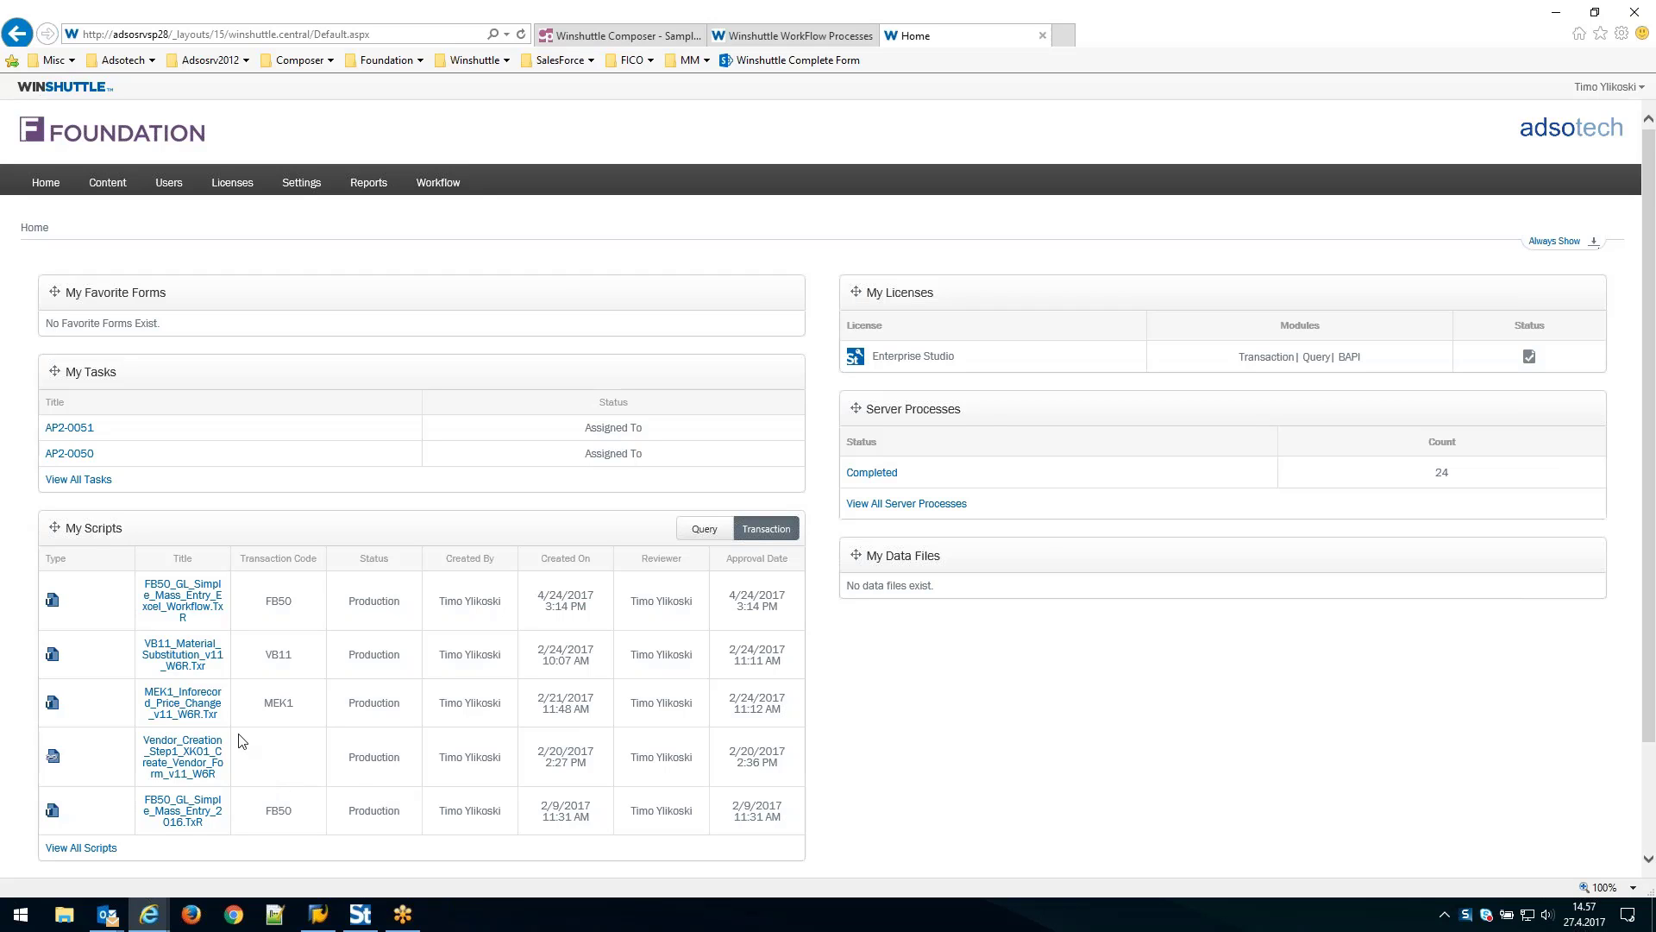
Open the completed FI Posting item from the list of completed workflow processes in Foundation.
mouse_move(448, 187)
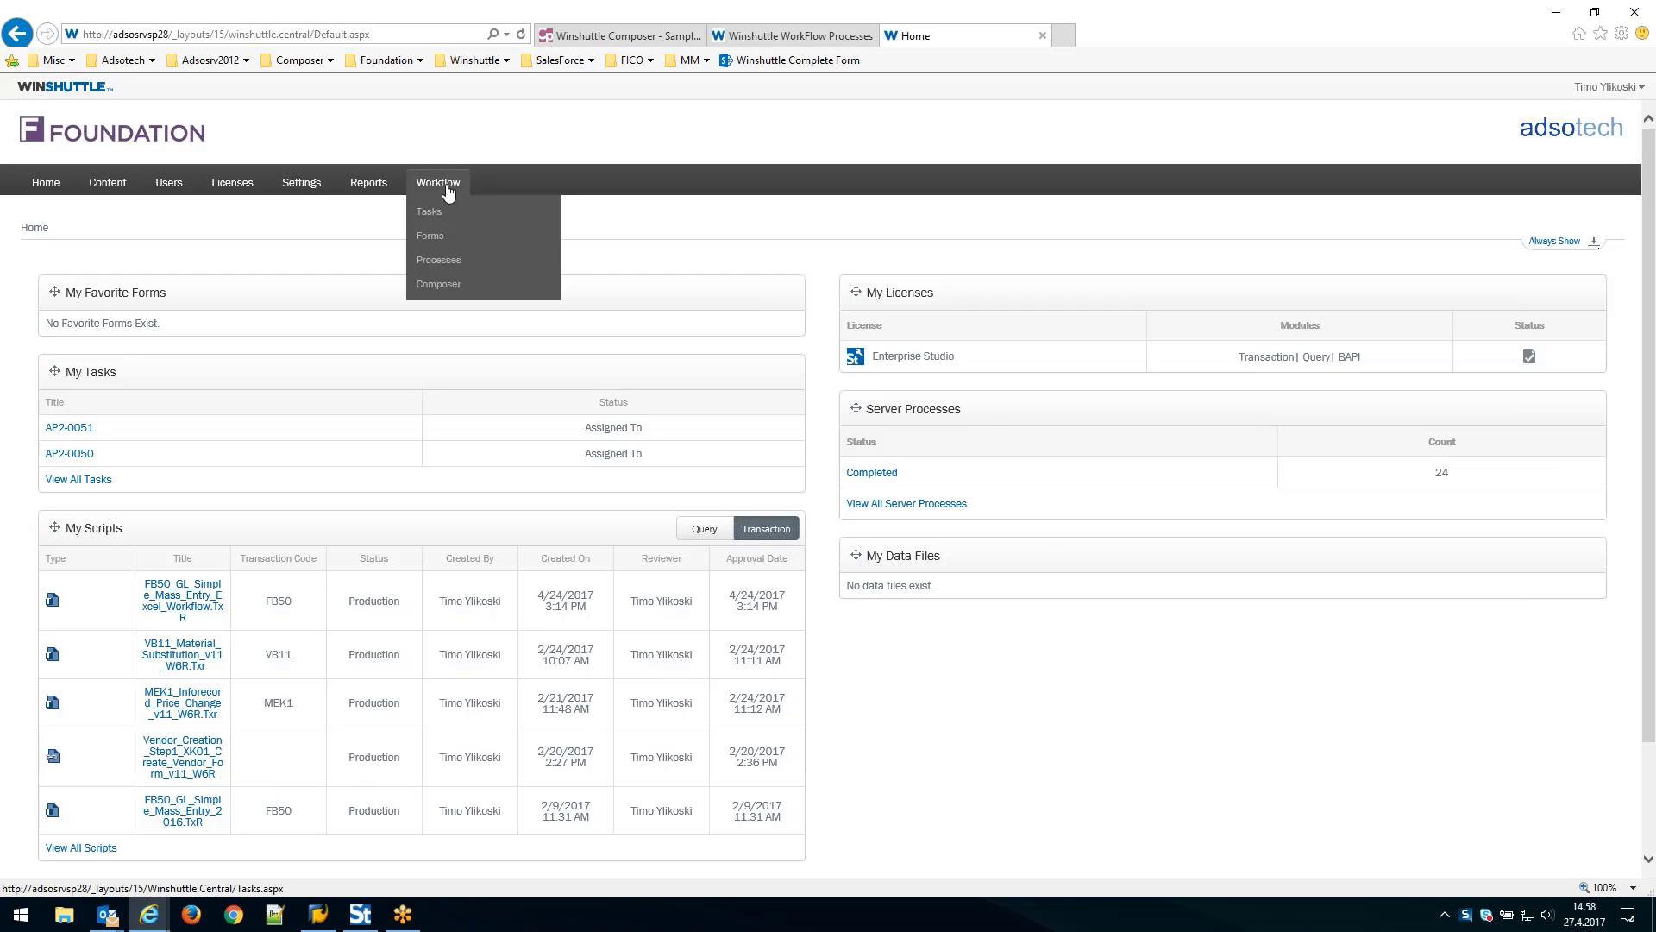
click(432, 266)
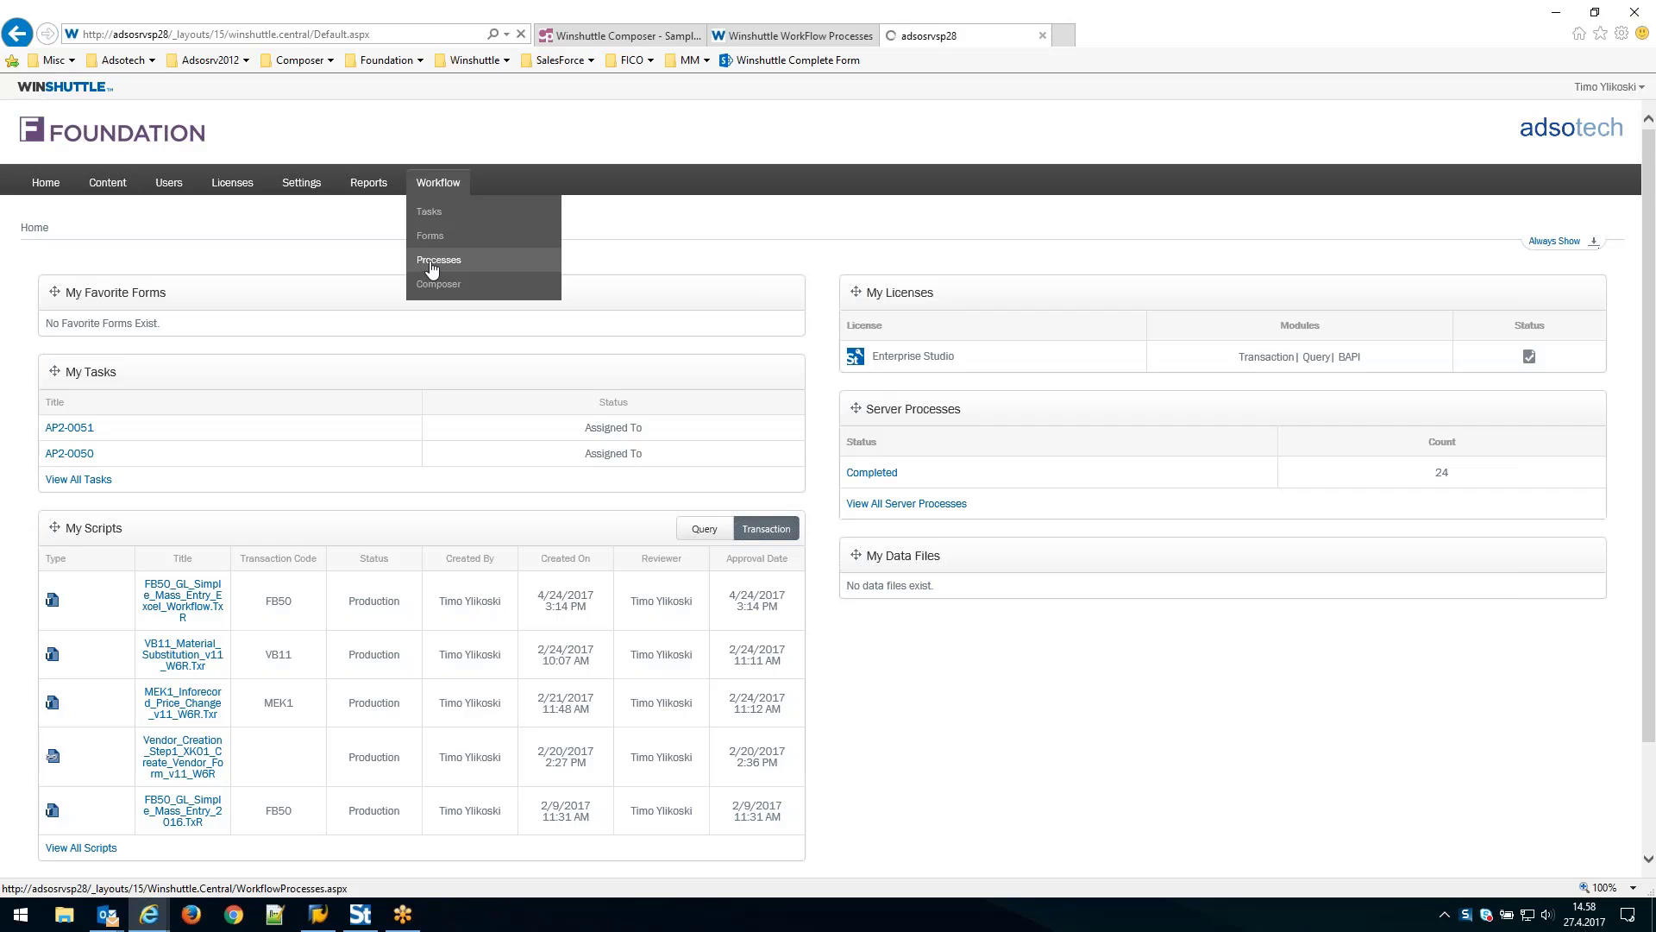
scroll(448, 277, down, 7)
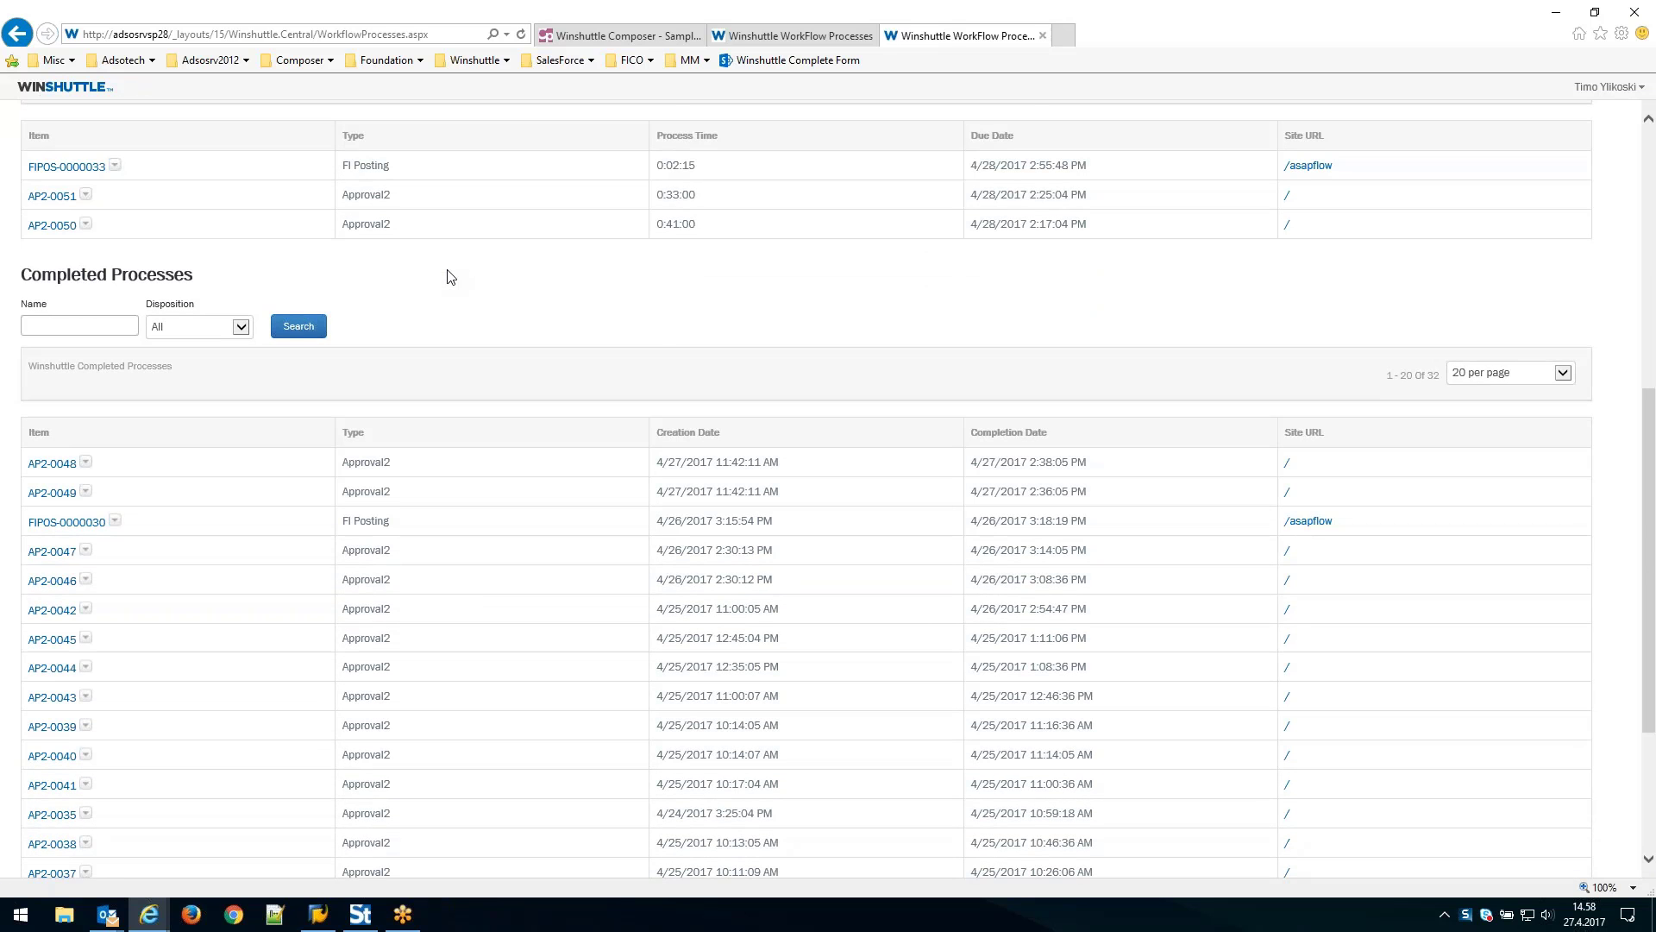
scroll(448, 276, down, 1)
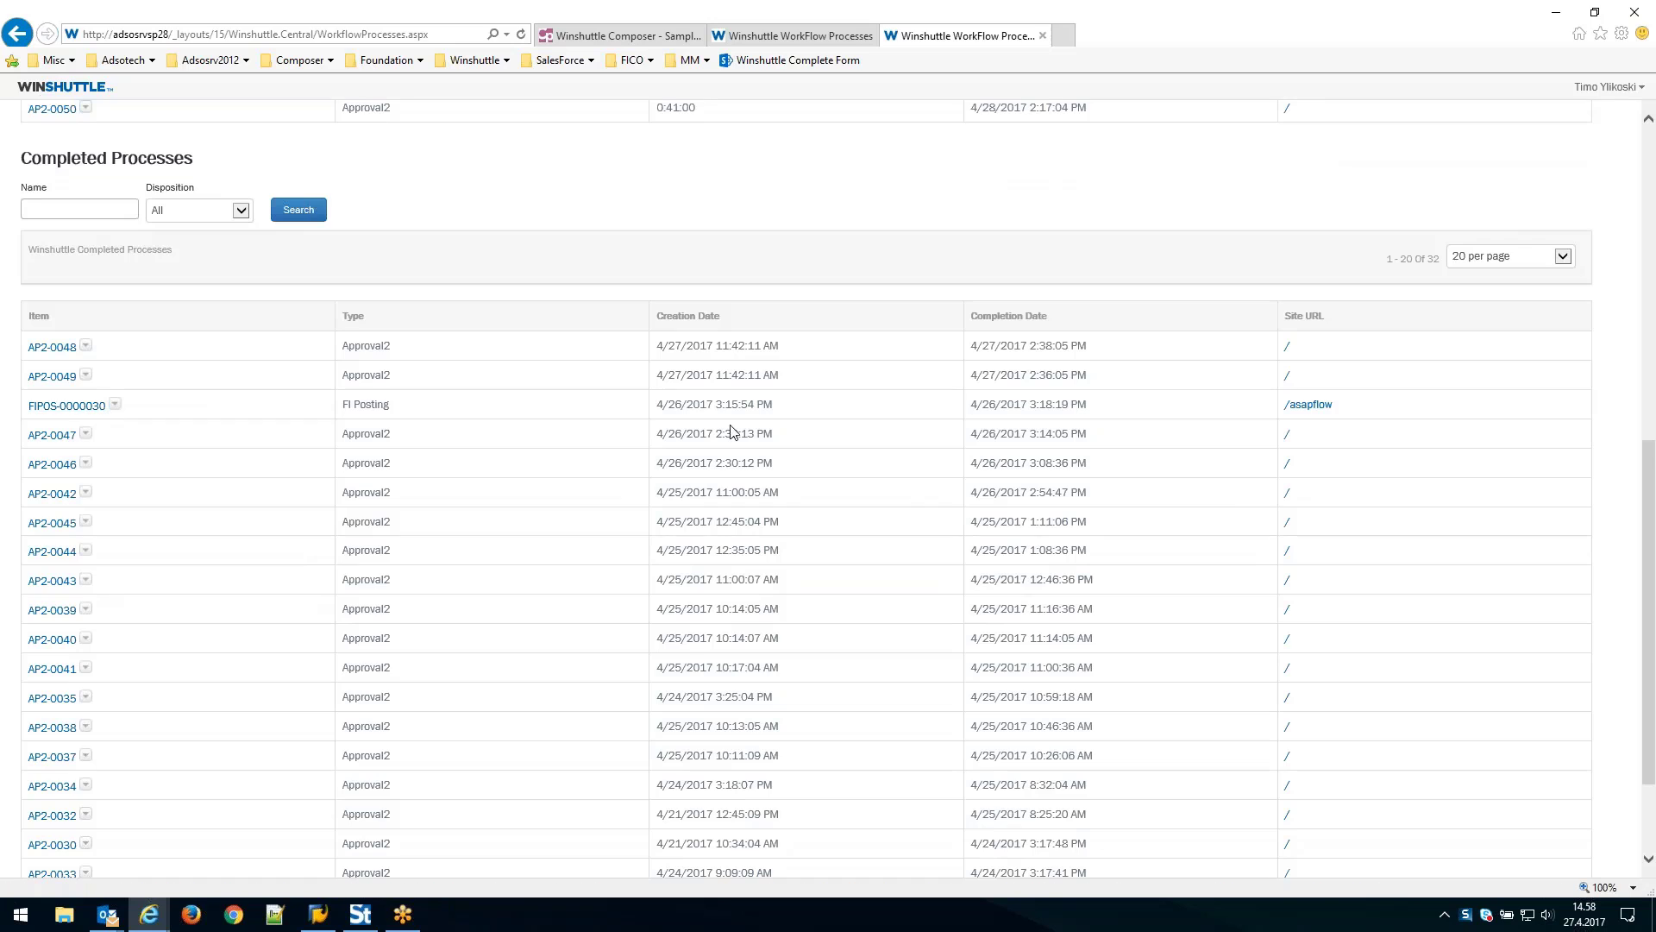
click(69, 405)
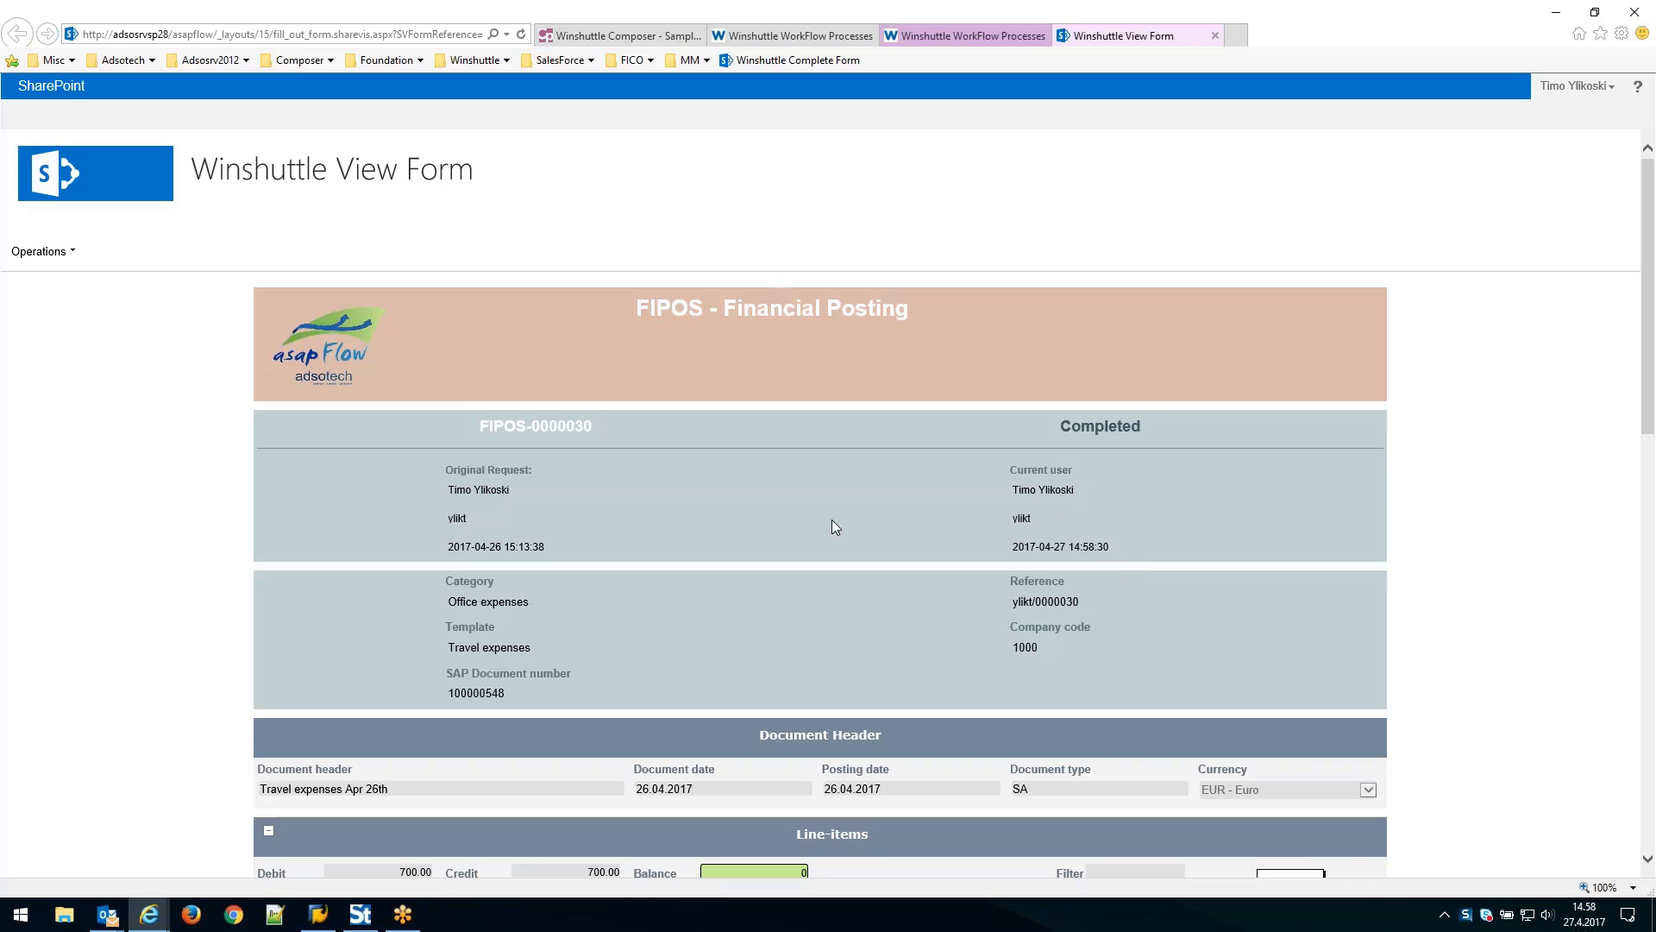
Examine the completed posting's SAP document number, line items, validation message, attachment and process history.
scroll(804, 499, down, 3)
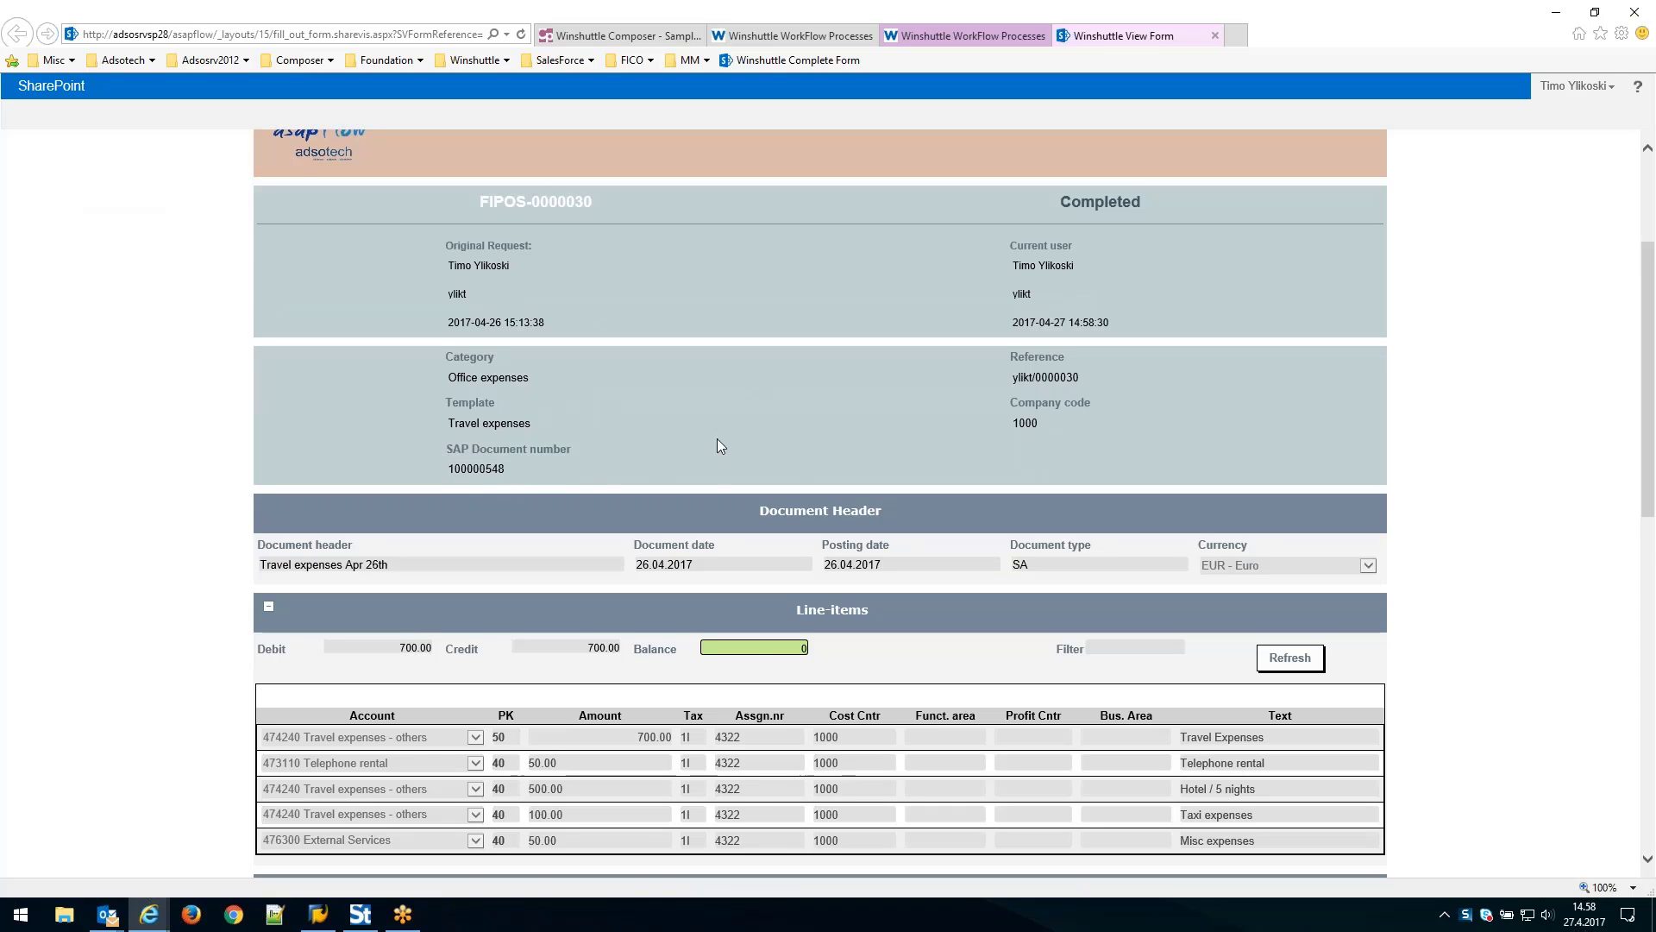
scroll(717, 439, down, 4)
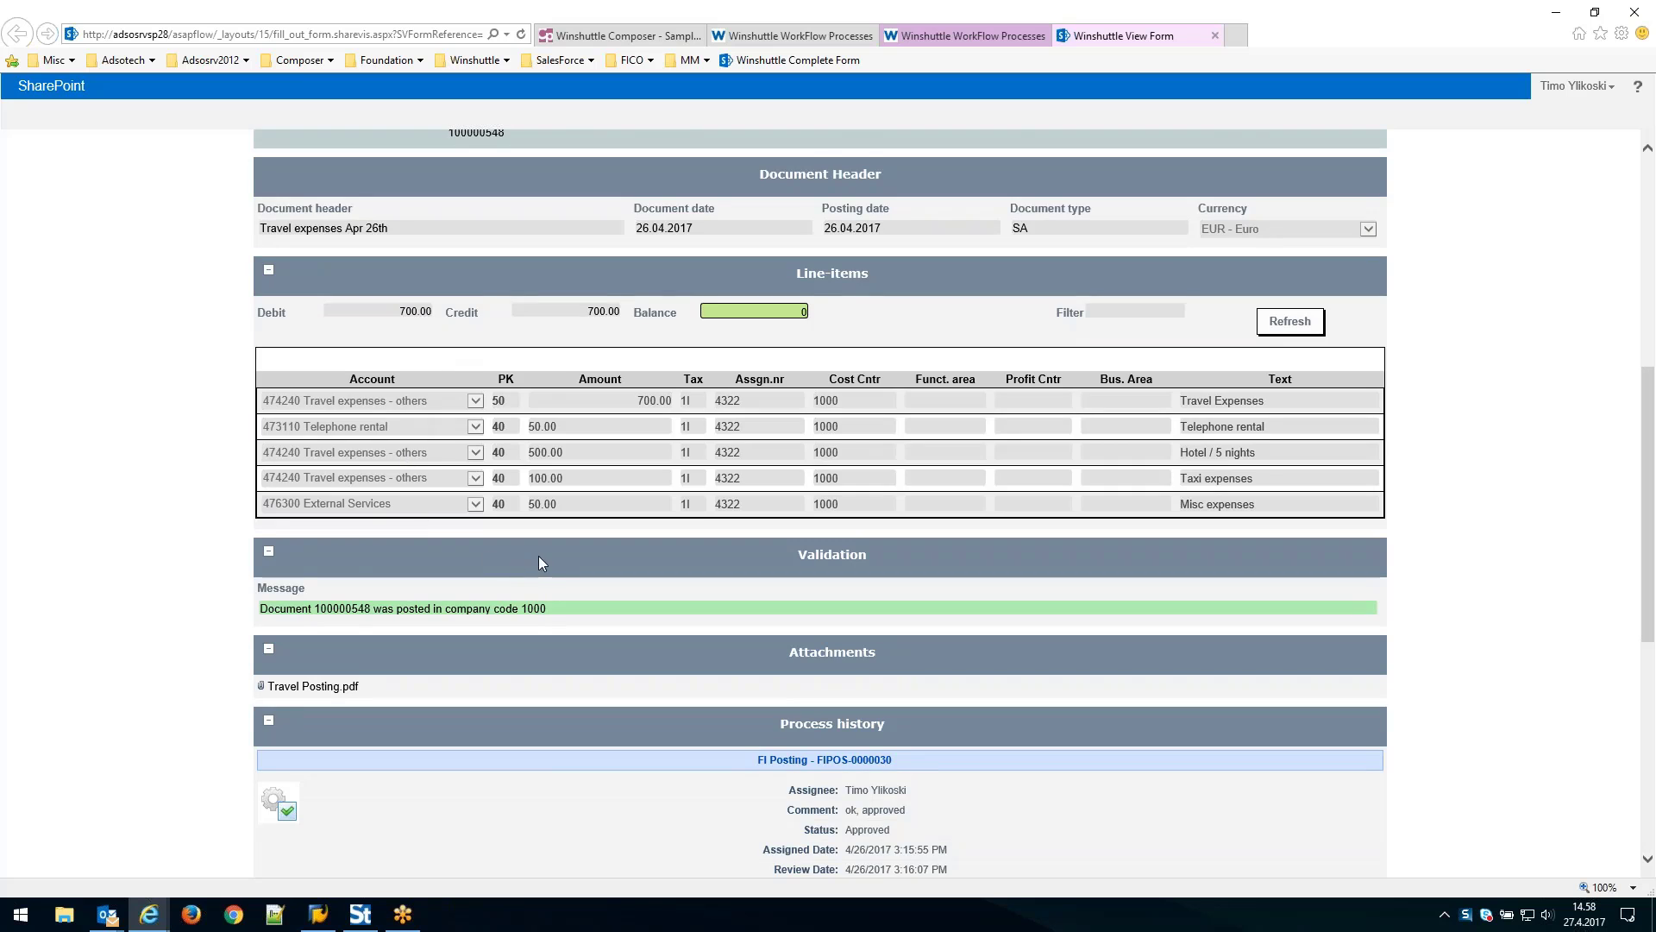
scroll(538, 555, down, 5)
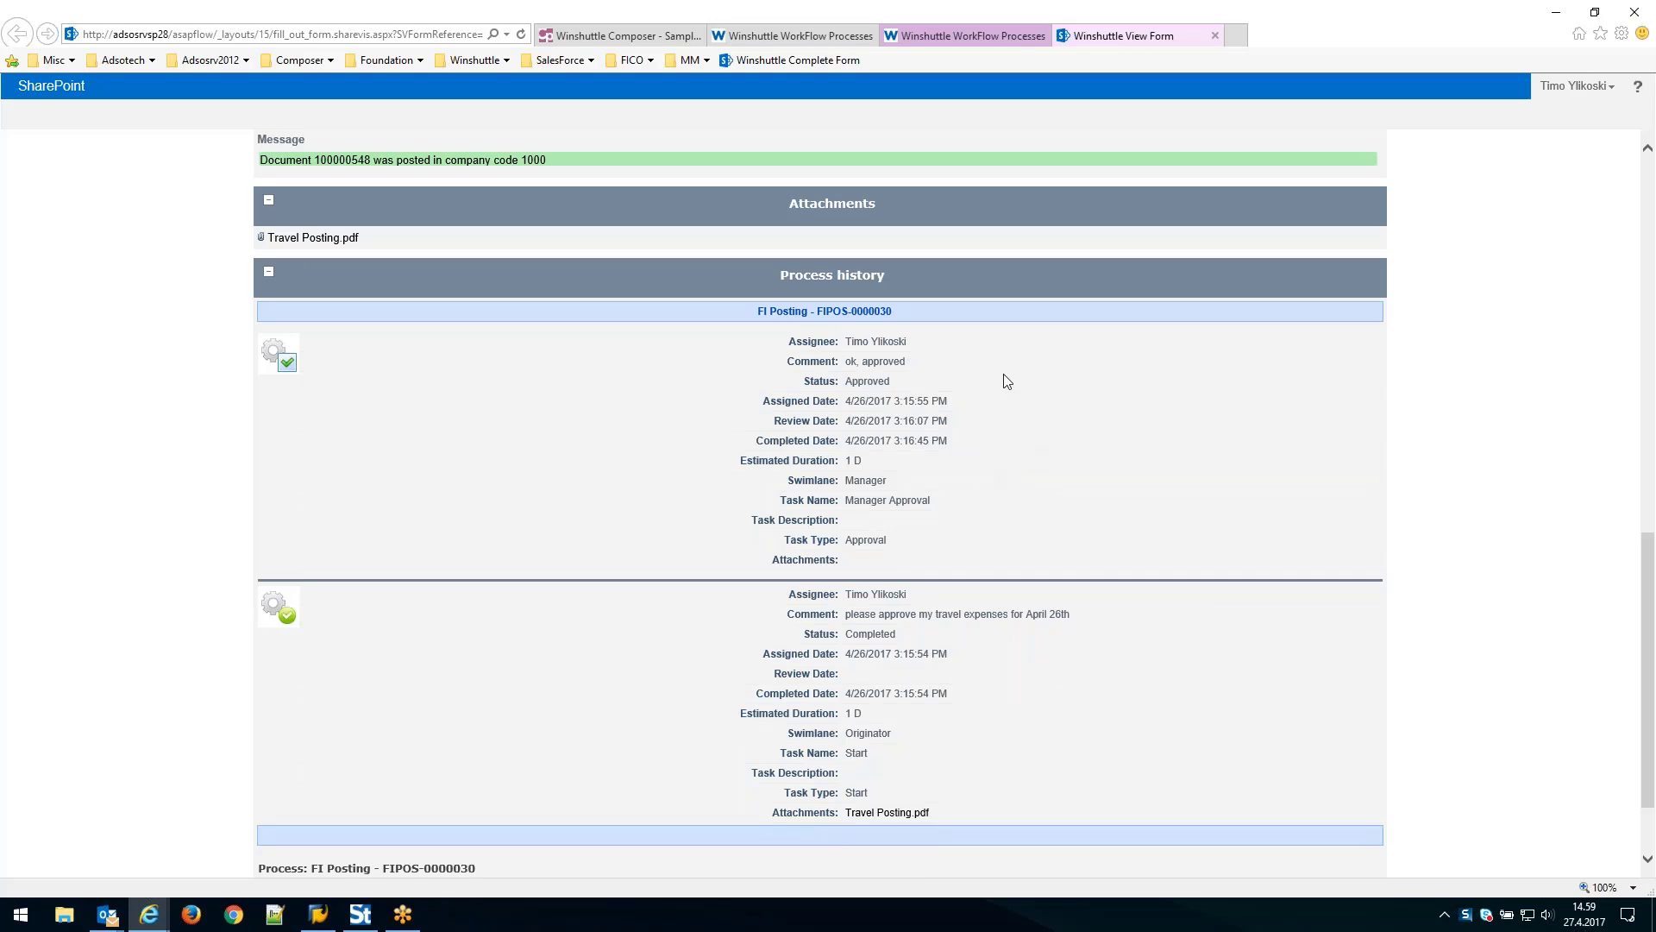
scroll(1073, 414, down, 2)
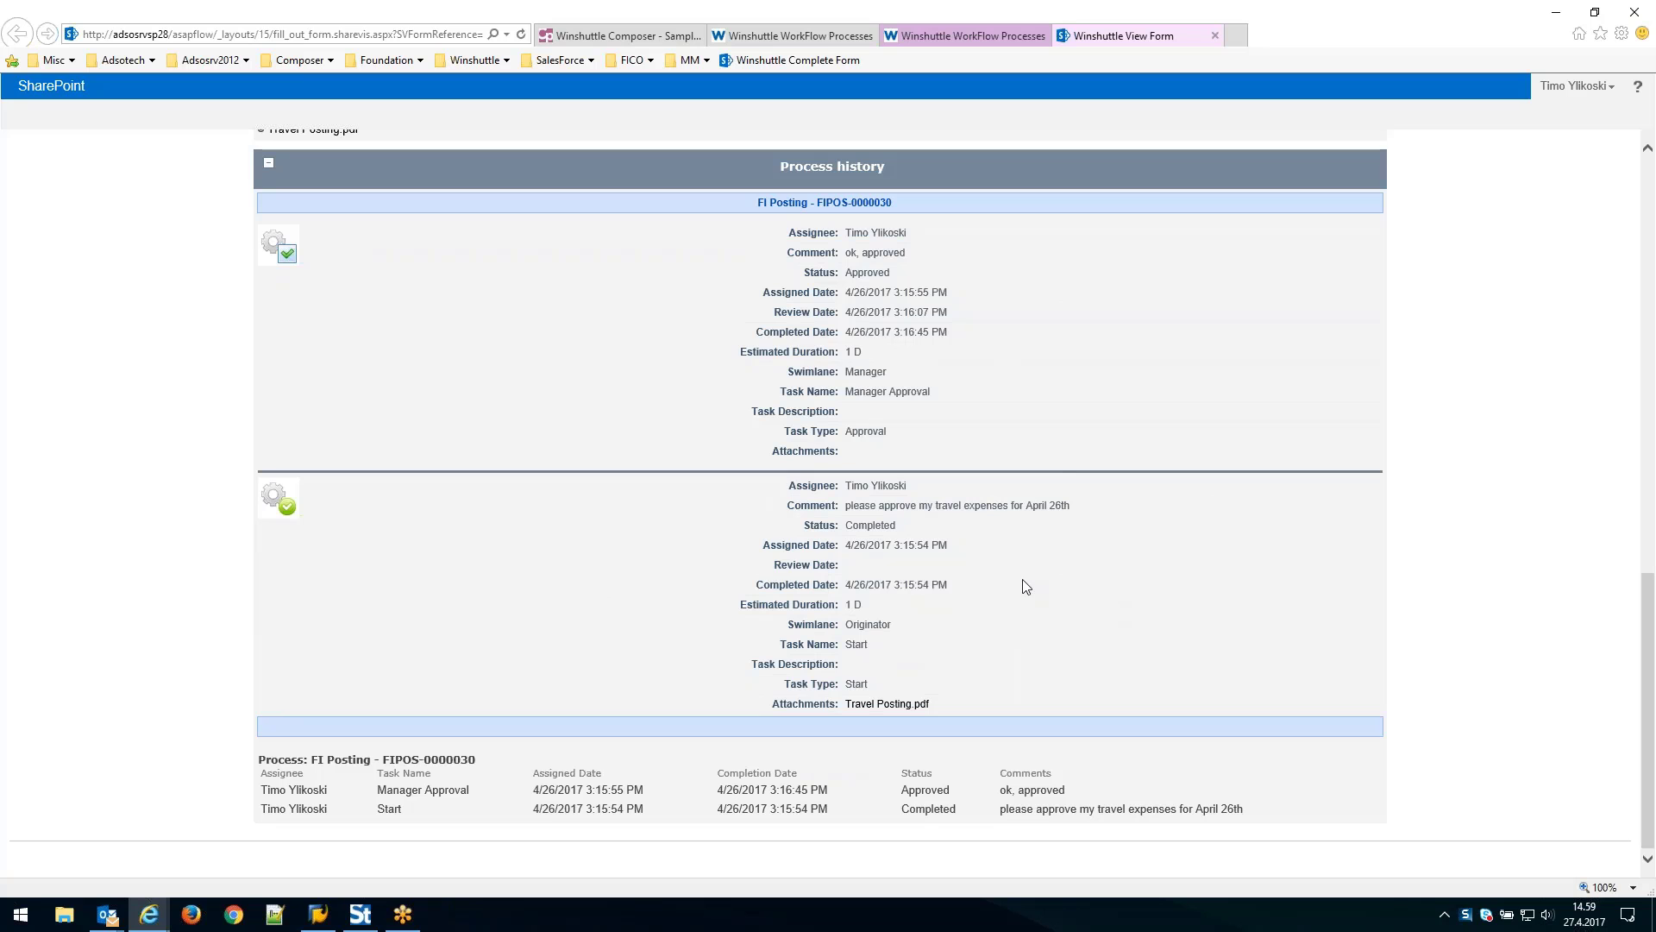
scroll(1025, 587, up, 6)
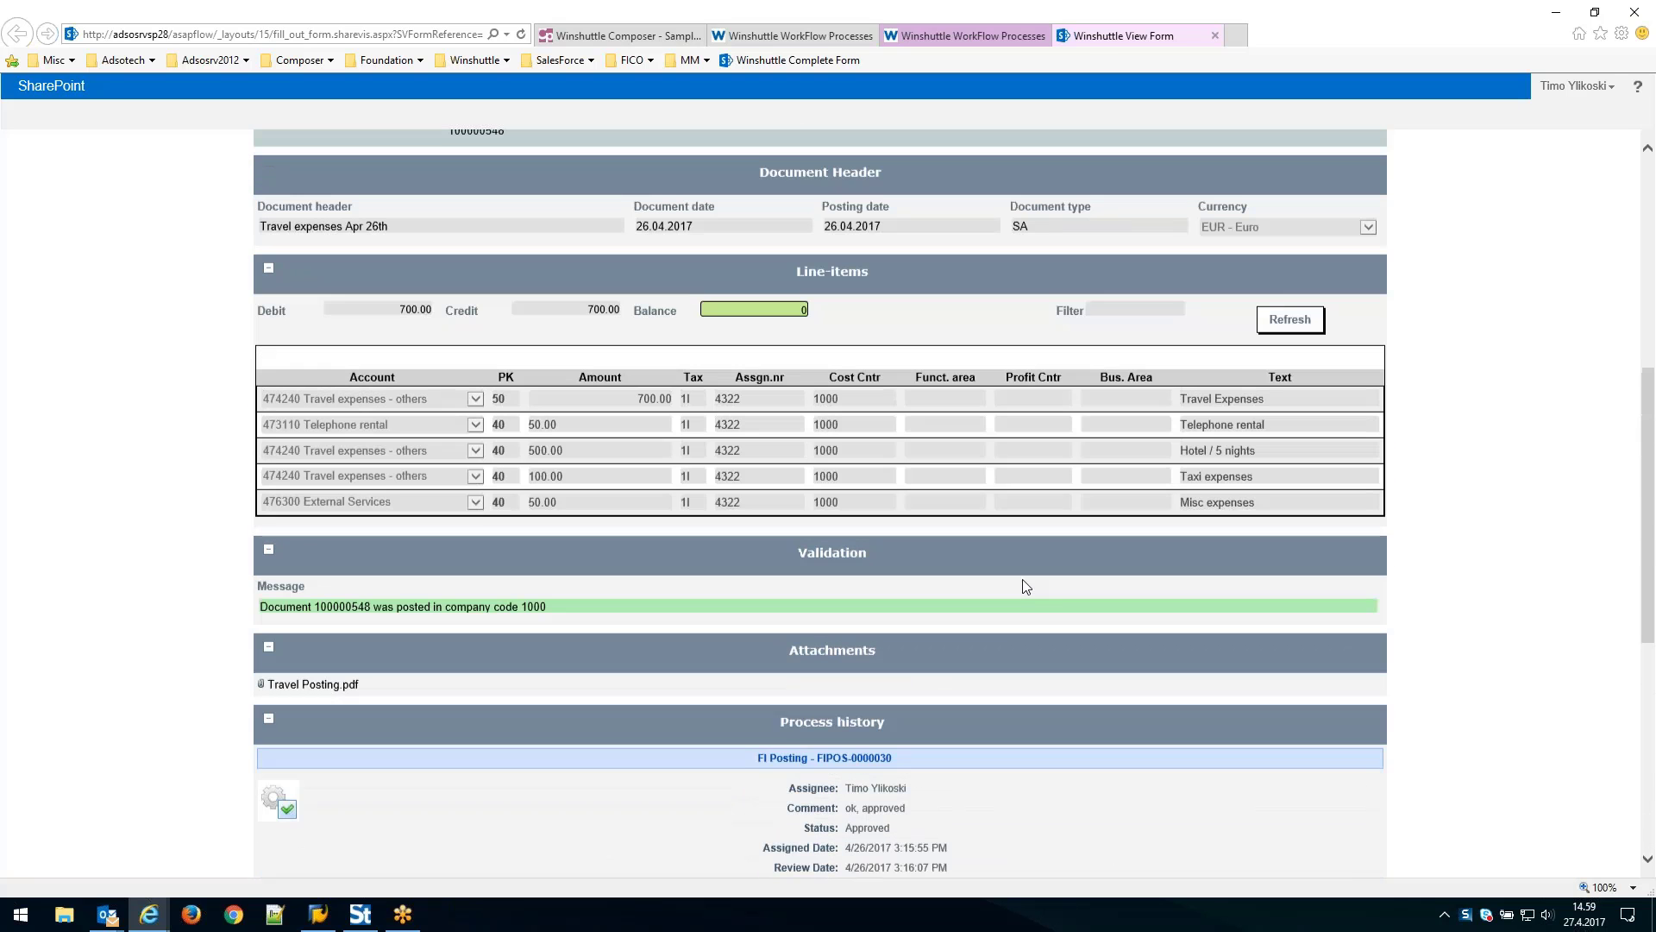
scroll(1026, 587, up, 5)
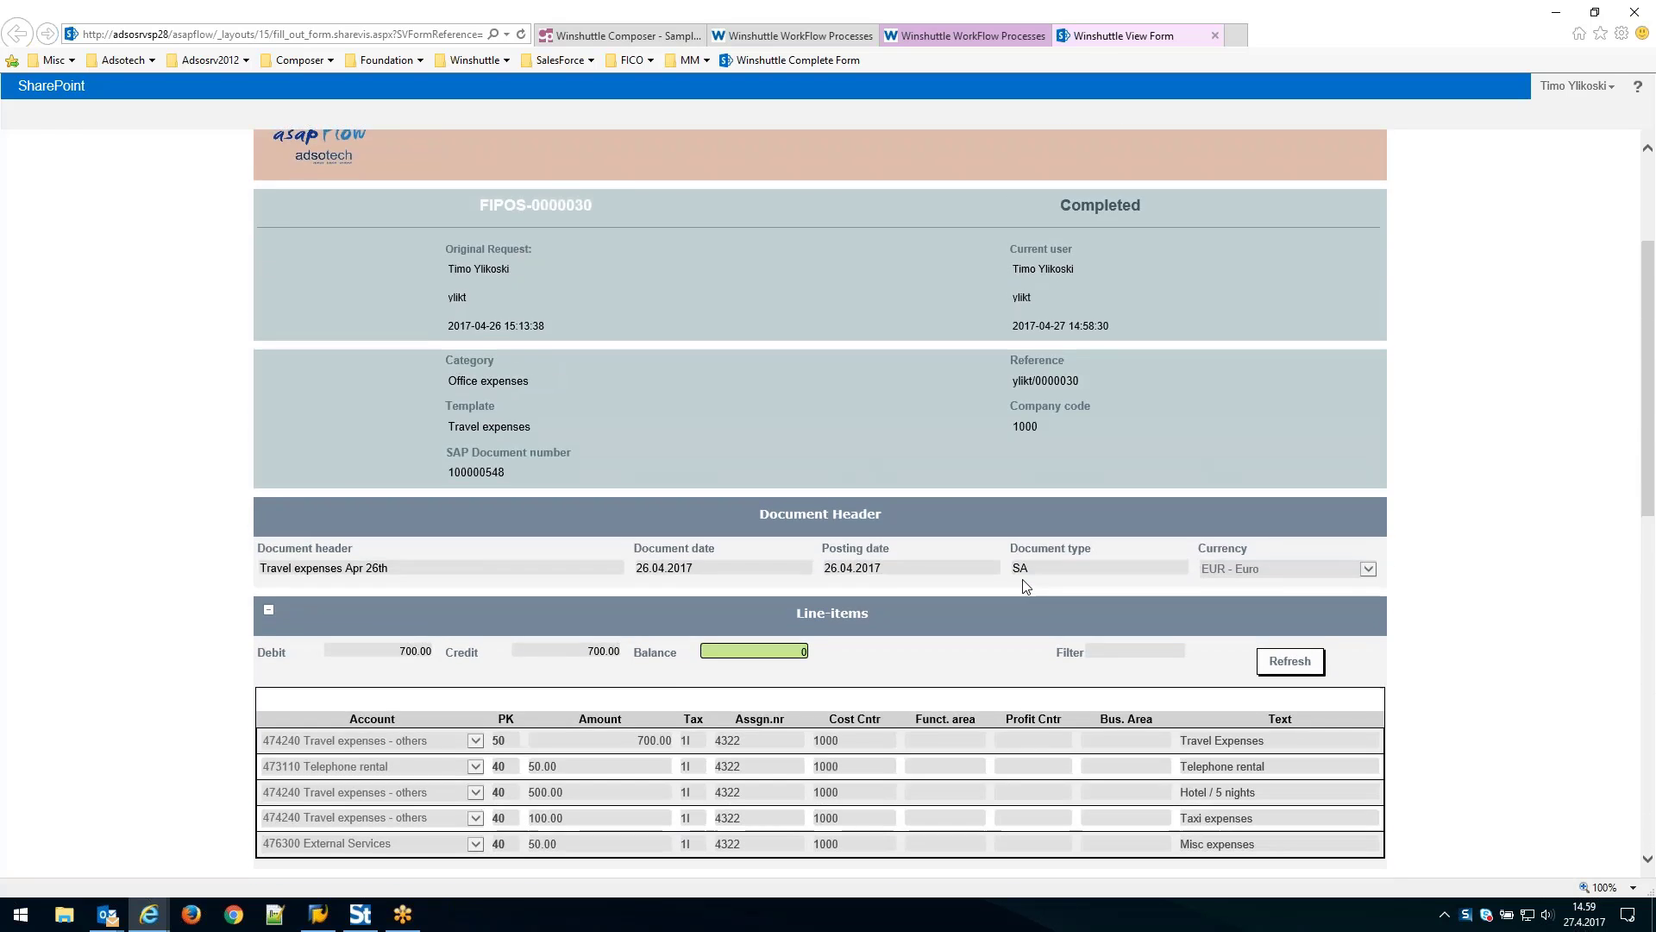
scroll(1025, 586, up, 1)
scroll(1026, 587, down, 2)
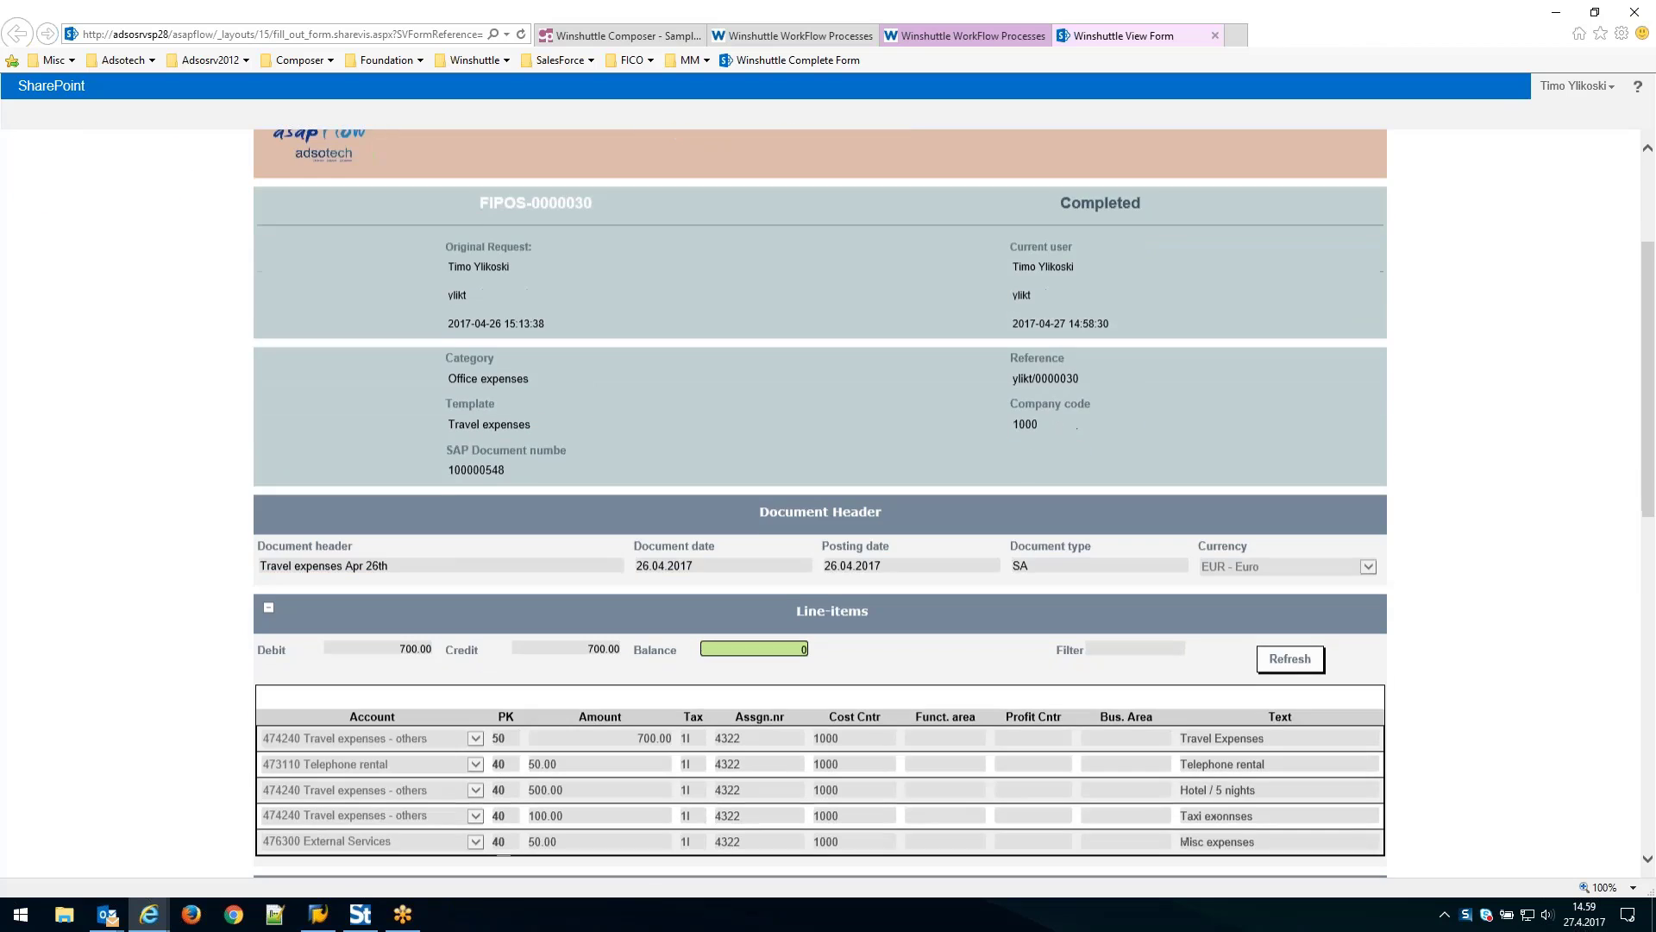
scroll(1025, 587, up, 1)
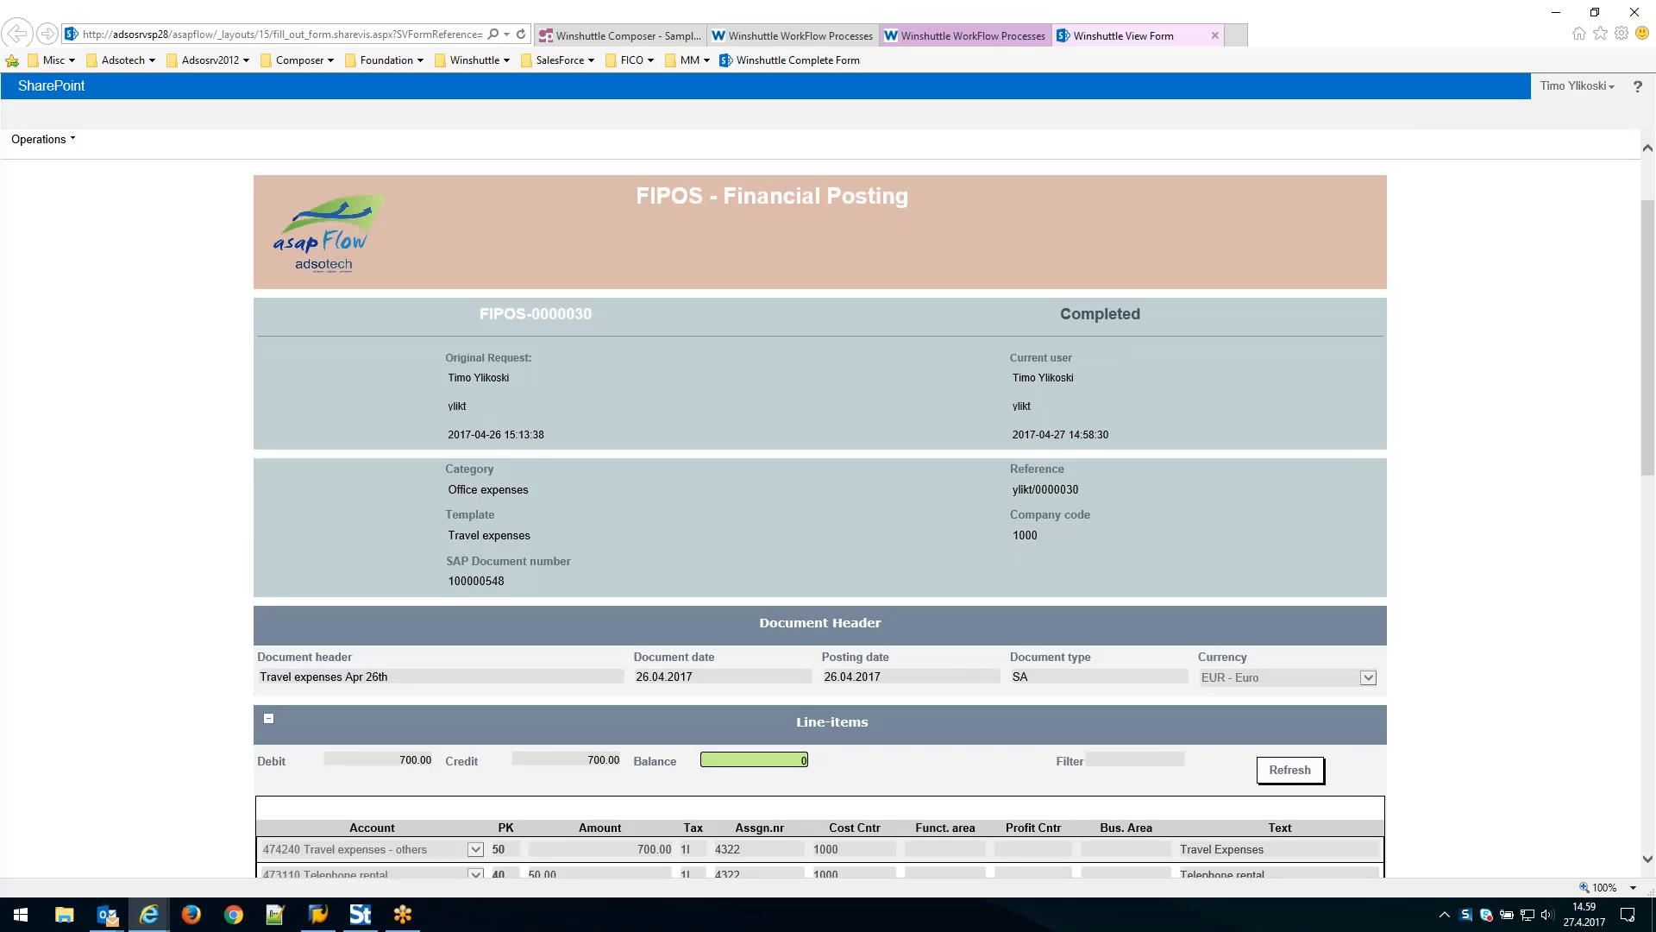
In Winshuttle Composer's form designer, add two text boxes to Group_1 with a drop-down between them.
click(626, 35)
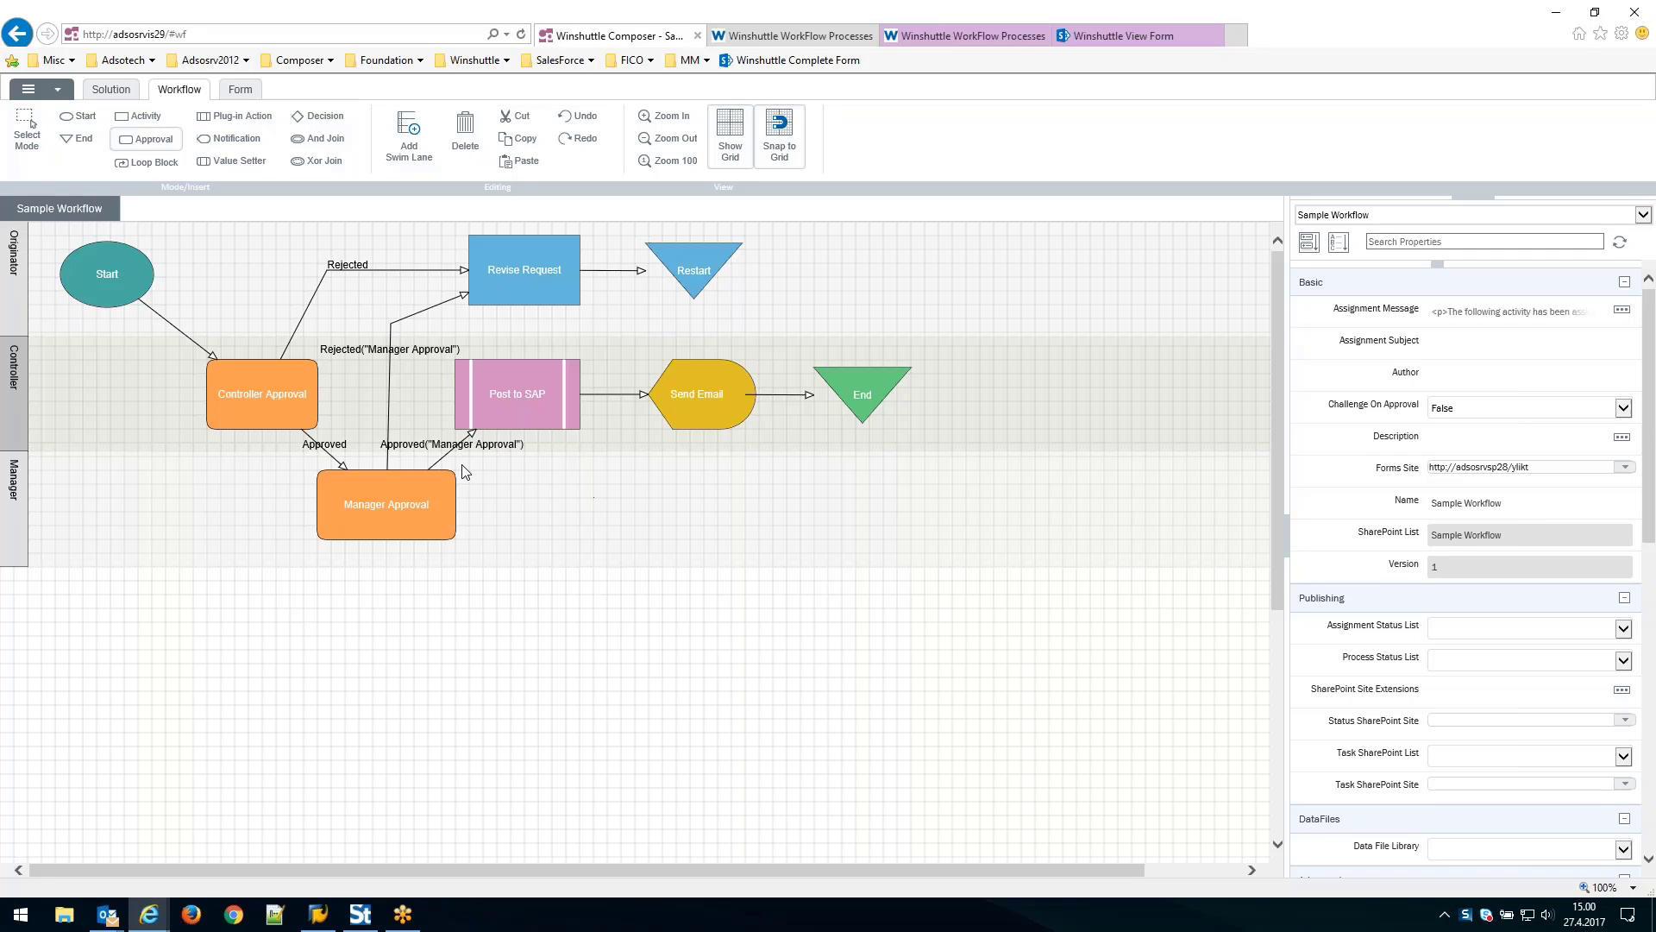
click(240, 90)
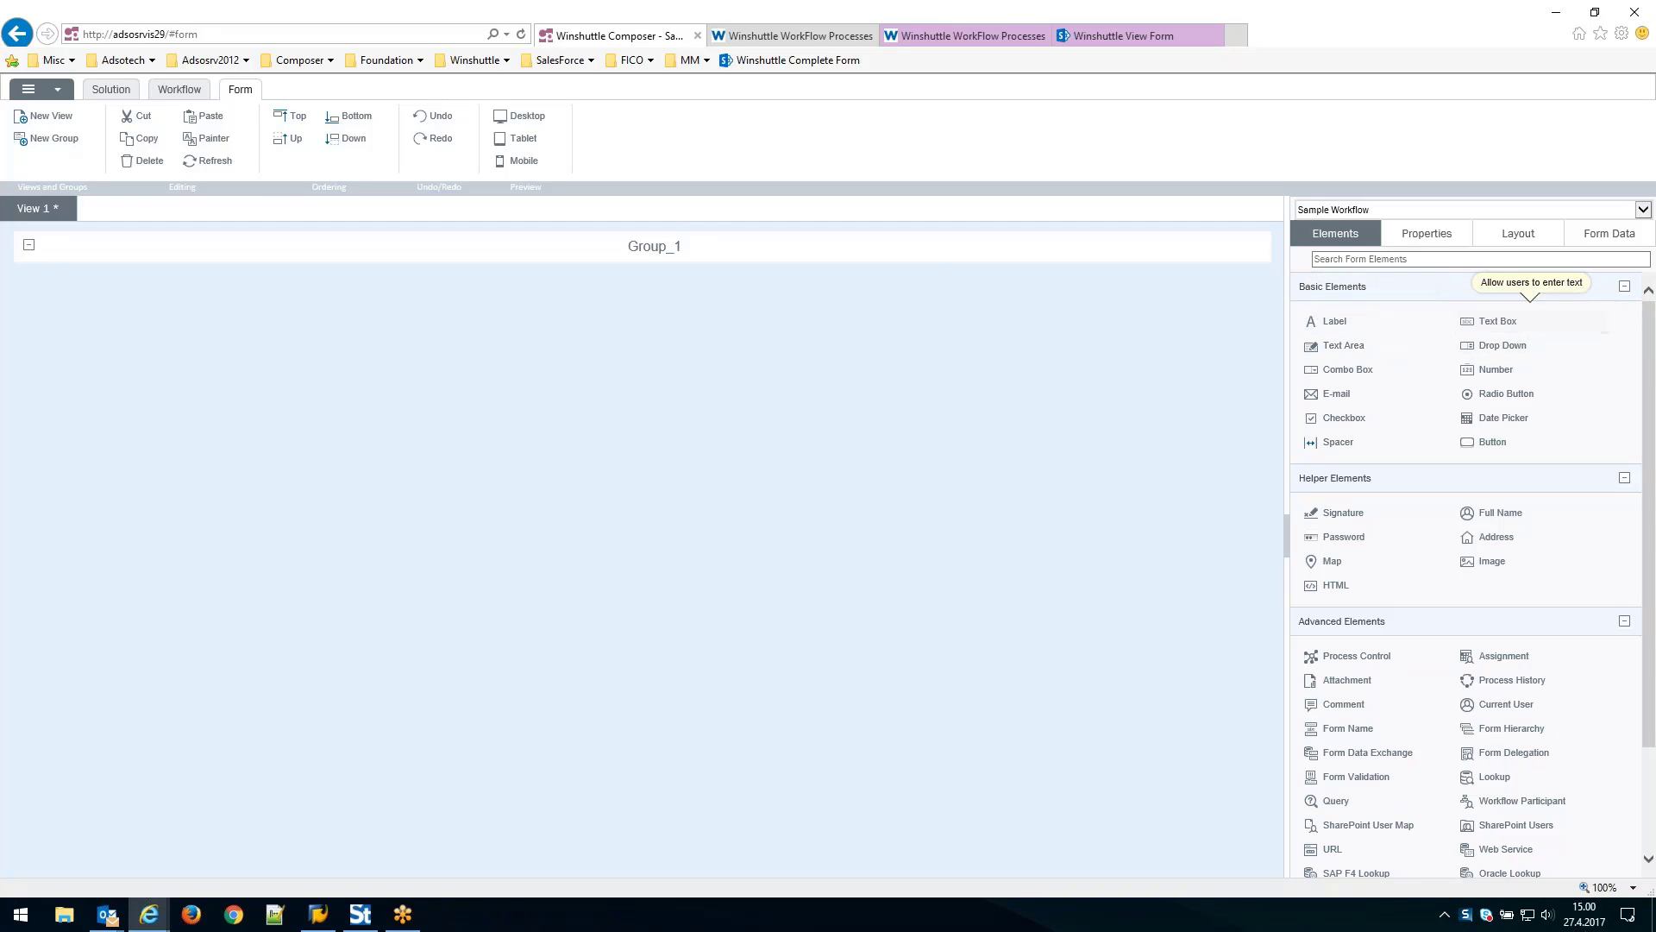
click(841, 250)
drag(841, 249, 830, 261)
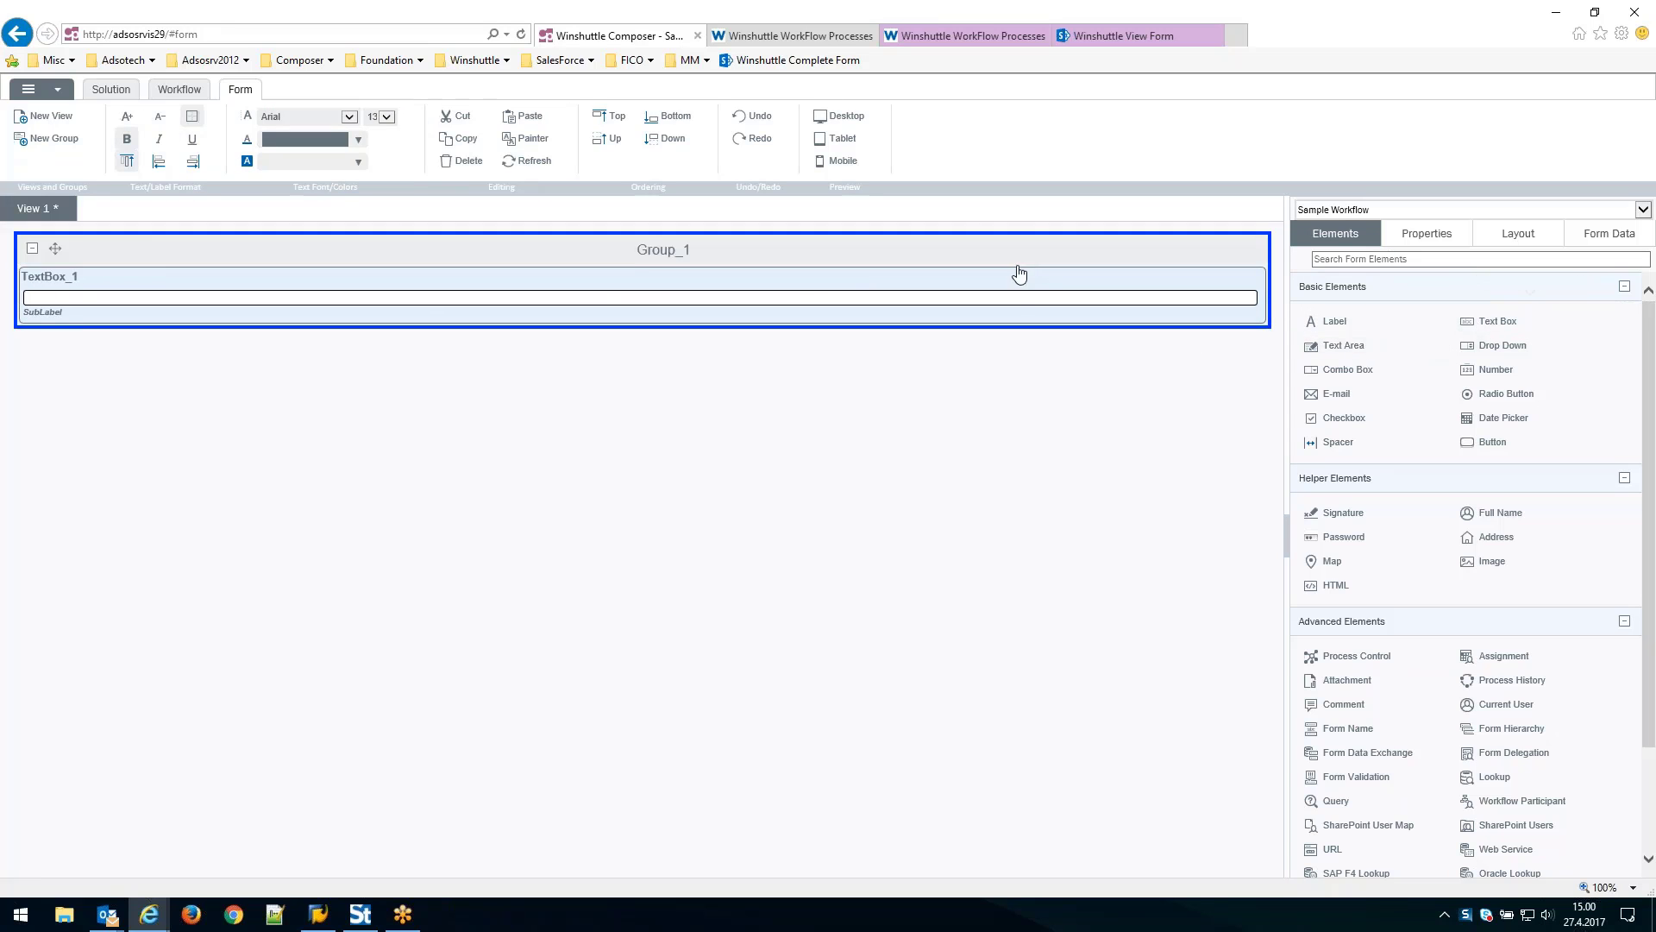
drag(1014, 284, 1016, 287)
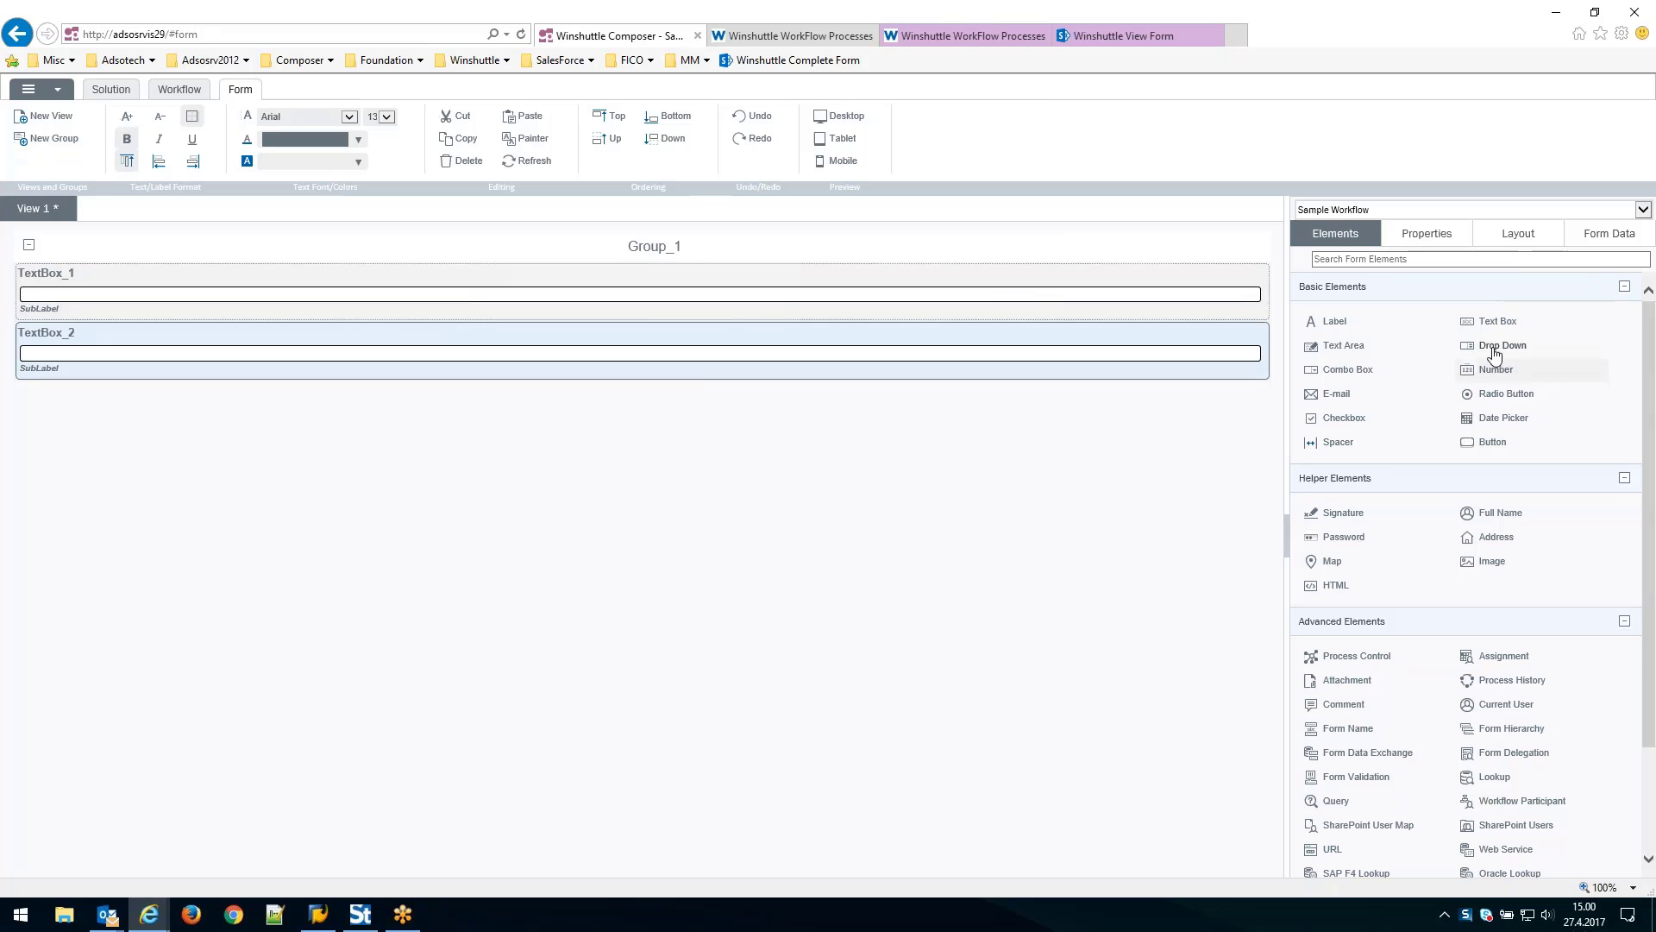
drag(1062, 300, 1063, 303)
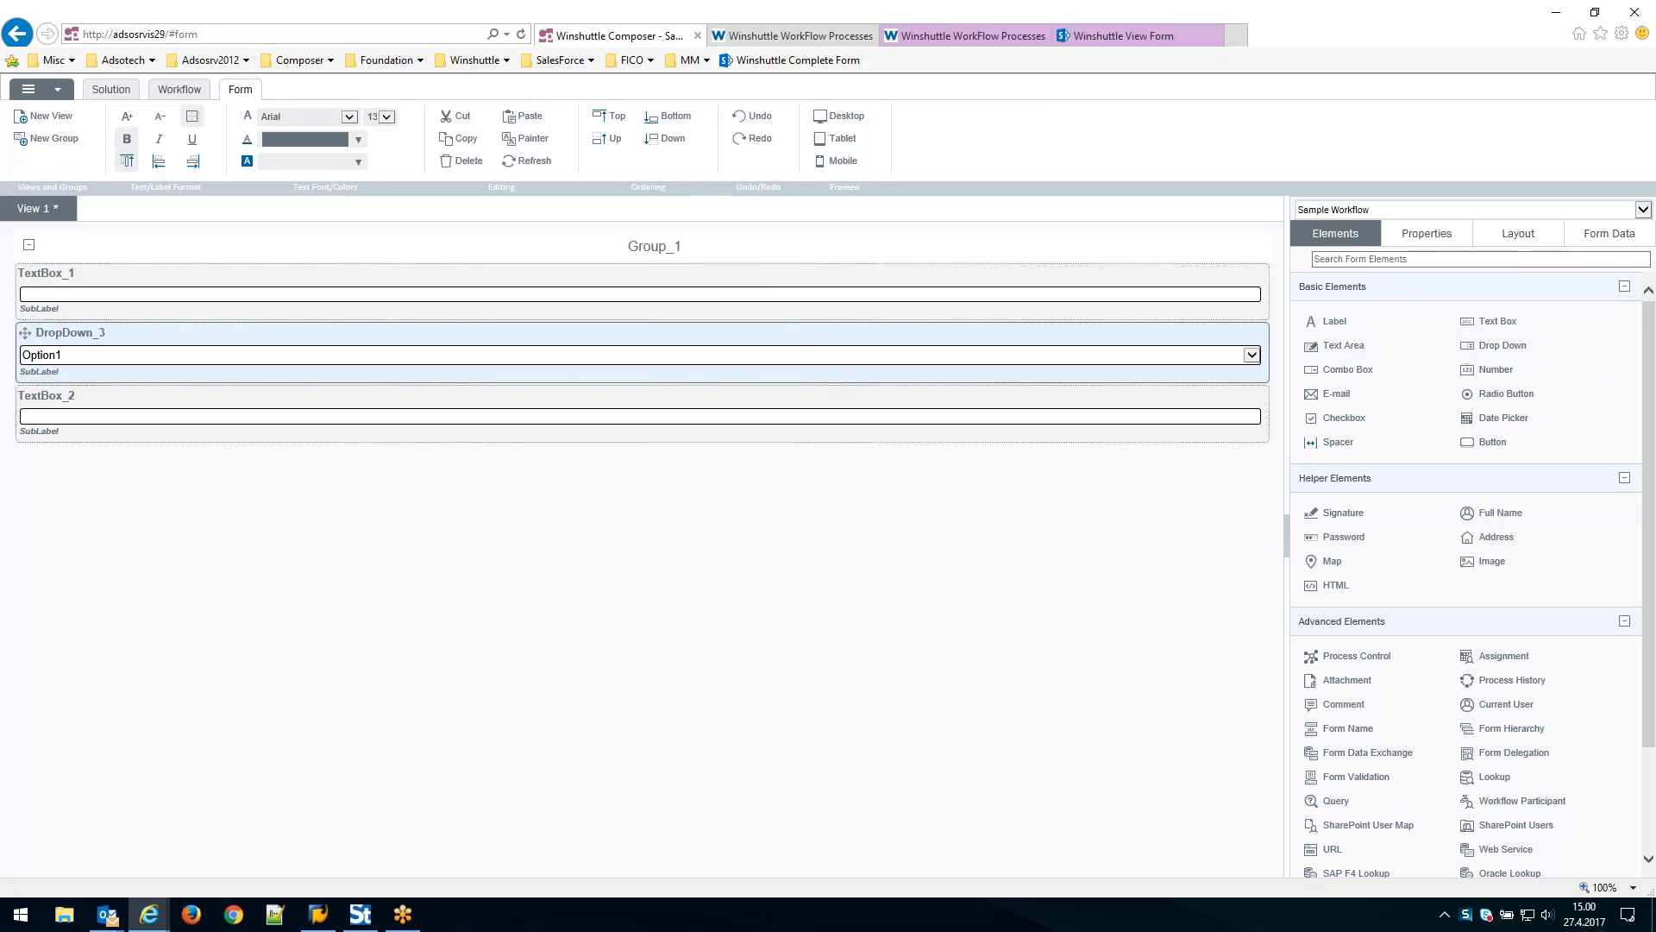
Set the number of columns of Group_1 to 6.
click(351, 260)
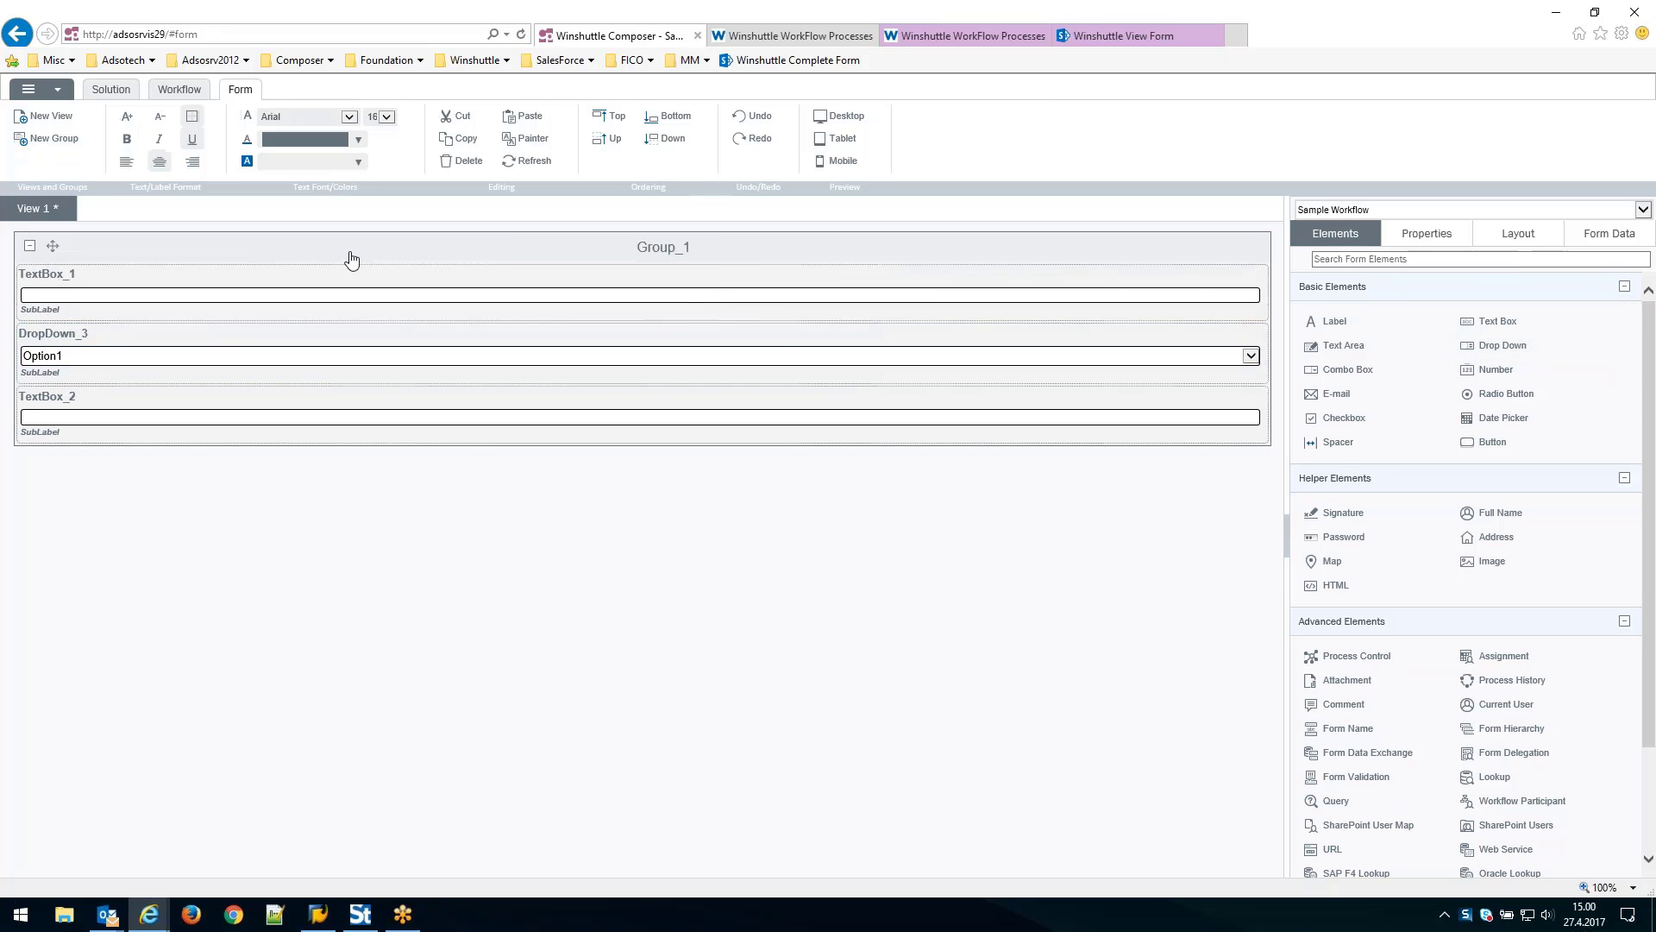
click(1406, 233)
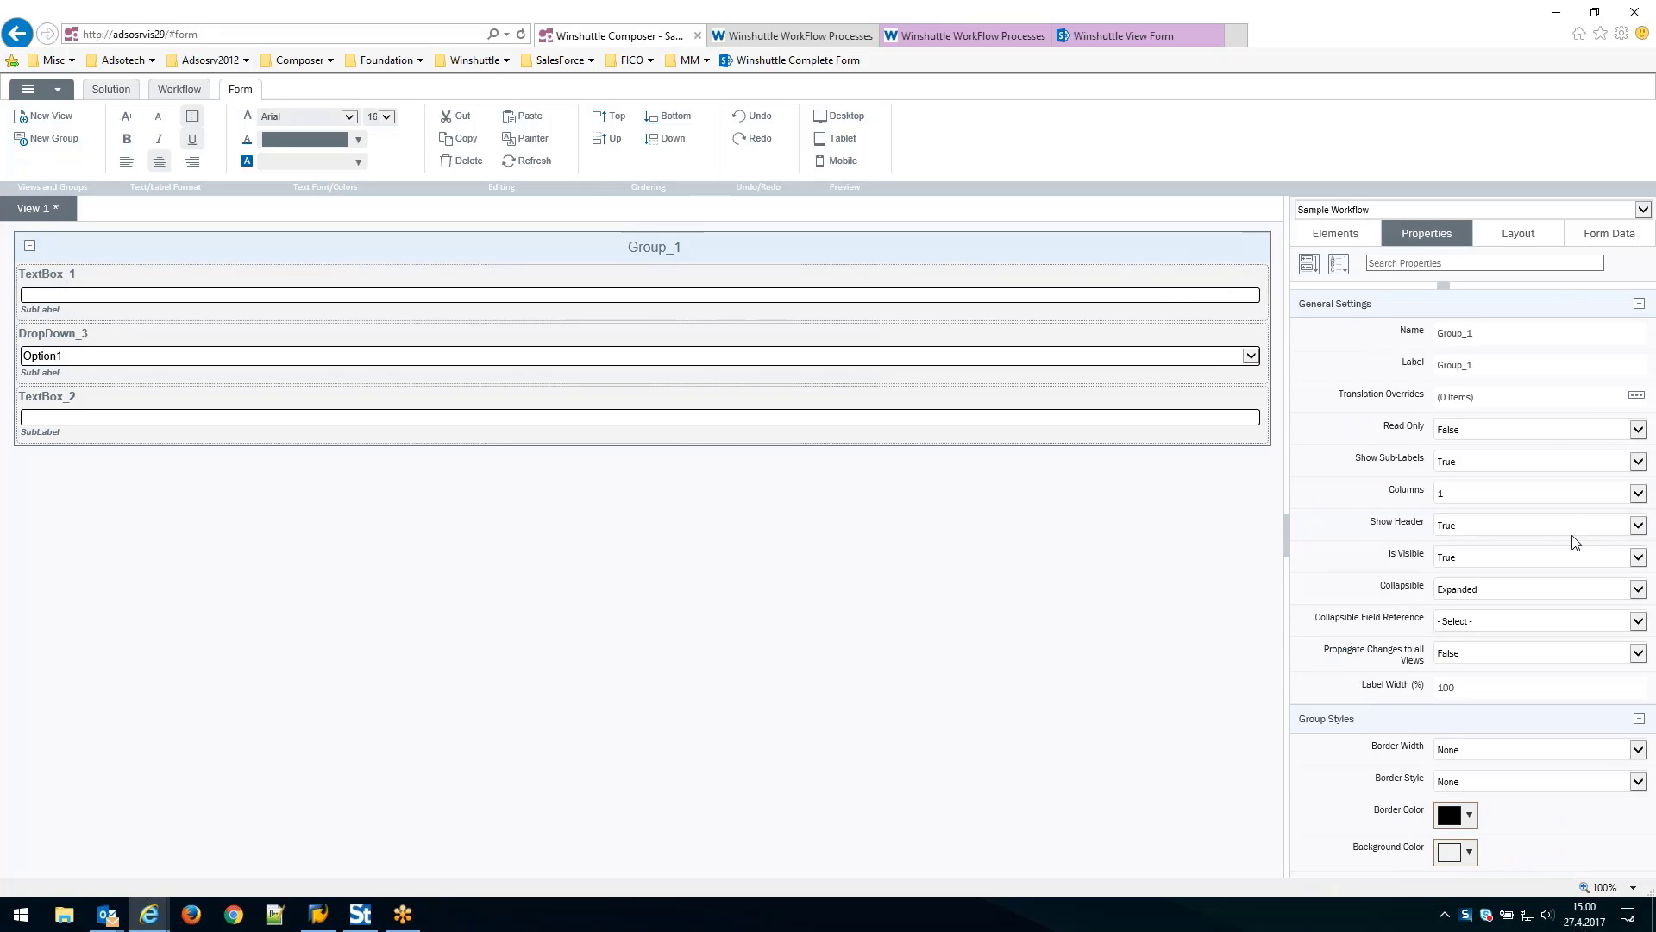
click(1641, 496)
click(1641, 497)
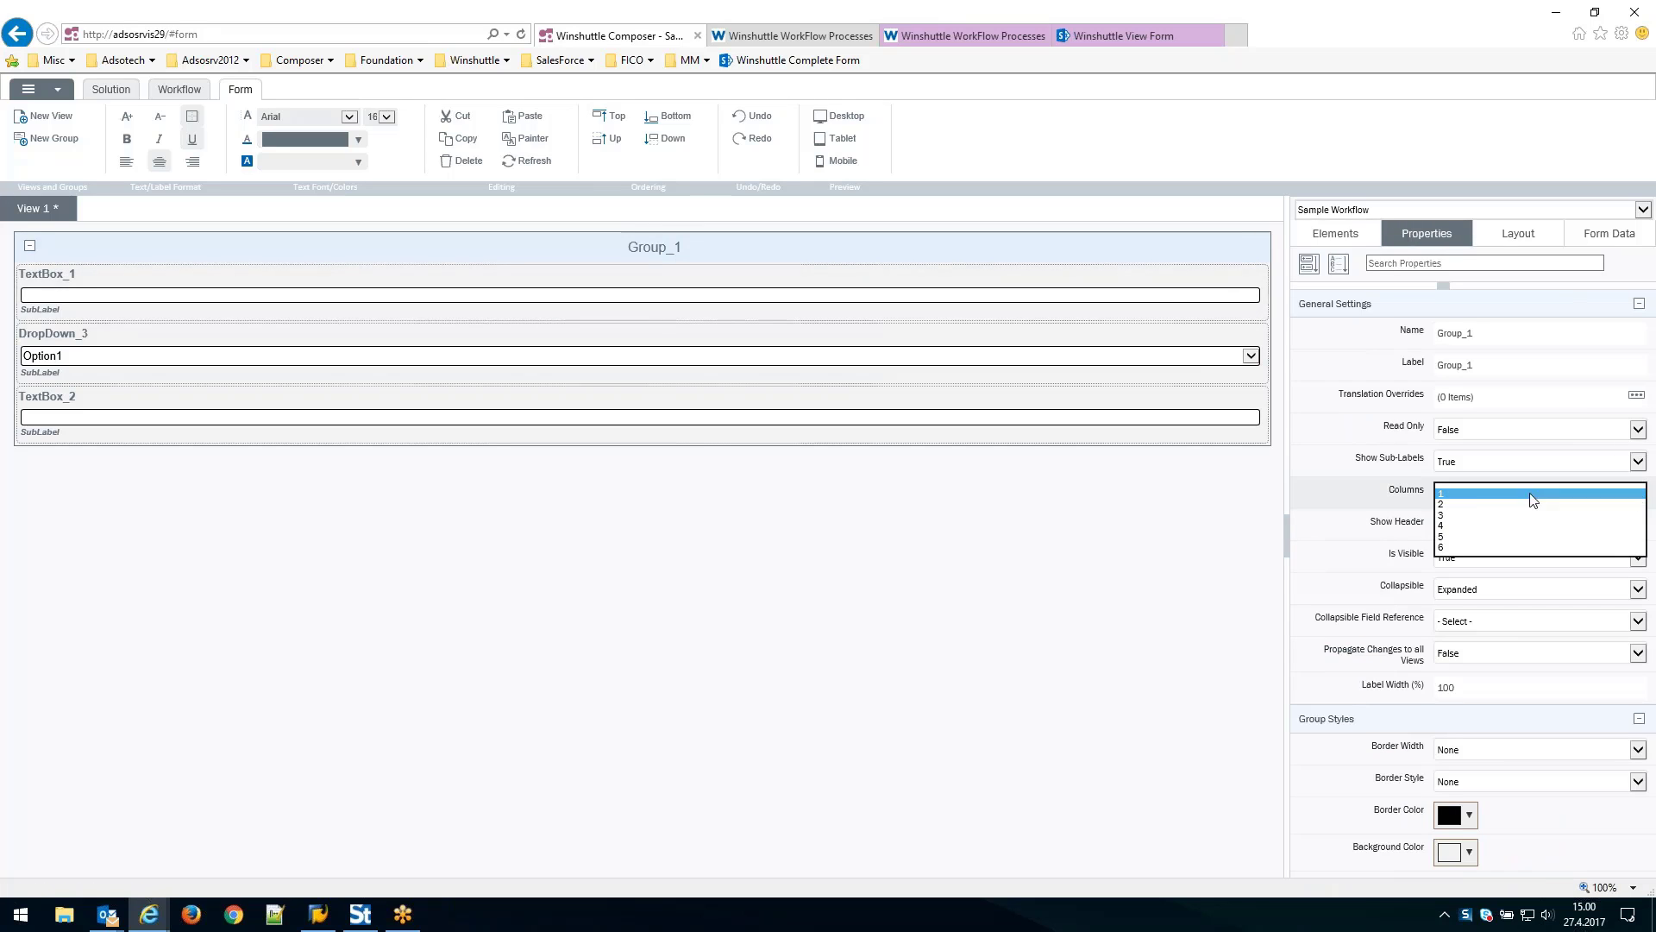
click(1454, 548)
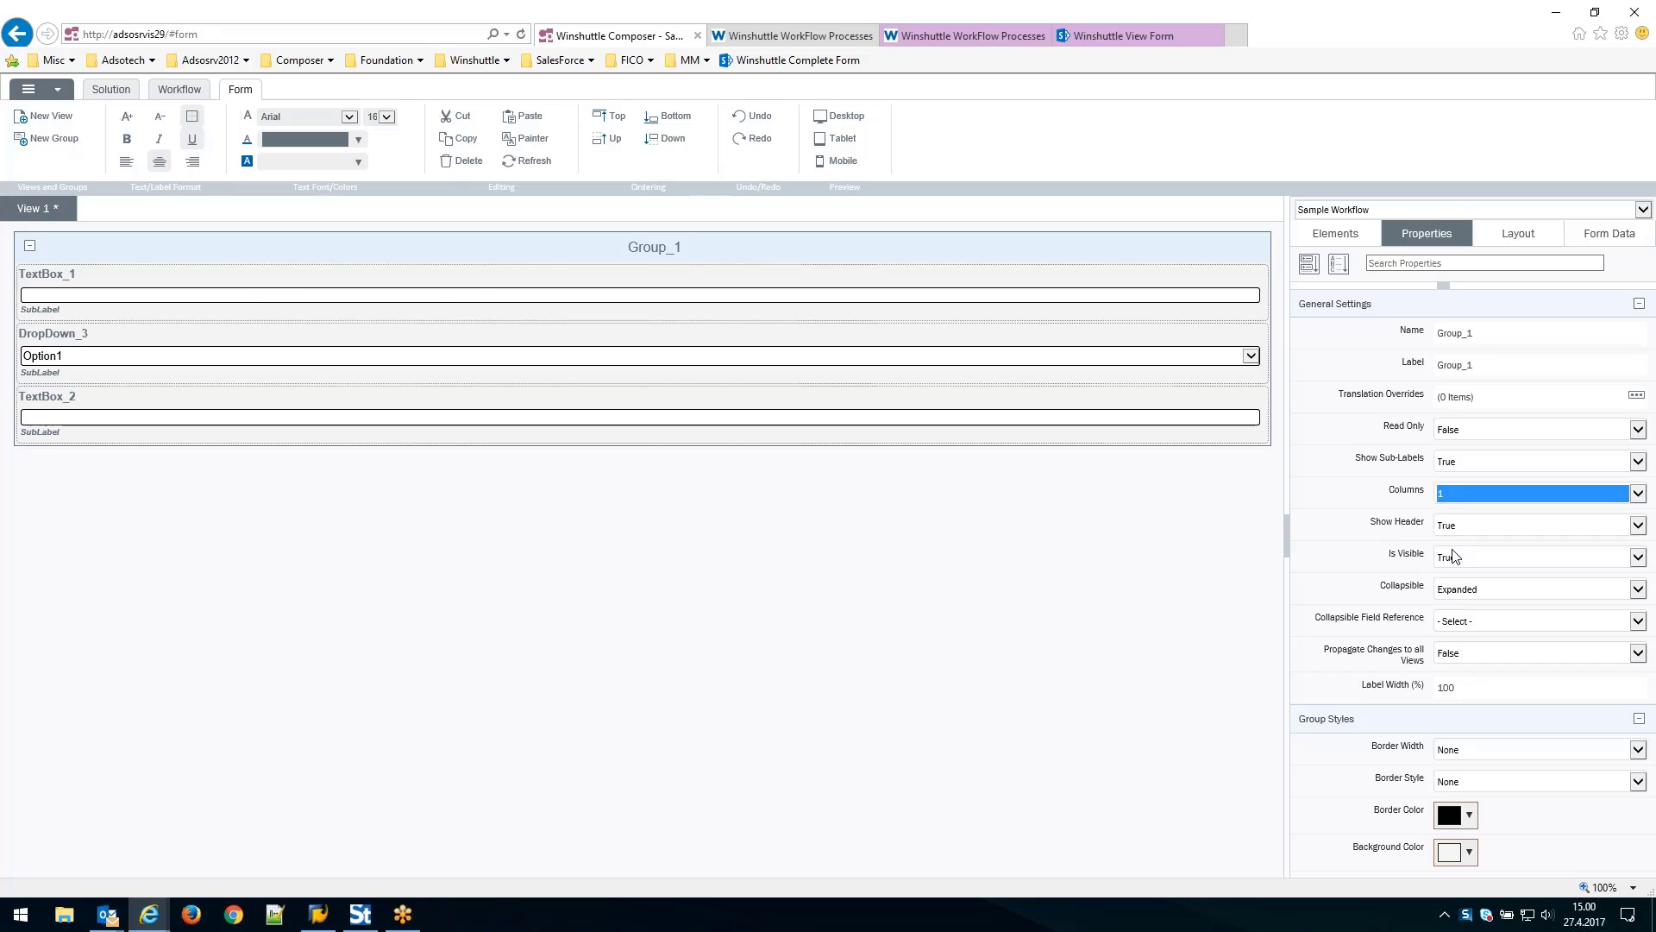
Add a button element to Group_1 beside the second text box.
click(1335, 233)
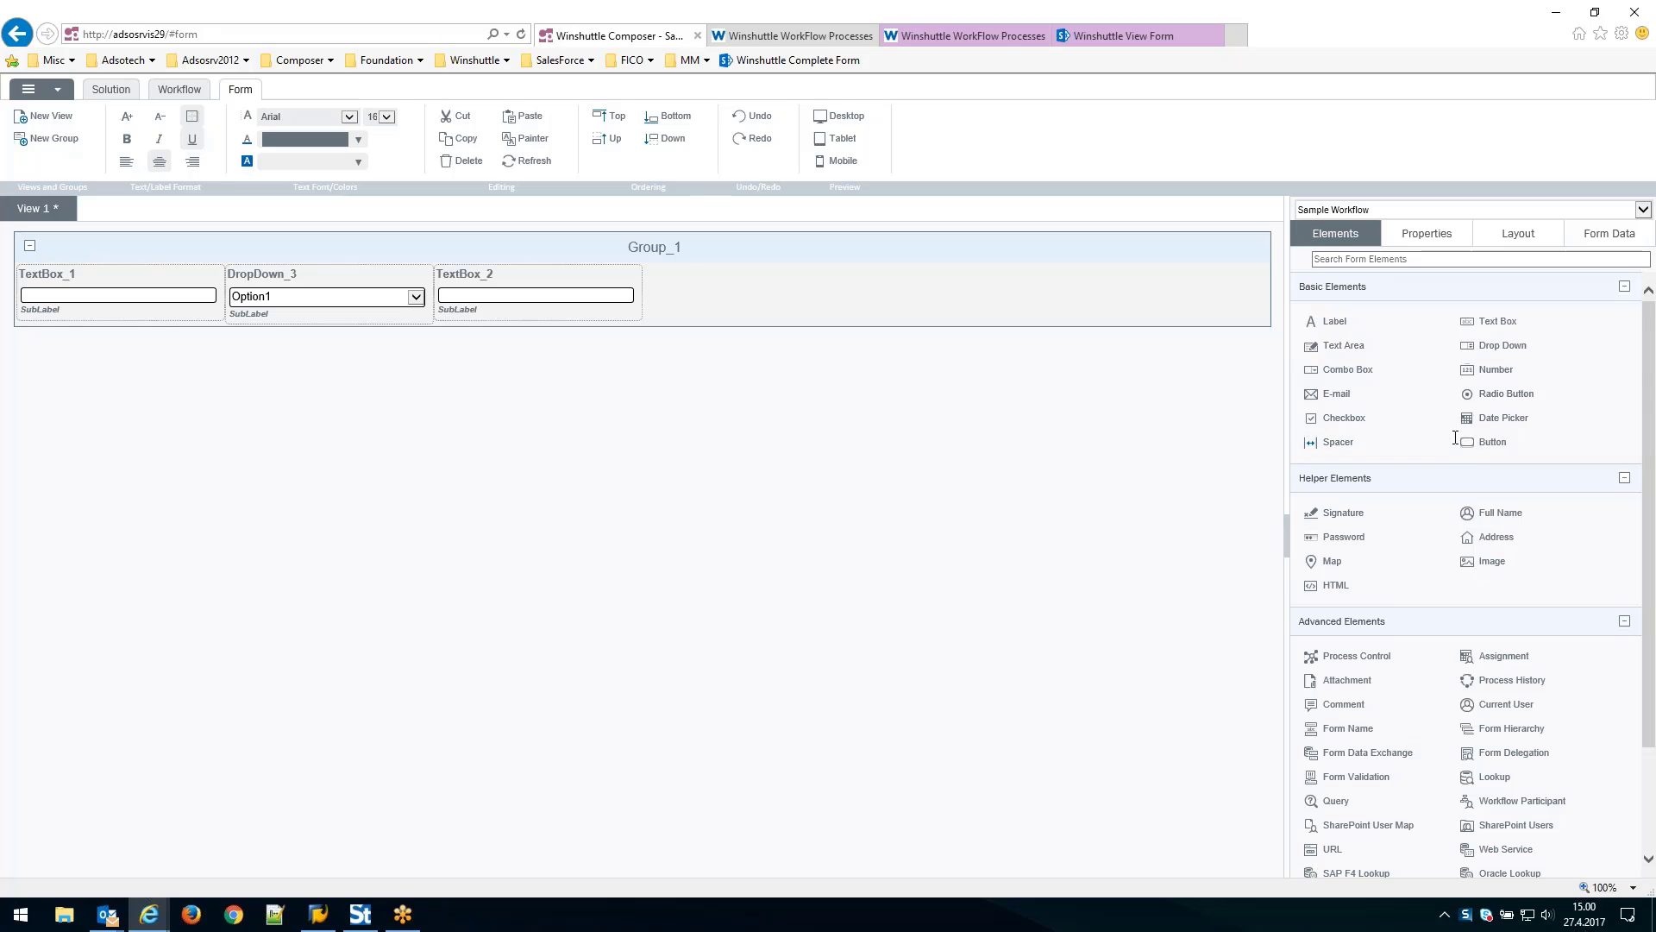
drag(794, 290, 797, 293)
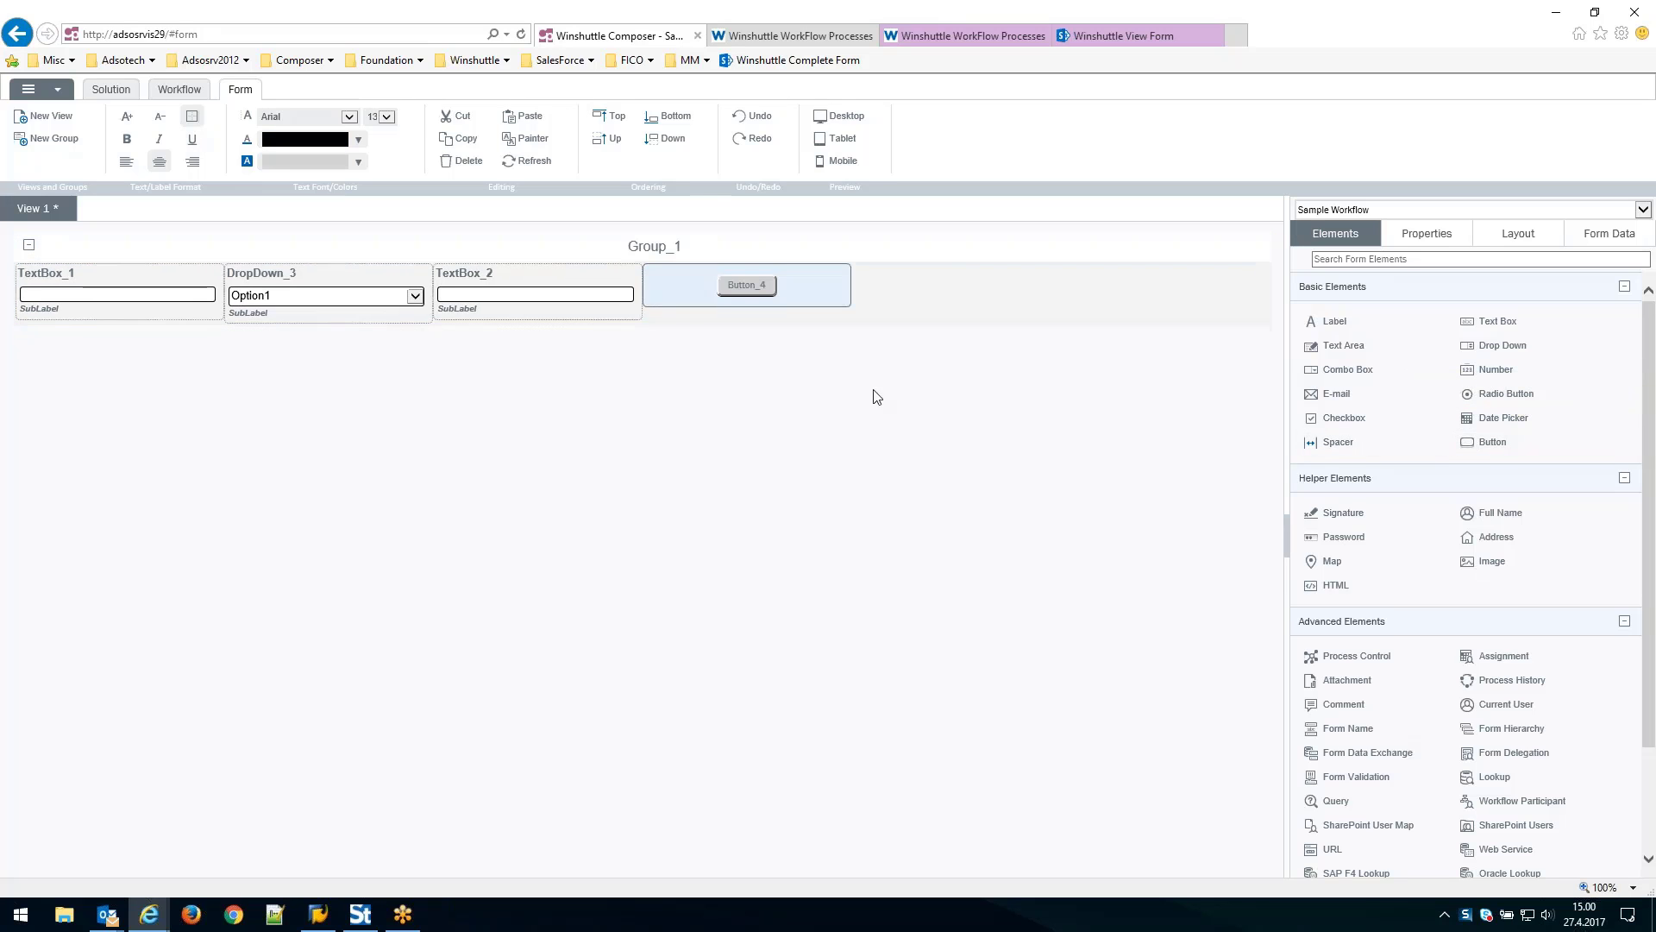
click(905, 322)
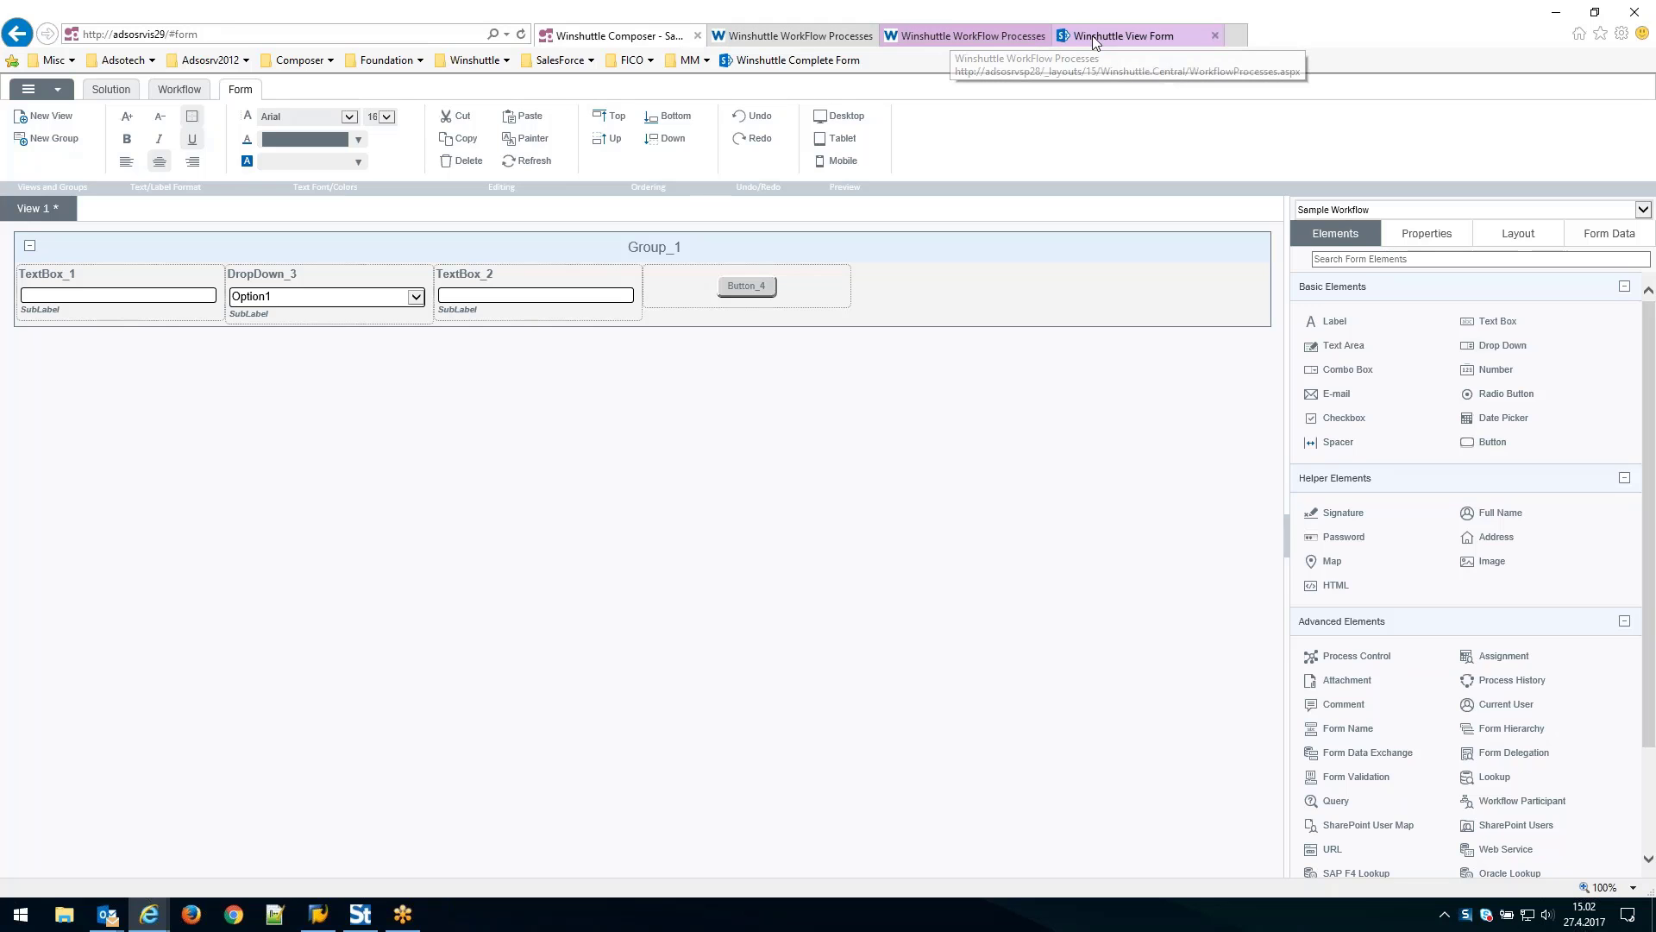
Return to the completed FIPOS financial posting form in the Winshuttle View Form page.
click(1121, 35)
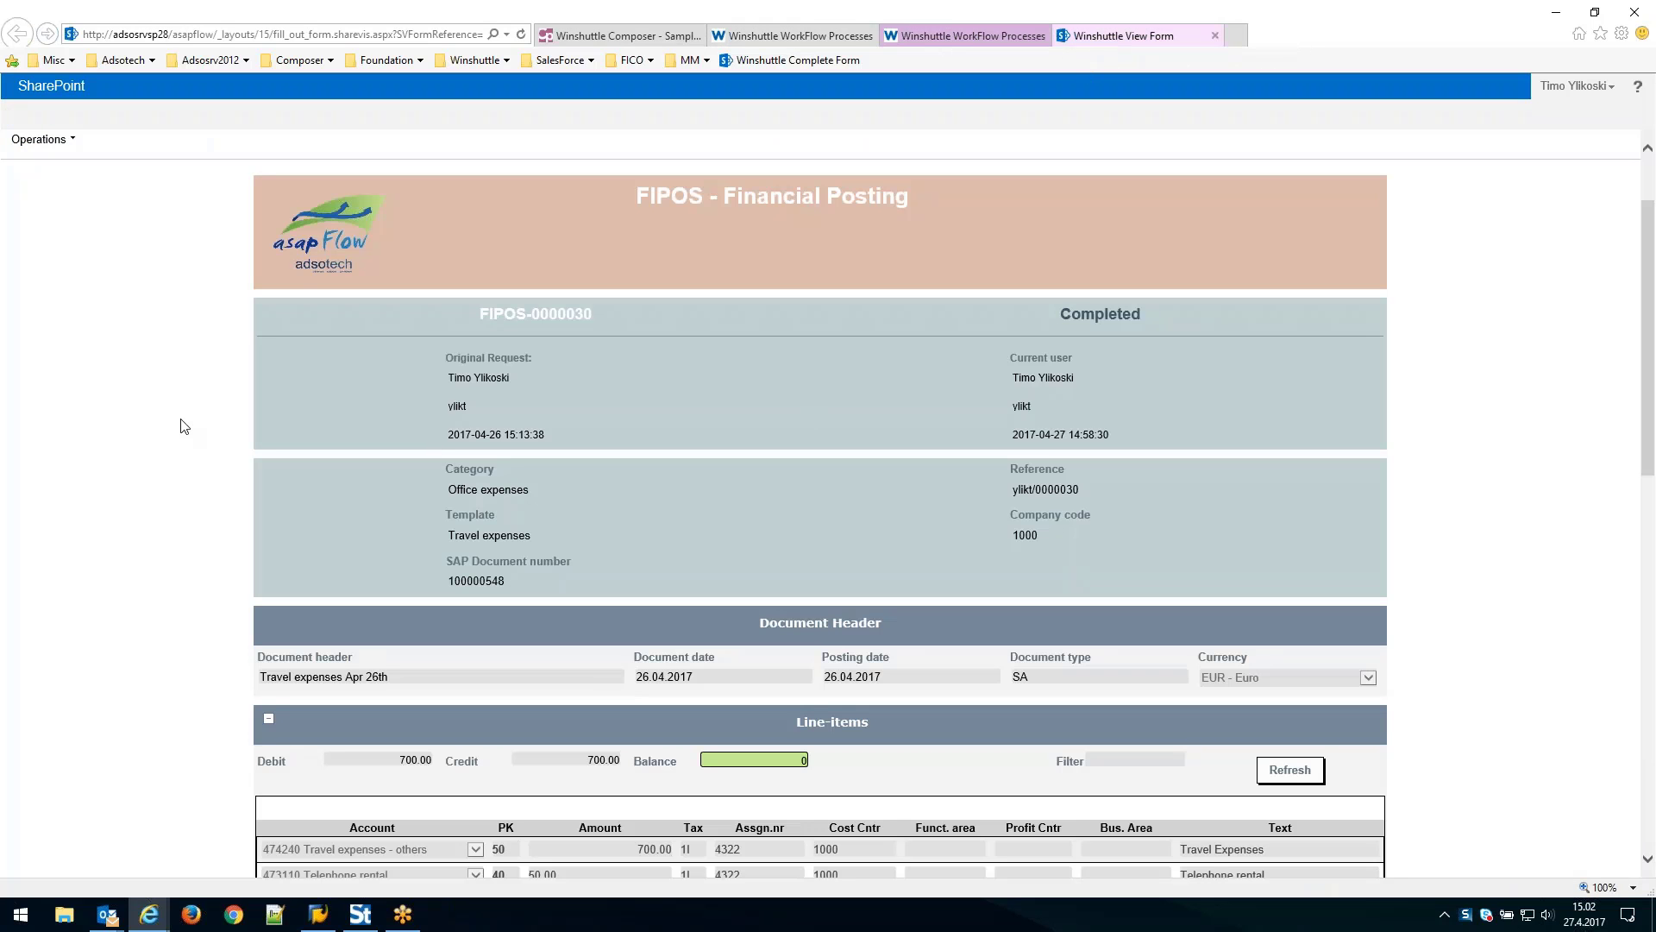